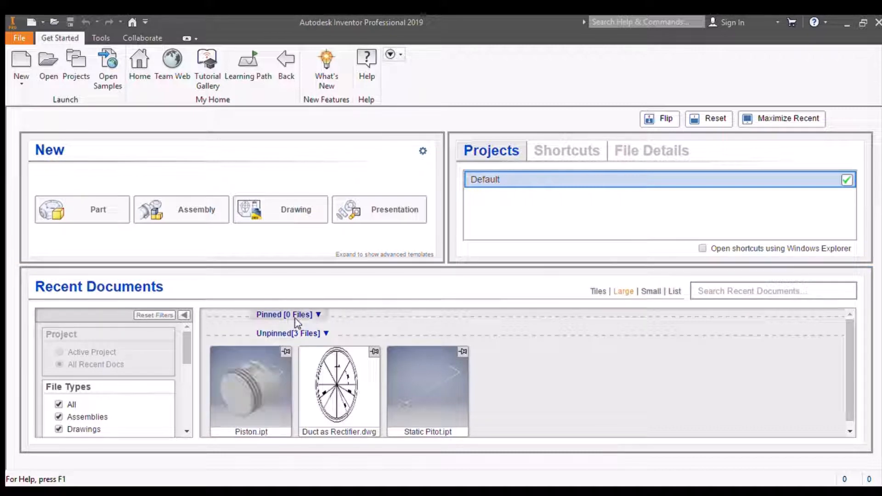
Create a new part and start a 2D sketch on the XY plane.
mouse_move(260, 393)
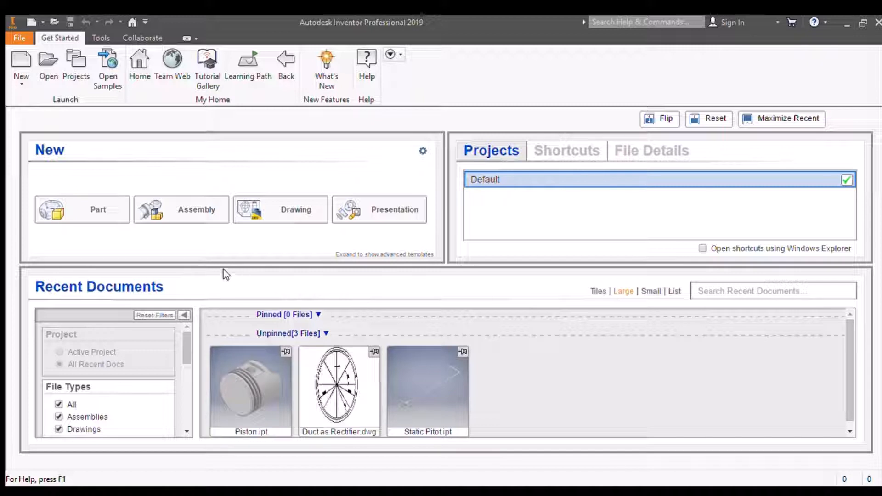
left_click(102, 219)
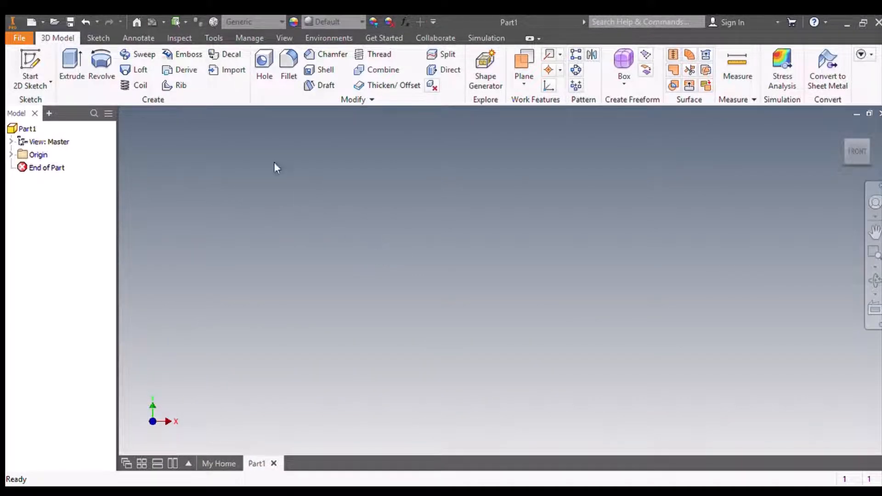
left_click(30, 65)
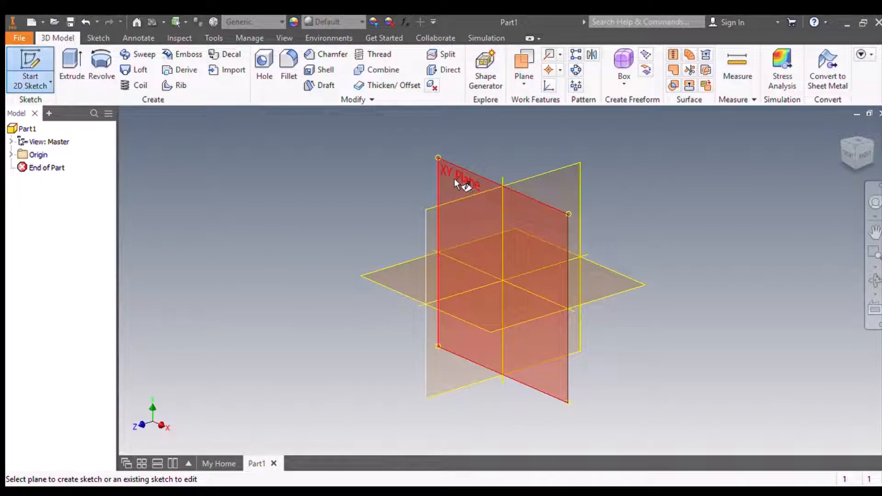
left_click(11, 154)
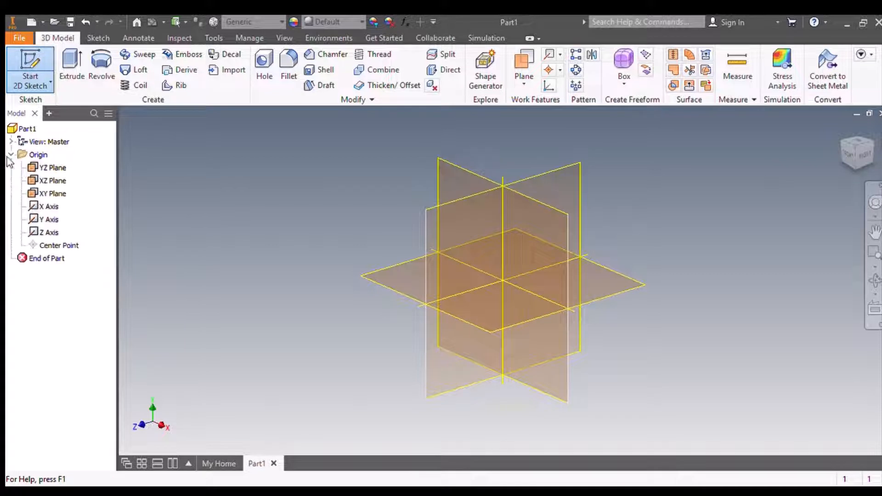
left_click(52, 194)
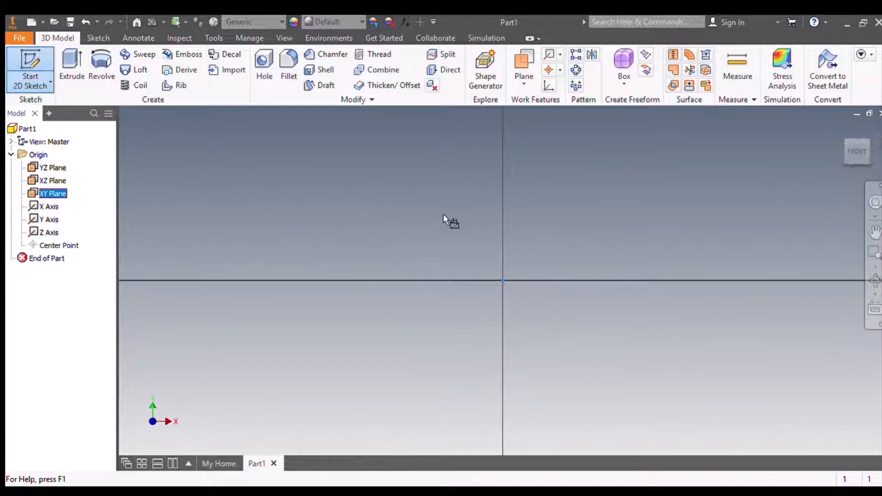
Sketch an upright rectangle about 0.58 in tall in the upper-right quadrant, clear of the origin and both axes.
middle_click_drag(539, 209, 496, 291)
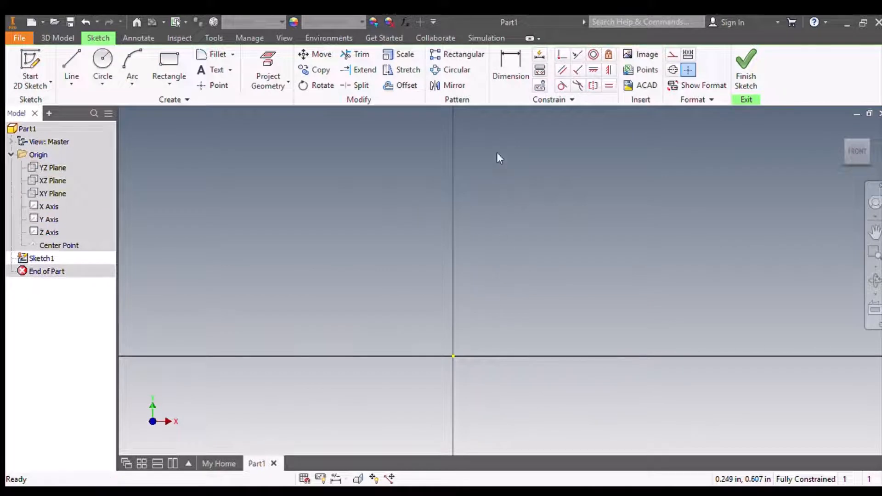
left_click(170, 64)
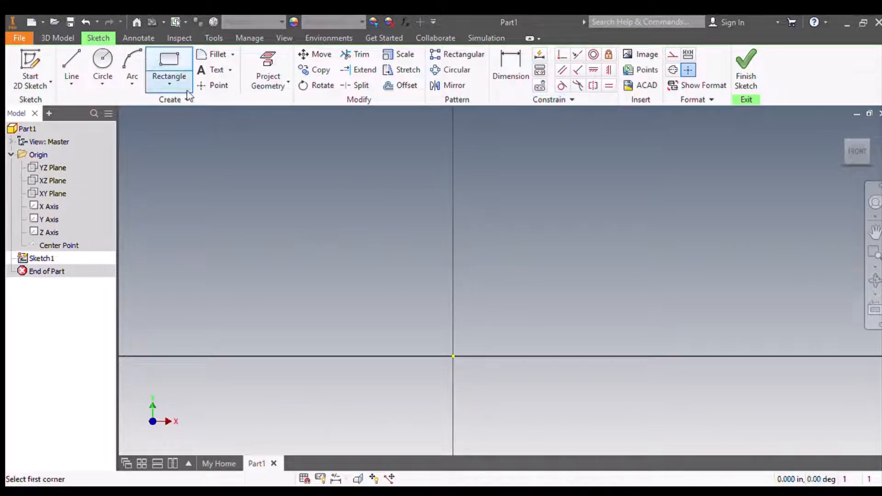
left_click(491, 185)
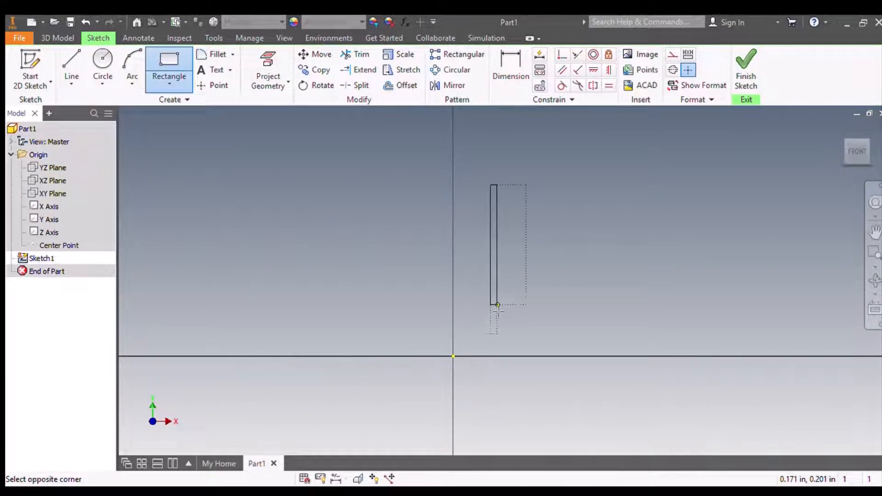
left_click(573, 335)
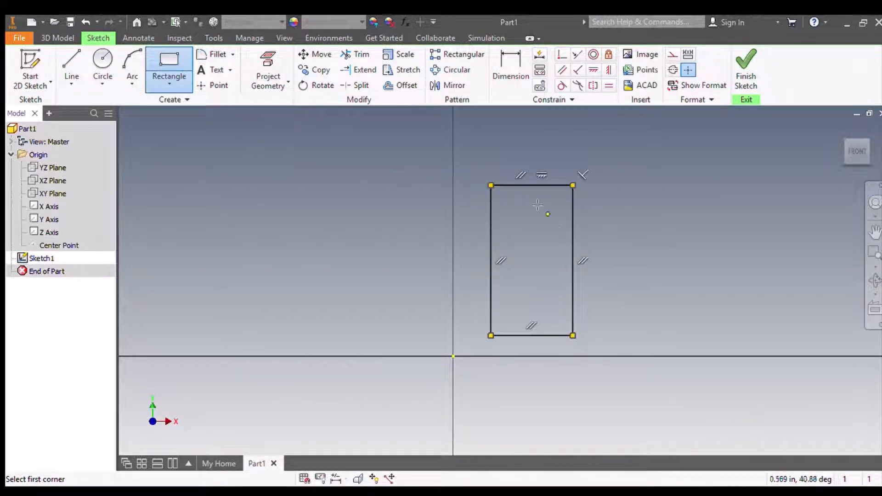
Dimension the height of the rectangle along its right edge.
left_click(511, 67)
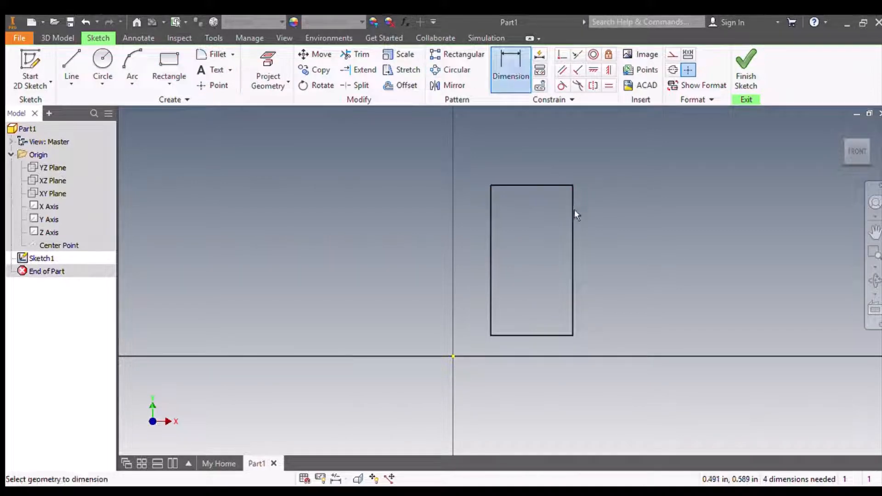
left_click(571, 247)
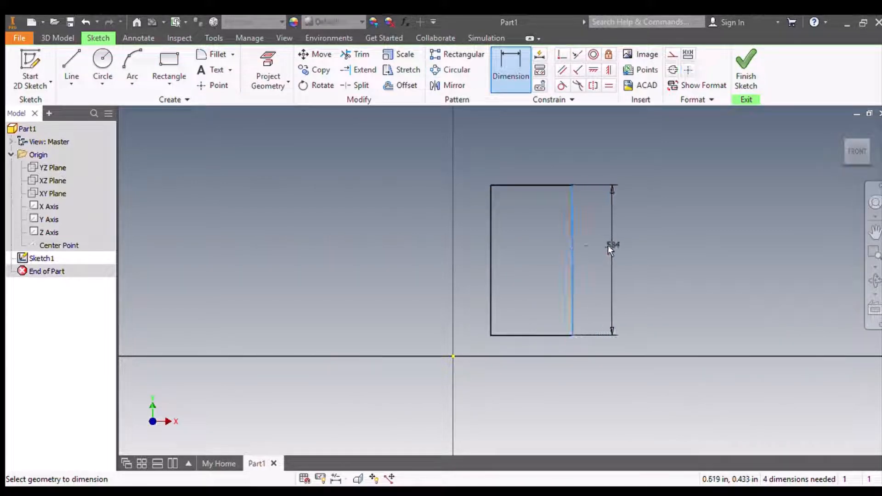
left_click(607, 244)
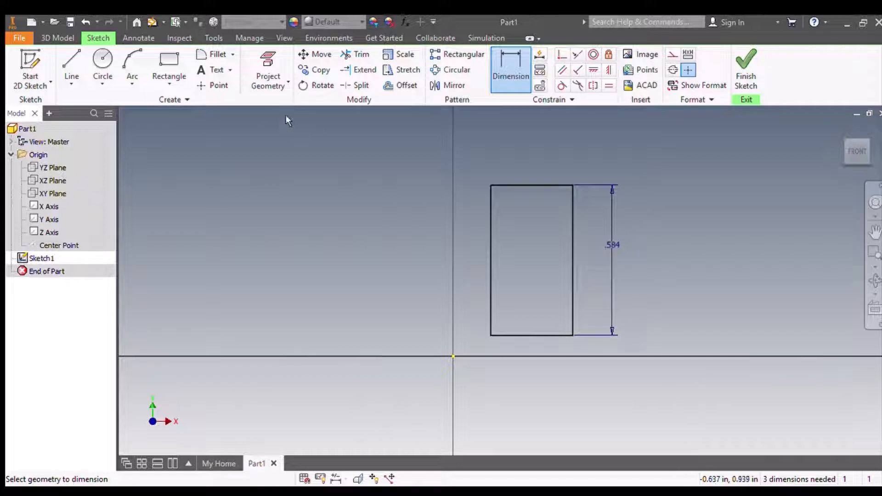
Switch the document's length units to millimetres and set the rectangle's height to 21 mm.
left_click(214, 39)
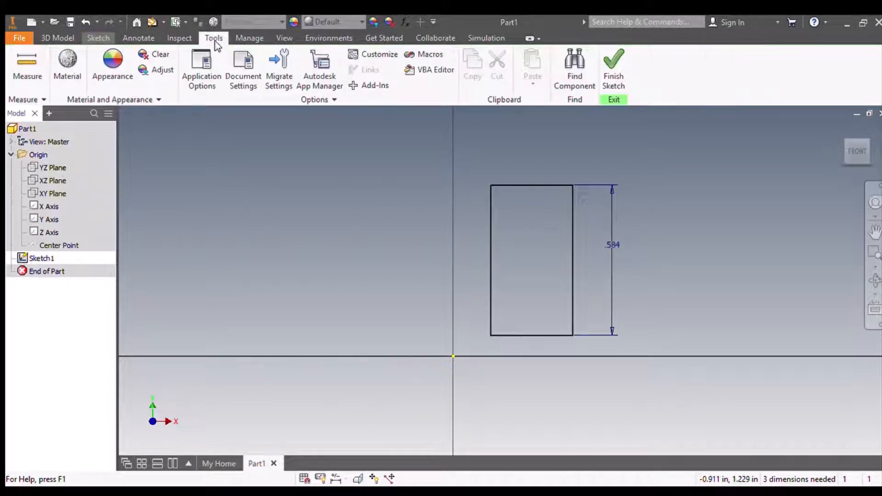
left_click(246, 79)
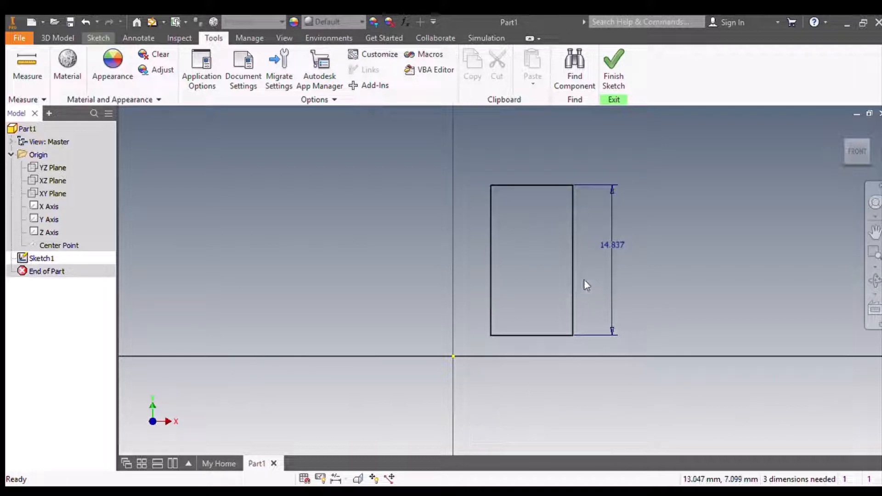
left_click(613, 244)
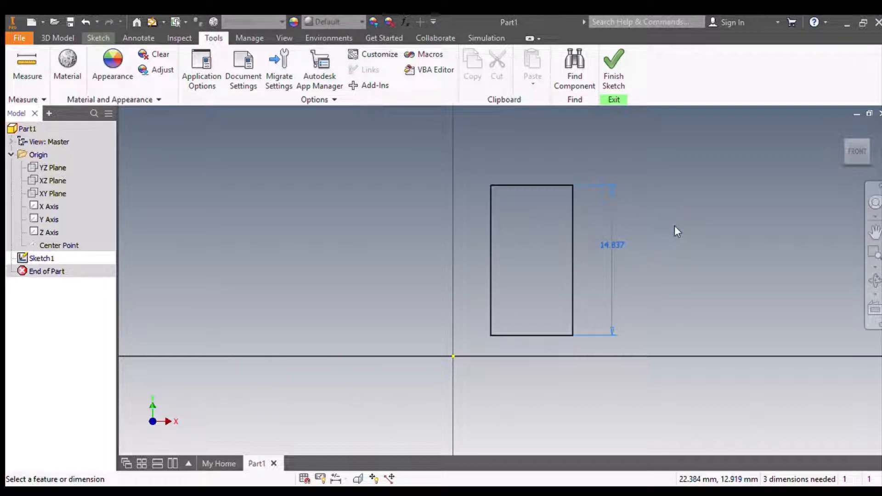
type("21")
key("Return")
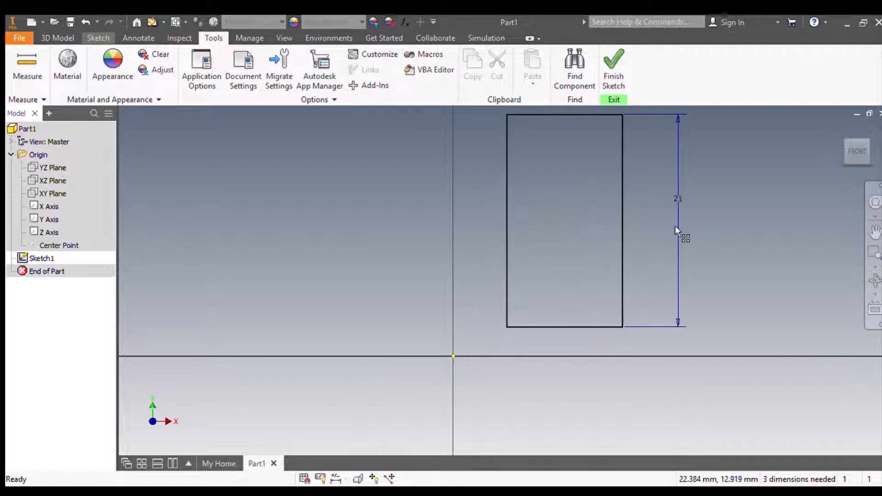
Delete the rectangle's top edge.
middle_click_drag(720, 184, 659, 213)
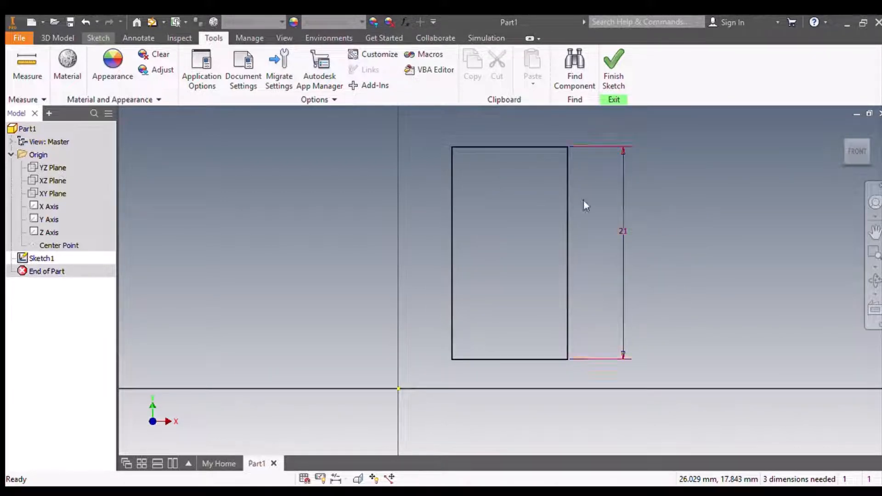
left_click(497, 148)
key("Delete")
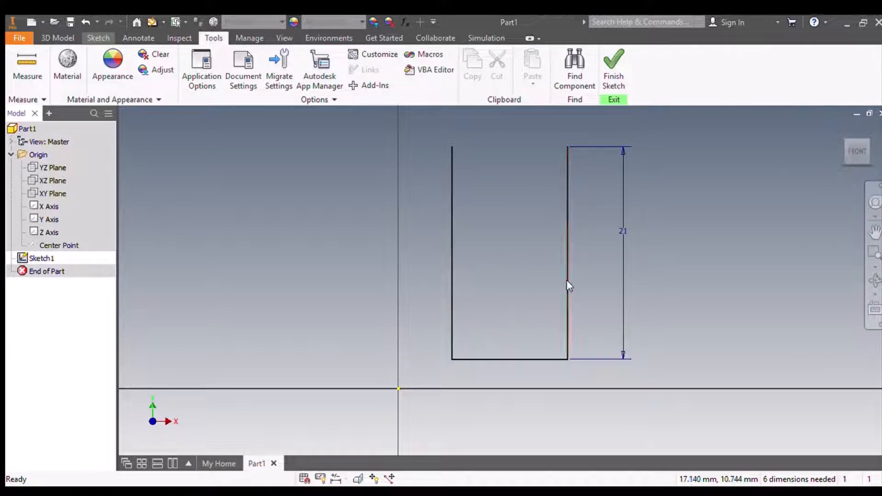
Convert the profile's left edge to a centerline and stretch its upper end slightly above the right line.
left_click(449, 277)
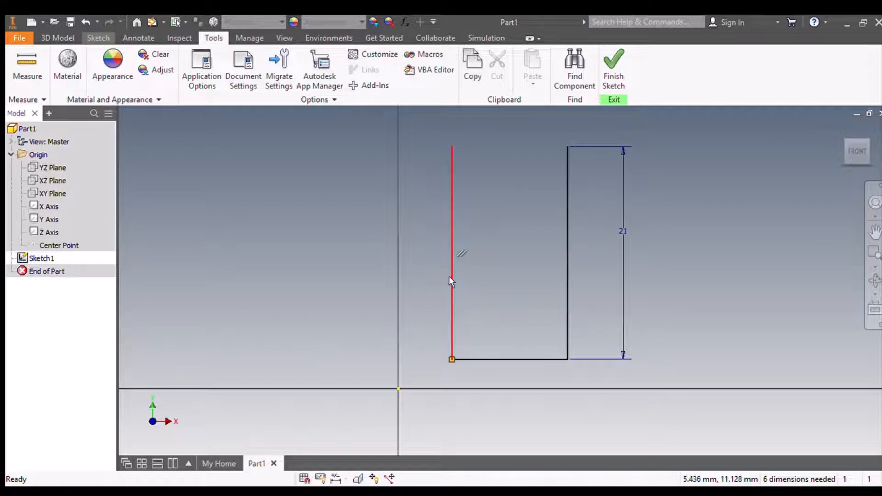
left_click(99, 38)
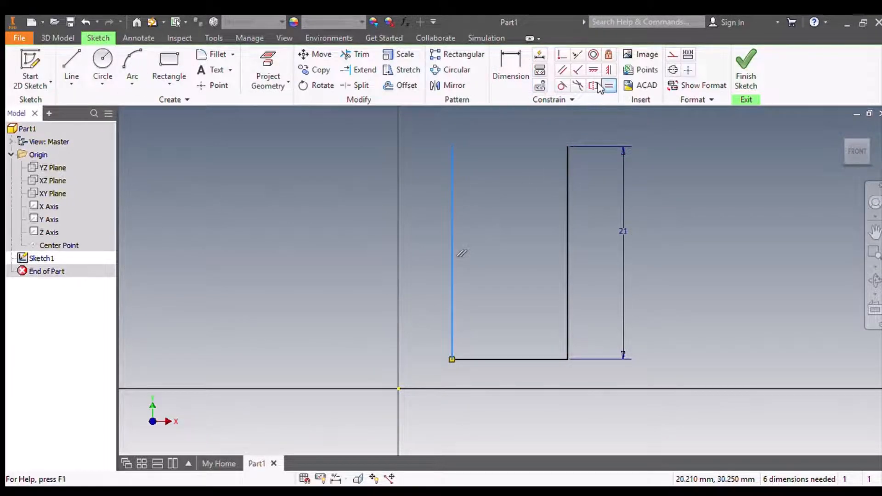
left_click(672, 69)
left_click(491, 235)
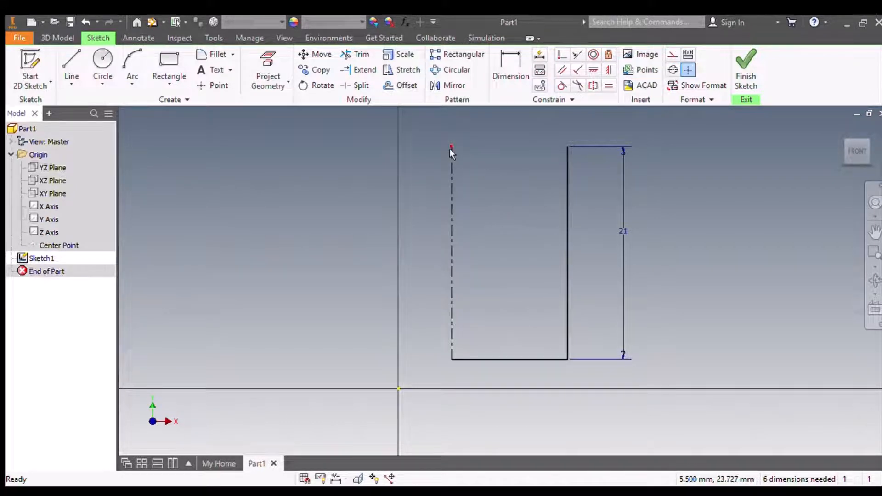
left_click_drag(450, 149, 456, 132)
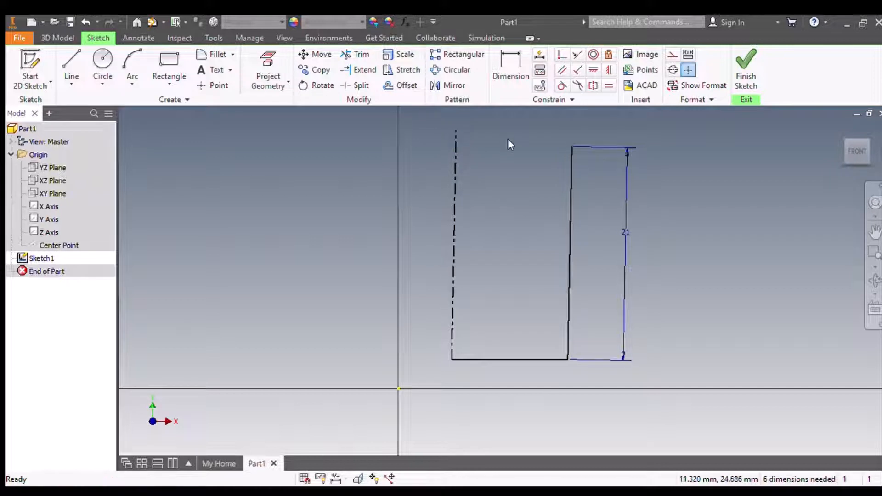
Constrain the profile's right line to vertical and make the bottom line perpendicular to it.
left_click(605, 69)
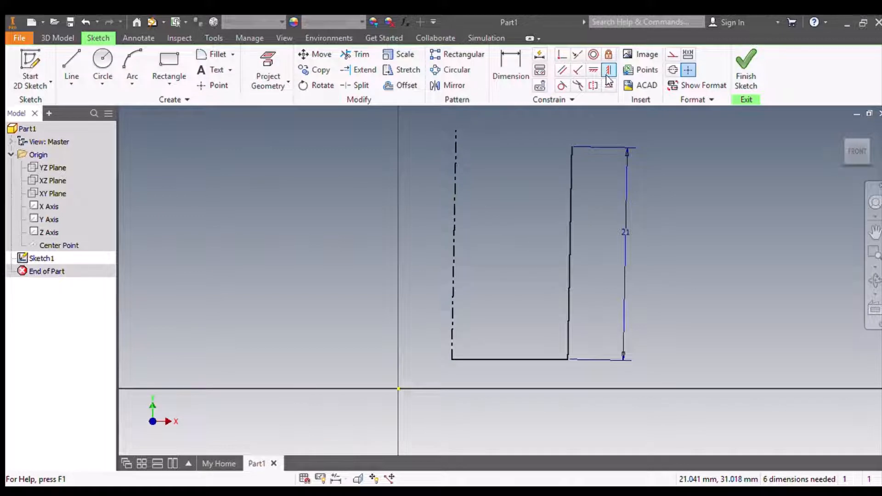
left_click(569, 240)
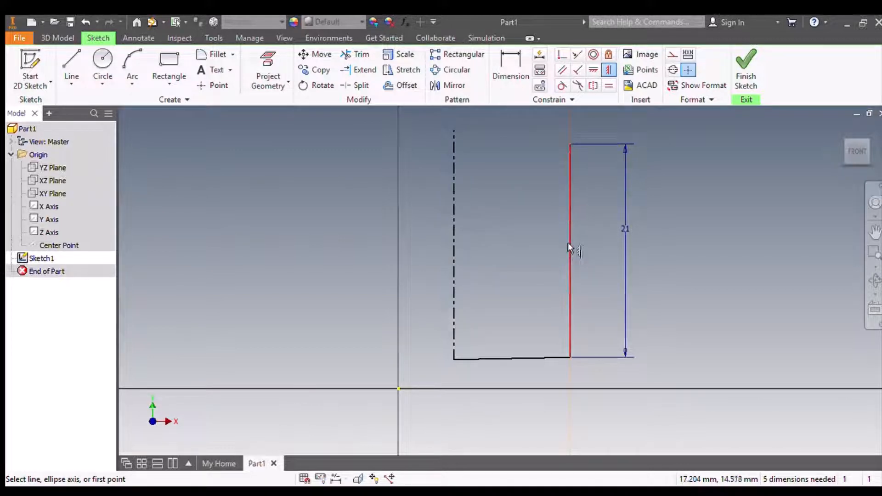
left_click(448, 252)
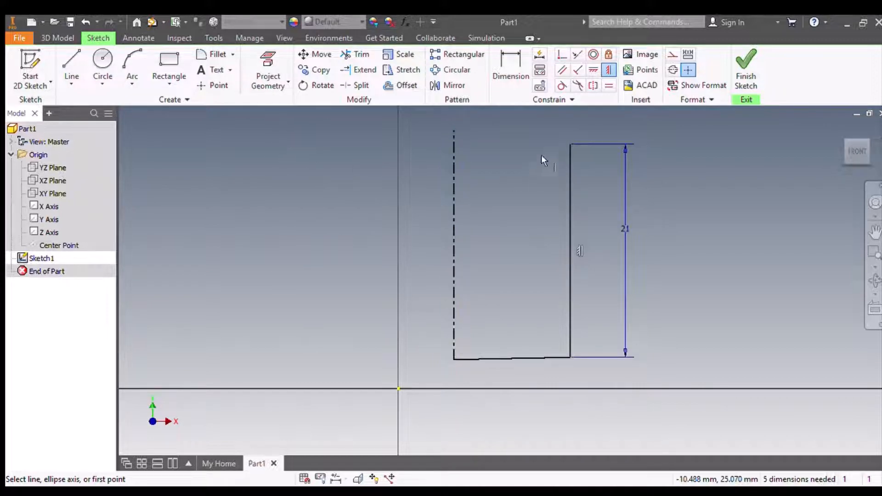
left_click(576, 71)
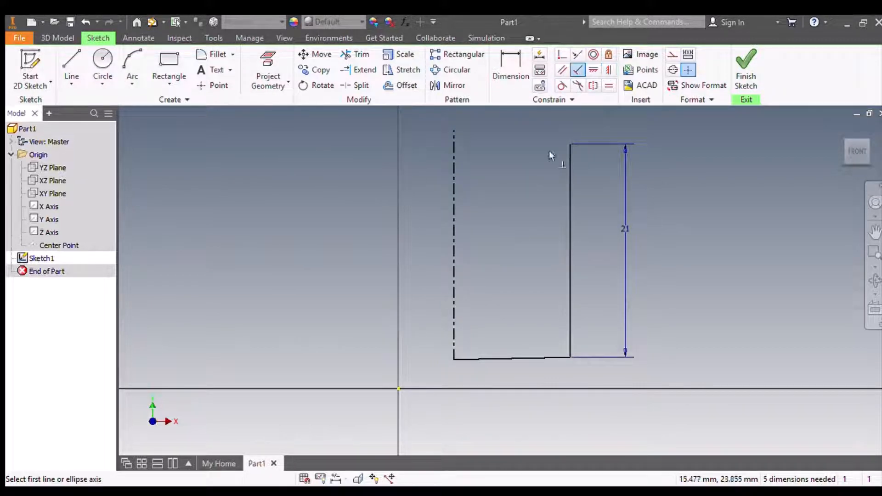
left_click(565, 315)
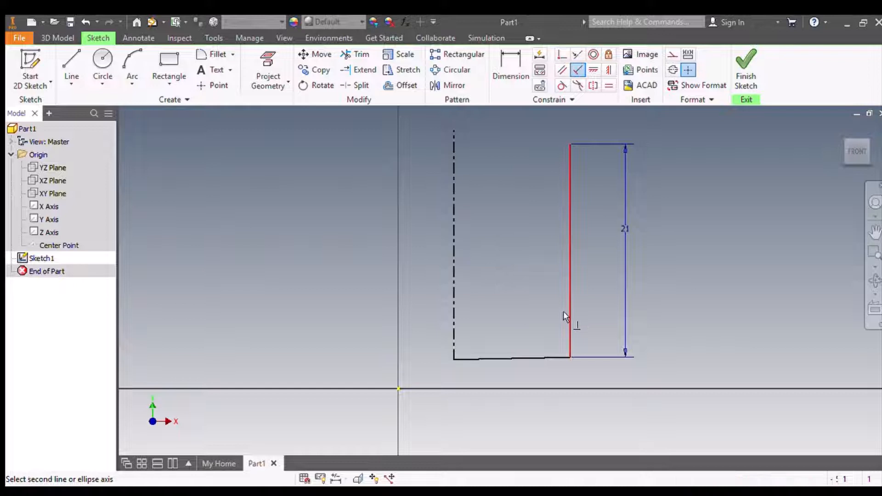
left_click(522, 358)
Dimension the vertical offset between the upper ends of the centerline and the right line as 2 mm.
scroll(531, 299, "up", 3)
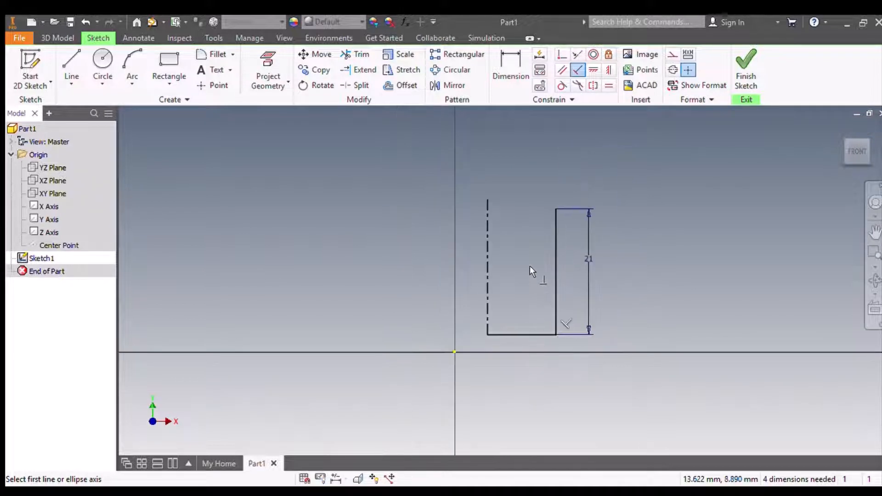
middle_click_drag(536, 275, 477, 298)
left_click(508, 65)
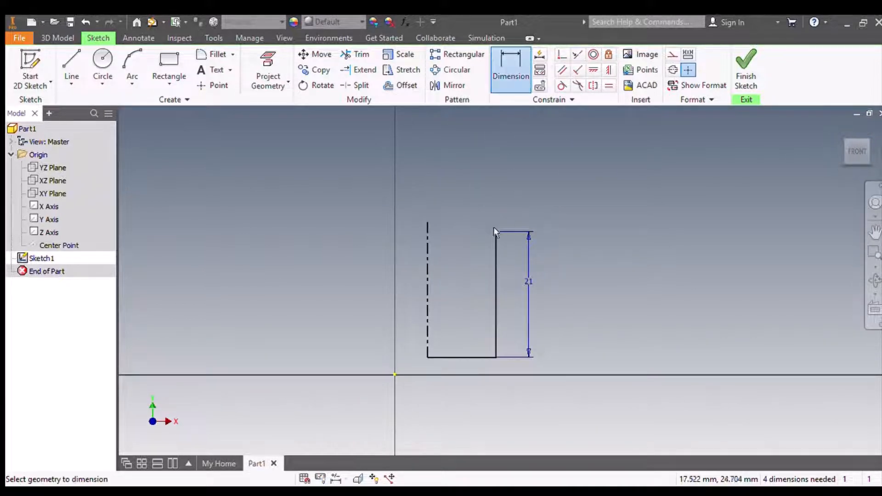
left_click(427, 222)
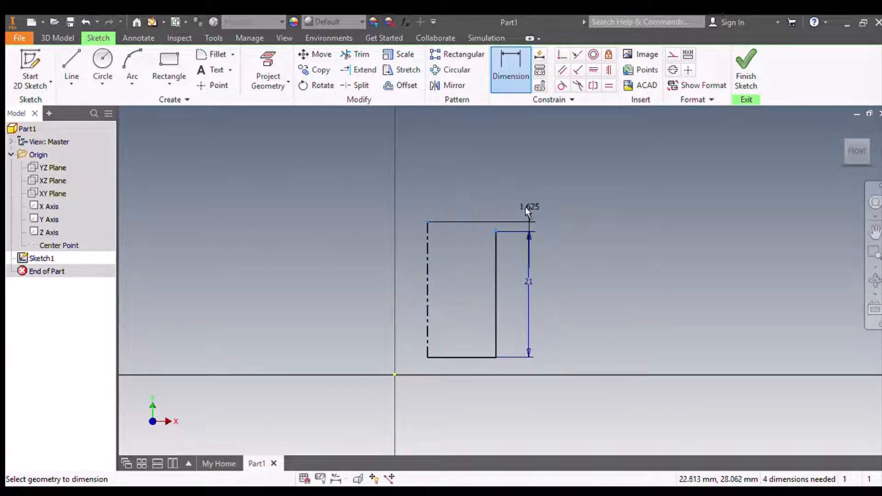
left_click(512, 197)
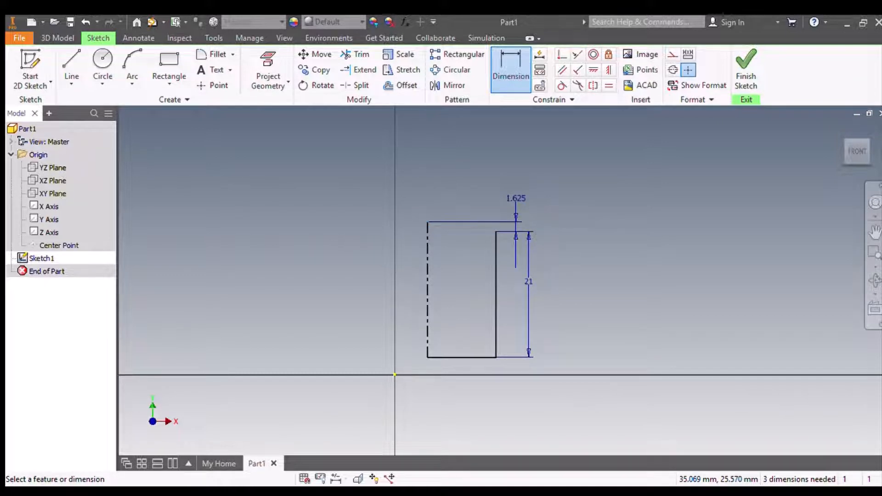
type("2")
key("Return")
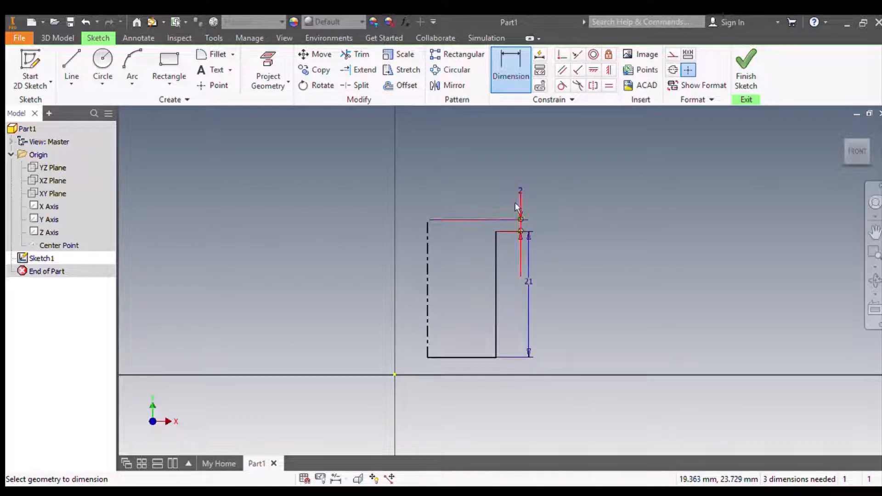
Dimension the diameter between the centerline and the profile's right line as 28 mm.
left_click(507, 79)
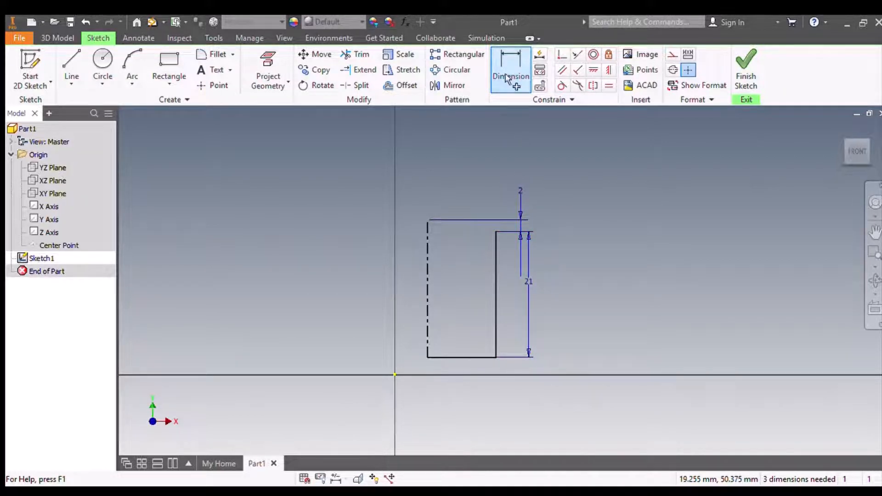
left_click(426, 302)
left_click(491, 305)
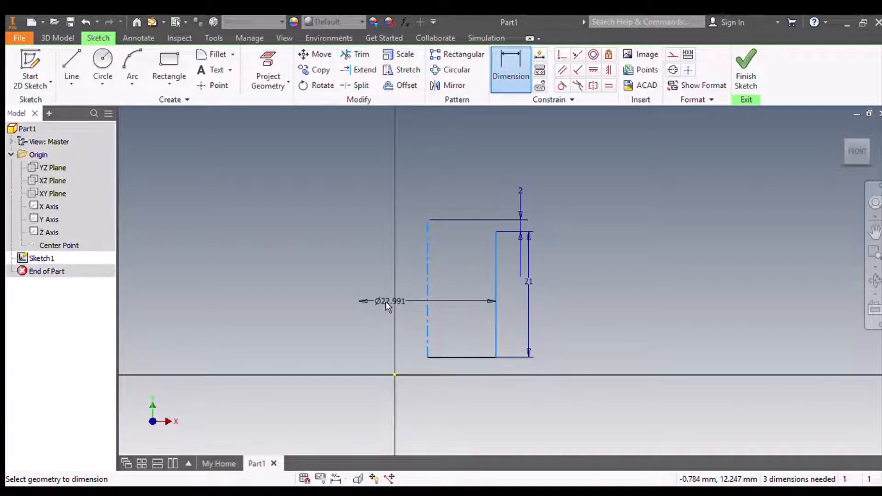
left_click(461, 311)
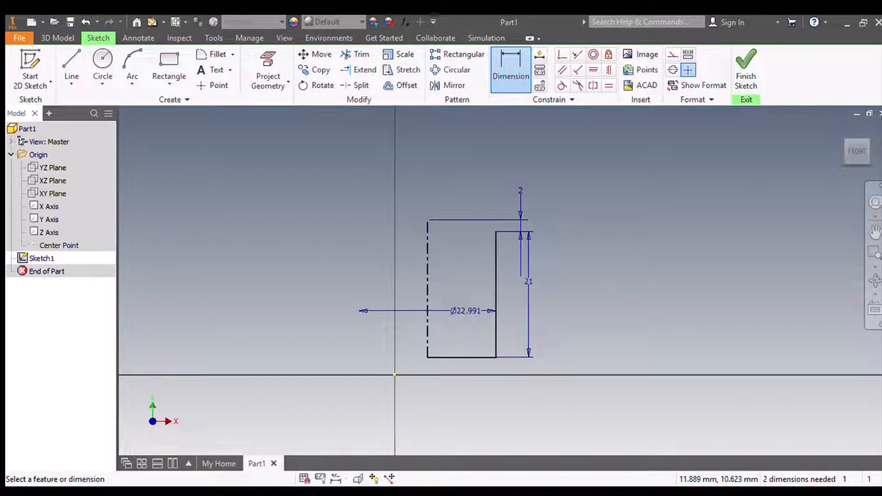
type("28")
key("Return")
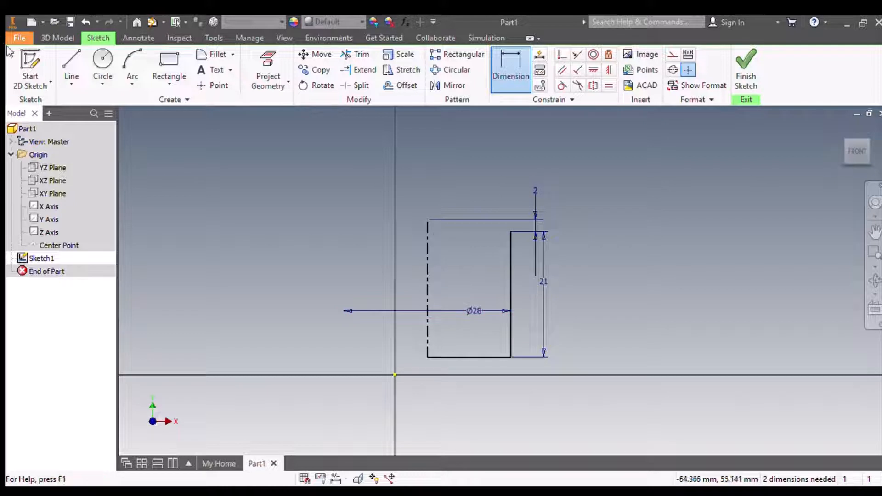
Draw a three-point arc with a radius of about 24 mm above the profile, spanning both sides of the centerline.
left_click(133, 64)
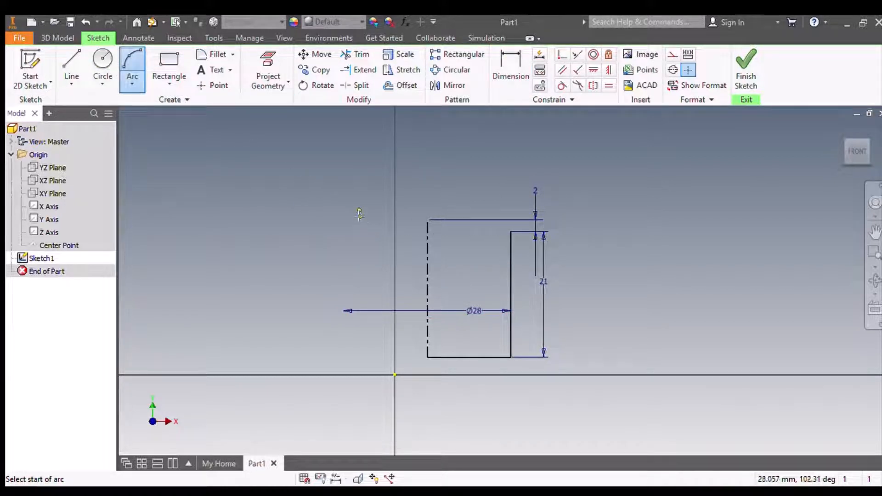
left_click(360, 212)
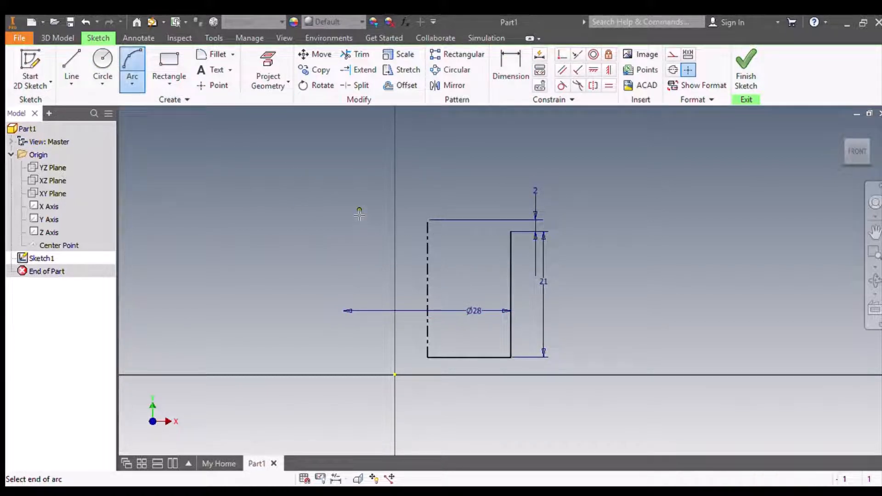
left_click(504, 205)
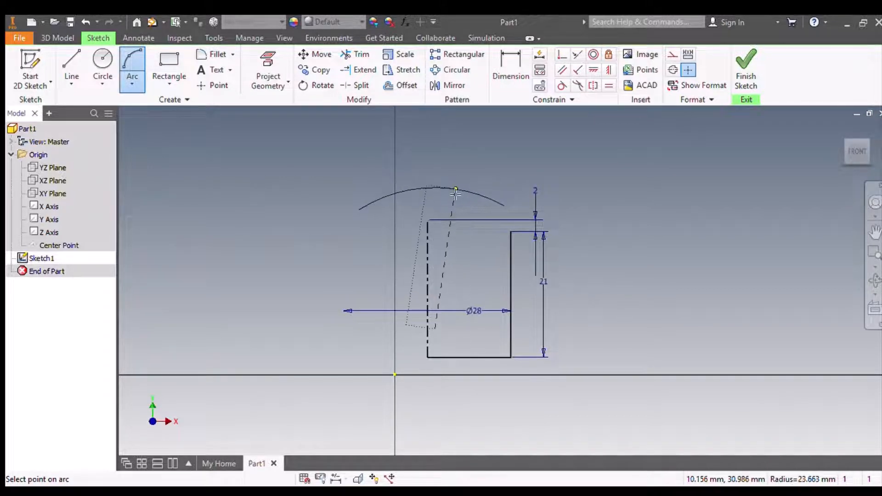
left_click(456, 192)
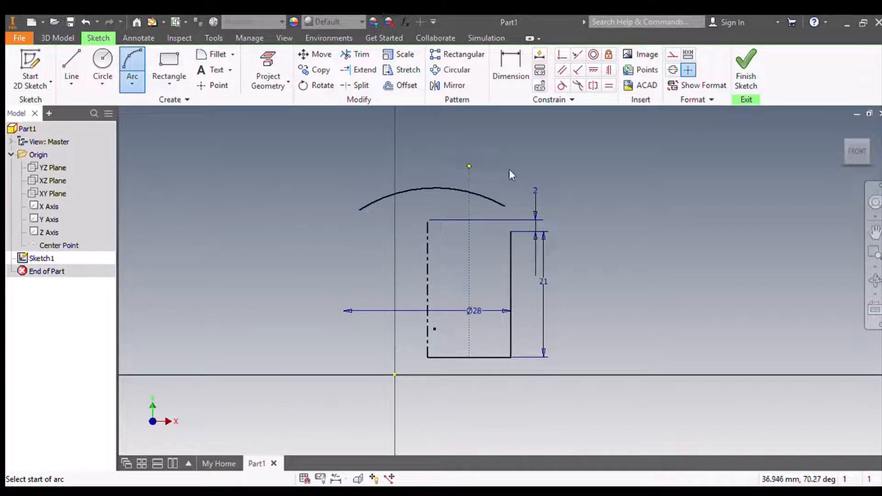
key("Escape")
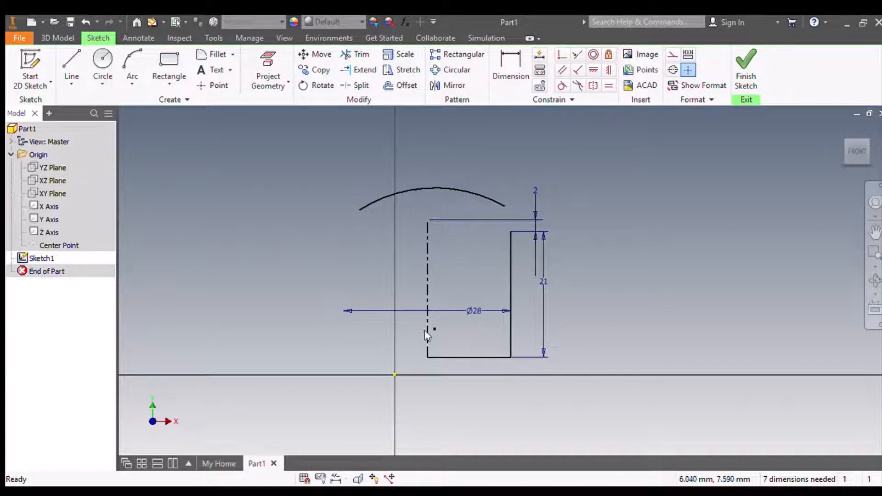
Constrain the arc's center point to be coincident with the centerline.
left_click(562, 55)
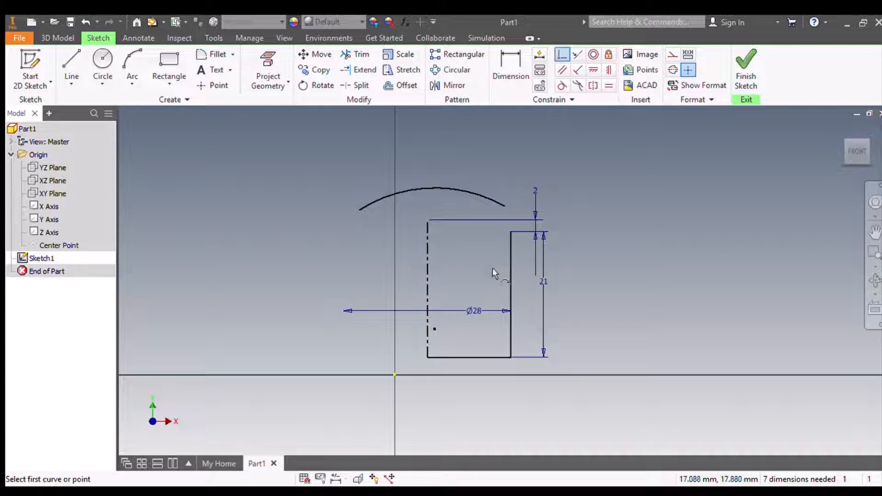
left_click(433, 330)
left_click(427, 335)
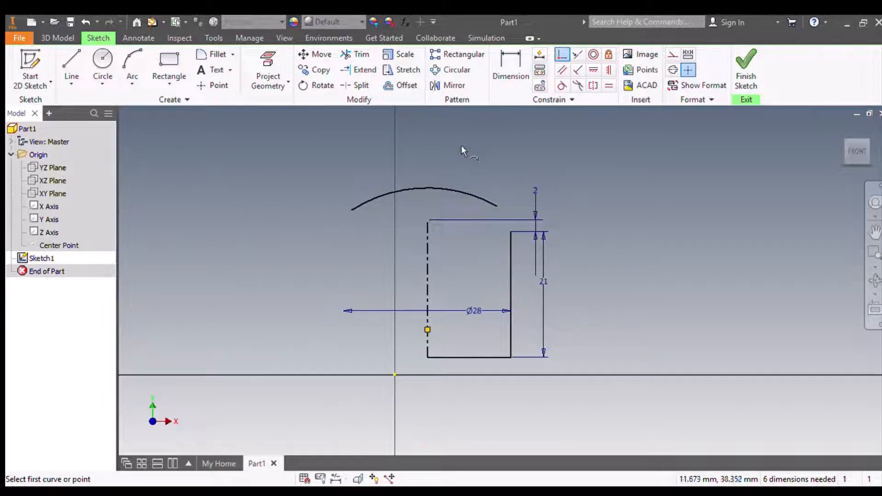
Make the centerline's upper end coincident with the arc, and join the arc's right end to the right line's upper end.
left_click(423, 223)
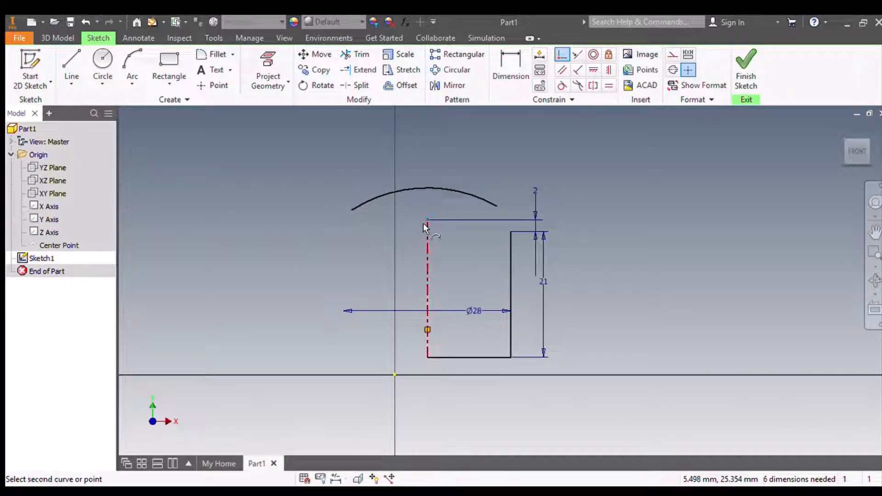
left_click(428, 191)
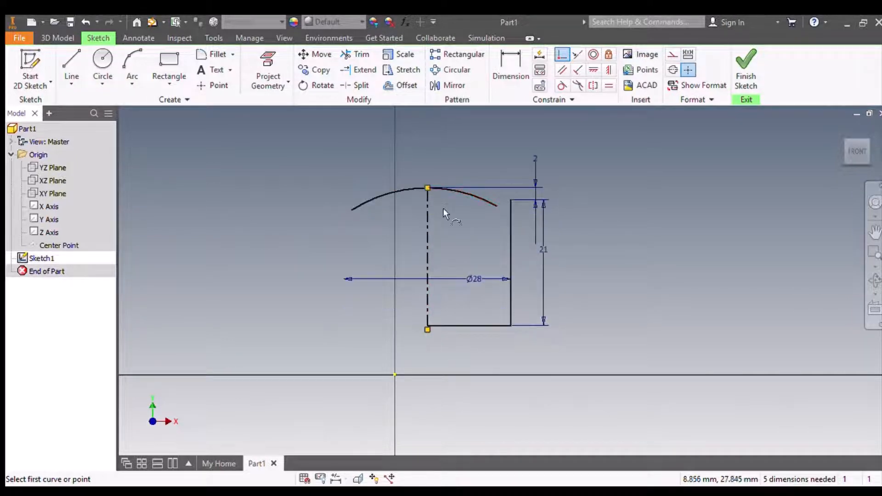
left_click(494, 209)
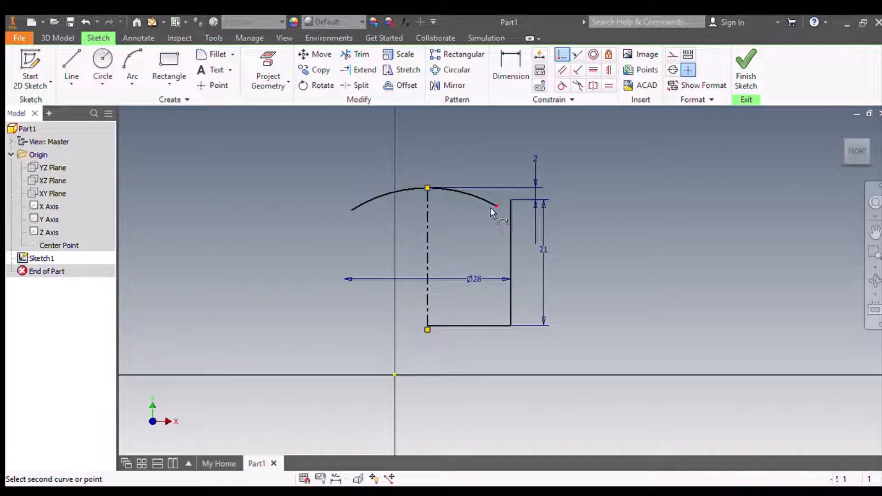
left_click(508, 203)
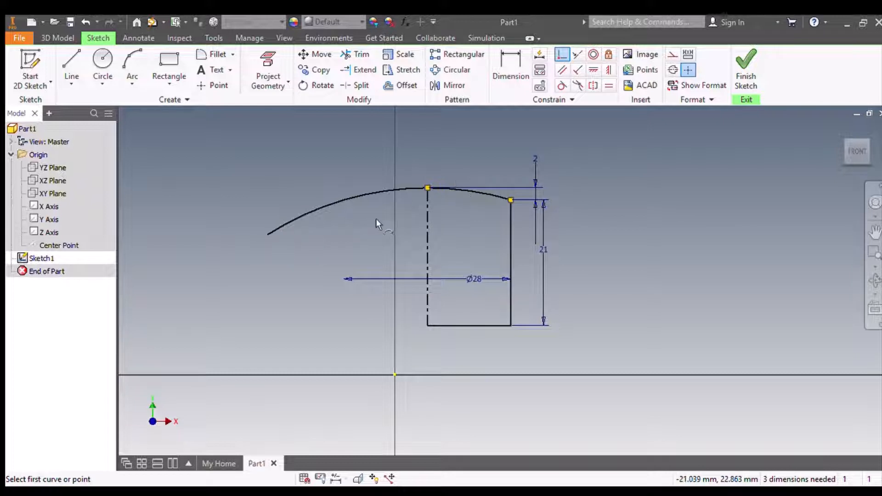
Align the arc's left end horizontally with the upper end of the profile's right line.
left_click(592, 72)
left_click(265, 234)
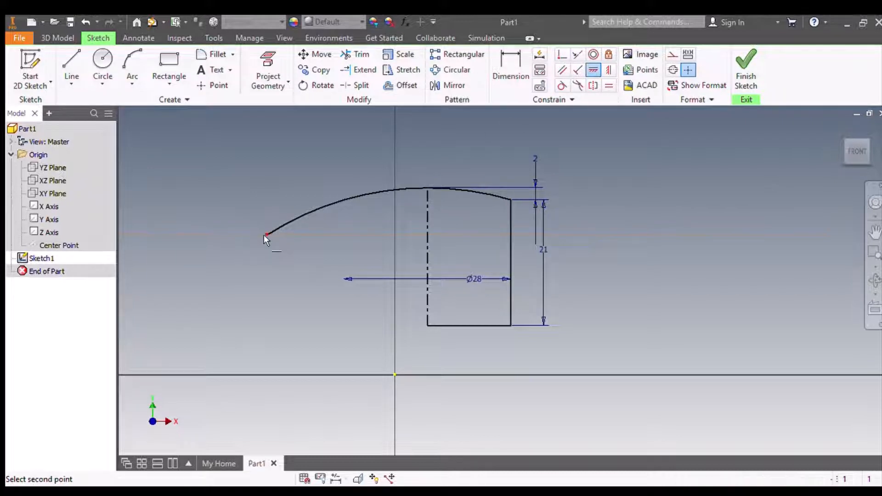
left_click(507, 202)
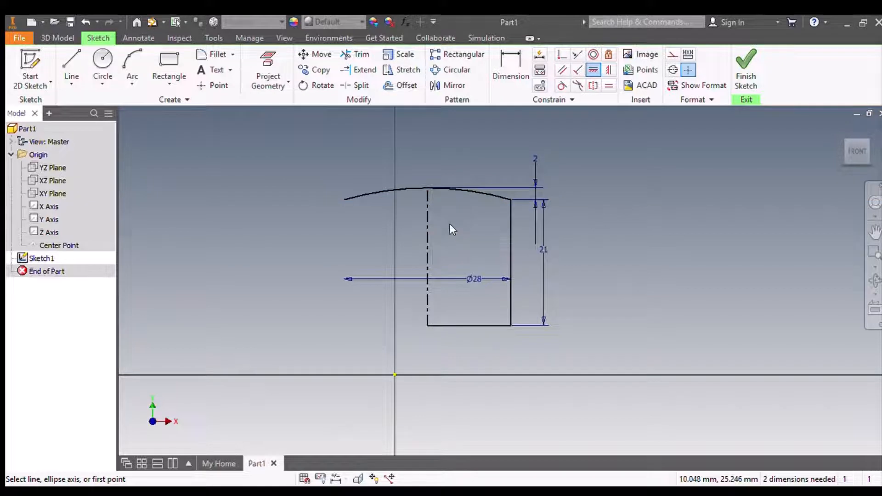
key("Escape")
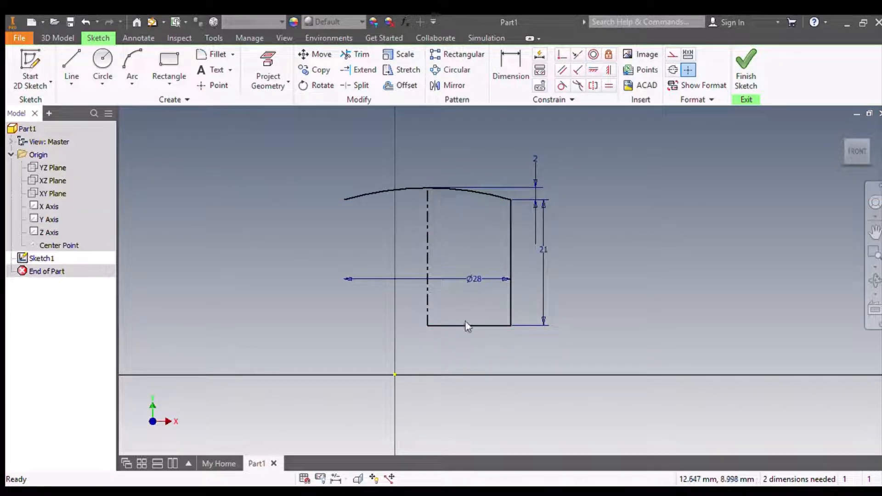
Shift the profile by its bottom line, right line and centerline to test its remaining freedom of movement.
mouse_move(465, 326)
left_mouse_down()
mouse_move(459, 354)
mouse_move(464, 321)
mouse_move(466, 338)
left_mouse_up()
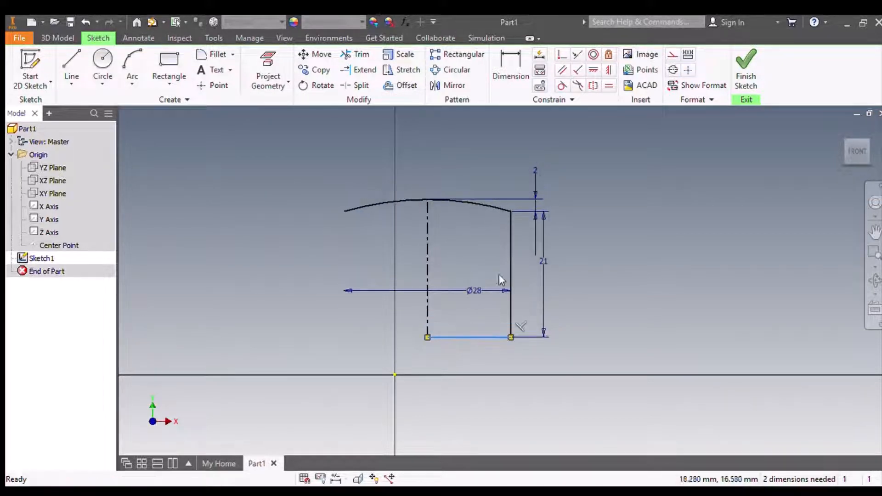
left_click_drag(508, 262, 535, 265)
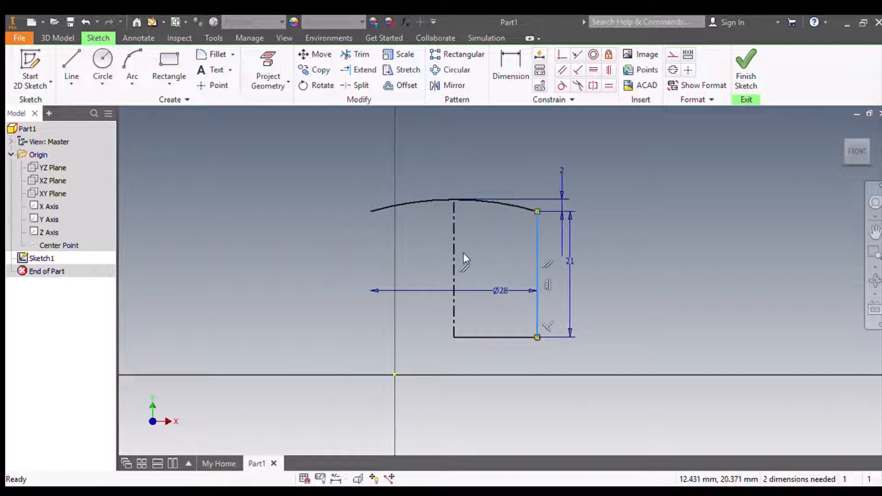
left_click_drag(451, 260, 423, 263)
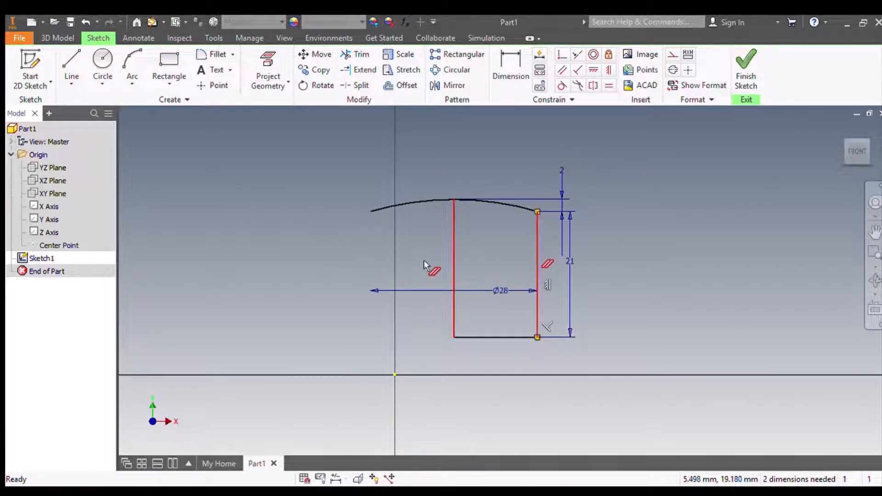
left_click(473, 226)
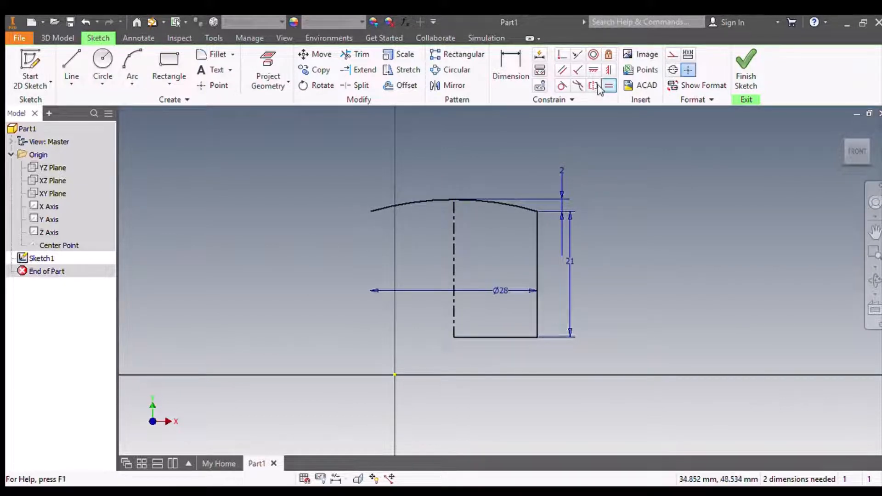
Make the centerline's lower end coincident with the sketch origin and finish the sketch.
left_click(561, 54)
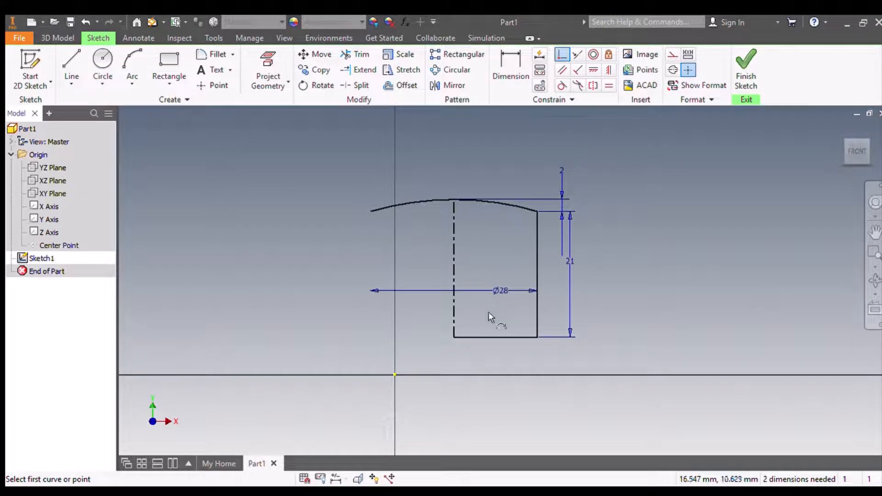
left_click(449, 338)
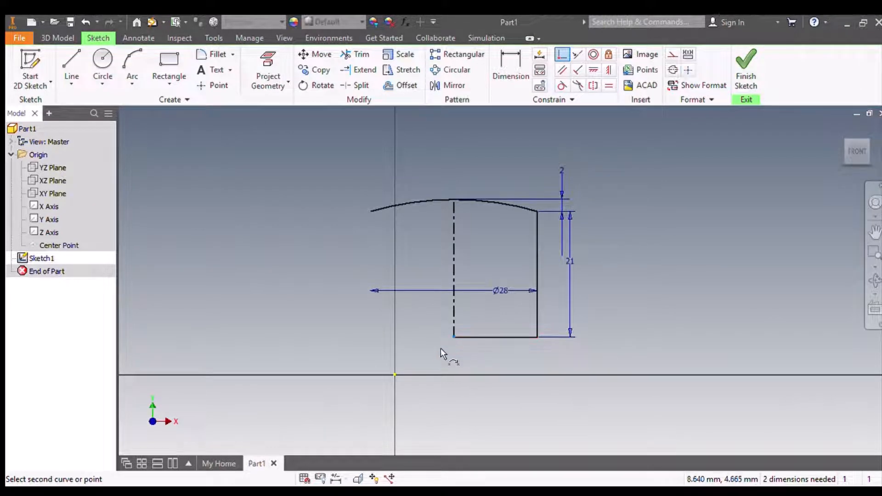
left_click(393, 375)
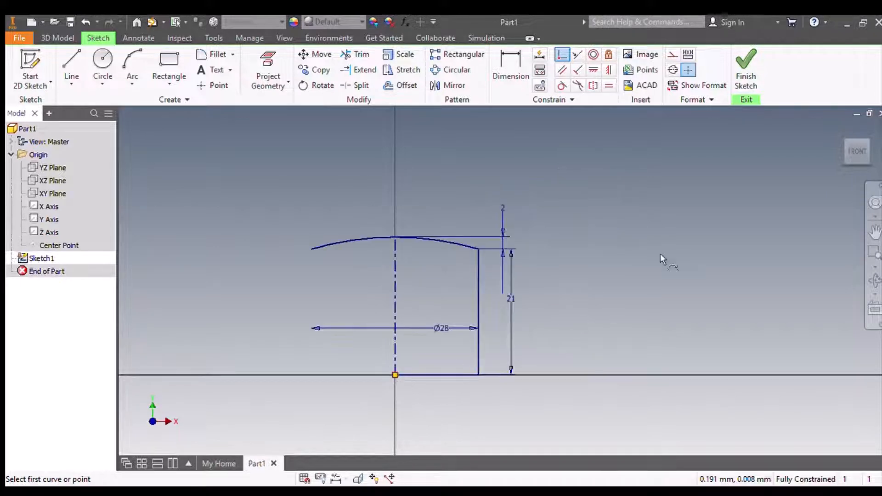
left_click(747, 74)
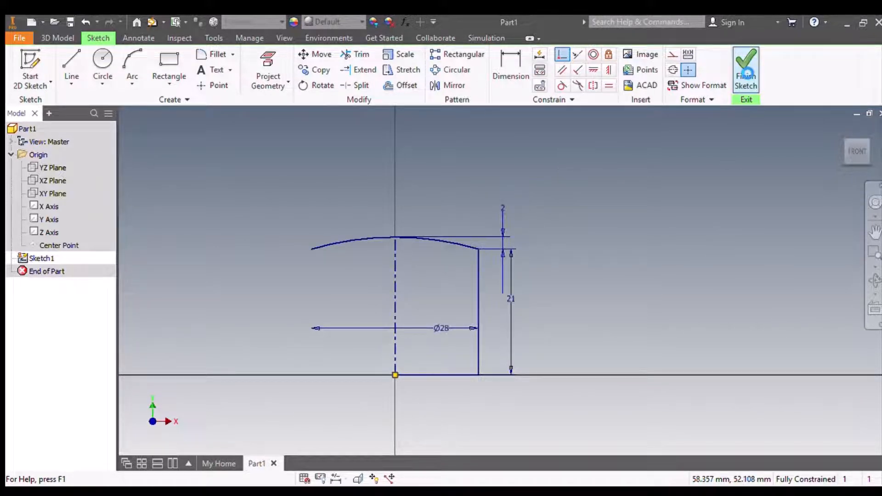
Revolve the closed profile a quarter turn about its bottom line.
mouse_move(669, 137)
middle_mouse_down()
mouse_move(675, 147)
mouse_move(640, 187)
middle_mouse_up()
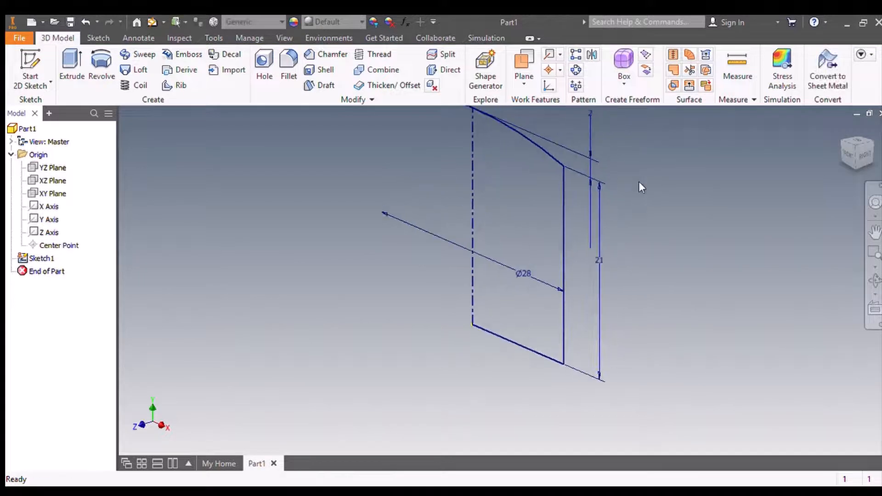
left_click(102, 69)
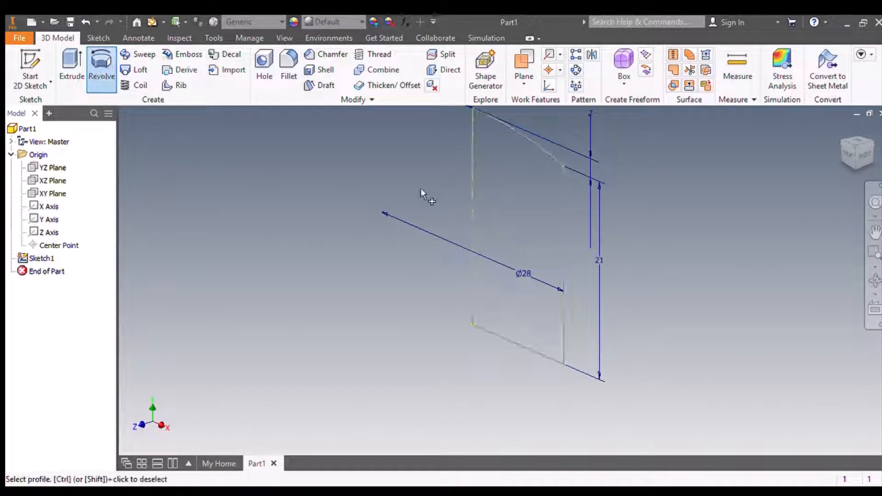
left_click(515, 205)
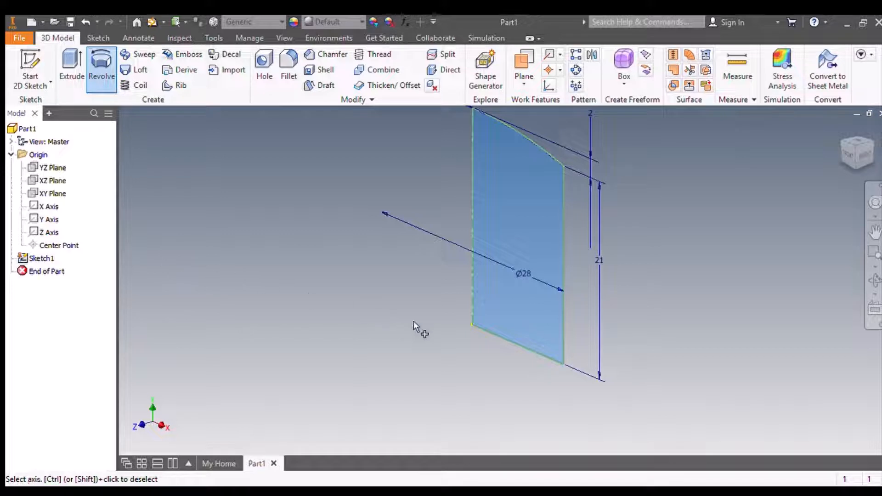
left_click(497, 336)
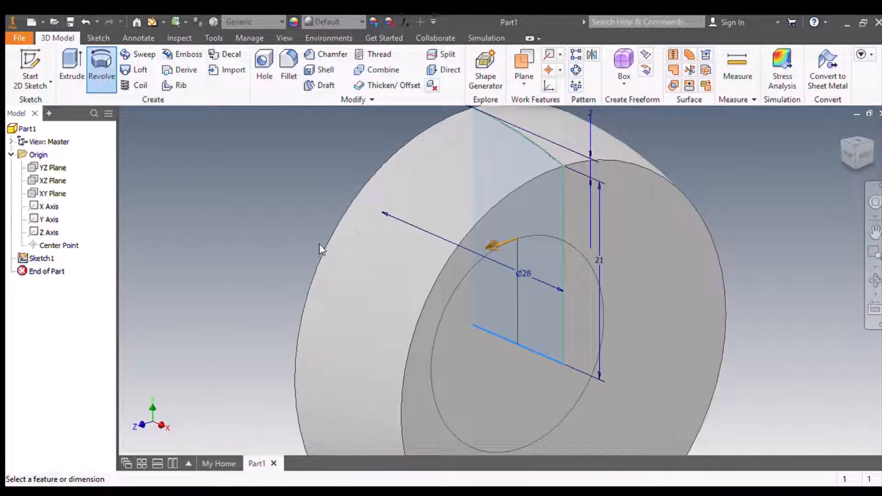
left_click(307, 255)
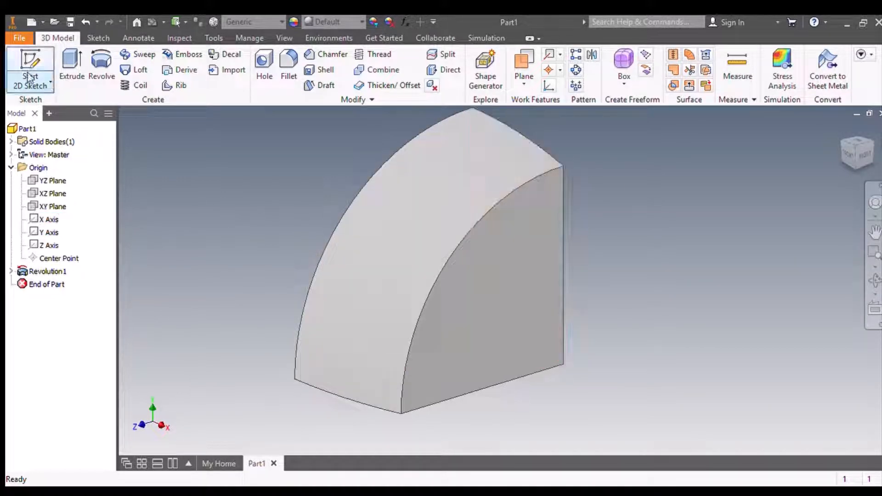
Start a sketch on the XY plane and draw a rectangle that encloses the solid's whole front profile with a margin.
left_click(19, 64)
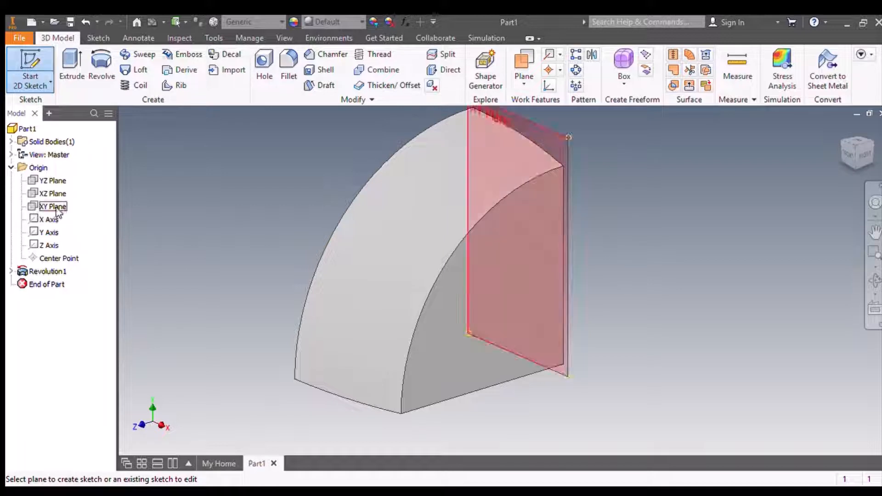
left_click(57, 210)
key("F2")
mouse_move(698, 135)
left_mouse_down()
mouse_move(683, 193)
mouse_move(630, 243)
left_mouse_up()
left_click(169, 69)
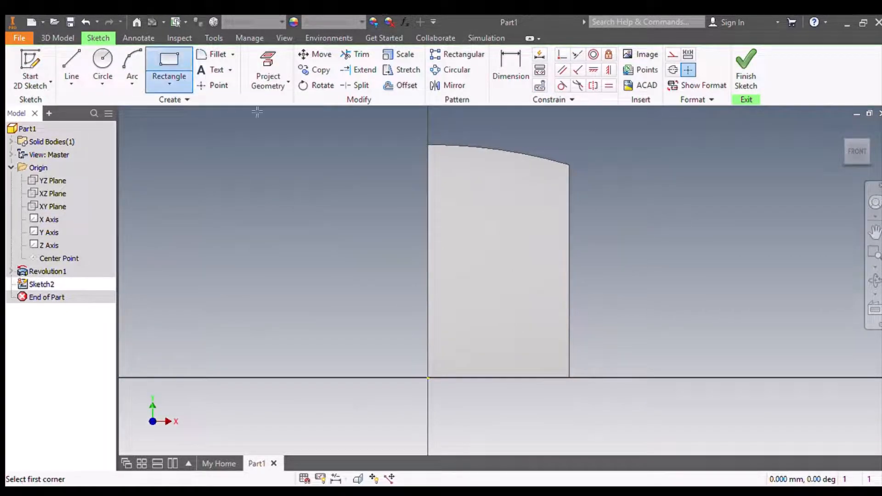
left_click(407, 130)
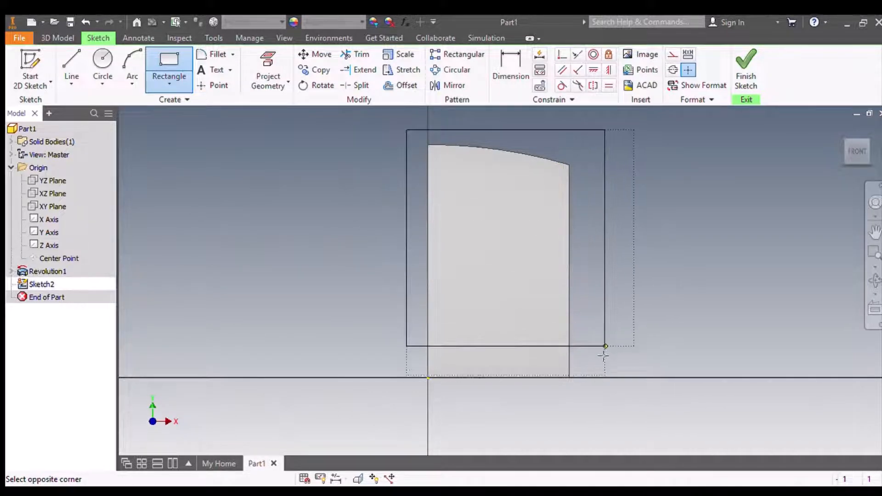
left_click(593, 391)
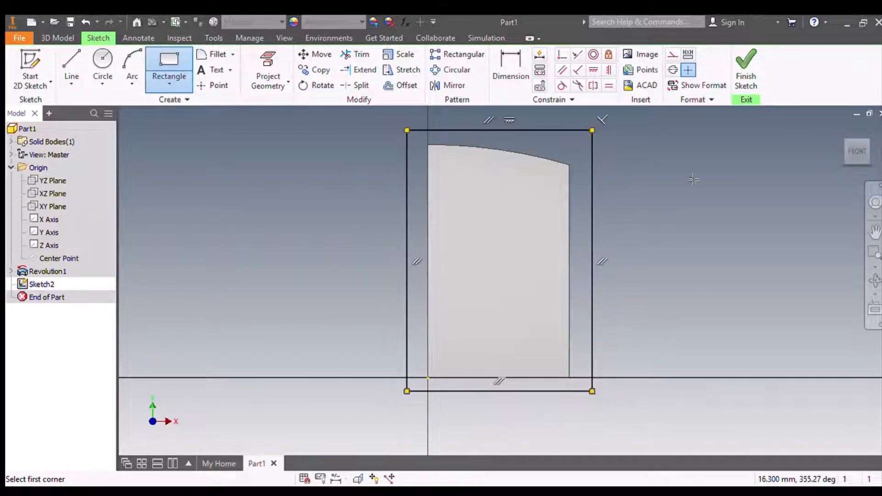
Finish the rectangle sketch and extrude it 1 mm to cut a thin slice off the solid's flat face on the XY plane.
left_click(747, 73)
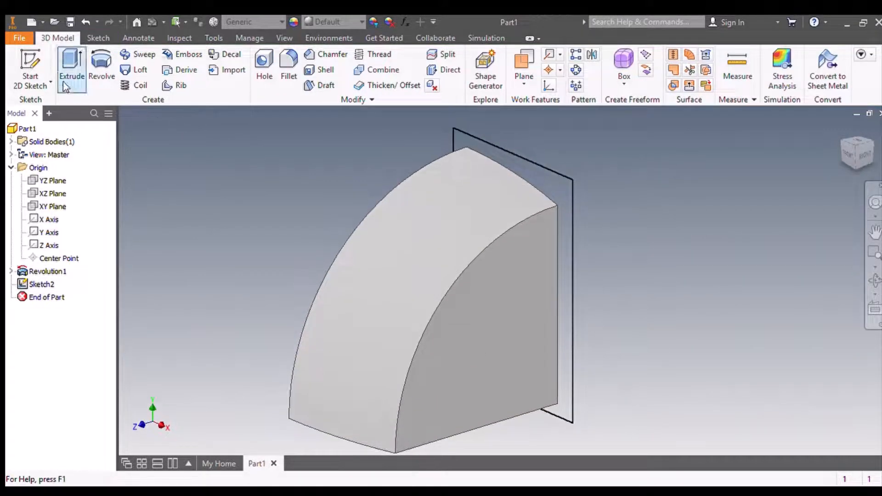
left_click(67, 62)
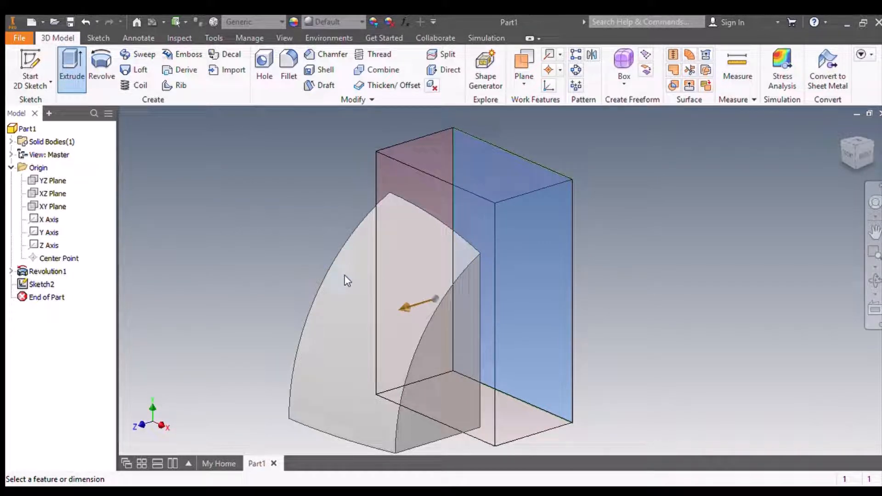
type("1")
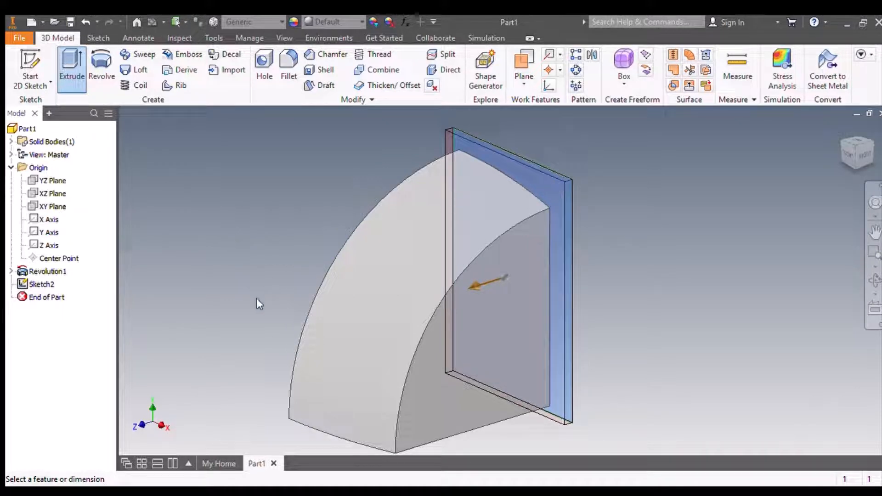
key("Return")
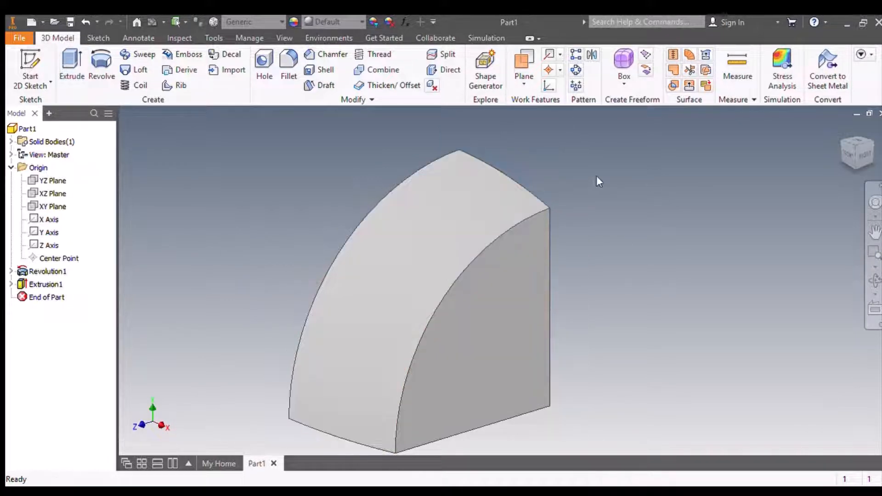
Compare the solid's cut face with the XY plane from the side to examine the gap between them.
left_click(50, 207)
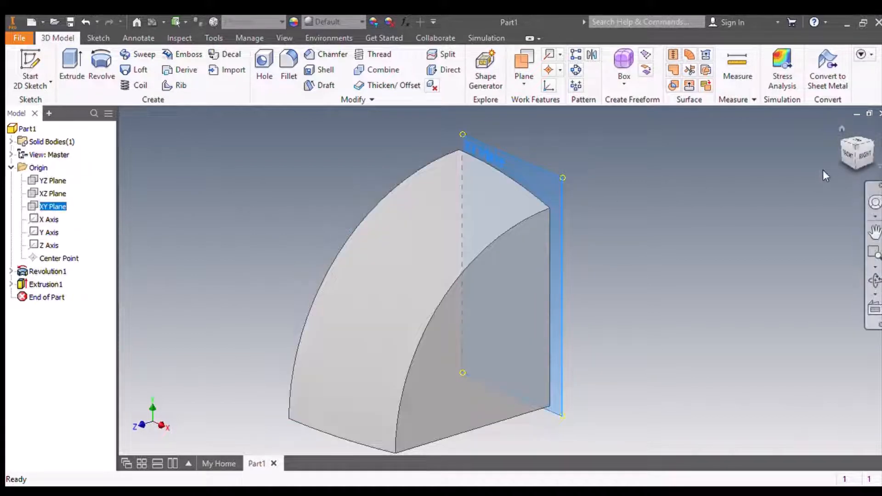
left_click(874, 202)
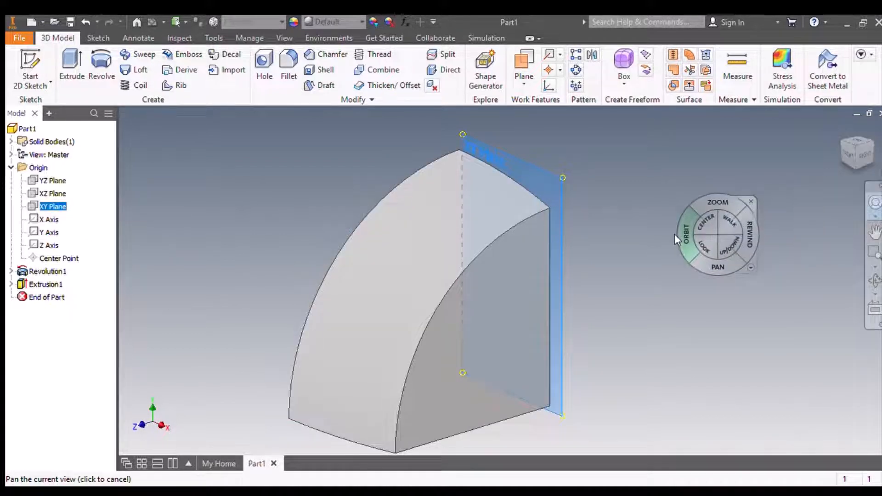
left_click_drag(677, 235, 625, 230)
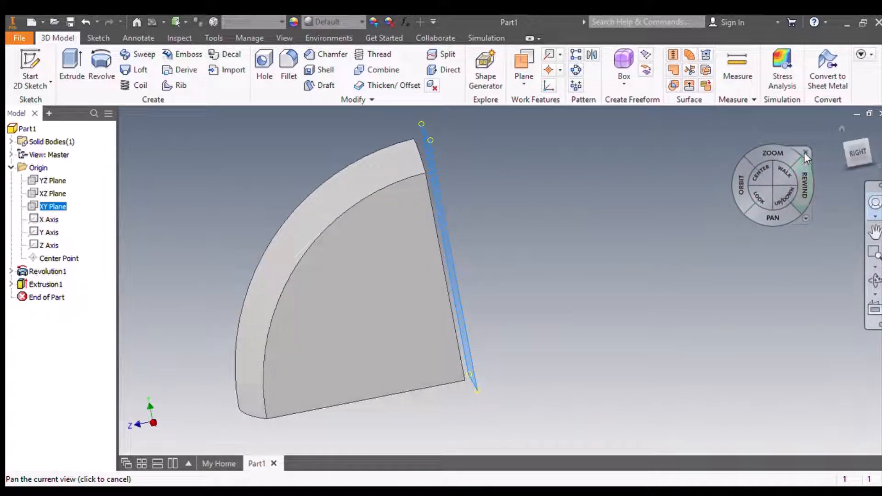
left_click(805, 155)
left_click(851, 154)
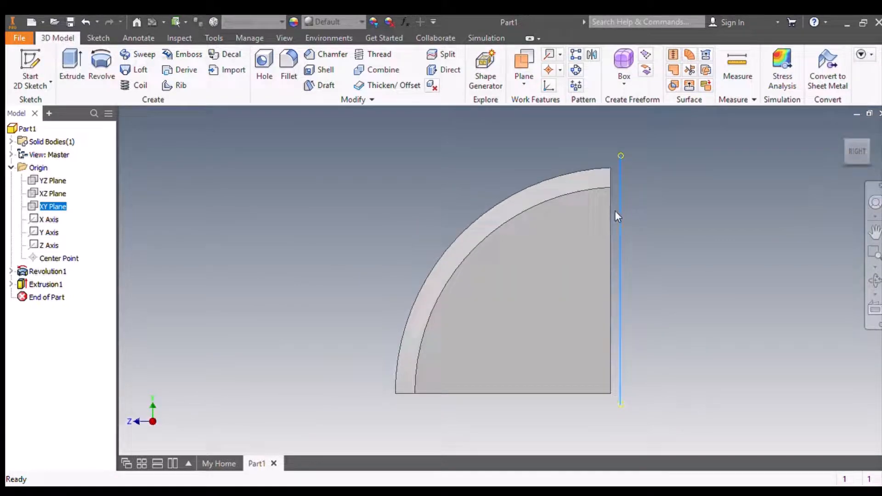
left_click(835, 133)
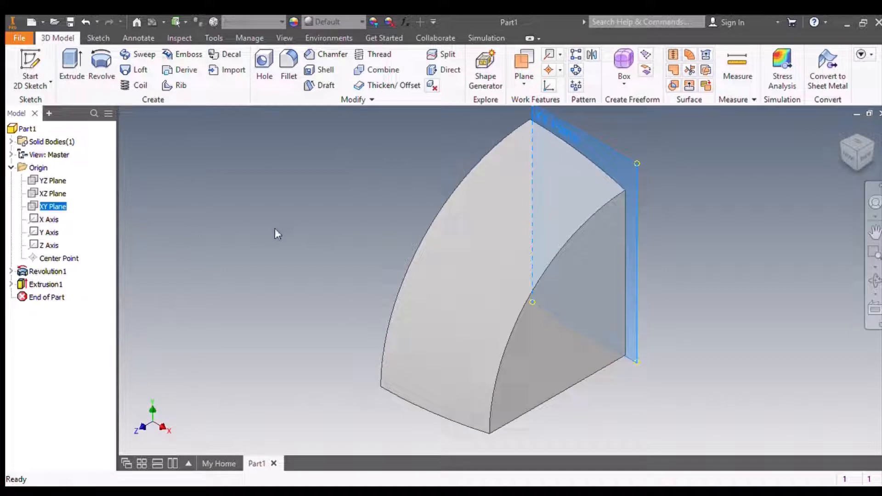
left_click(280, 207)
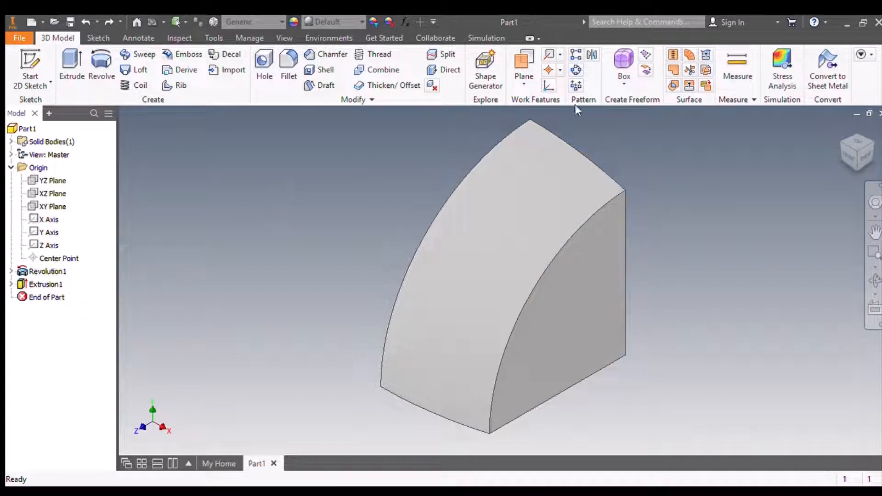
Start a sketch on the solid's cut back face and draw a circle about 12 mm in diameter beside the solid.
left_click(98, 38)
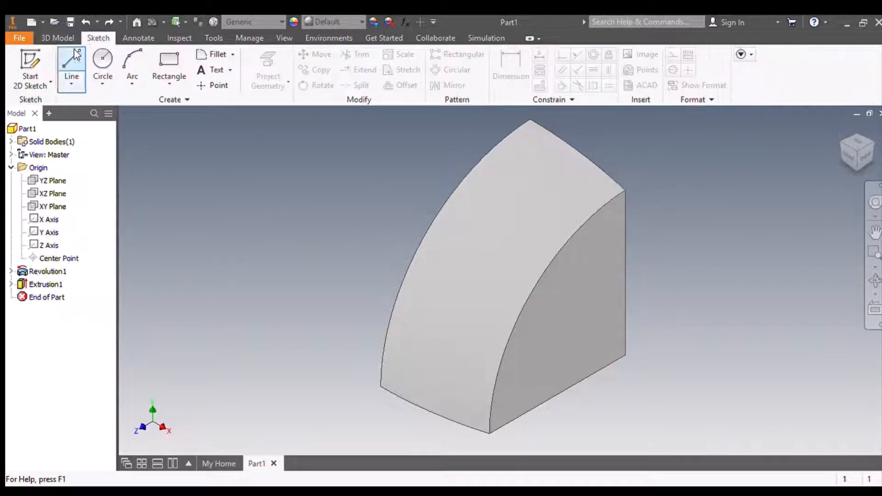
left_click(103, 59)
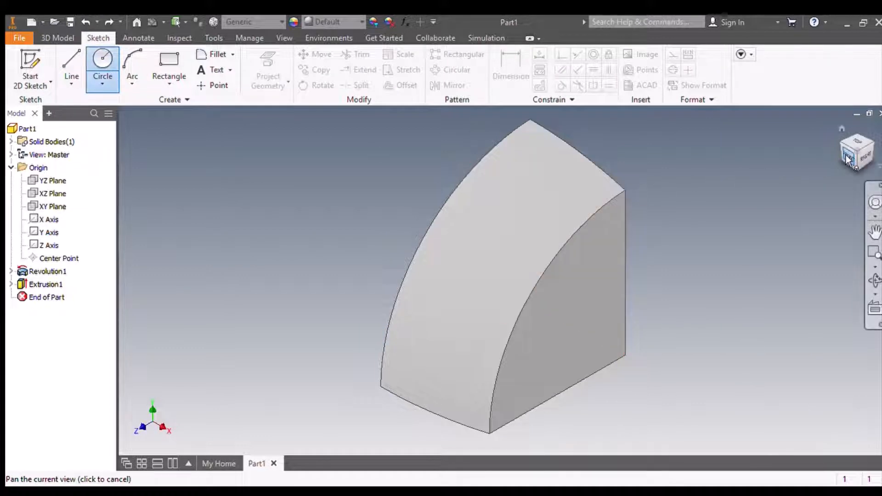
left_click(873, 149)
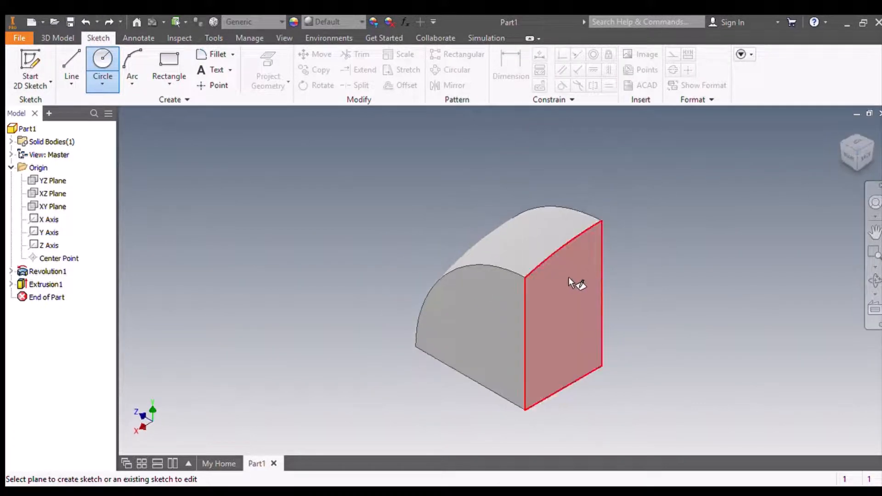
left_click(592, 259)
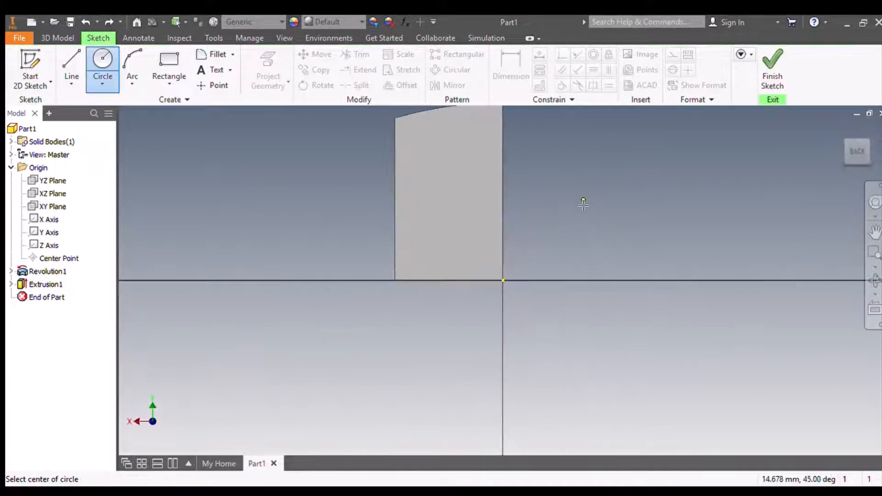
left_click(504, 205)
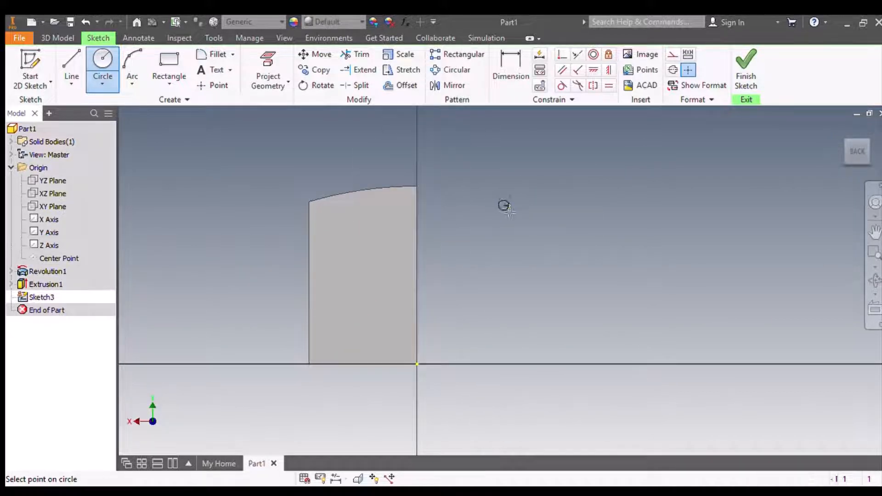
left_click(548, 226)
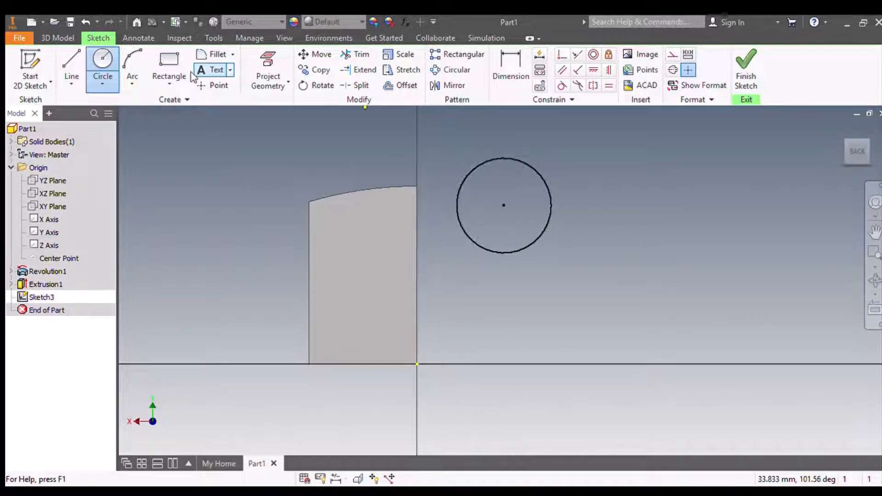
Draw three connected lines forming an open-topped U below the circle, with its right leg crossing the circle.
left_click(74, 63)
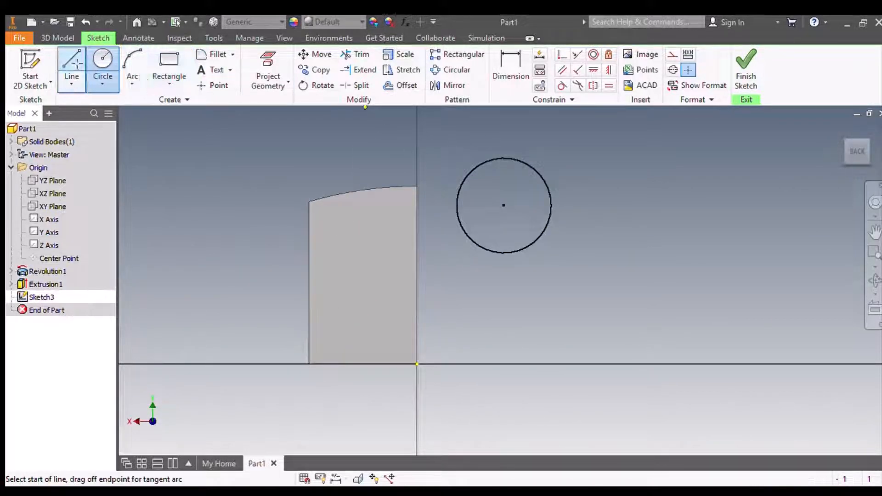
left_click(435, 179)
left_click(435, 336)
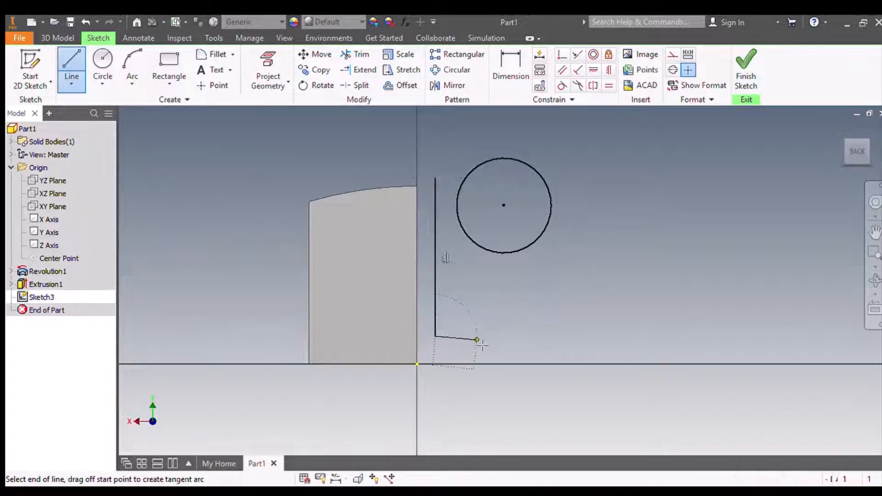
left_click(532, 337)
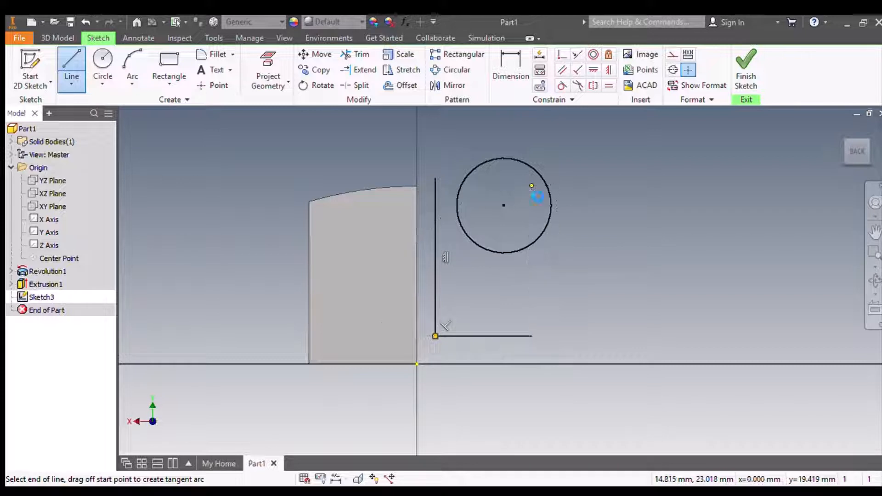
left_click(531, 186)
key("Escape")
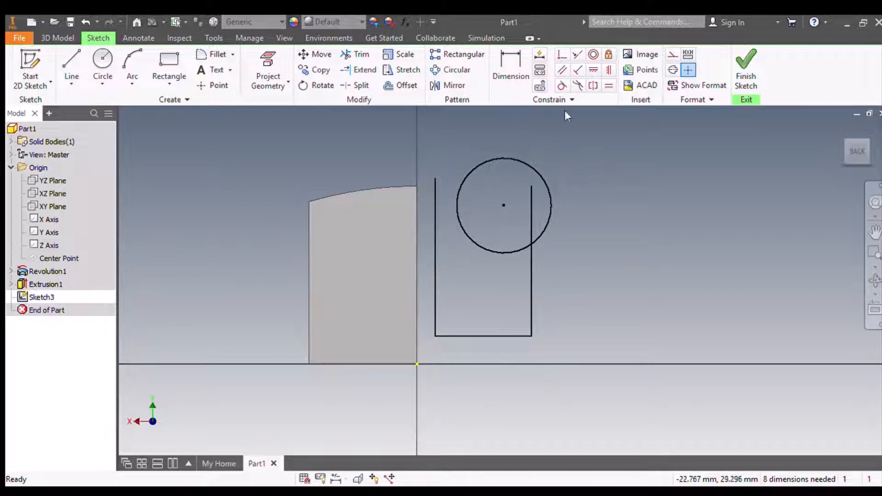
Dimension the circle's center 22 mm above the sketch origin and set the circle's diameter to 16 mm.
left_click(512, 67)
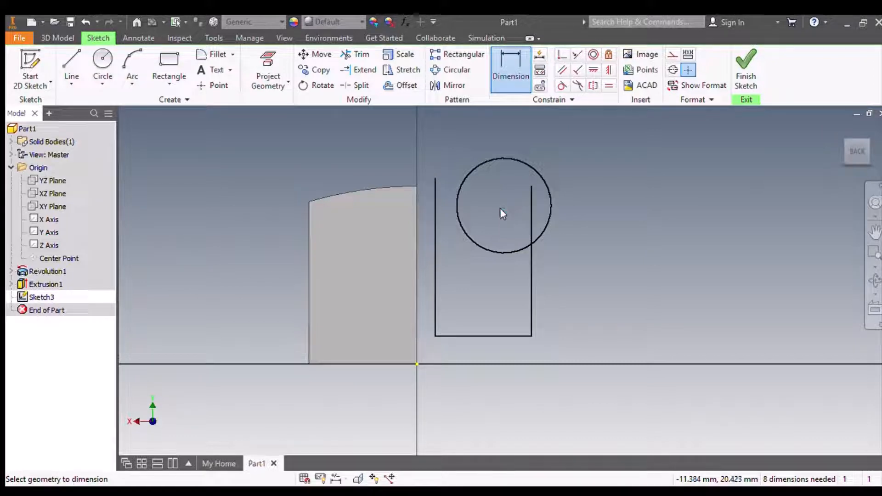
left_click(504, 204)
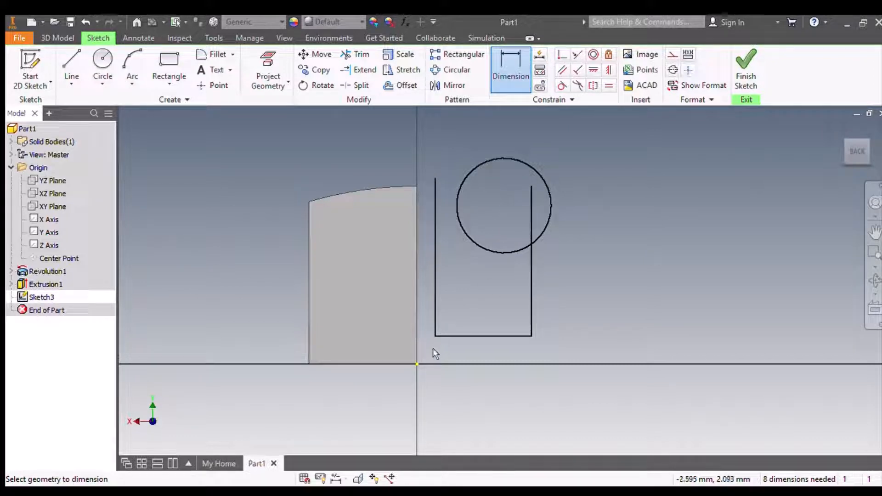
left_click(415, 366)
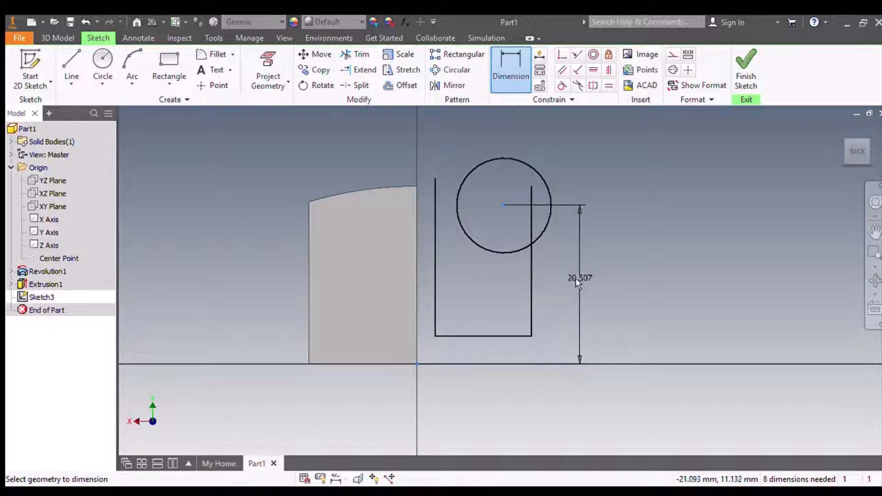
left_click(578, 275)
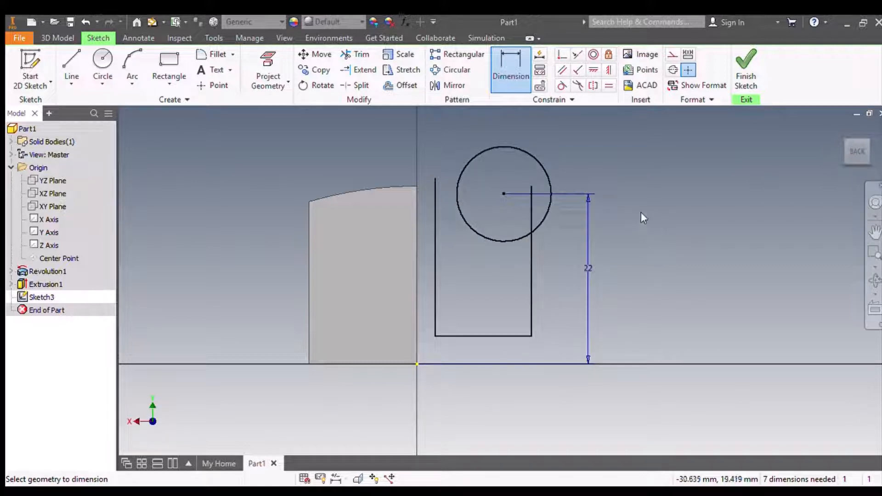
left_click(539, 166)
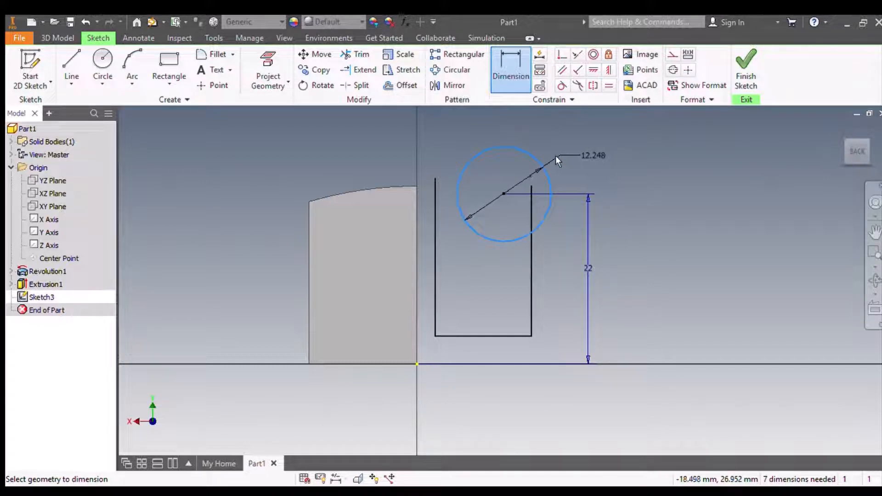
left_click(555, 156)
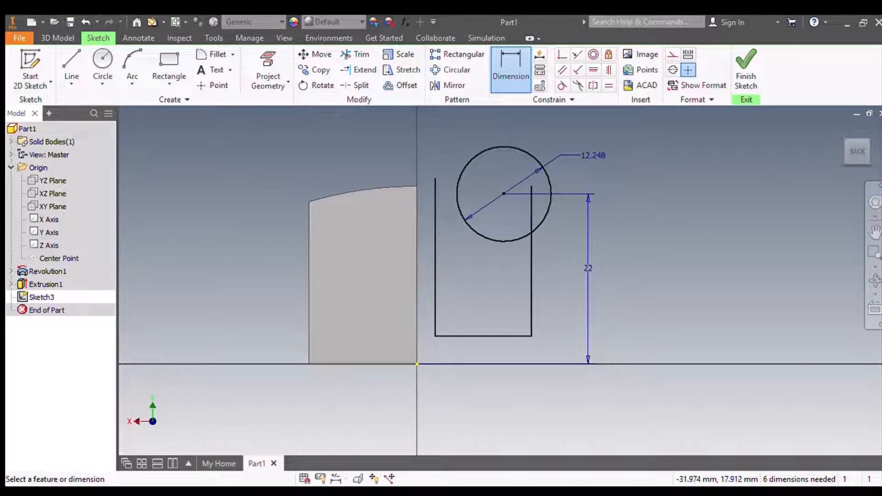
type("16")
key("Return")
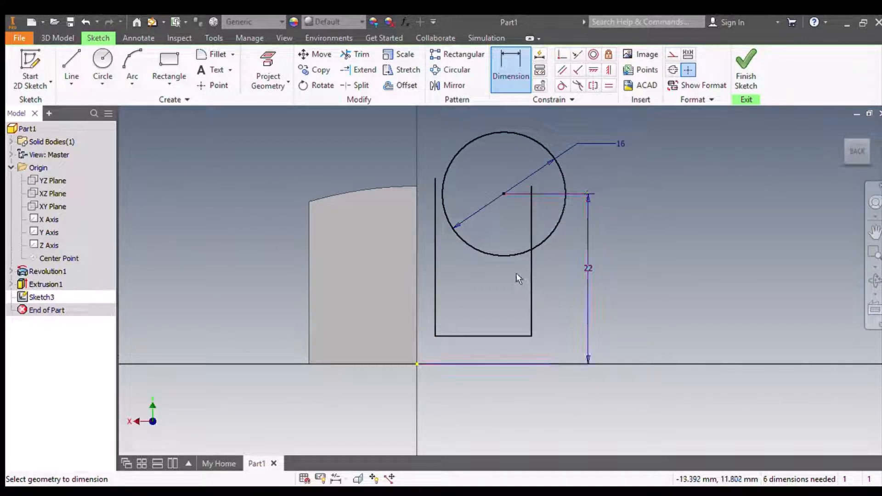
Make the circle's center coincident with the U's right line and place that line's upper end on the circle.
left_click(562, 57)
left_click(502, 193)
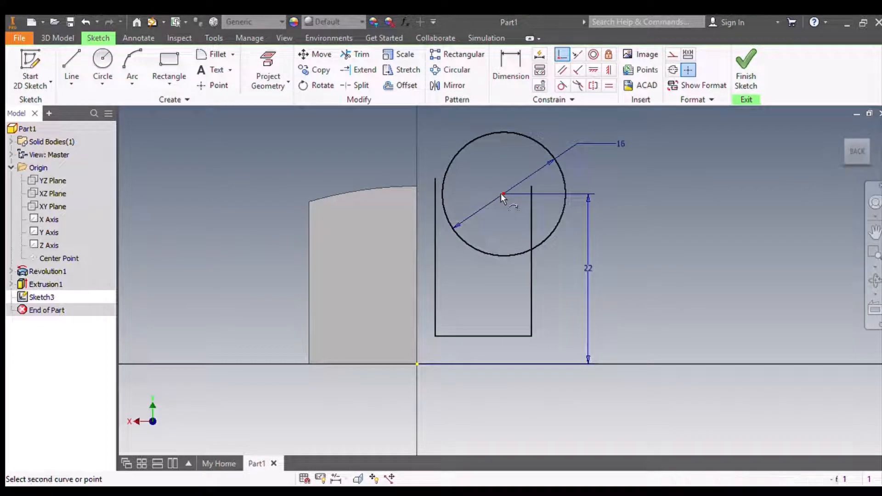
left_click(526, 226)
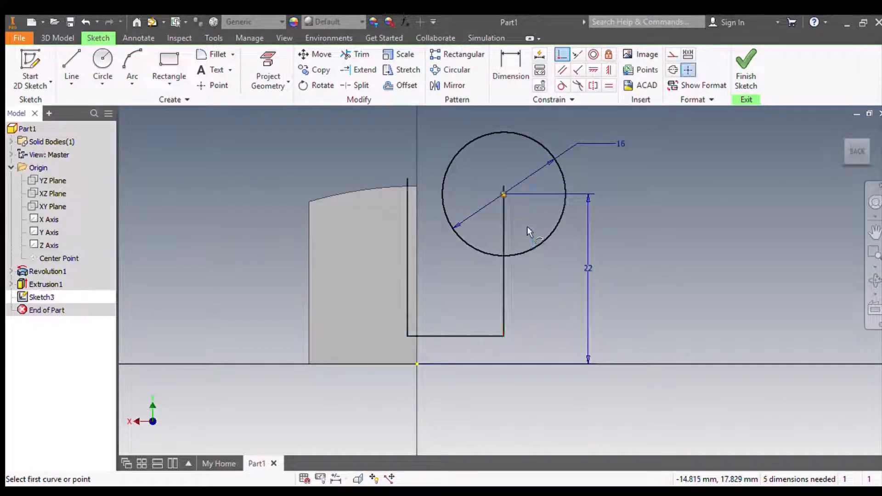
left_click(502, 190)
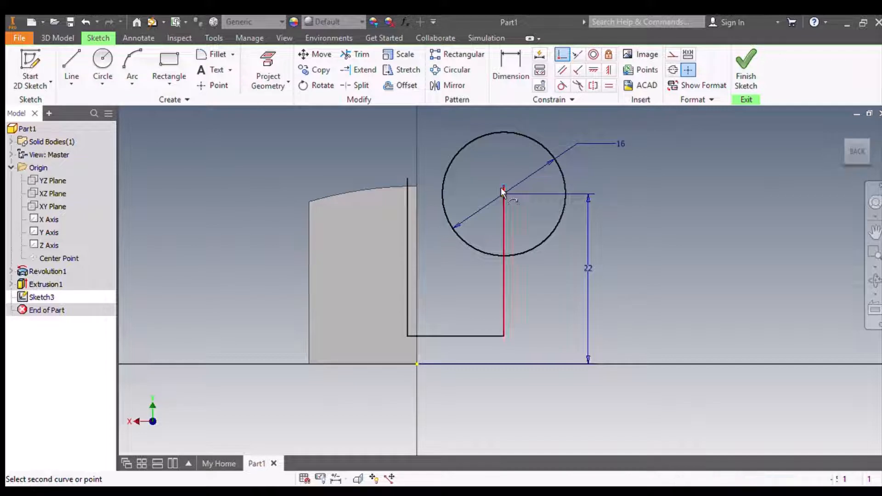
left_click(501, 134)
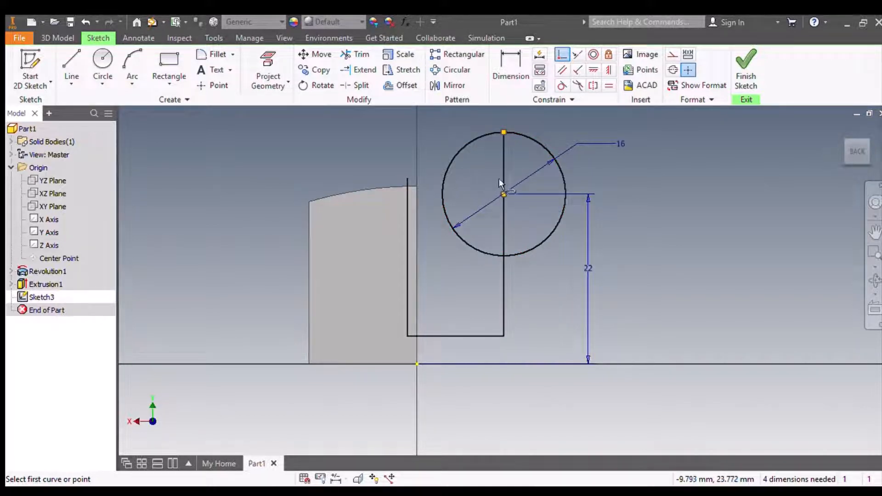
Make the U's left vertical line tangent to the circle.
left_click(561, 86)
left_click(408, 213)
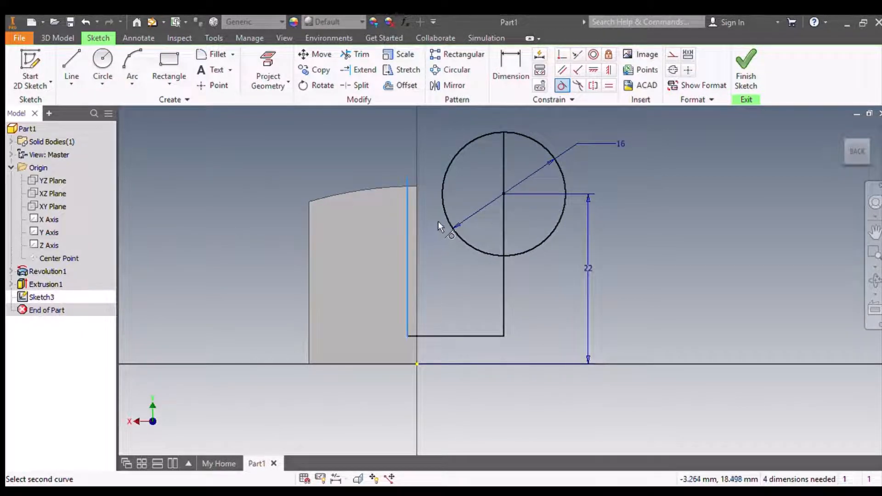
left_click(441, 222)
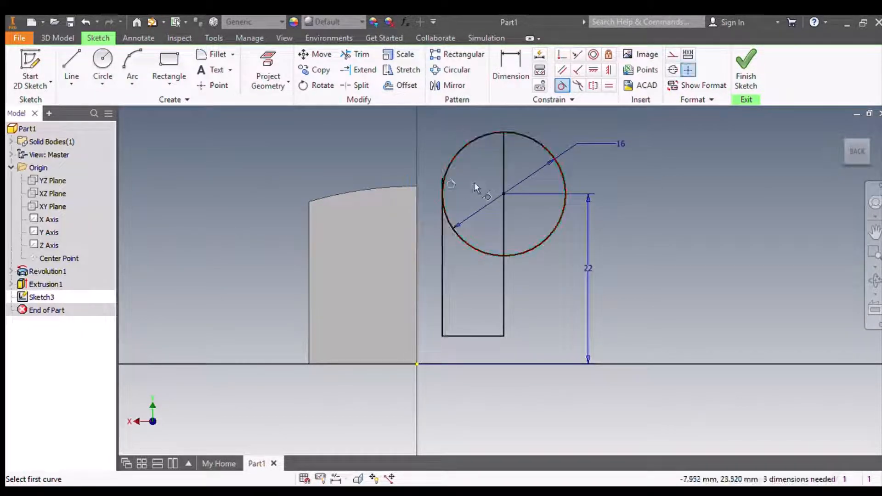
key("Escape")
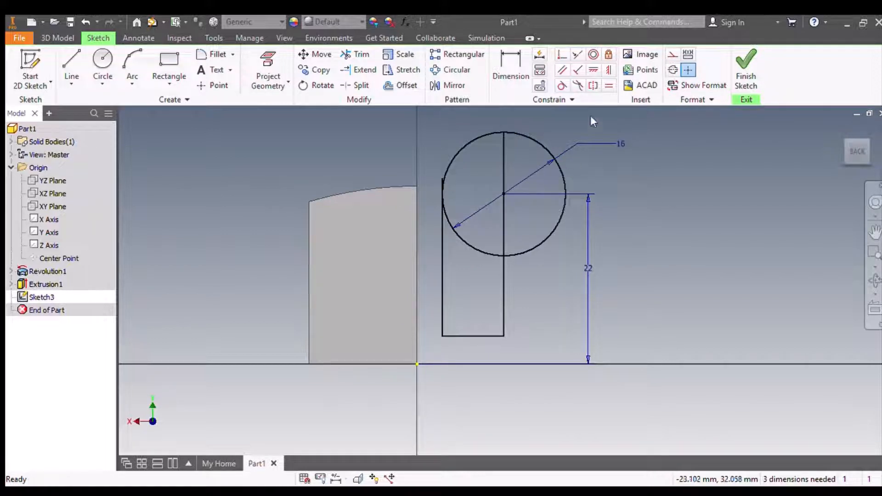
Trim away the circle's right half and lower-left arc, and the left line's stub above the tangent point.
left_click(365, 56)
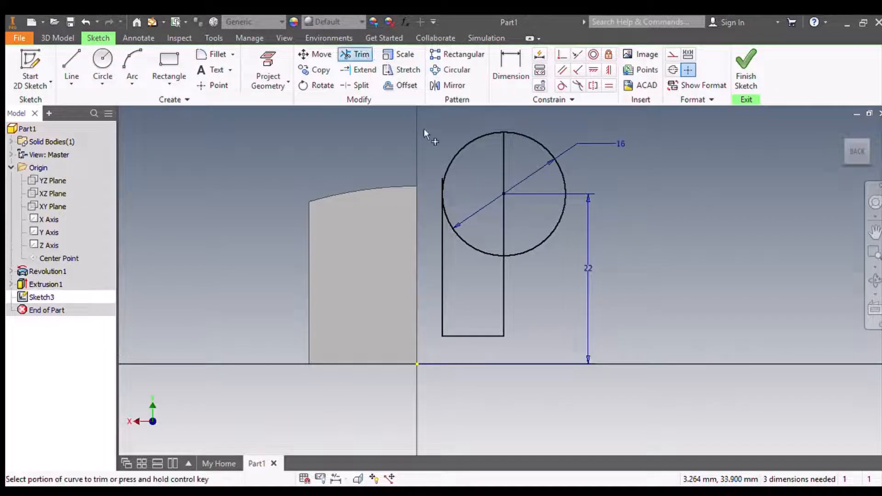
left_click(550, 237)
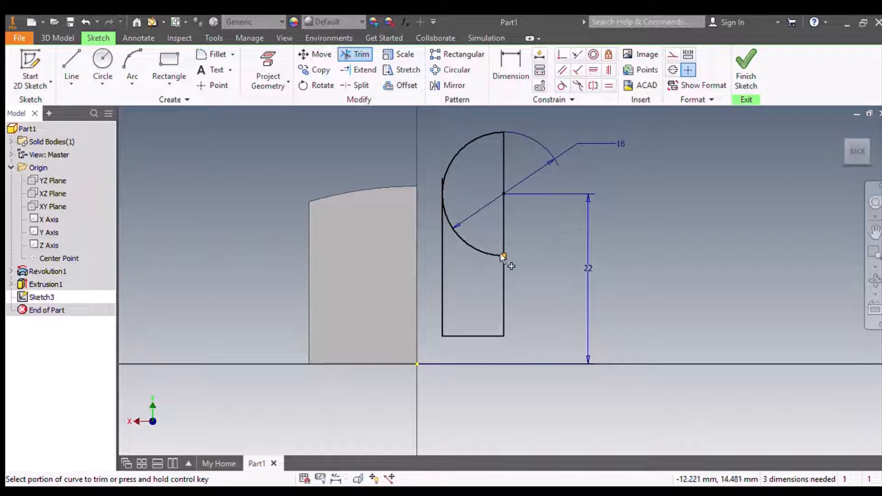
left_click(474, 252)
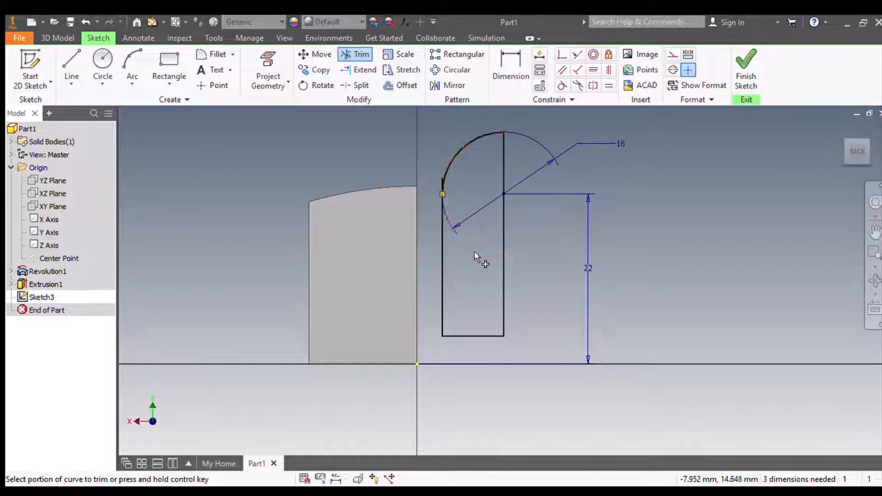
left_click(438, 182)
Make the profile's lower-right corner coincident with the sketch origin and finish the sketch.
left_click(561, 54)
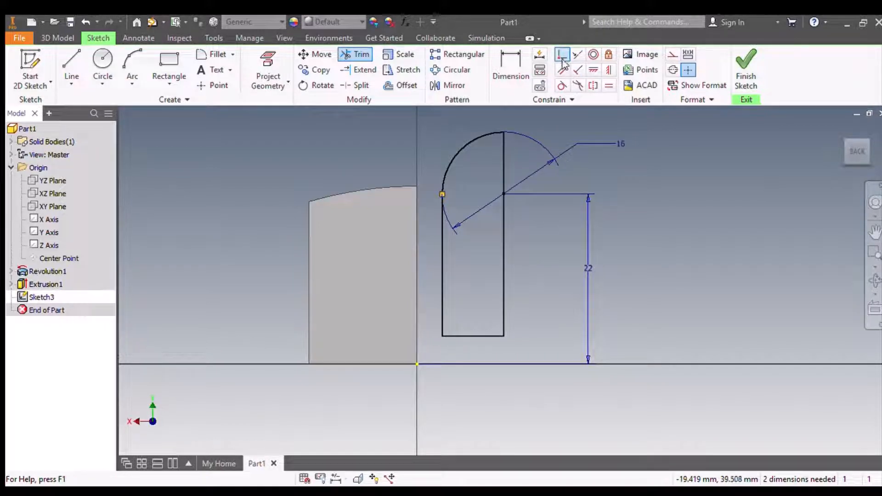
left_click(501, 338)
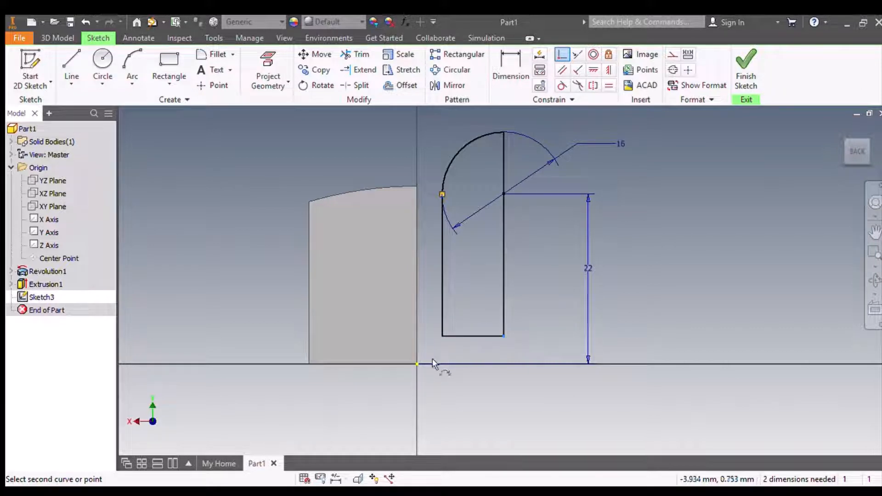
left_click(416, 364)
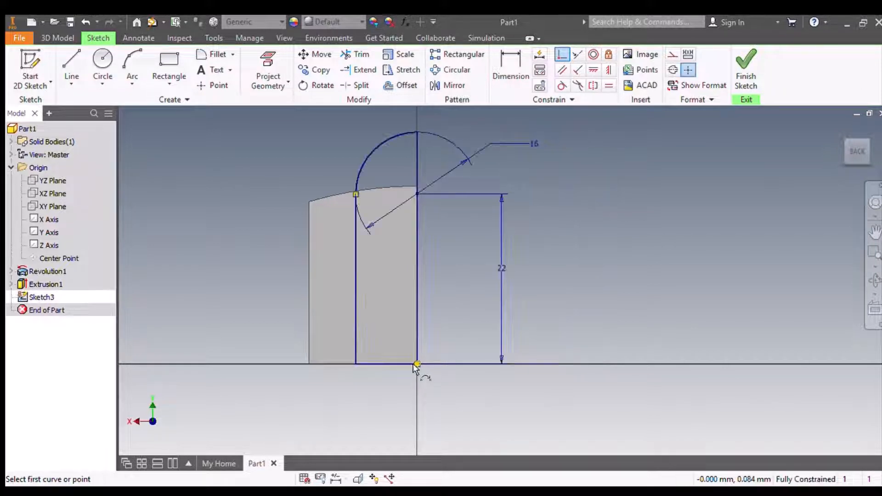
left_click(745, 69)
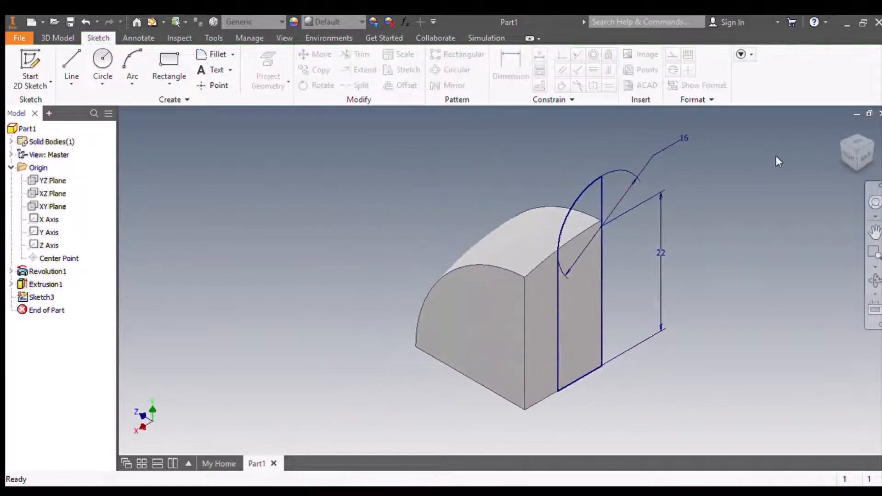
Extrude the round-topped profile in the flipped direction, into the quarter body.
left_click(841, 127)
left_click(839, 125)
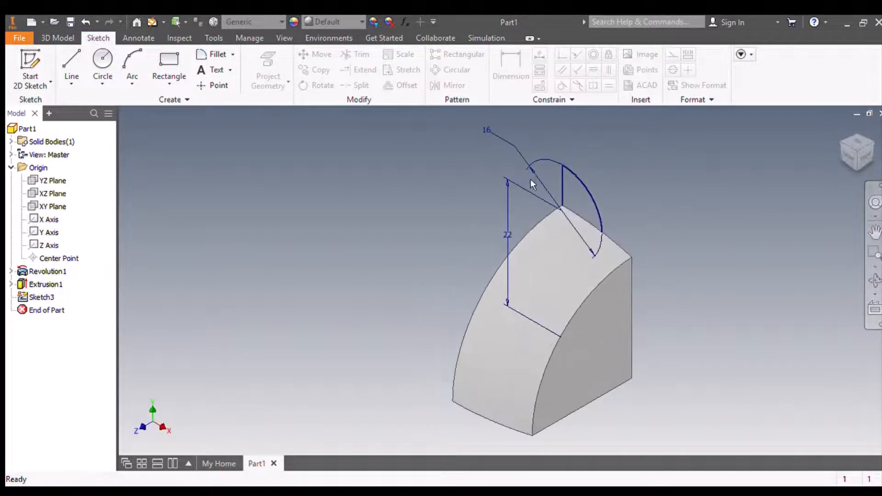
left_click(57, 38)
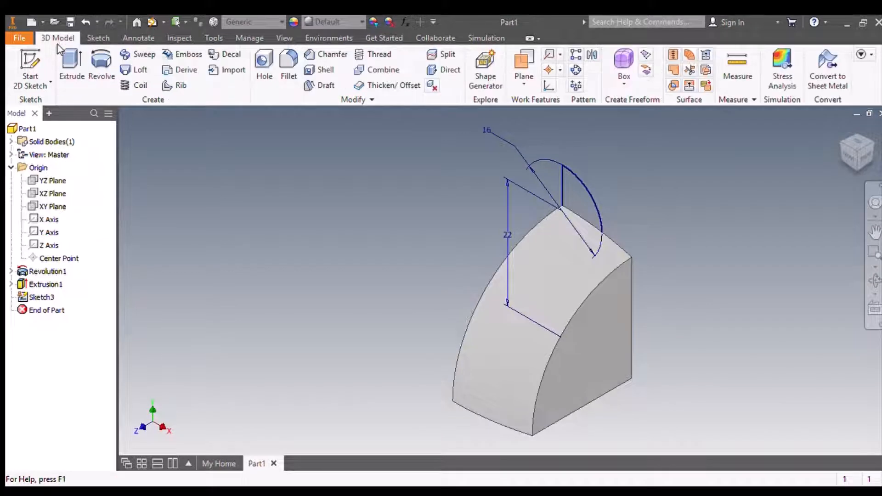
left_click(69, 68)
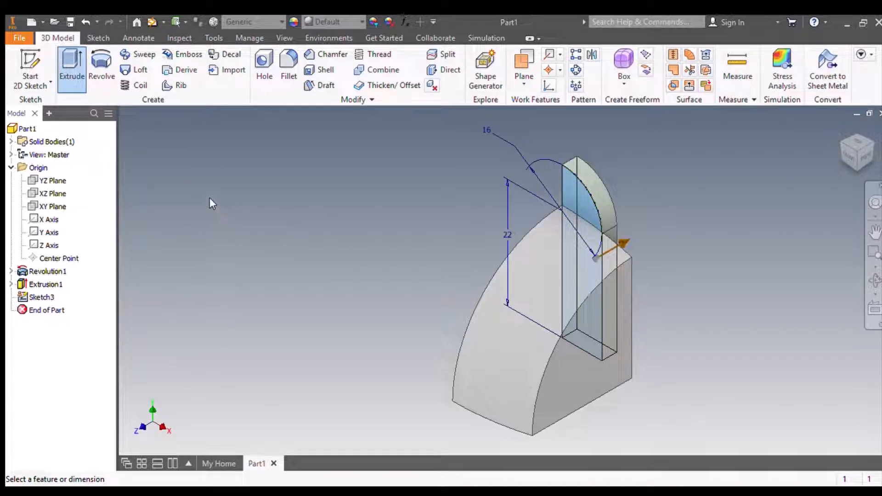
left_click(267, 232)
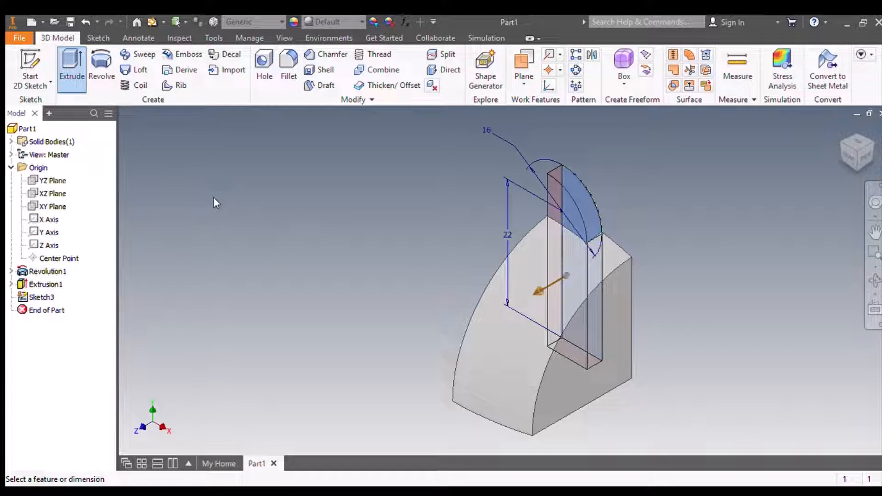
left_click(255, 295)
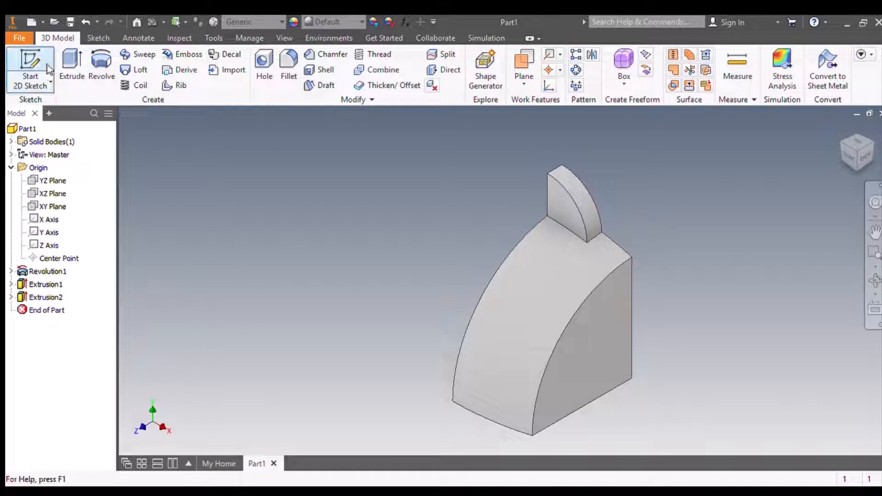
Start a sketch on the front face of the round-topped extrusion and draw a circle to the left of the body.
left_click(31, 69)
left_click(556, 209)
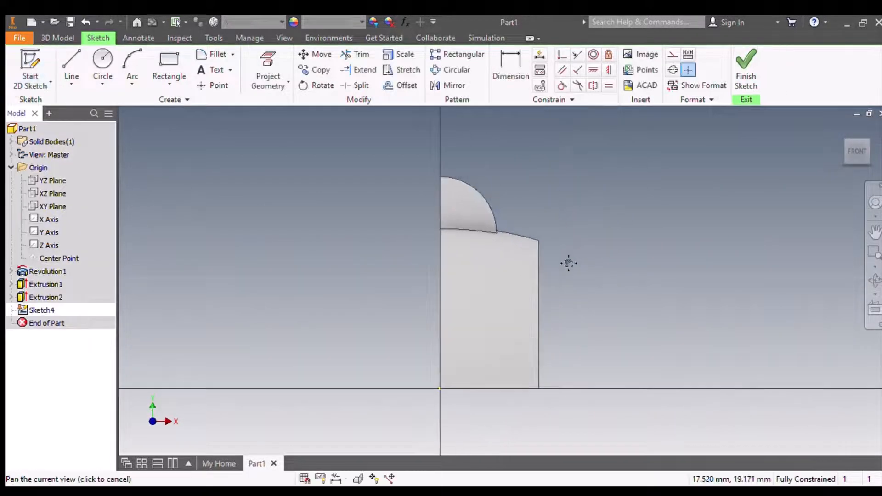
left_click(103, 60)
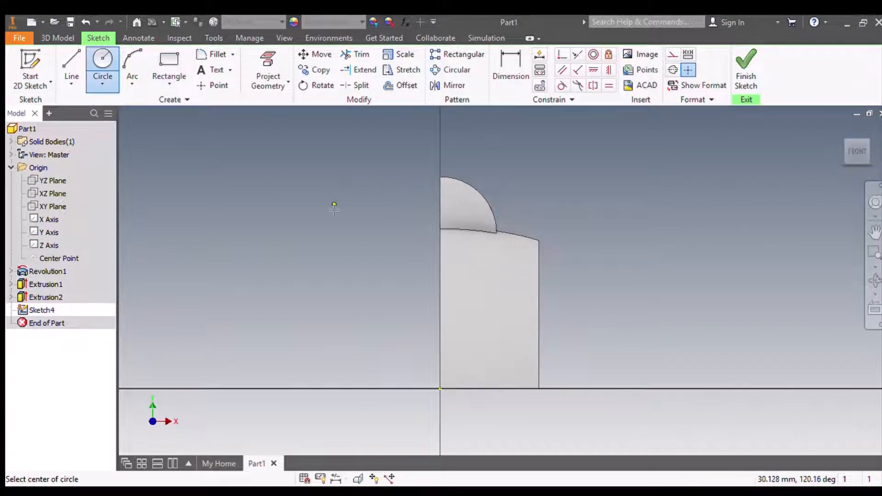
left_click(342, 222)
left_click(369, 236)
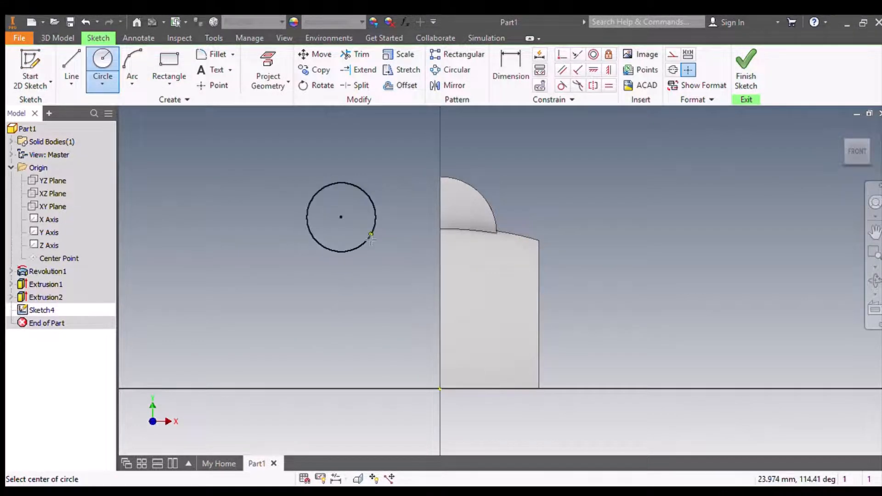
Draw three connected lines forming an open-topped U, its left leg starting inside the circle and its right leg just outside it.
left_click(71, 64)
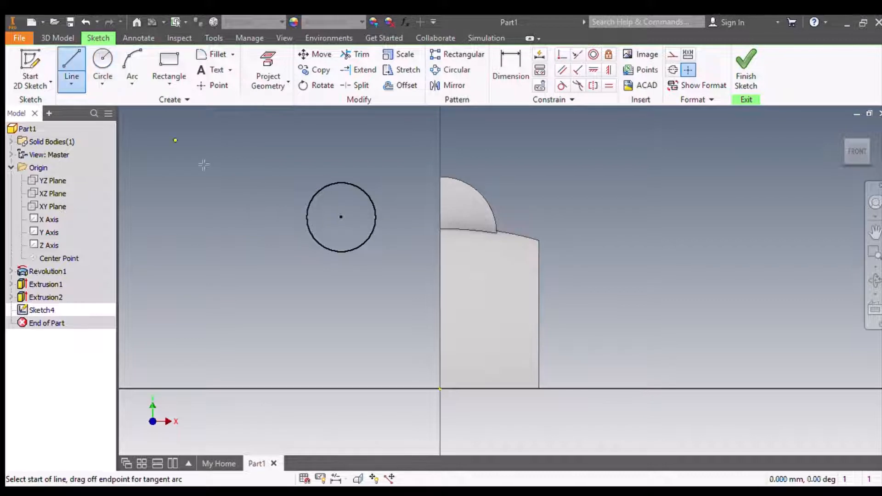
left_click(329, 213)
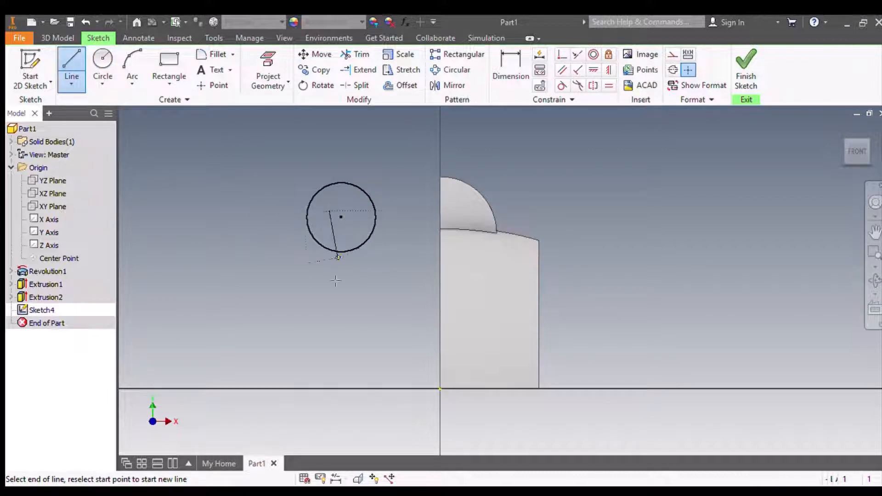
left_click(329, 352)
left_click(385, 352)
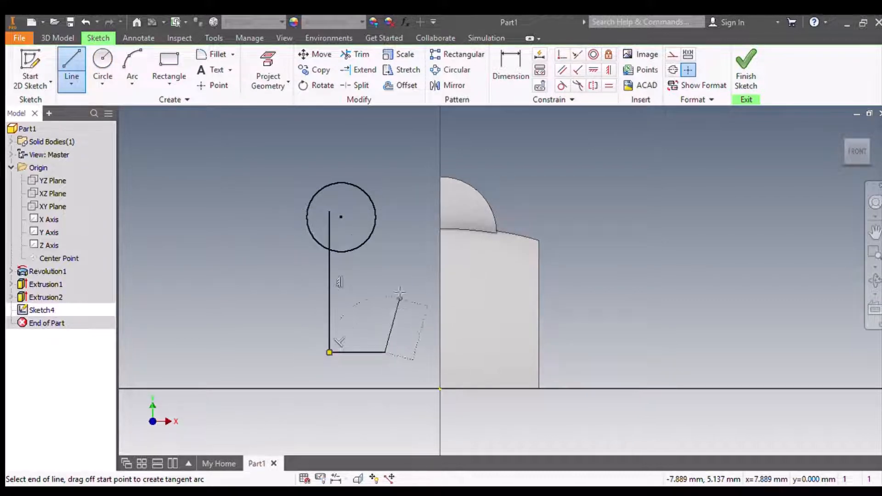
left_click(384, 212)
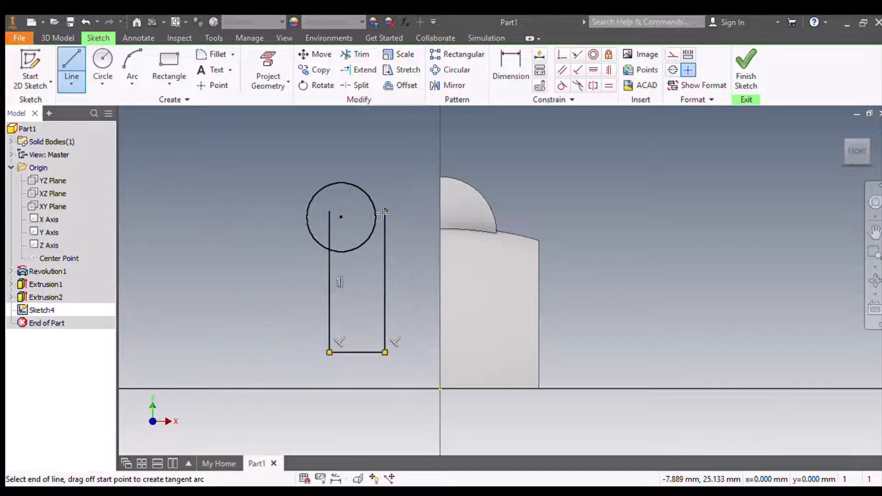
key("Escape")
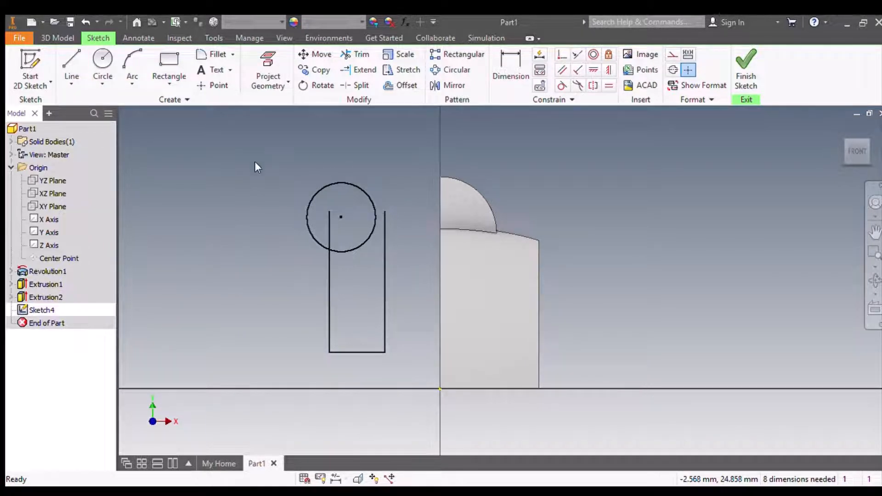
Make the circle's center coincident with the U's left line and place that line's upper end on the circle.
left_click(561, 55)
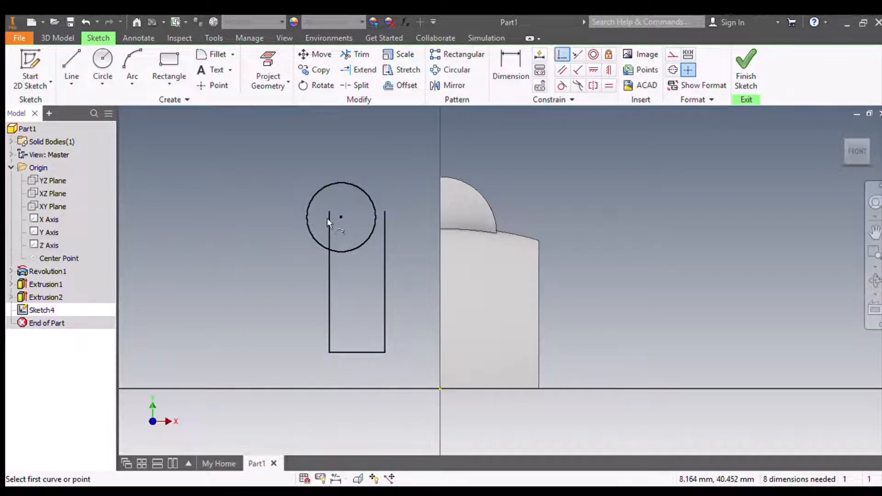
left_click(323, 239)
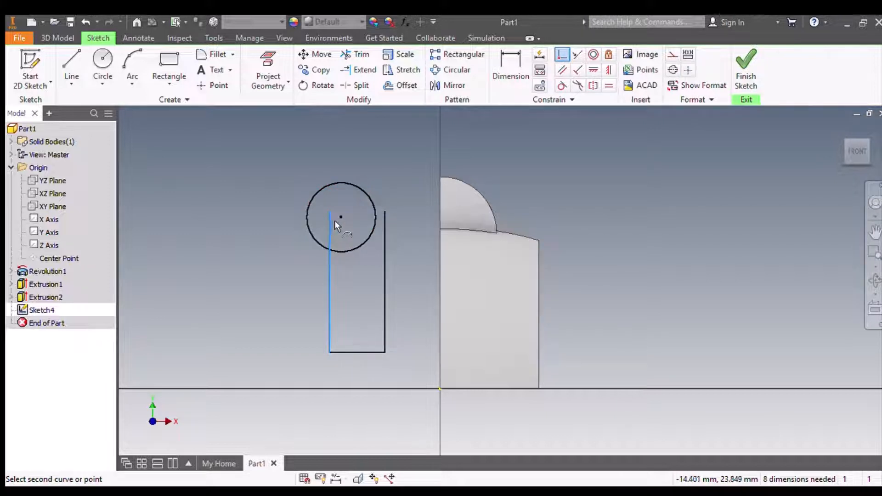
left_click(340, 218)
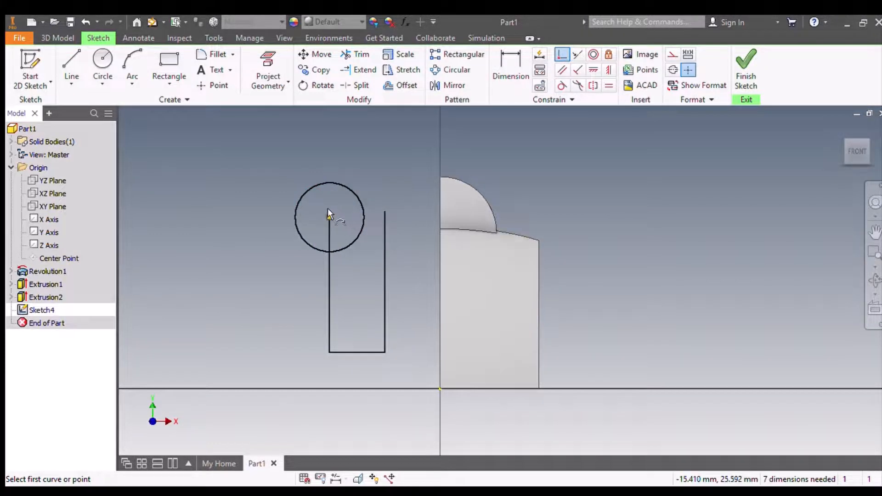
left_click(327, 209)
left_click(325, 184)
Make the U's right vertical line tangent to the circle.
left_click(556, 87)
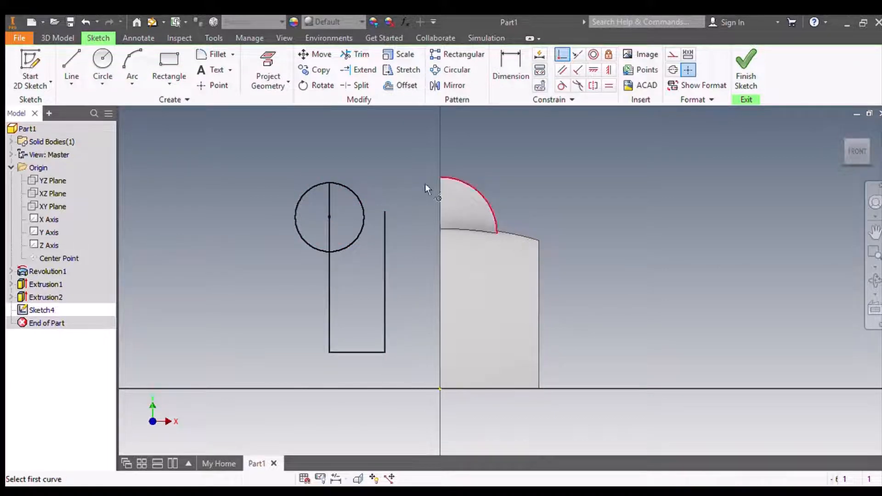
left_click(383, 233)
left_click(361, 216)
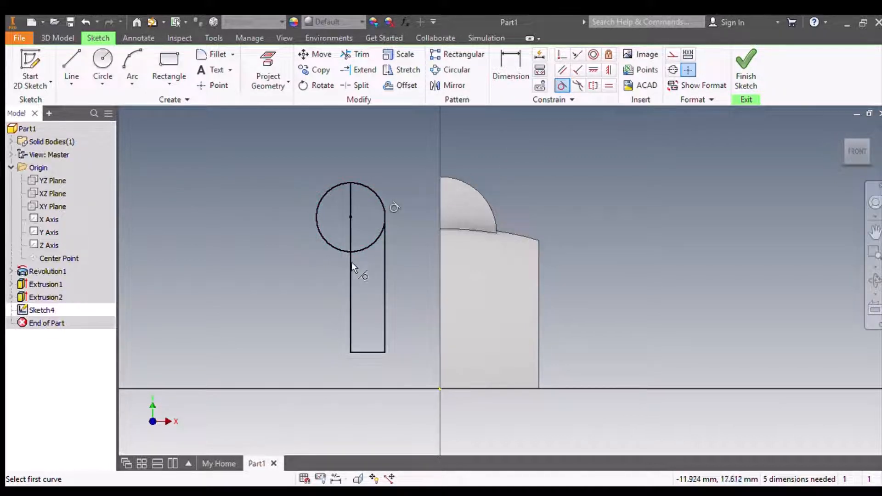
Make the circle concentric with the rounded top edge of the extrusion.
left_click(501, 82)
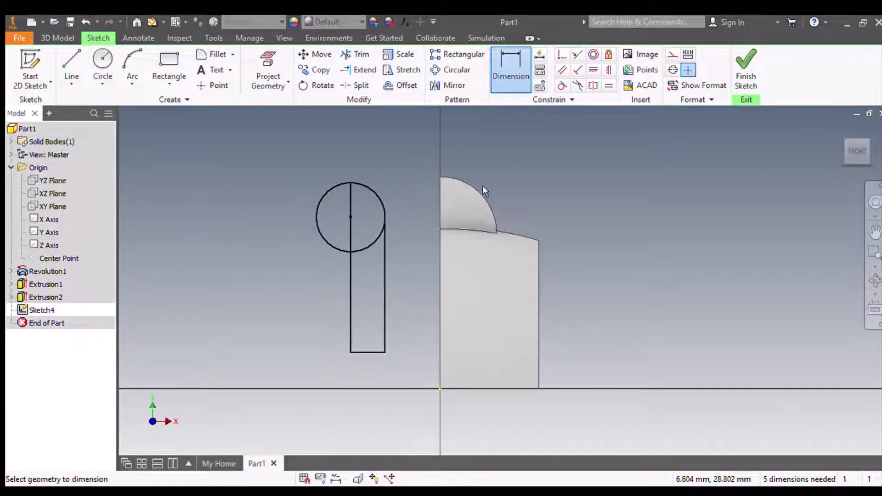
left_click(594, 55)
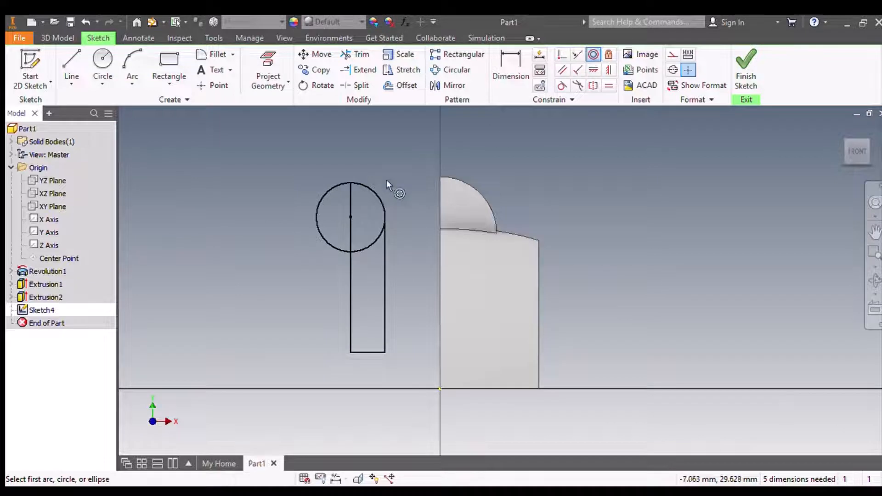
left_click(368, 187)
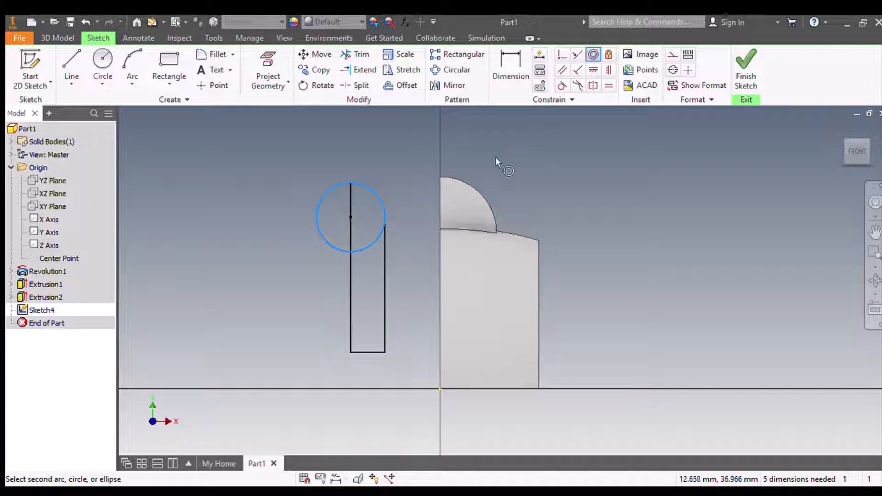
left_click(470, 196)
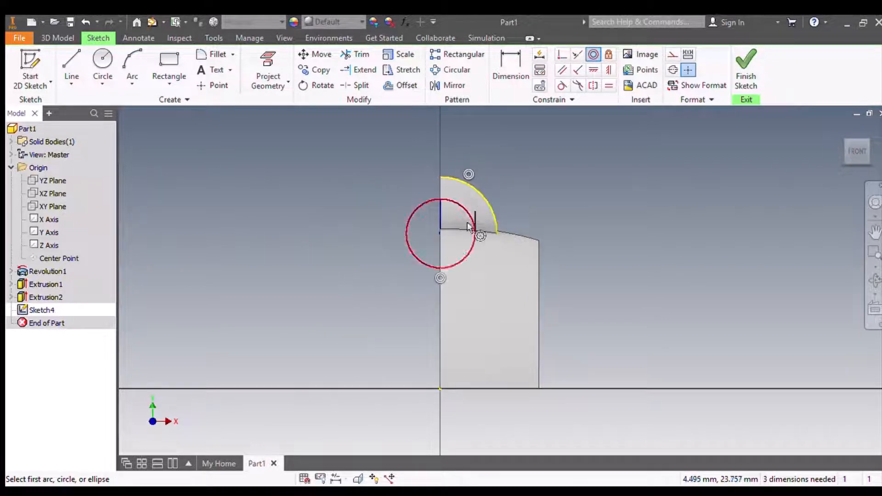
Switch the display to wireframe and trim the circle and right line, leaving a closed profile topped by a quarter arc.
left_click(285, 37)
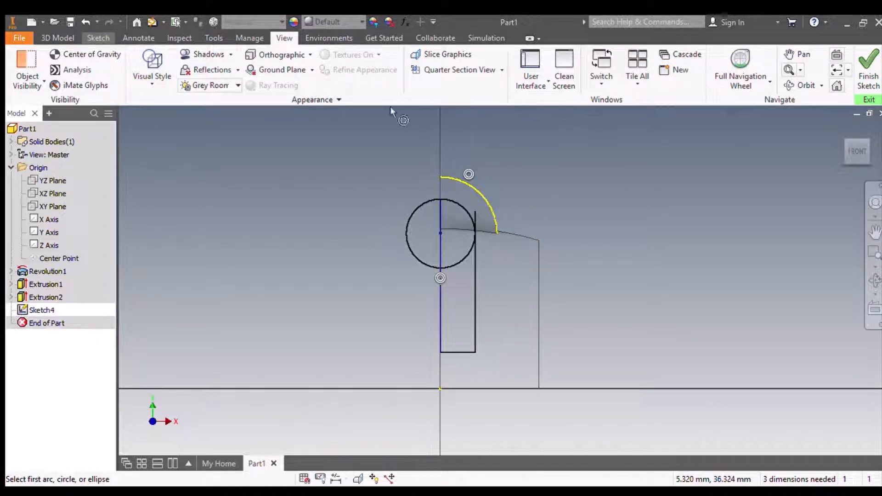
left_click(98, 38)
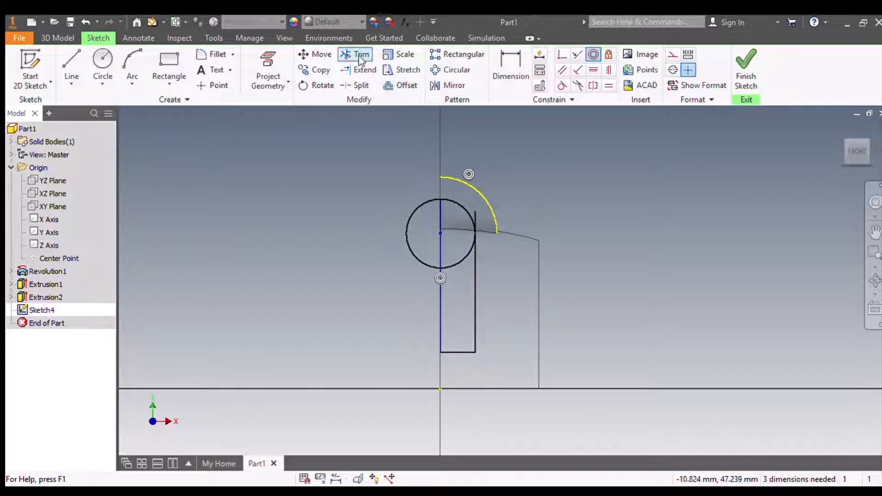
key("x")
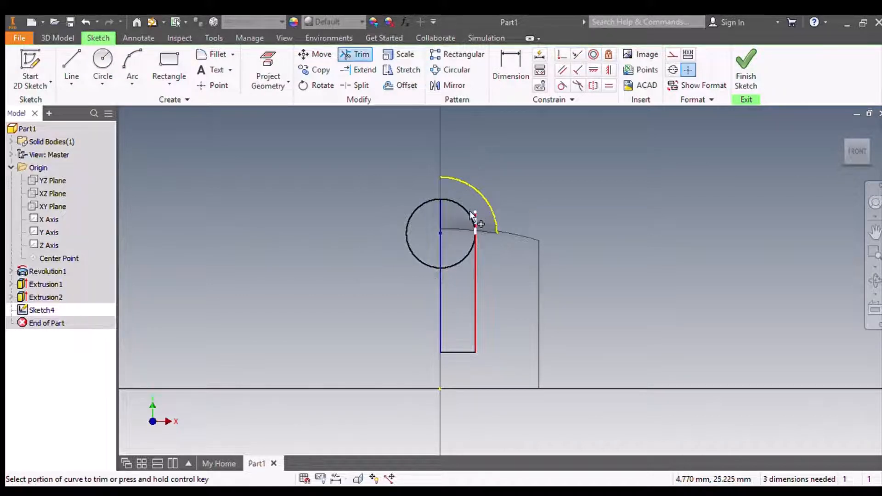
left_click(403, 228)
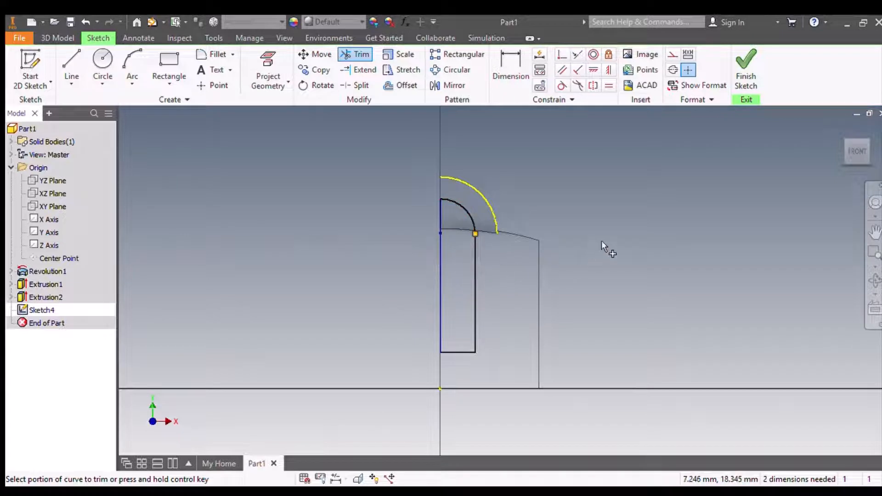
Dimension the gap between the inner profile's arc and the boss's rounded top edge at 1 mm and finish the sketch.
left_click(510, 69)
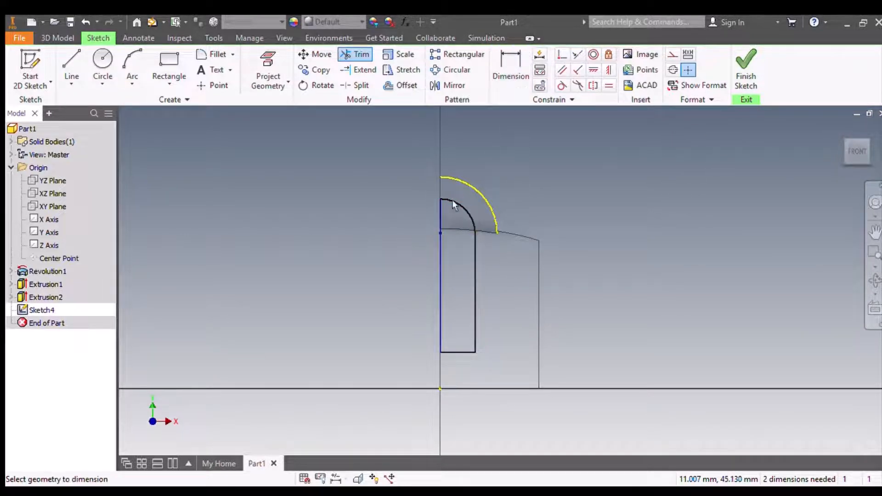
left_click(459, 199)
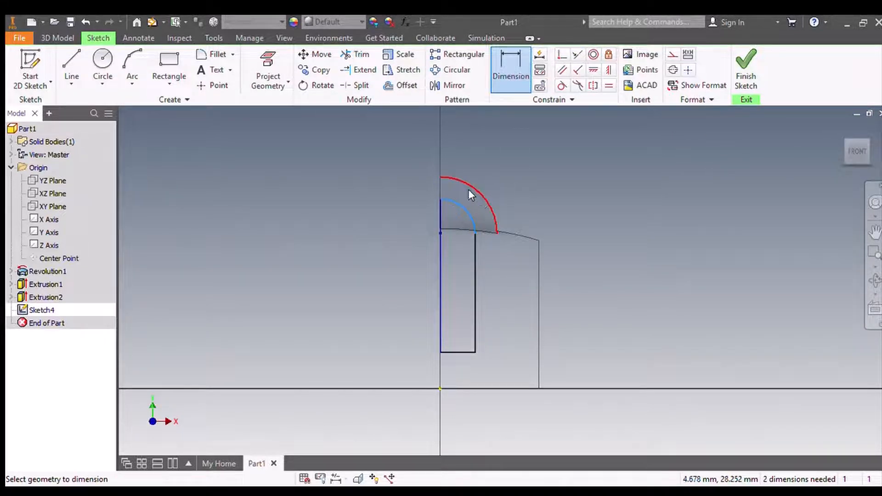
left_click(468, 189)
left_click(499, 182)
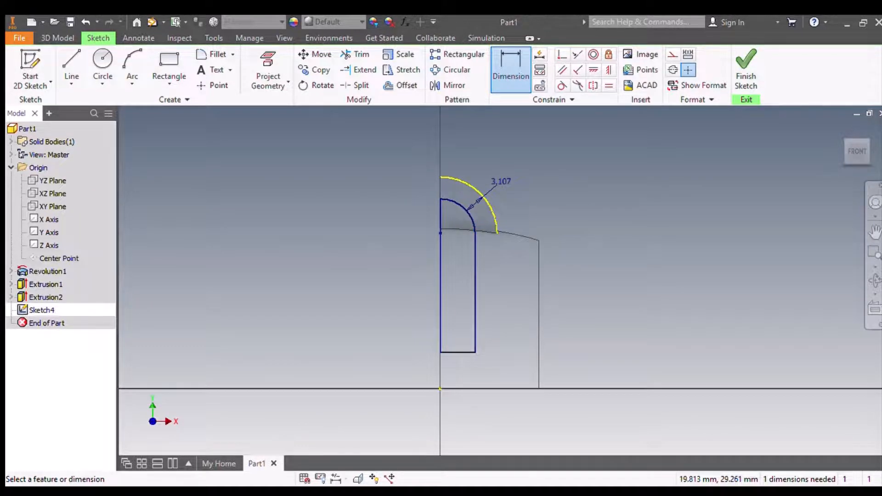
type("1")
key("Return")
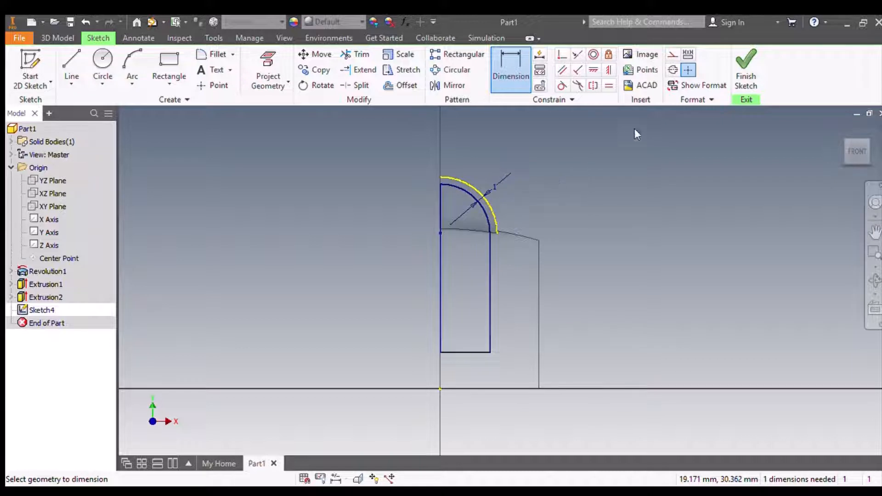
left_click(746, 69)
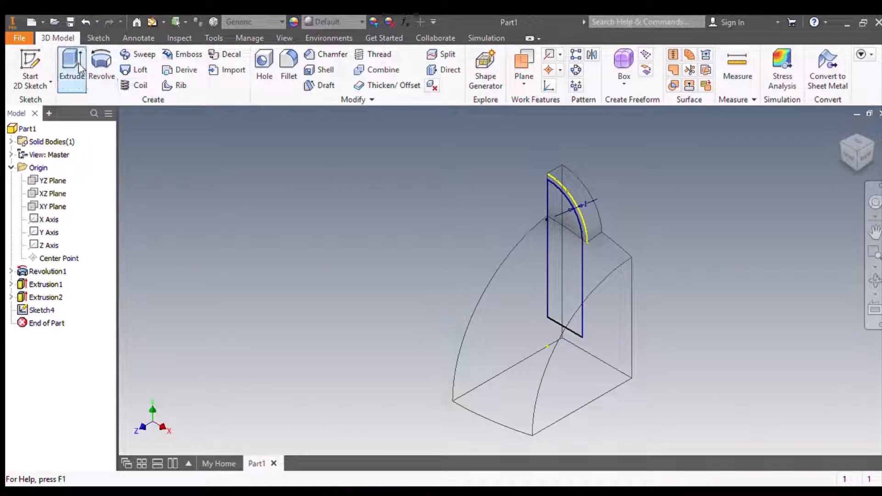
Extrude the inner profile 9 mm outward from the boss and switch the display back to a shaded style.
left_click(80, 68)
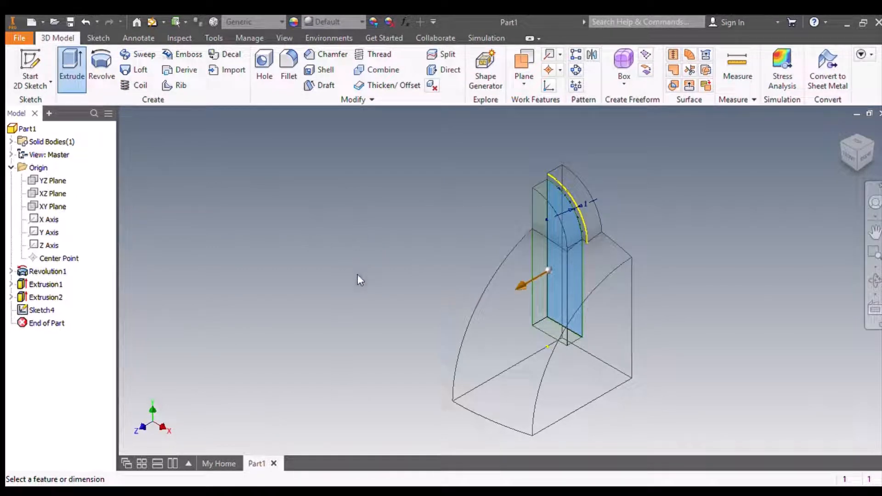
type("9")
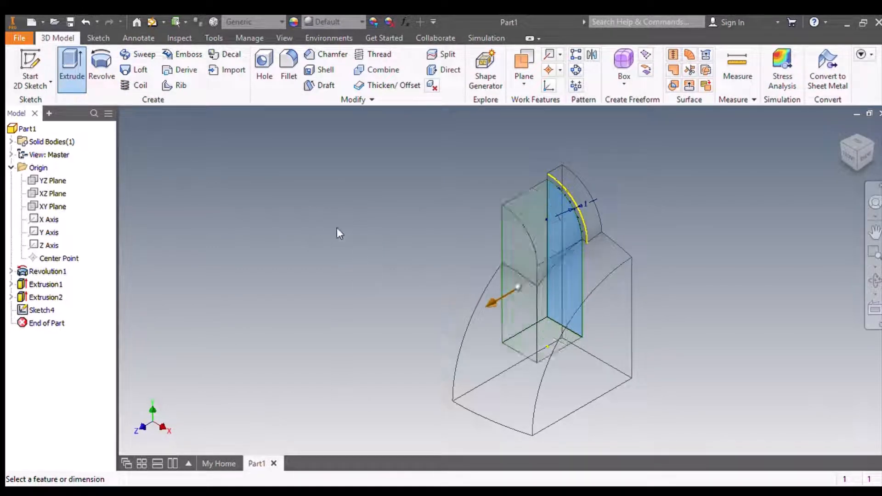
key("Return")
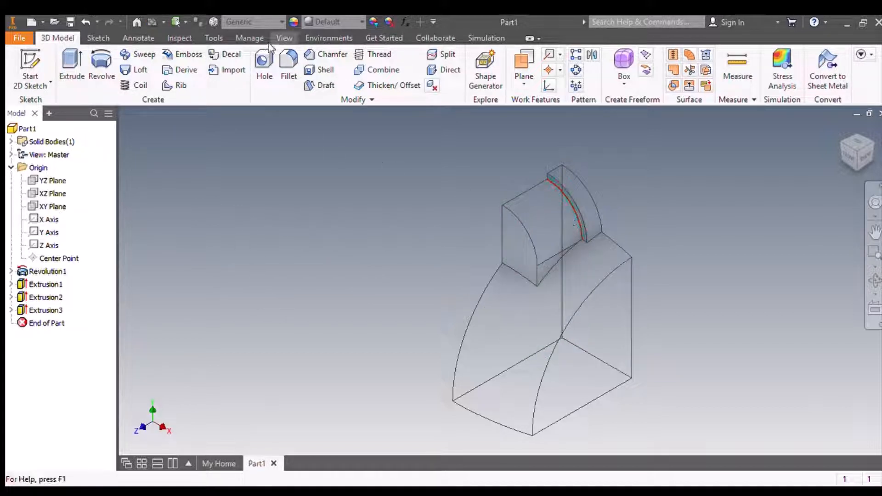
left_click(285, 38)
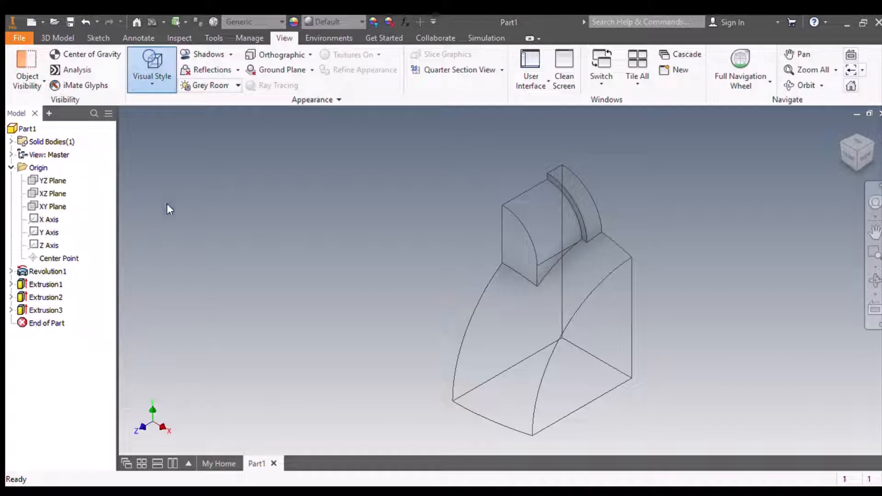
left_click(172, 162)
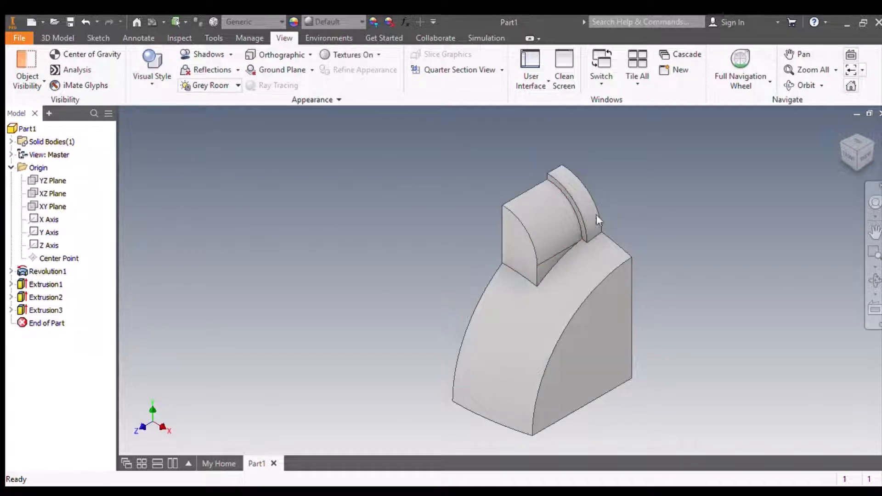
Start a sketch on the front face of the 9 mm extrusion and paste a copy of Sketch3's geometry into it.
left_click(59, 39)
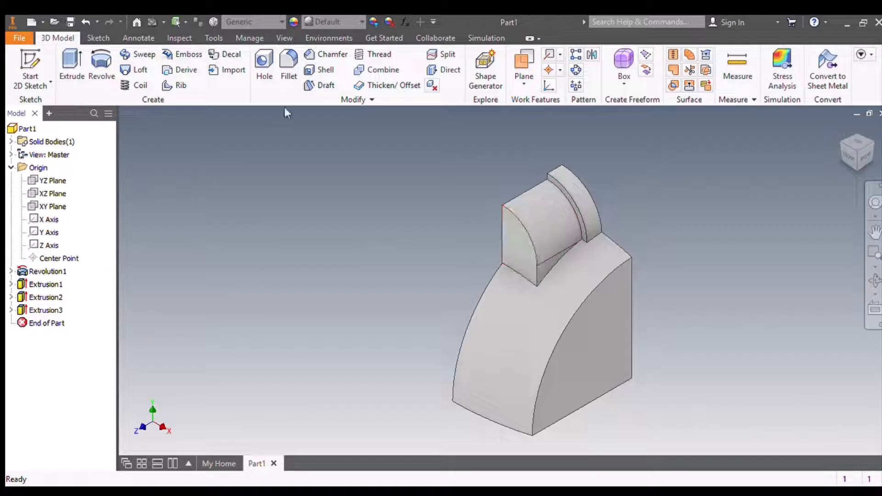
left_click(40, 69)
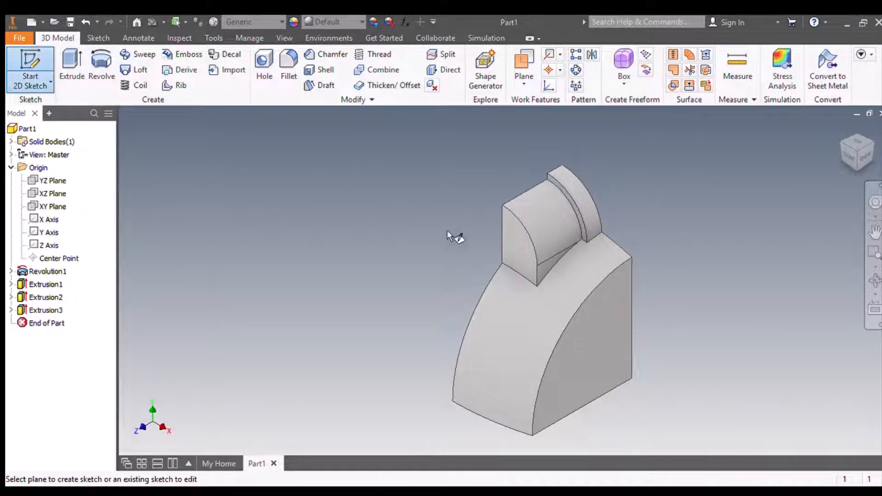
left_click(507, 242)
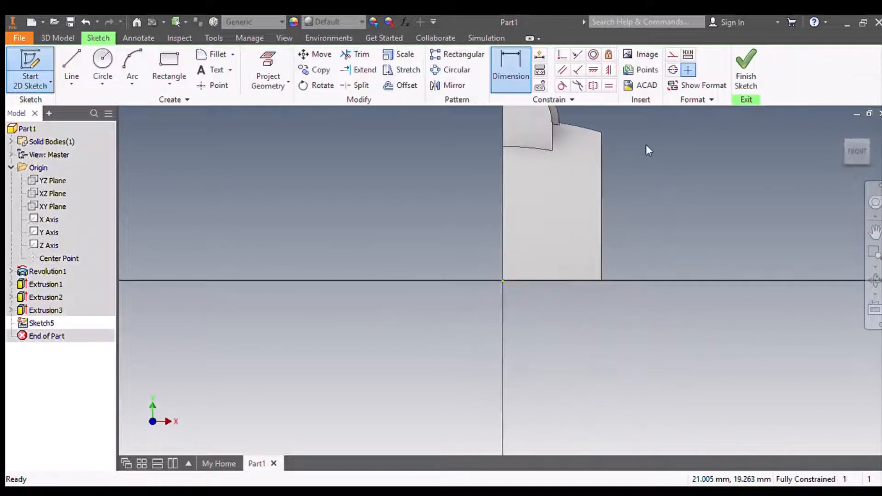
middle_click_drag(646, 144, 616, 262)
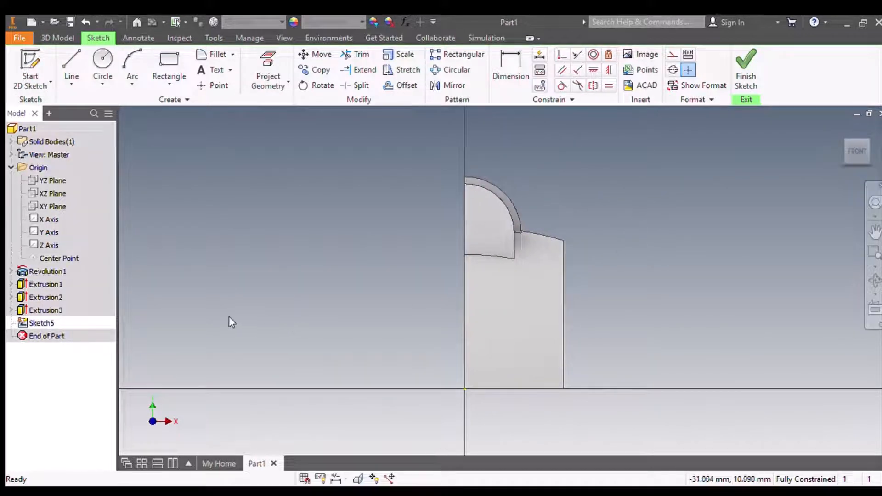
left_click(11, 298)
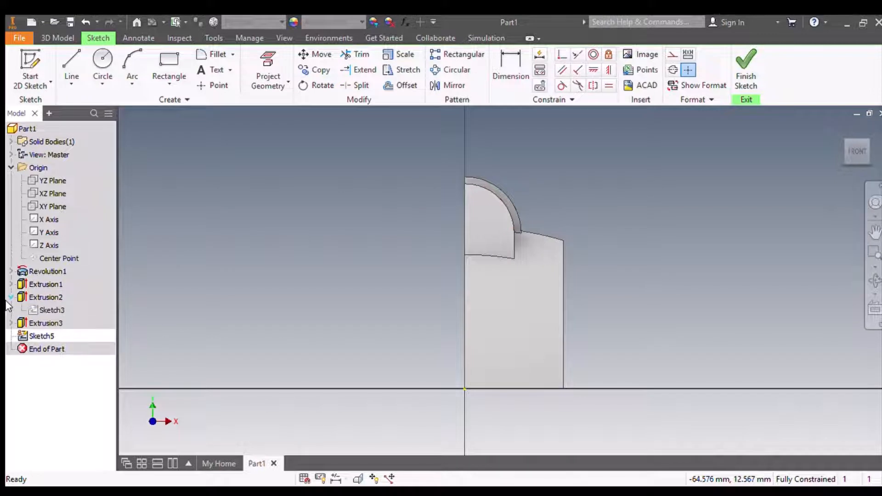
left_click(46, 310)
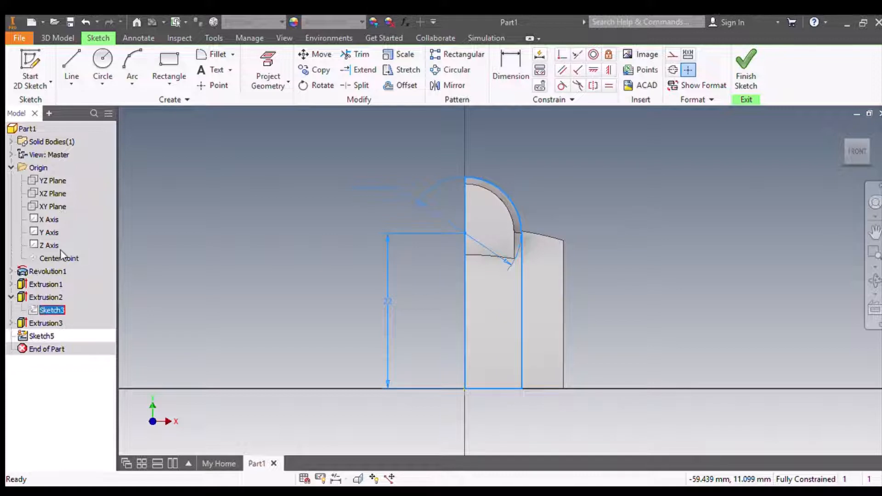
left_click(39, 336)
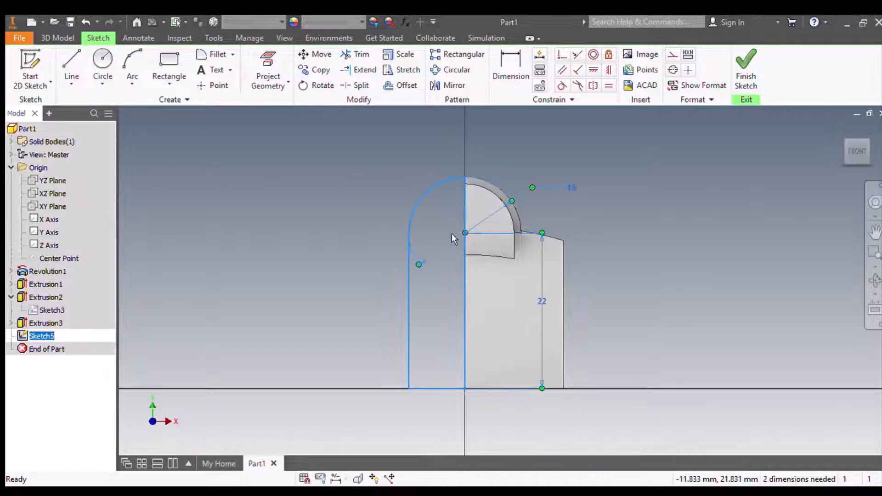
left_click(663, 214)
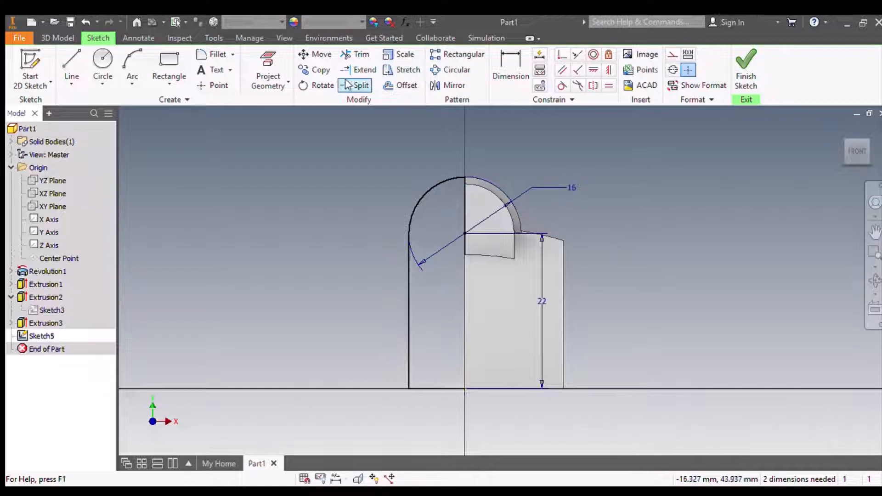
Mirror the pasted half profile's arc, side line and base line about its vertical centerline and finish the sketch.
left_click(451, 88)
left_click(431, 187)
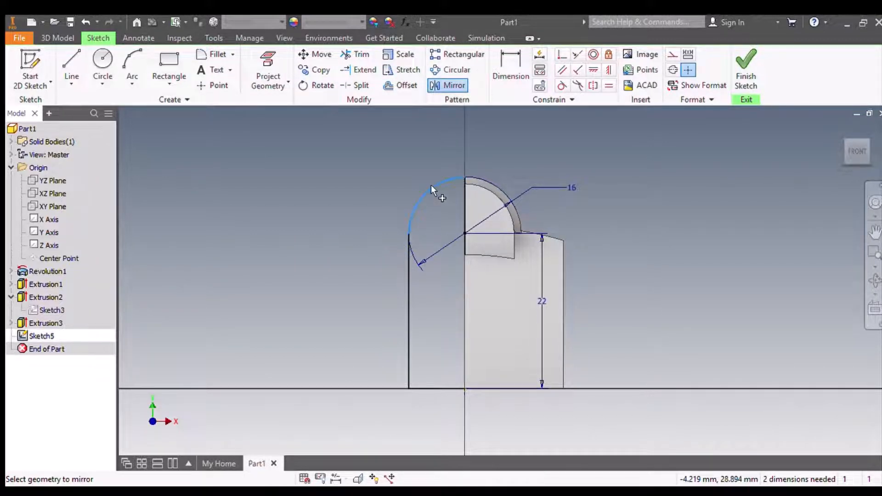
left_click(408, 287)
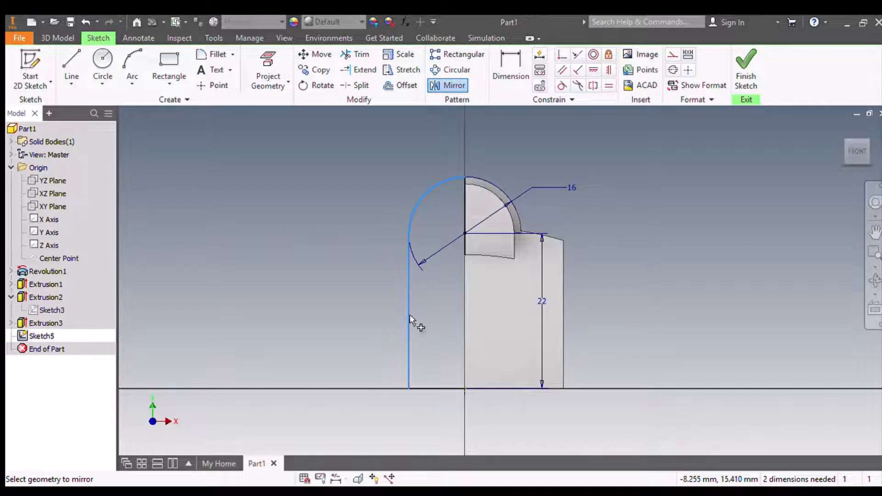
left_click(440, 389)
left_click(464, 289)
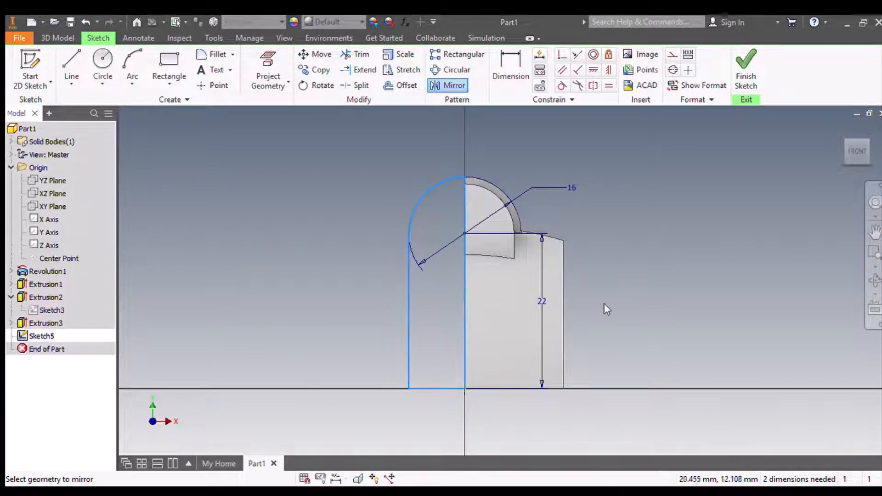
left_click(624, 293)
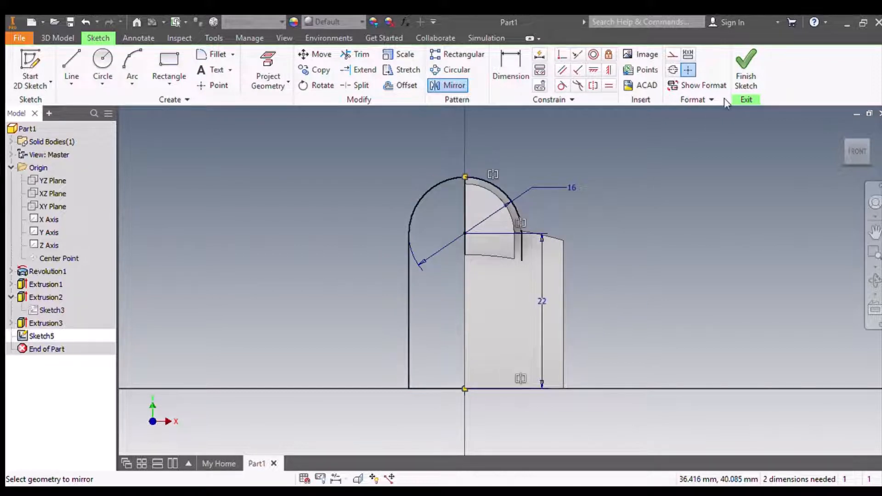
key("Escape")
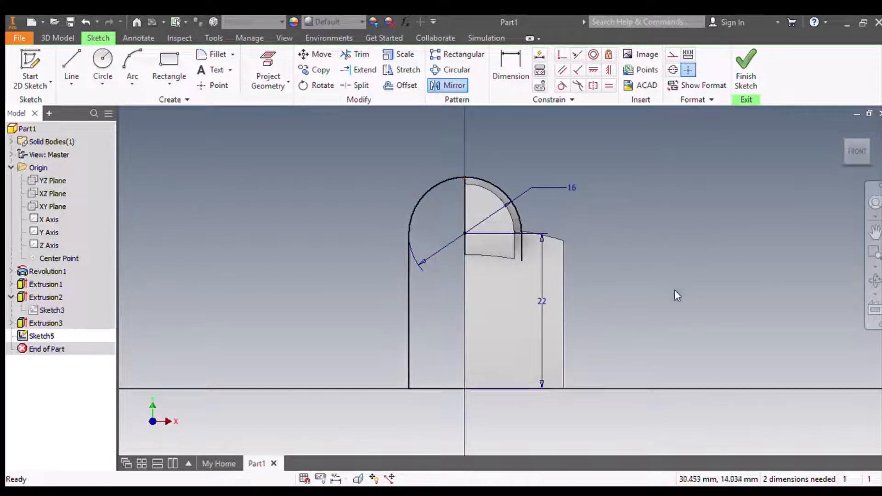
left_click(745, 68)
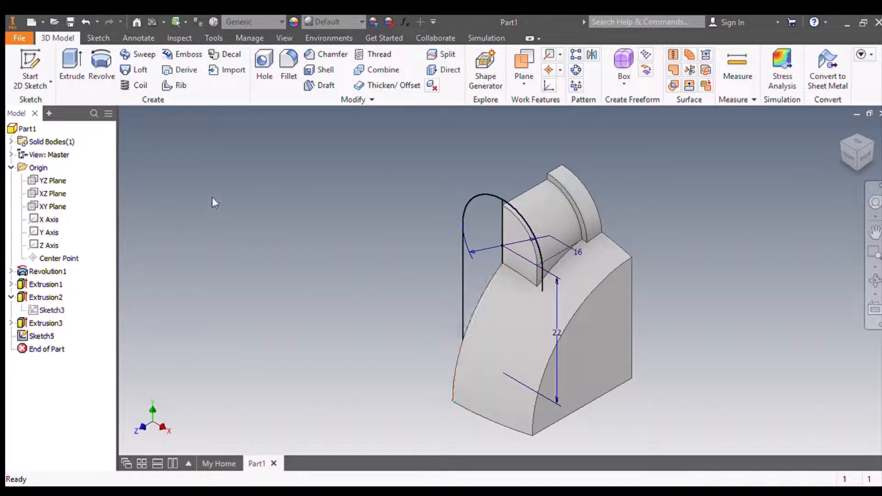
Extrude the mirrored half of the profile over the body 3 mm outward to form the front flange.
left_click(72, 64)
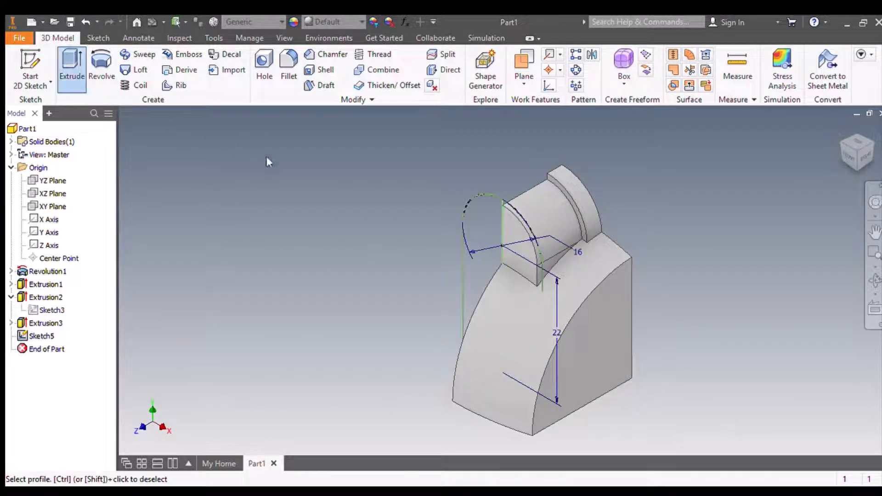
left_click(512, 232)
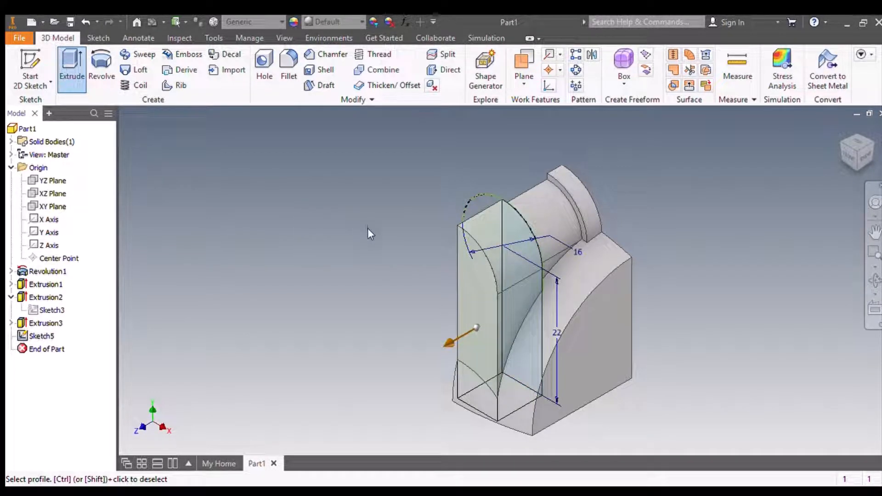
type("3")
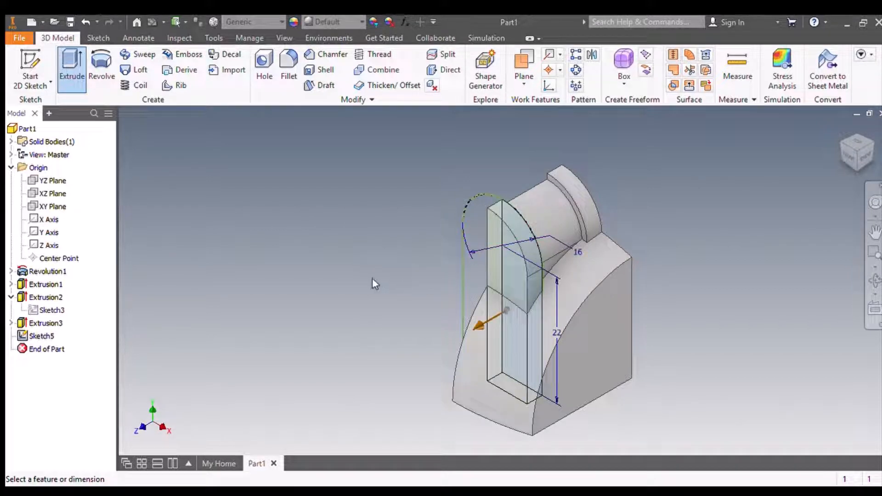
key("Return")
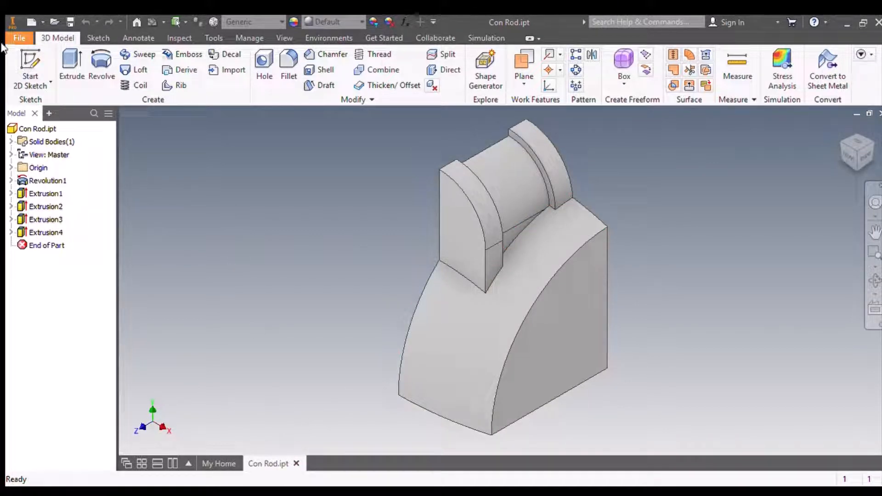
Compare the Con Rod.ipt and Con Rod Cap.ipt documents by switching between them.
left_click(44, 181)
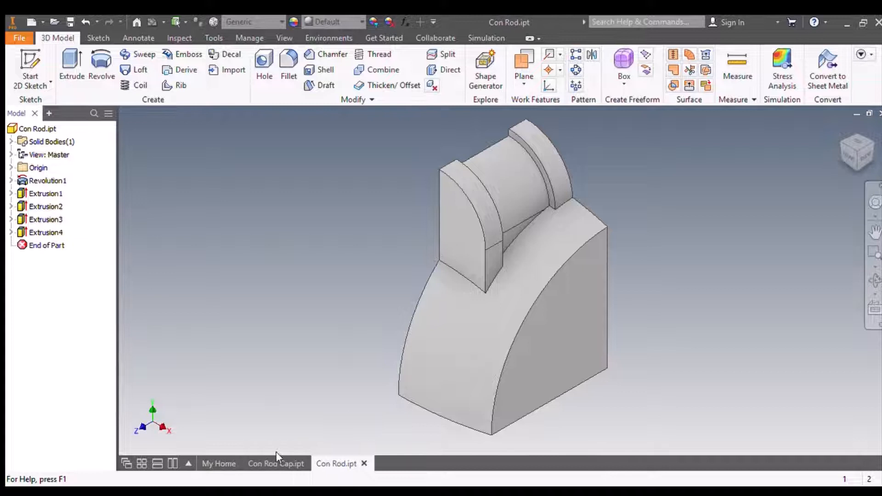
left_click(276, 463)
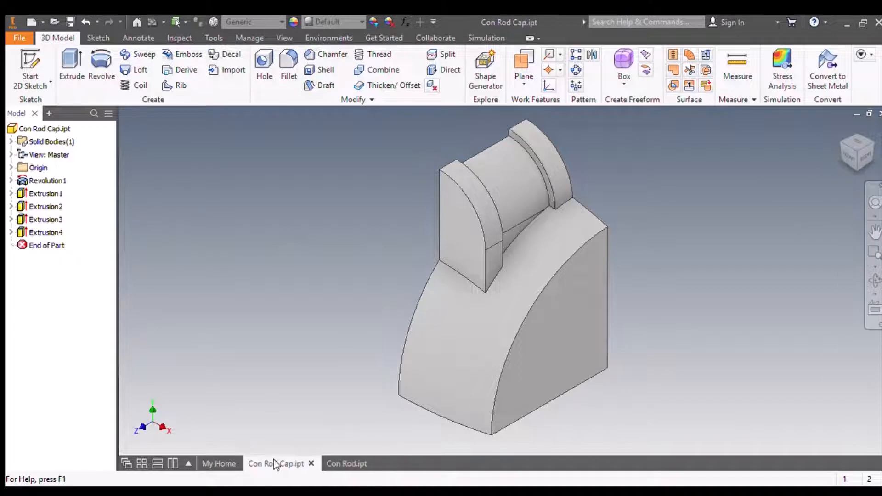
left_click(336, 464)
left_click(272, 461)
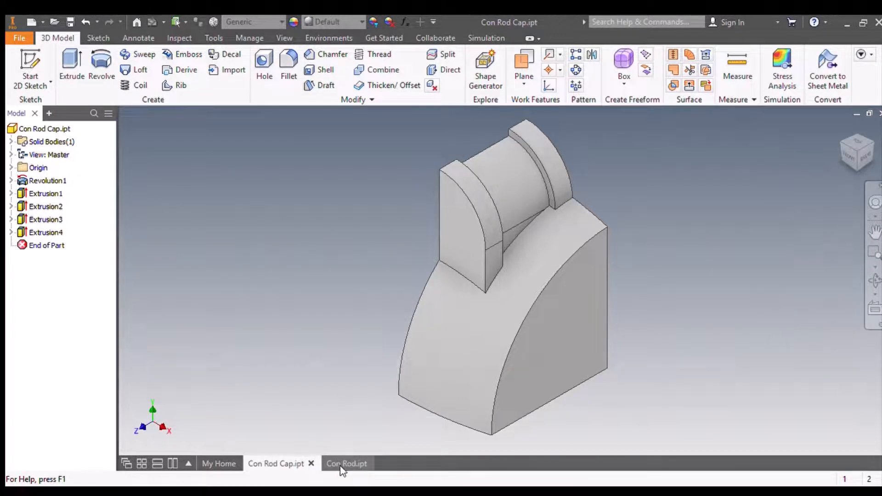
left_click(340, 465)
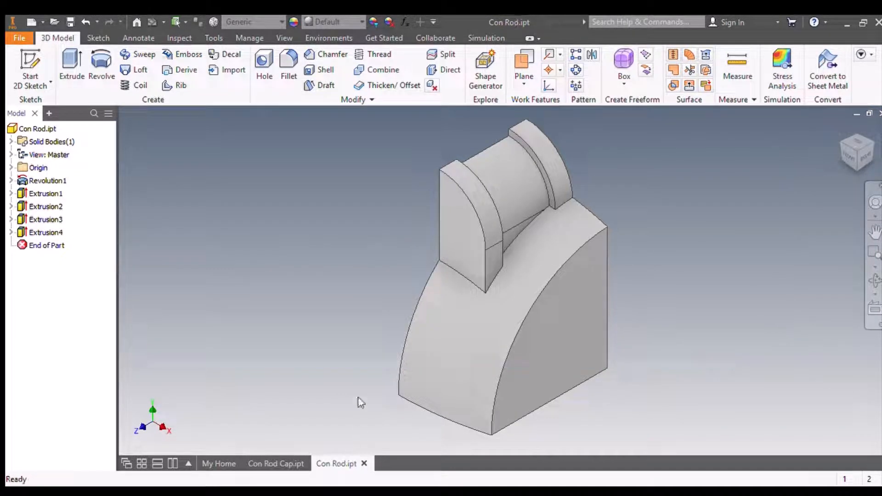
Switch to Con Rod Cap.ipt and start a sketch on its XZ plane.
left_click(269, 465)
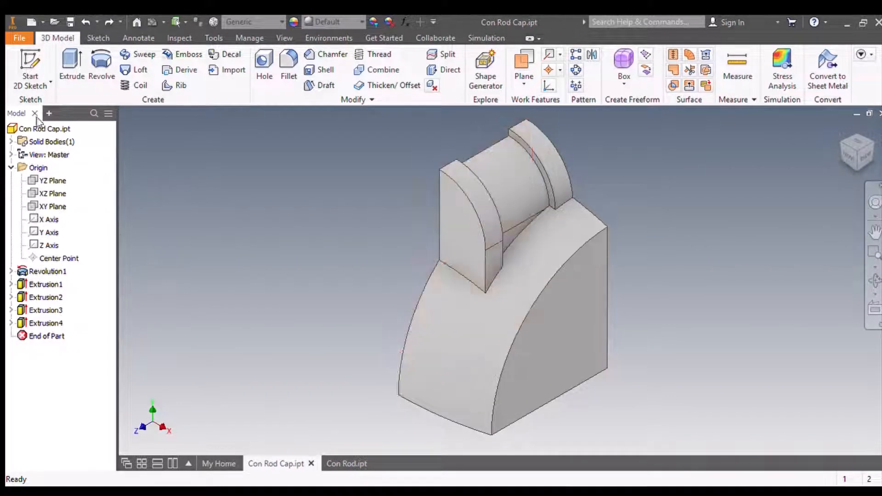
left_click(30, 66)
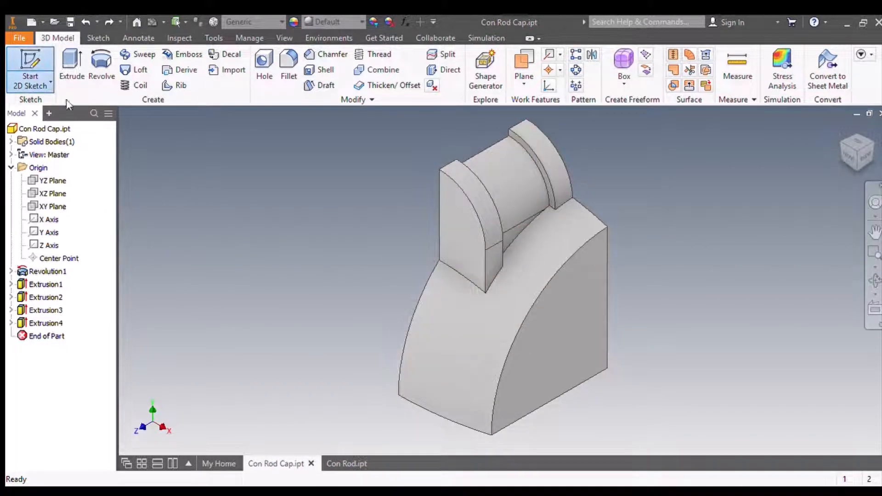
left_click(48, 195)
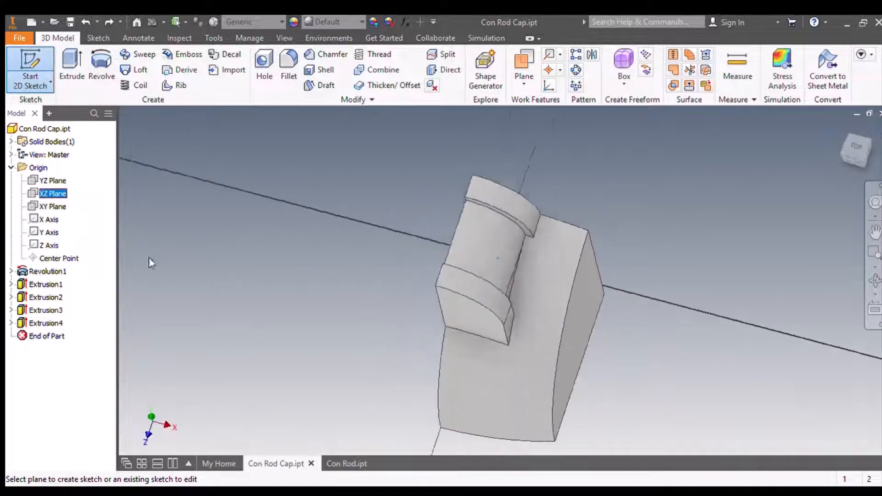
middle_click_drag(529, 254, 495, 163)
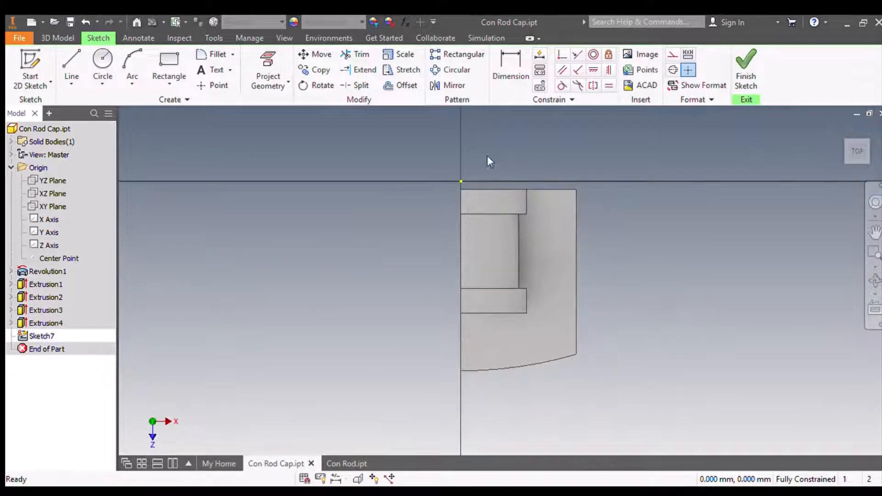
Draw a four-sided line outline about 12 mm wide beside the body's right edge, and delete its slanted lower line.
left_click(69, 64)
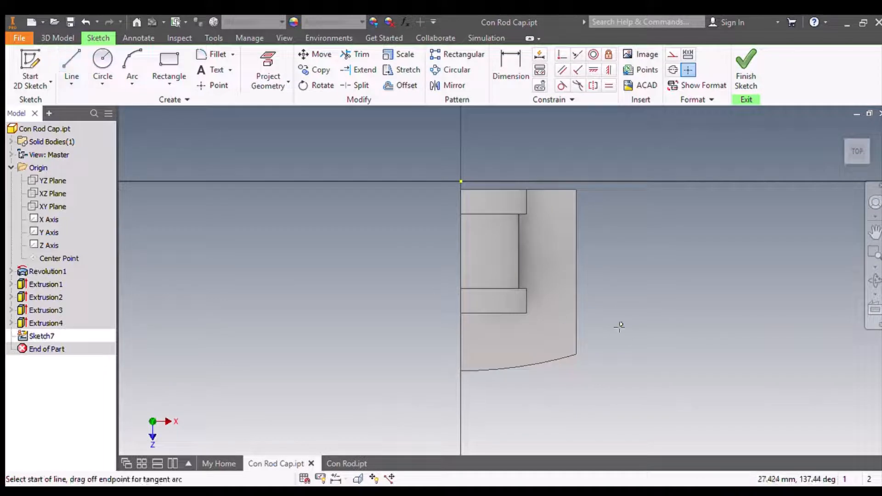
left_click(617, 204)
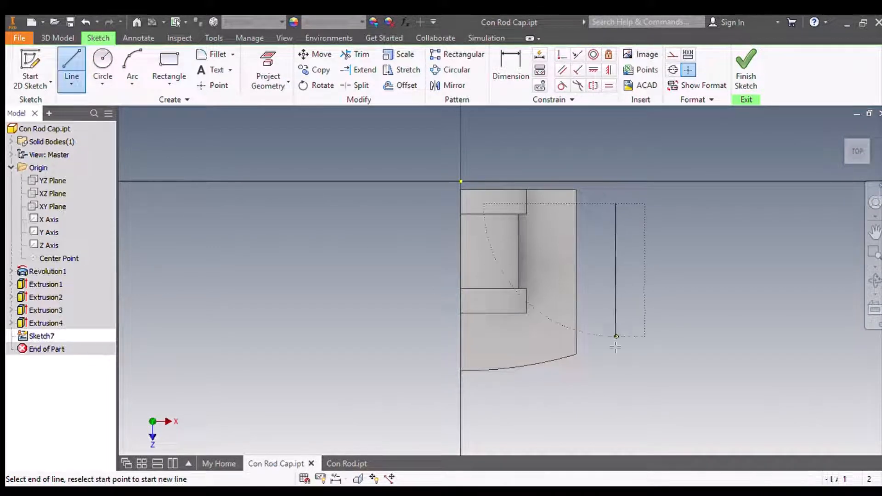
left_click(616, 384)
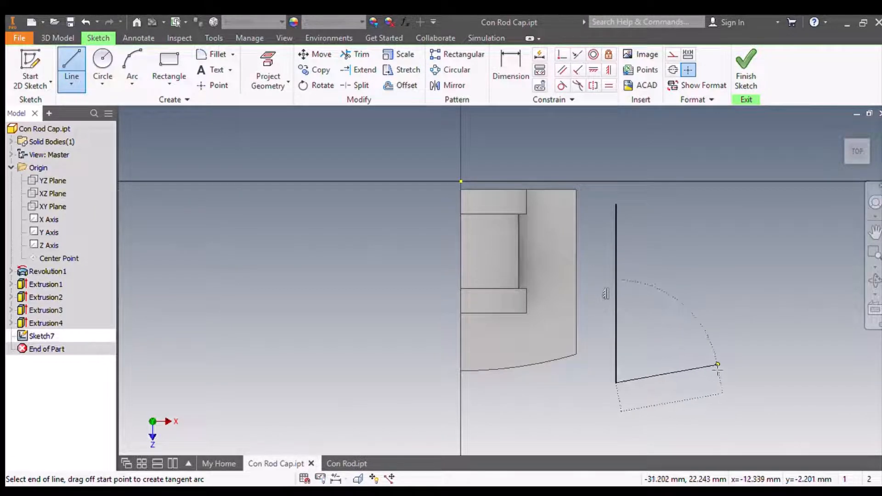
left_click(717, 365)
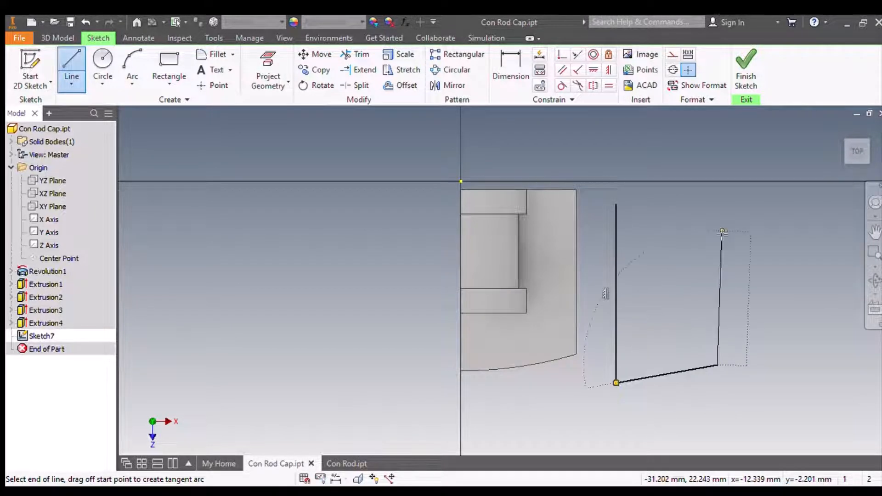
left_click(717, 203)
left_click(616, 204)
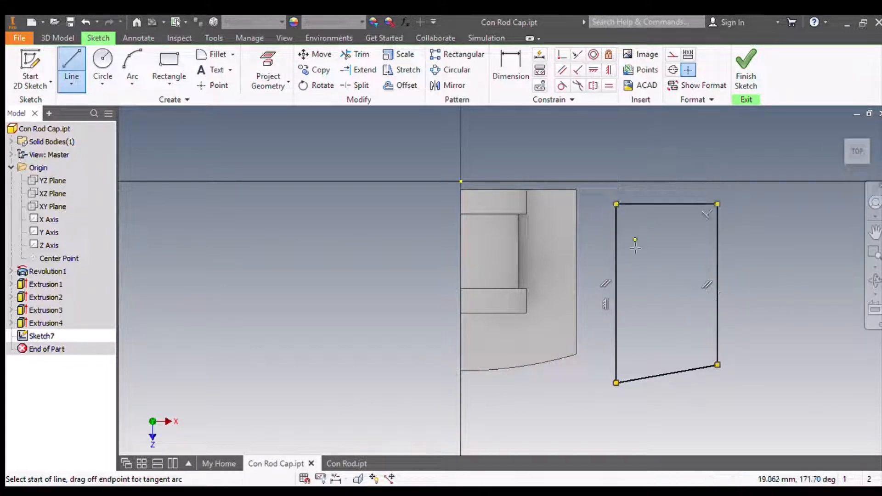
key("Escape")
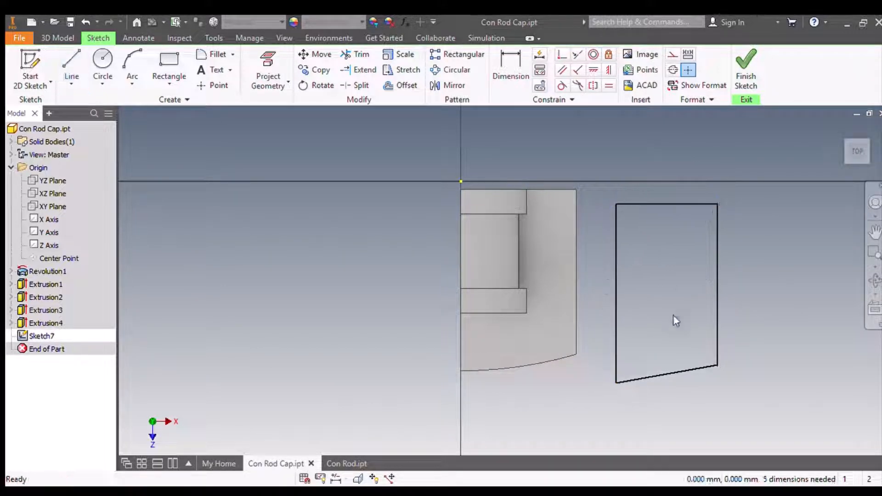
left_click(667, 374)
key("Delete")
Dimension the outline's upper horizontal line 3 mm from the sketch origin.
left_click(510, 65)
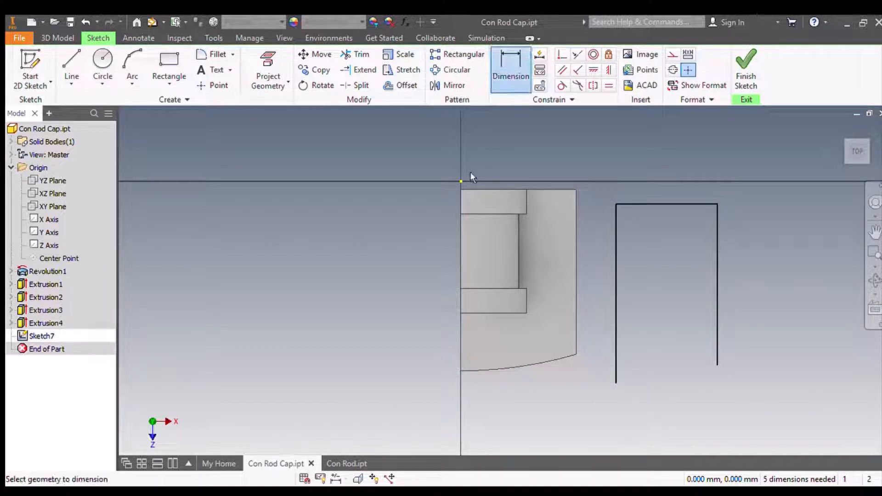
left_click(460, 182)
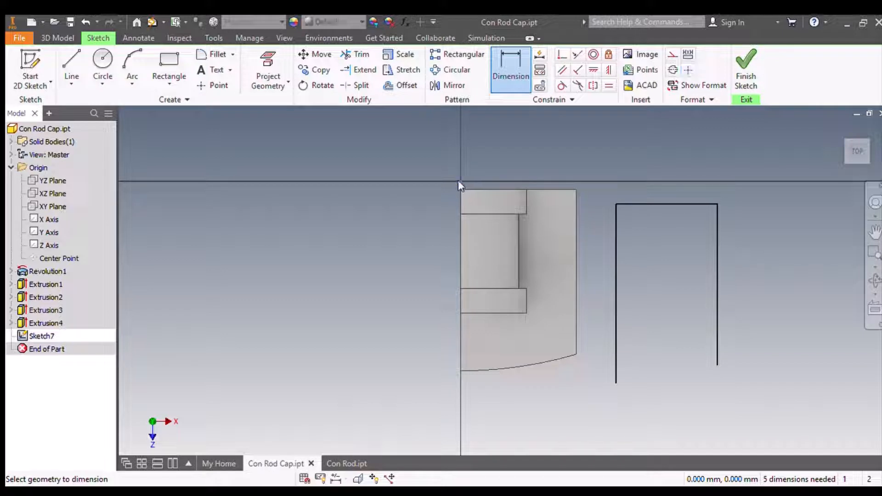
left_click(675, 205)
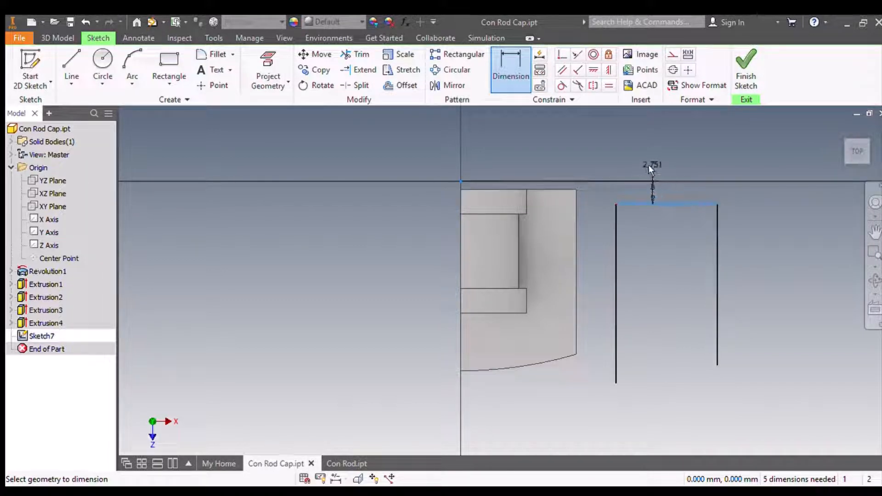
left_click(652, 164)
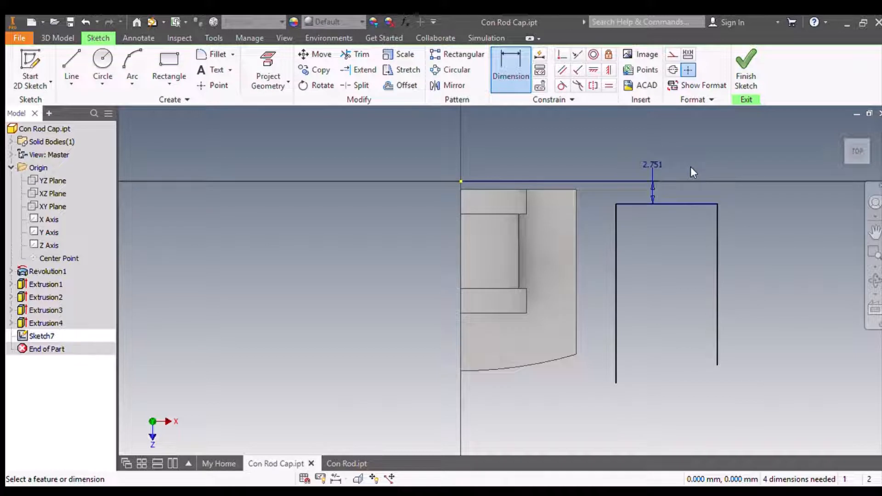
type("3")
key("Return")
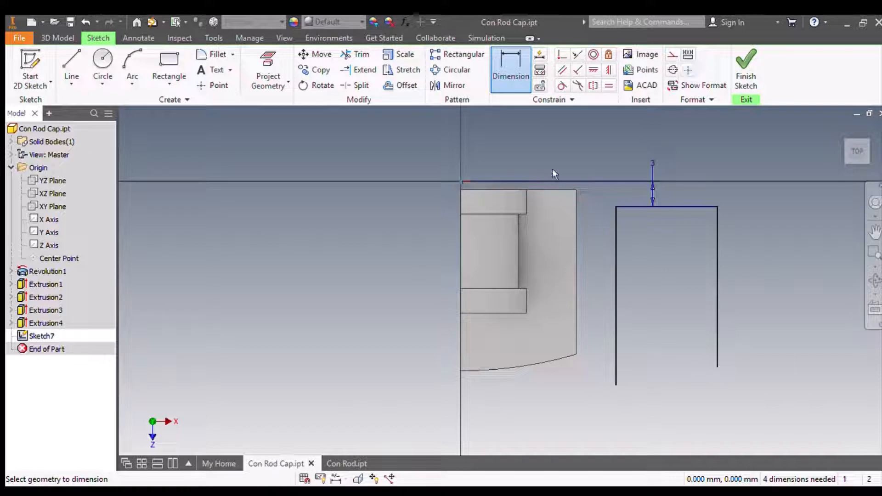
Dimension the lower endpoint of the outline's right vertical line 24 mm from the sketch origin.
left_click(714, 369)
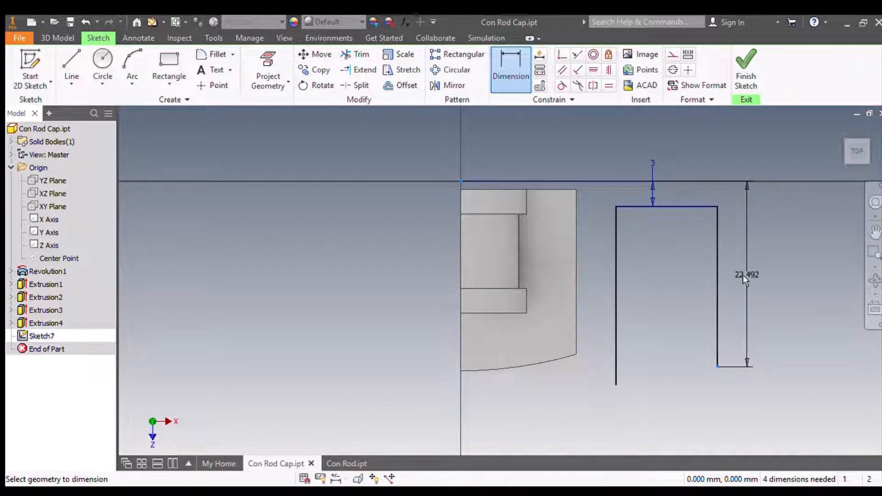
left_click(743, 275)
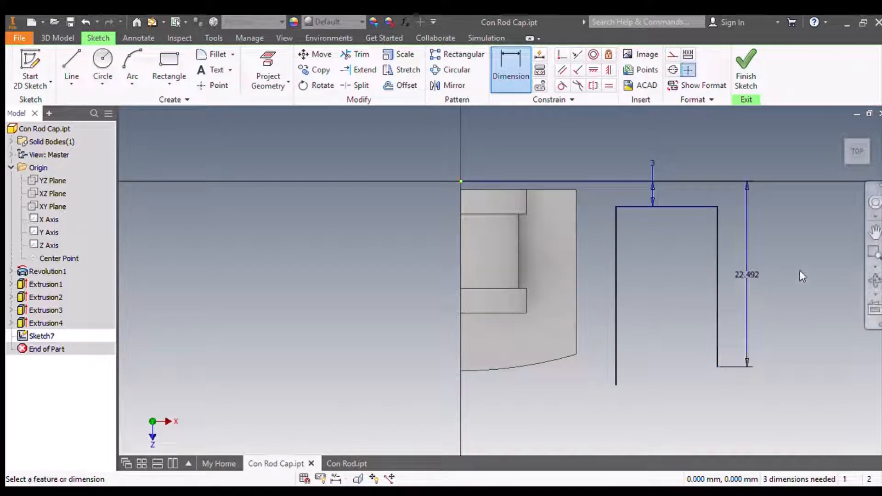
type("24")
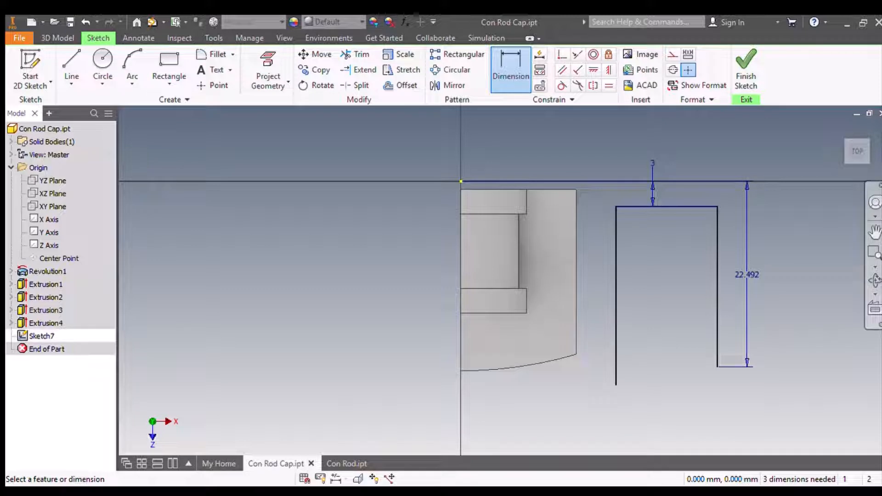
key("Return")
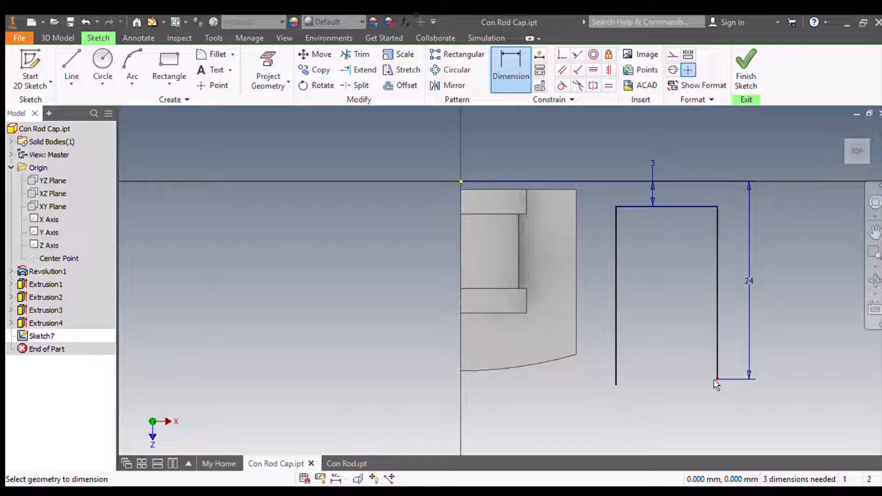
Dimension the vertical offset between the lower endpoints of the two vertical lines as 1 mm.
left_click(615, 385)
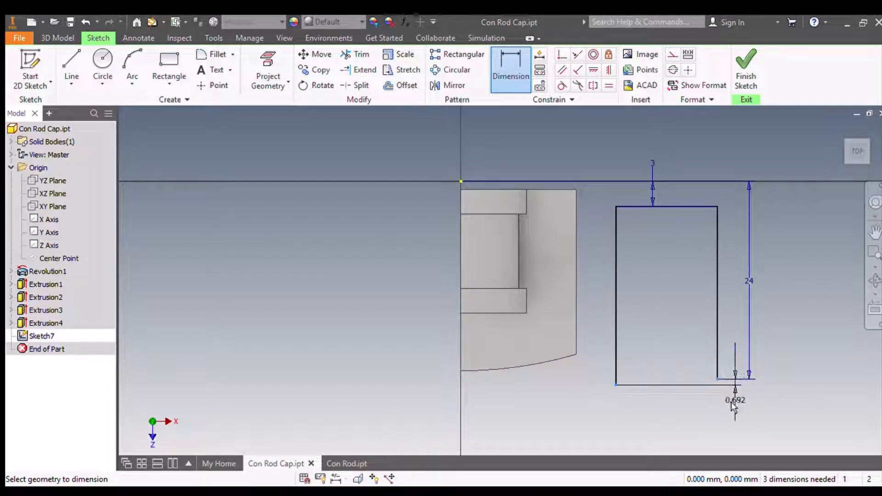
left_click(730, 415)
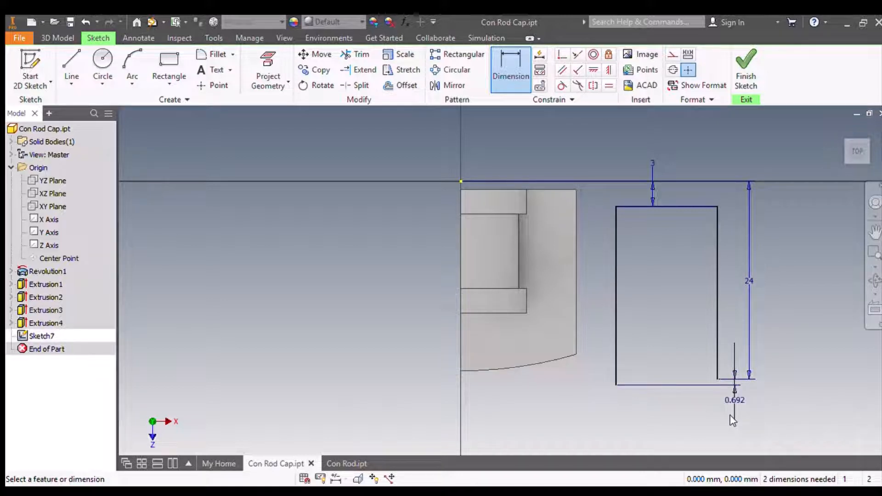
type("1")
key("Return")
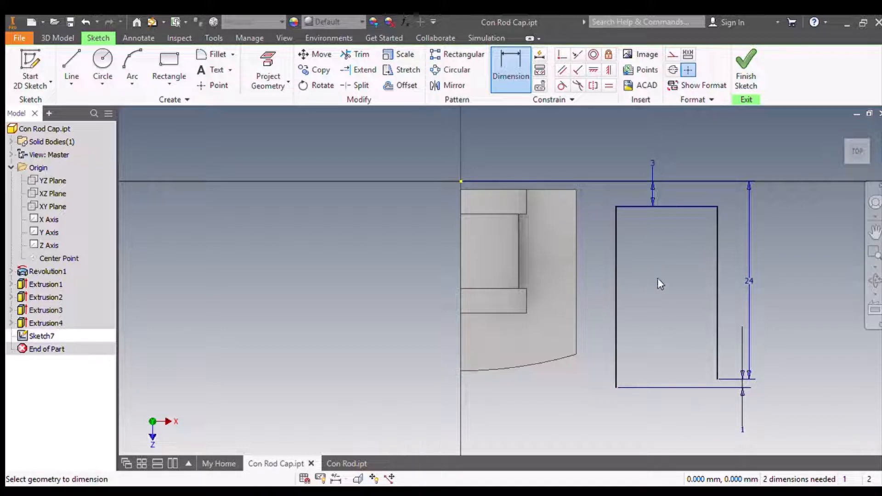
key("Escape")
Make the outline's left vertical line a centerline and dimension the right vertical line about it as a 16 mm diameter.
left_click(616, 293)
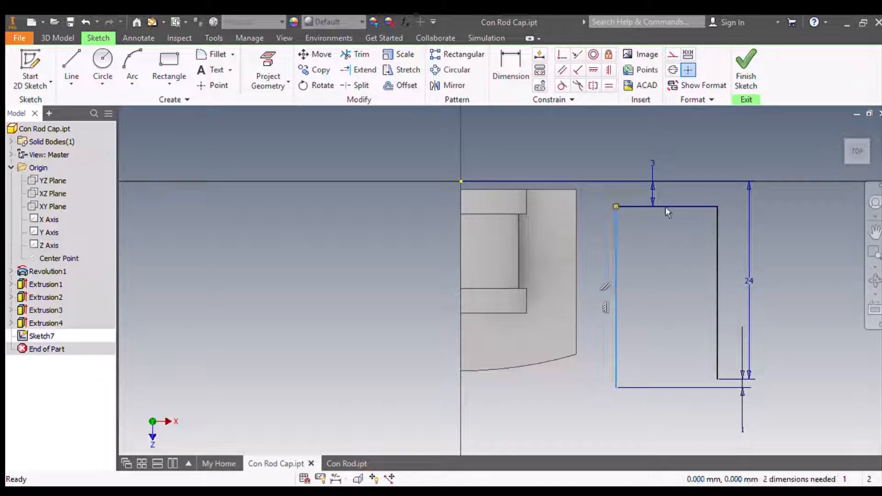
left_click(673, 70)
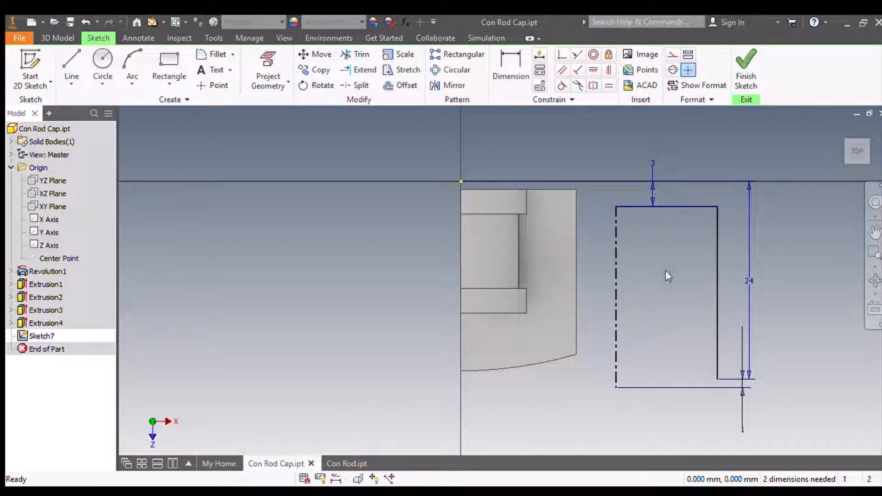
key("d")
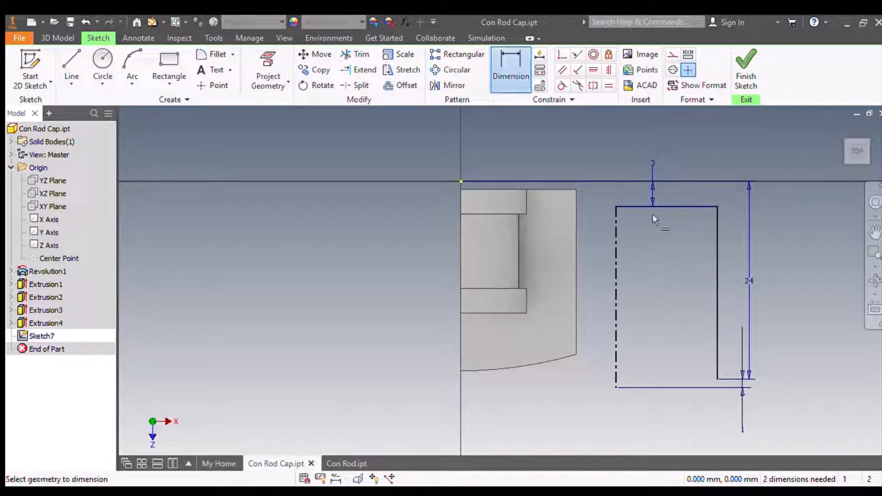
left_click(616, 297)
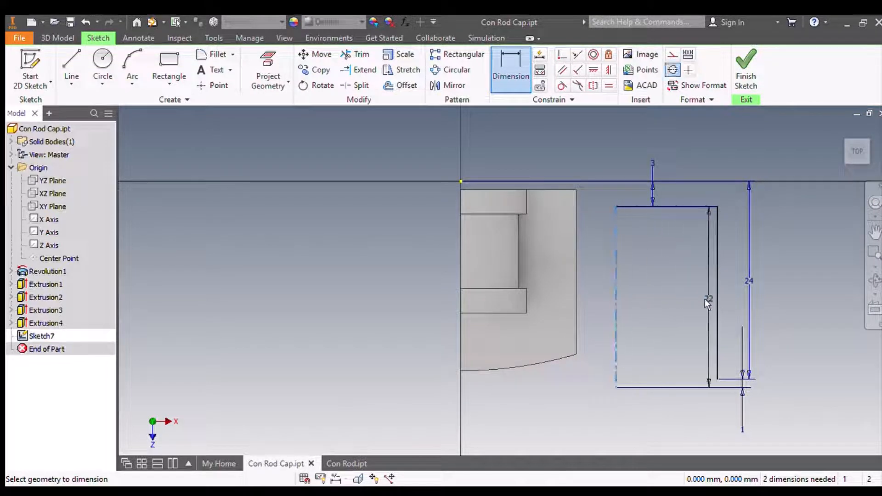
left_click(713, 302)
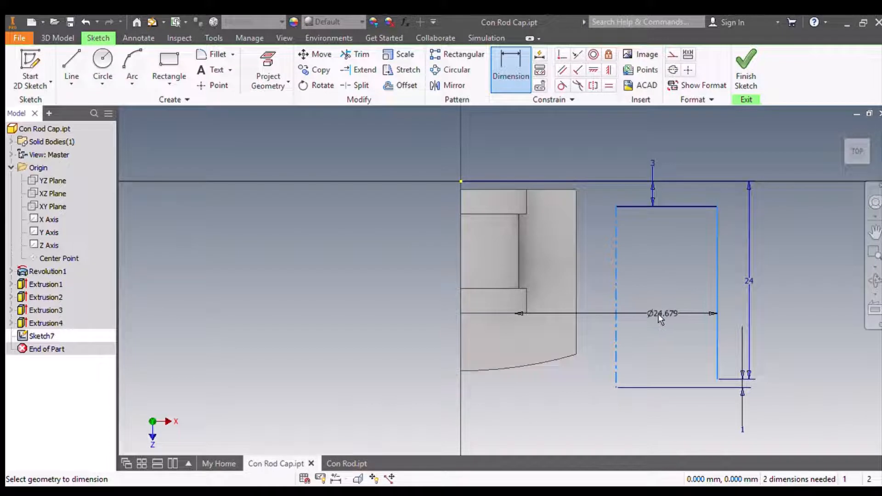
left_click(669, 321)
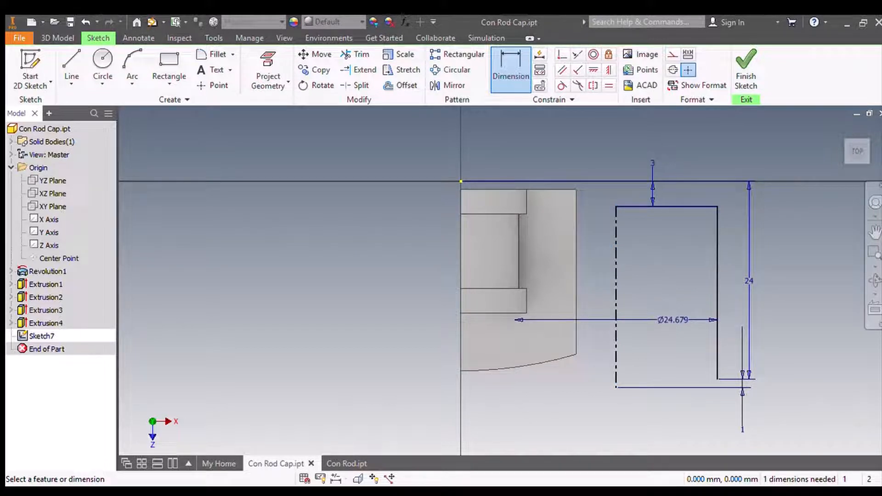
type("16")
key("Return")
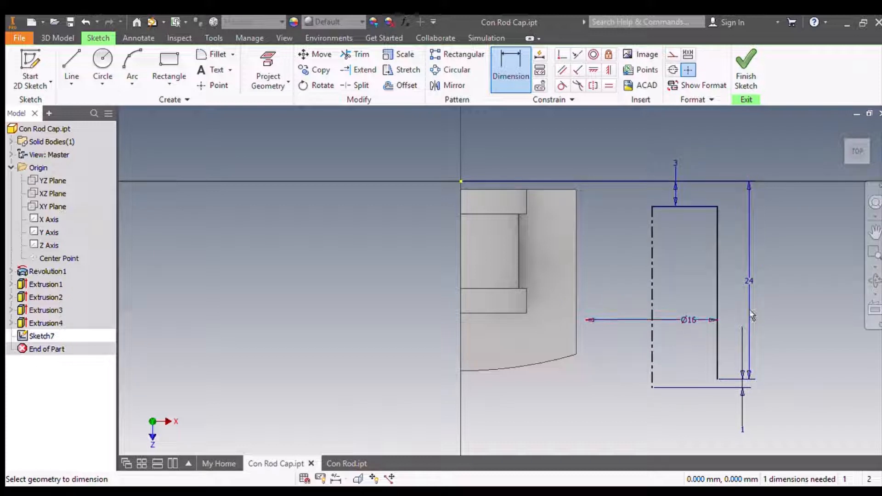
Draw a downward-bulging three-point arc about 16 mm wide from the right line's lower endpoint to the same height across the centerline.
middle_click_drag(777, 317, 588, 305)
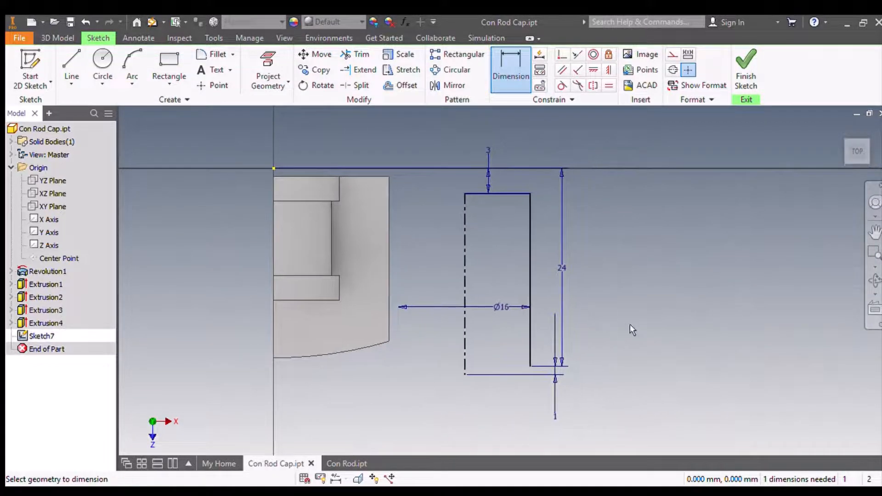
left_click(133, 69)
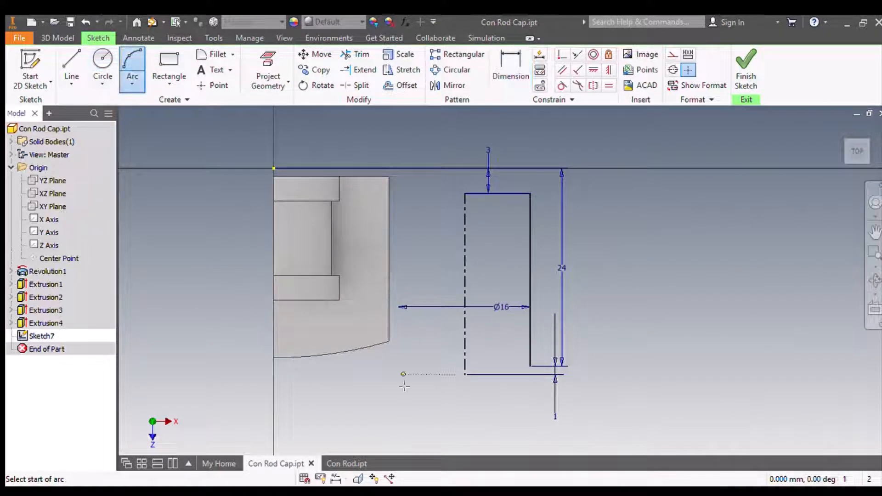
left_click(529, 367)
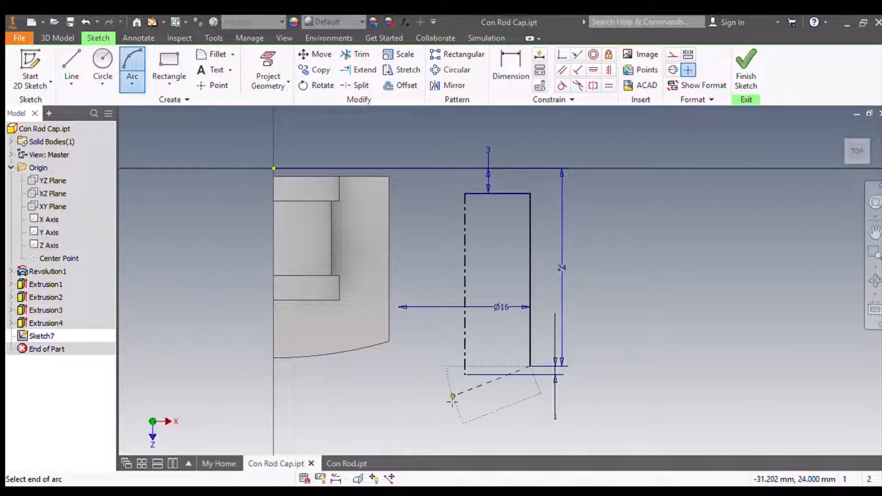
left_click(397, 366)
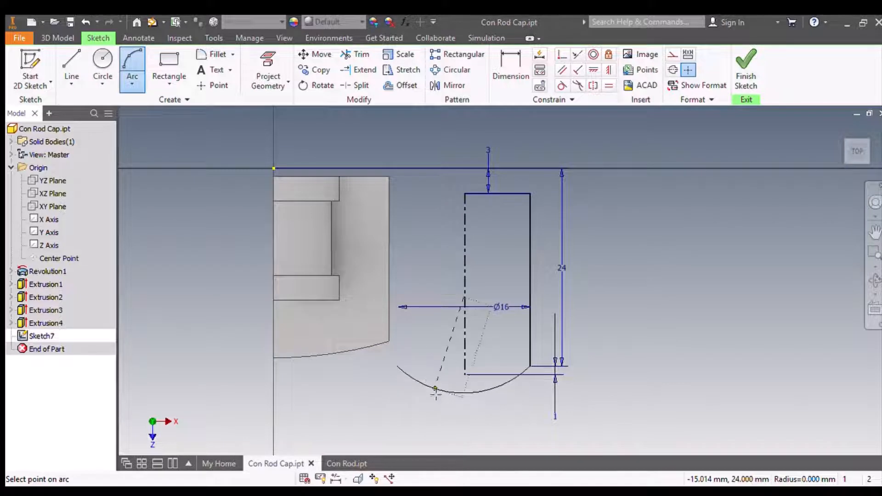
left_click(463, 403)
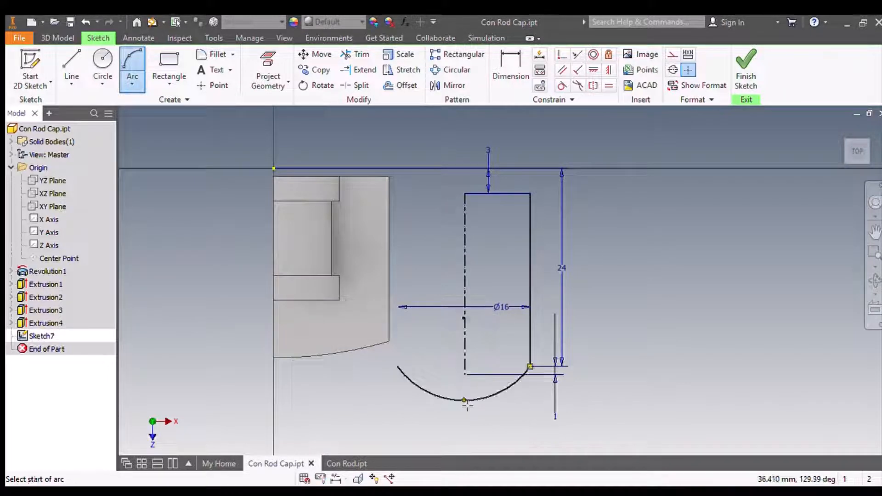
key("Escape")
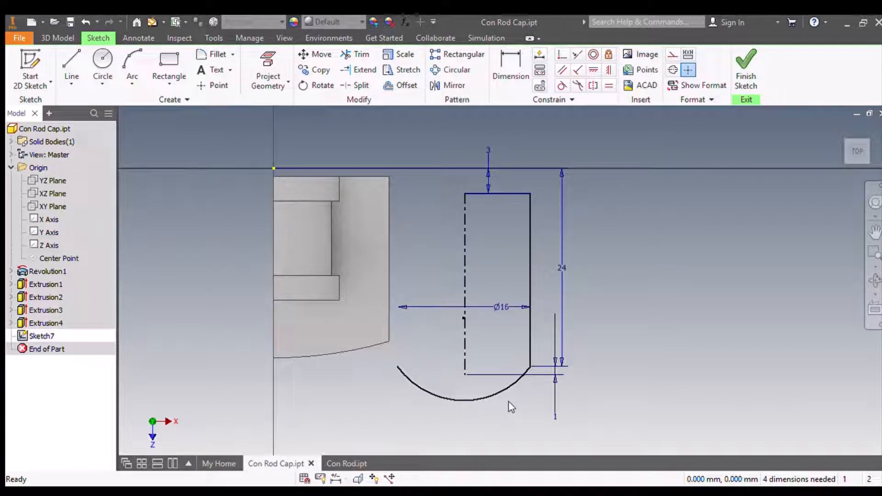
Constrain the arc's center onto the centerline and the centerline's lower endpoint onto the arc.
left_click(561, 54)
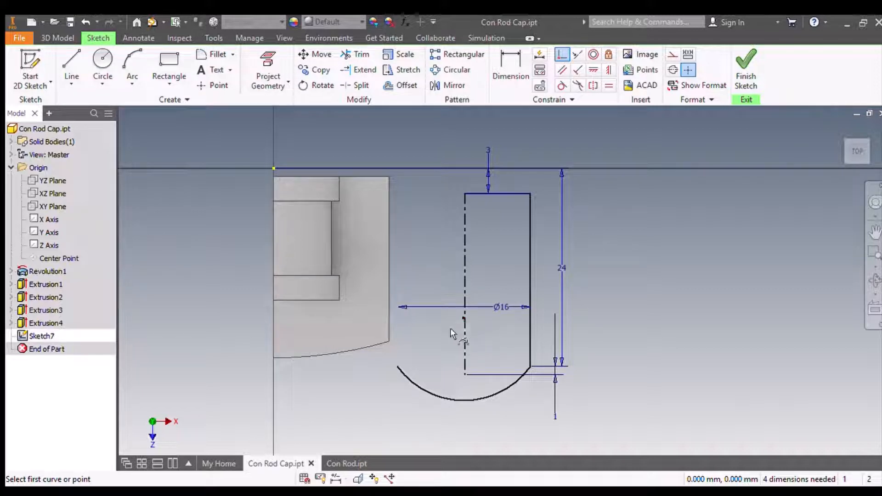
left_click(459, 319)
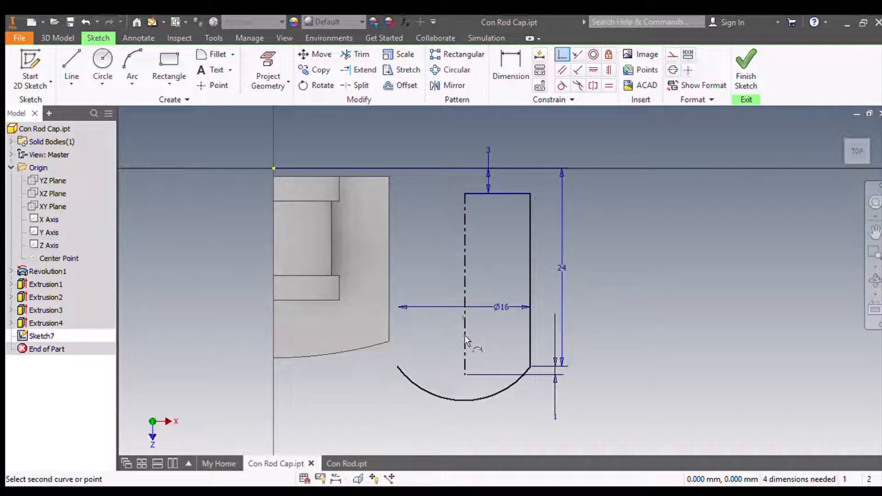
left_click(461, 327)
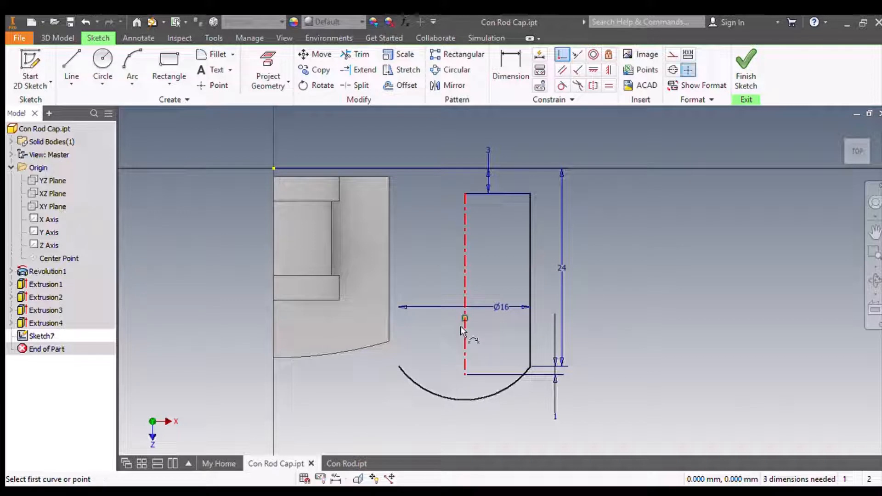
left_click(460, 382)
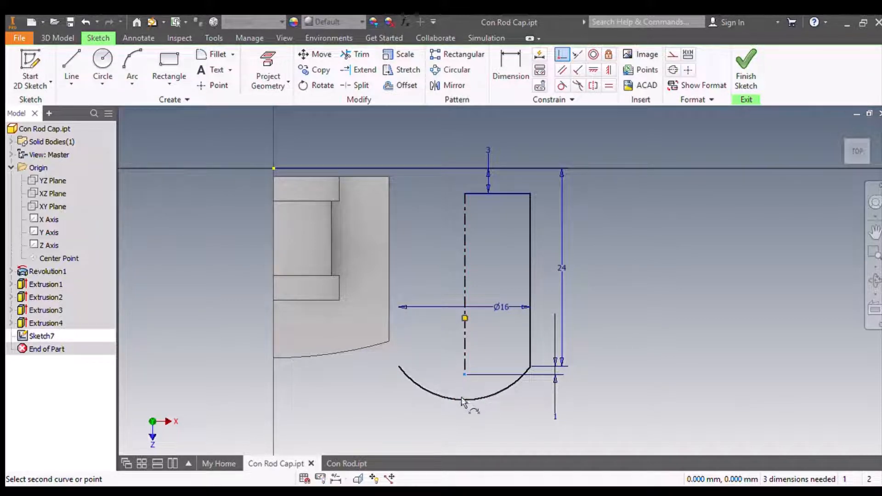
left_click(475, 397)
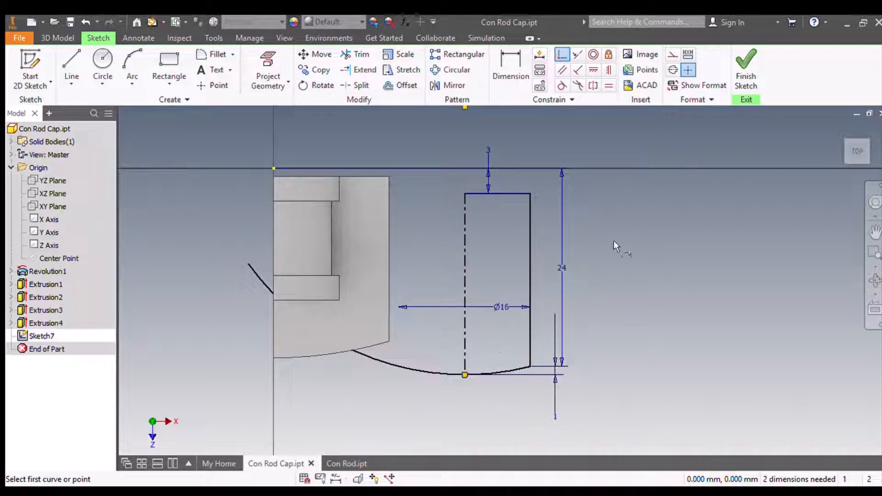
Align the arc's two endpoints at the same height with a horizontal constraint.
left_click(593, 85)
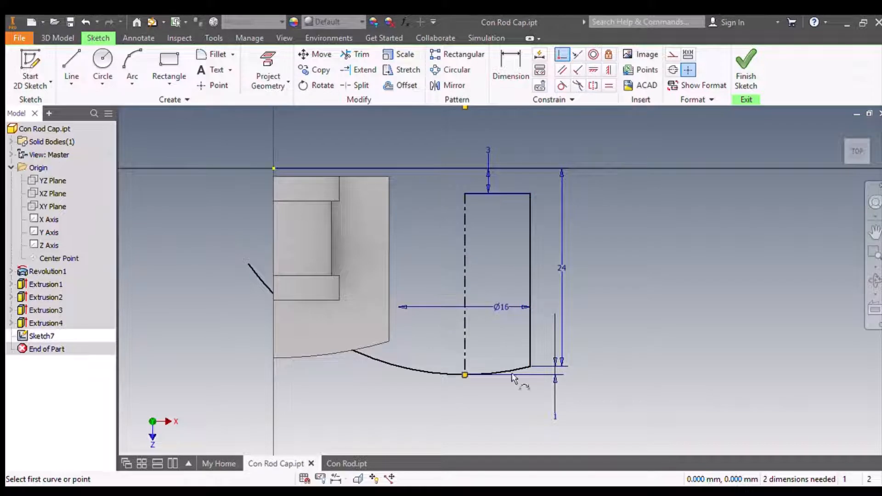
left_click(594, 70)
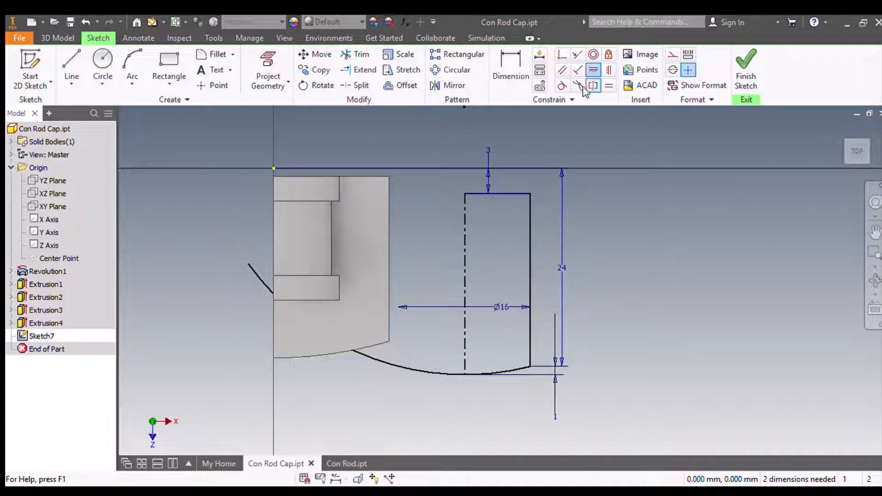
left_click(527, 367)
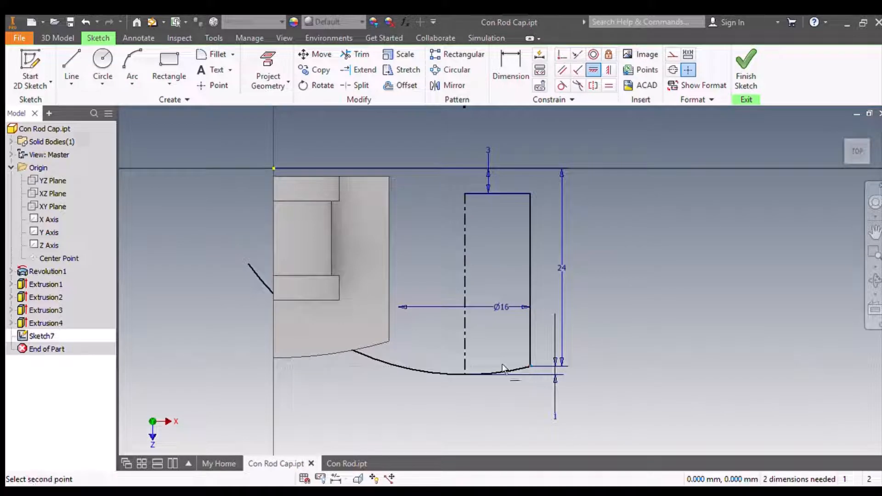
left_click(245, 265)
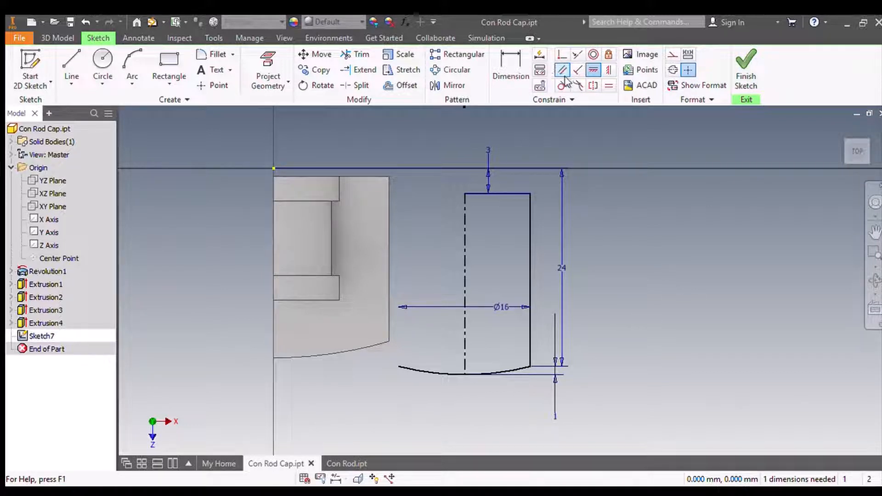
Make the profile's centerline collinear with the vertical sketch axis through the origin and finish the sketch.
left_click(577, 70)
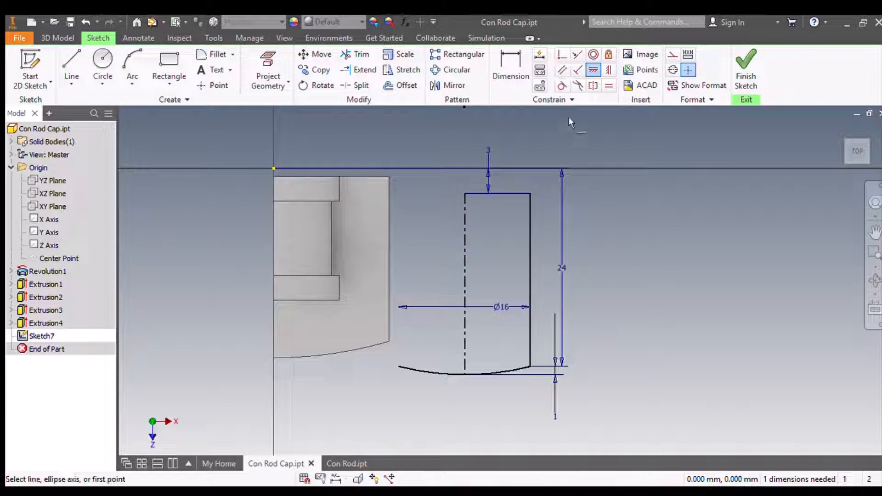
left_click(577, 55)
left_click(463, 270)
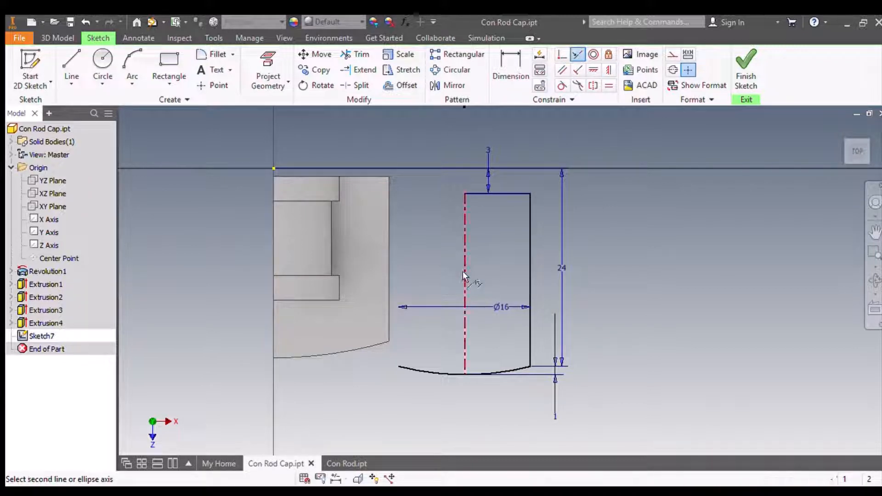
left_click(270, 311)
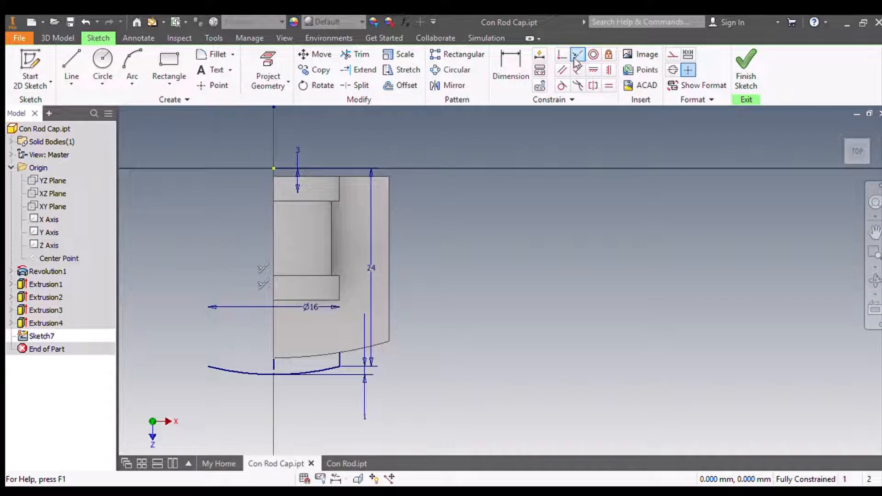
left_click(754, 72)
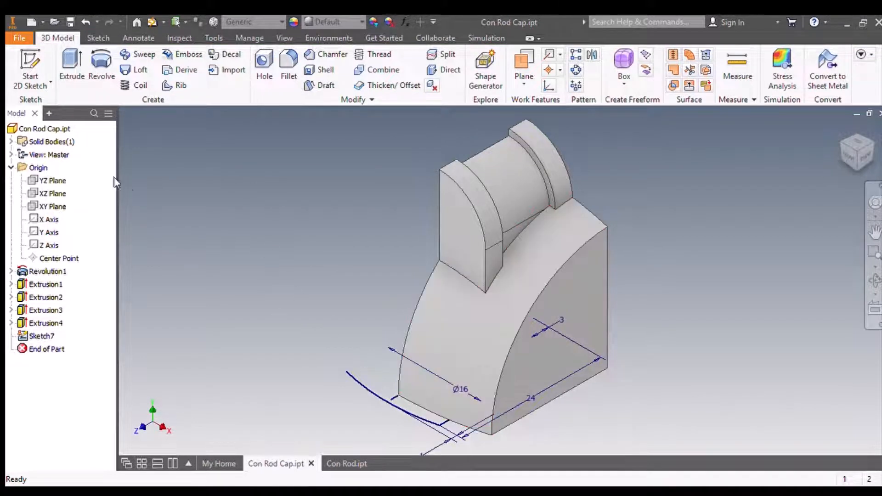
Revolve the side boss profile by 60 degrees about its short inner line, the one offset 3 mm from the origin.
left_click(94, 66)
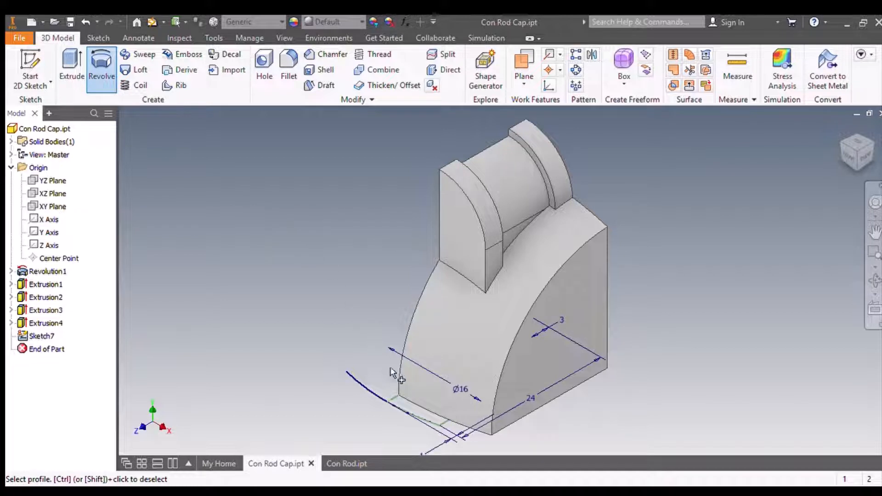
left_click(402, 408)
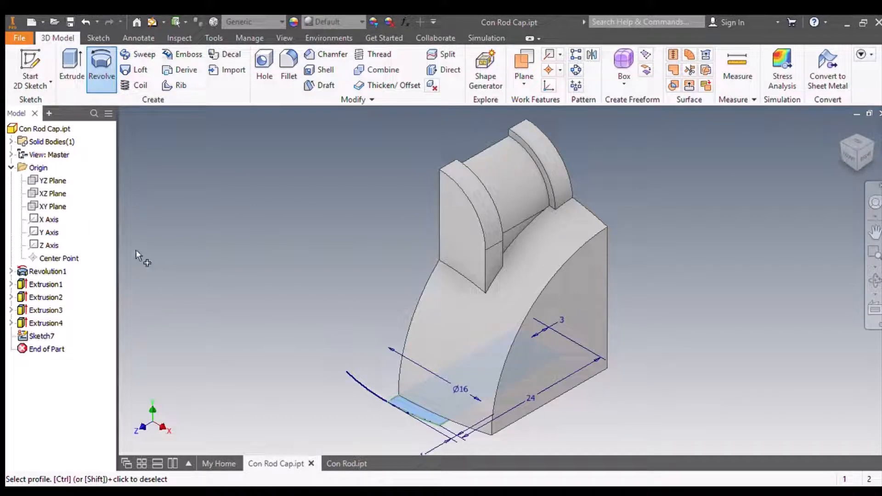
left_click(158, 258)
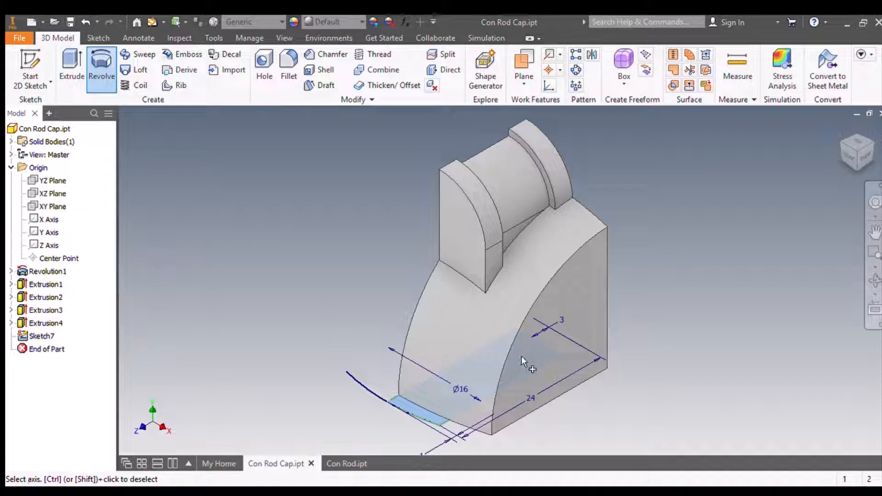
left_click(539, 345)
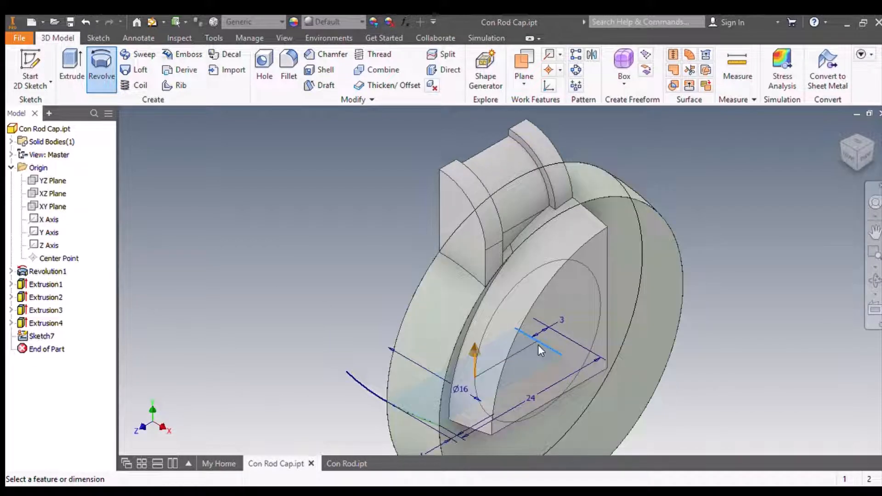
left_click(865, 155)
scroll(513, 261, "up", 3)
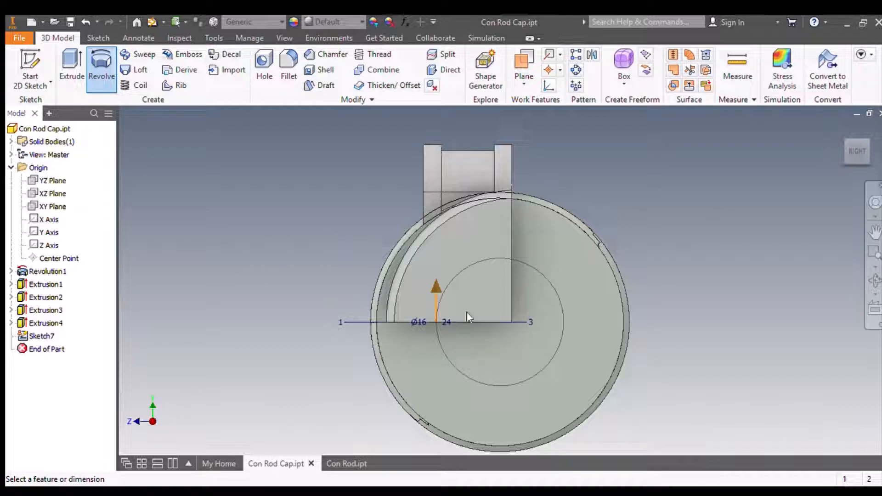
left_click(318, 255)
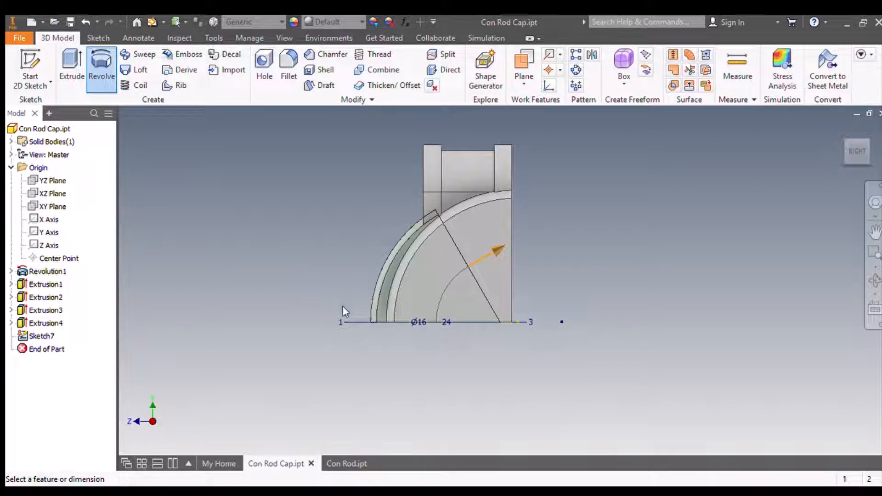
type("90")
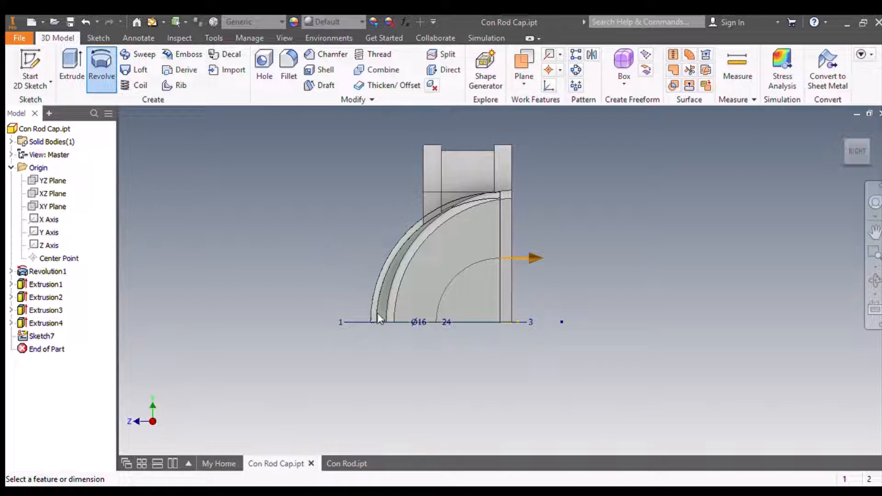
type("60")
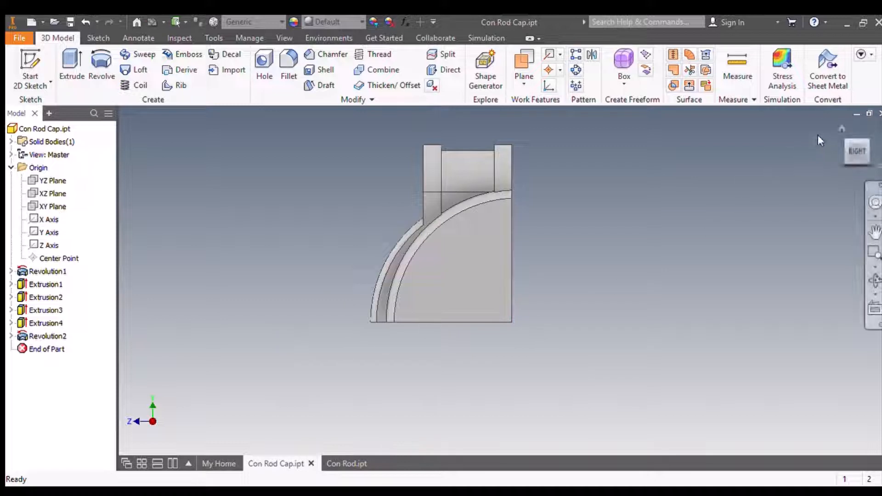
left_click(841, 130)
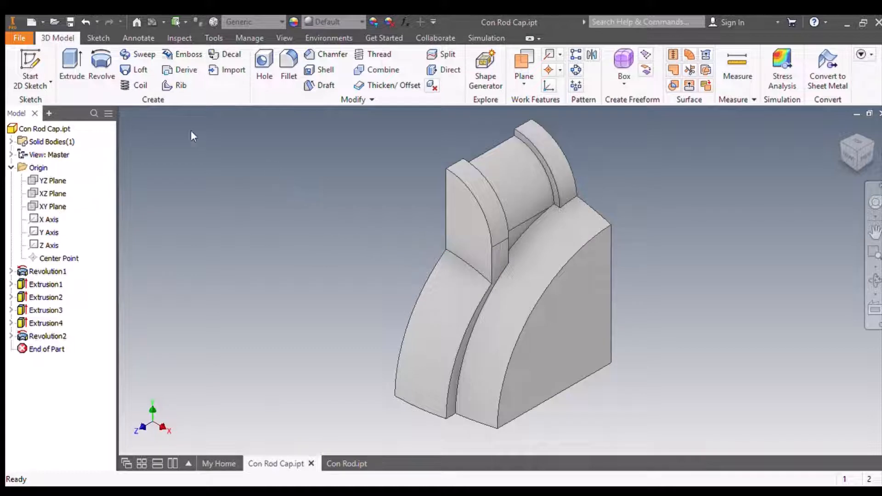
Start a sketch on the upper lug's flat front face and draw a circle about 9.5 mm in diameter beside the body.
left_click(27, 64)
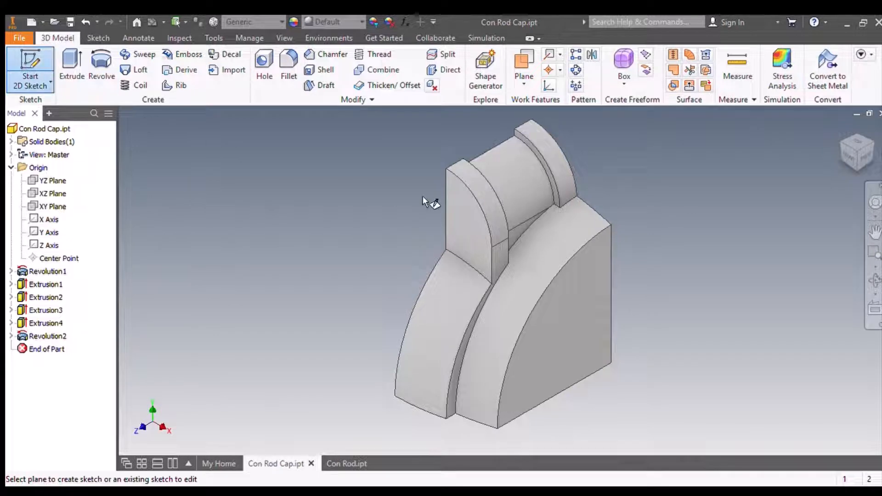
left_click(453, 214)
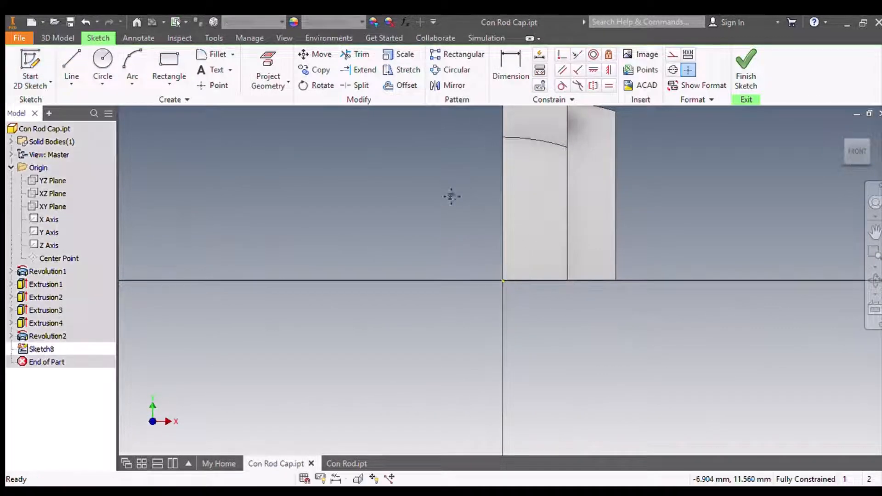
middle_click_drag(451, 197, 360, 325)
left_click(102, 60)
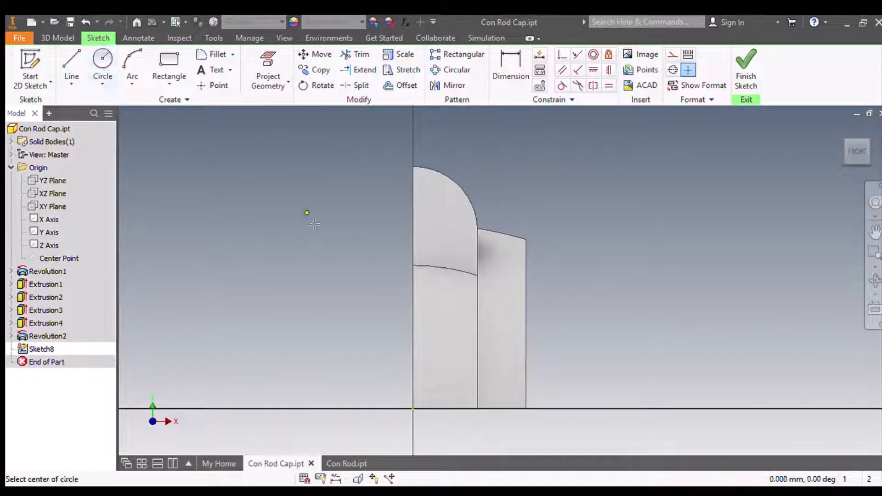
left_click(281, 213)
left_click(319, 213)
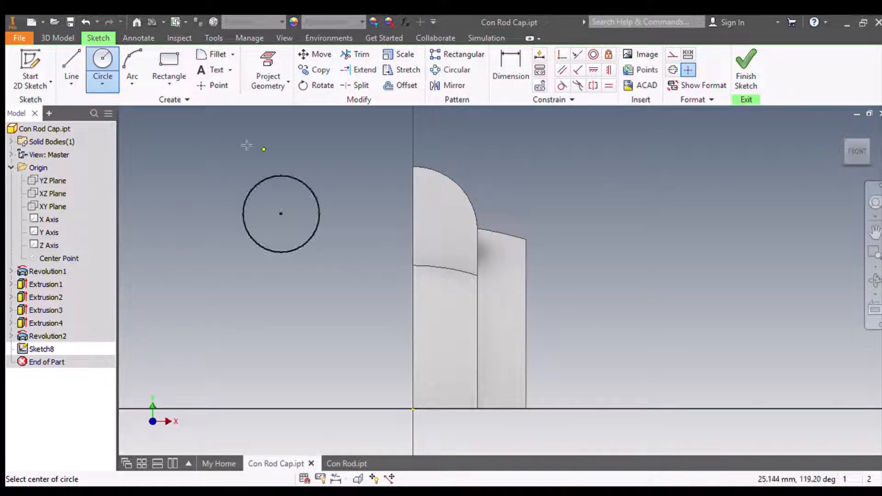
Set the circle's diameter to 8 mm.
left_click(510, 65)
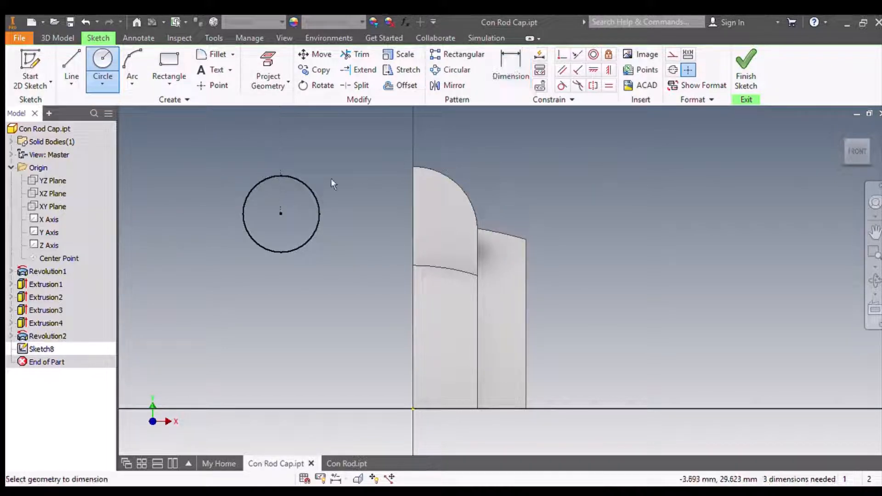
left_click(312, 202)
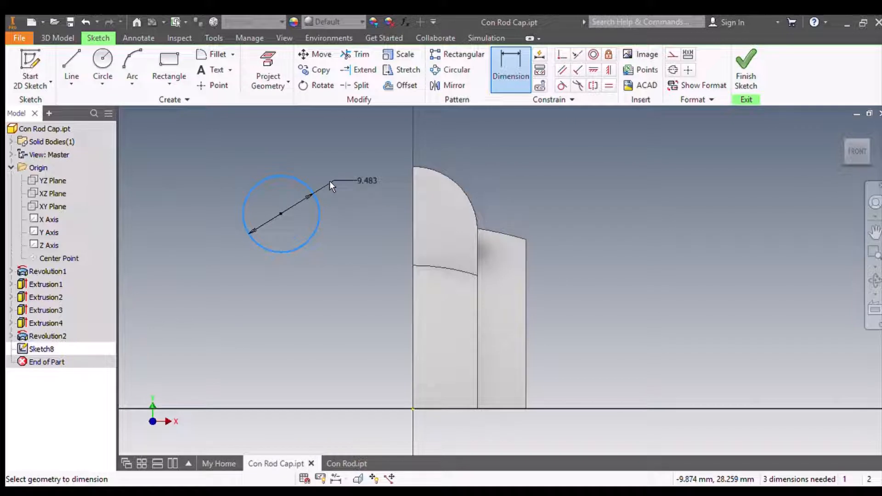
left_click(329, 181)
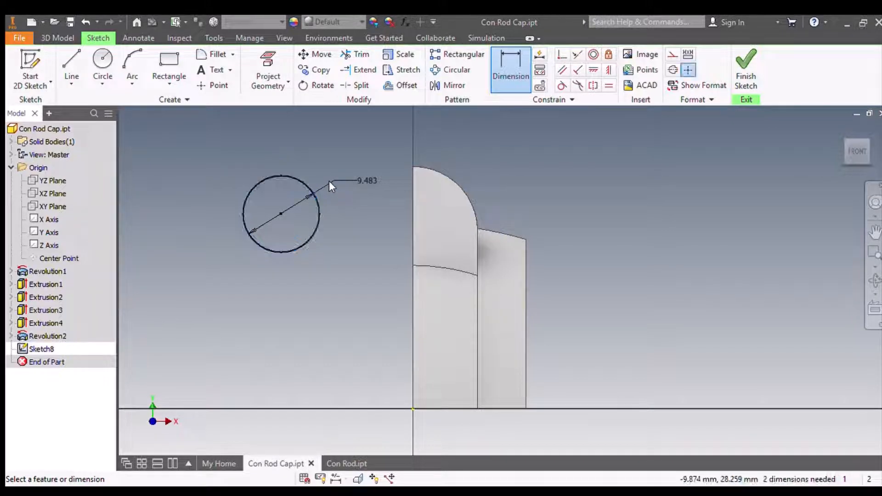
type("8")
key("Return")
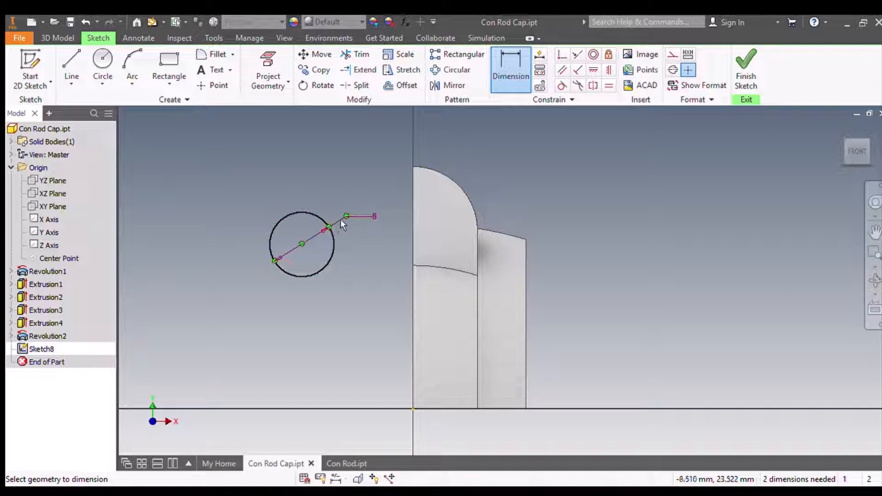
Make the circle concentric with the lug's rounded outer edge and finish the sketch.
left_click(592, 56)
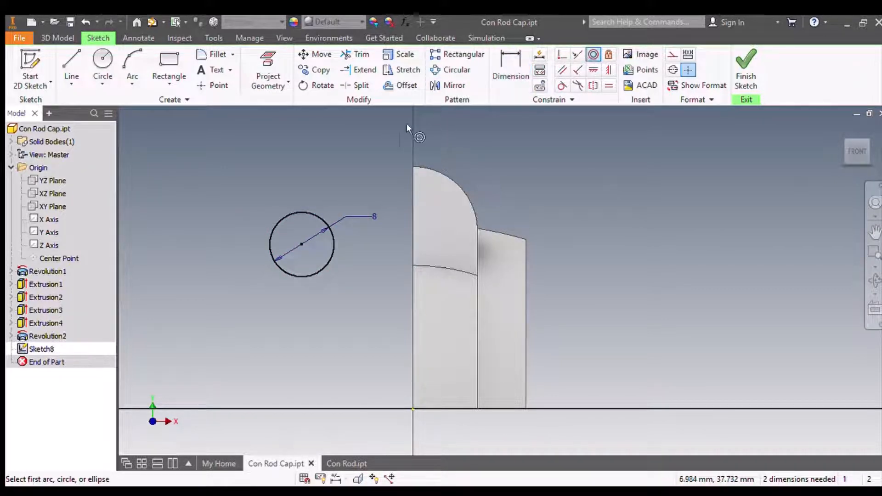
left_click(322, 222)
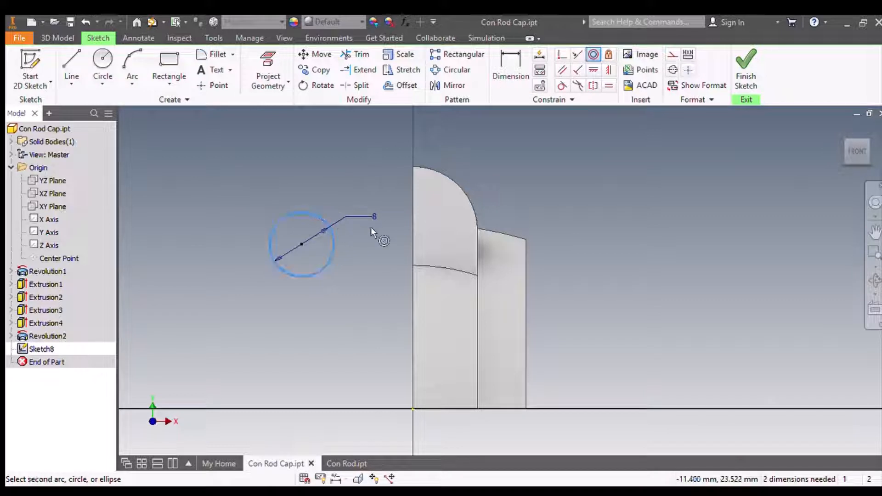
left_click(455, 189)
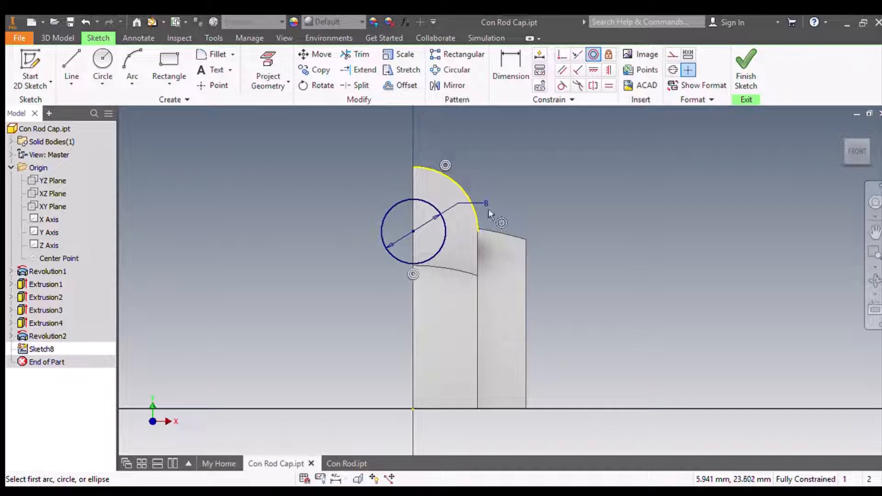
left_click(739, 66)
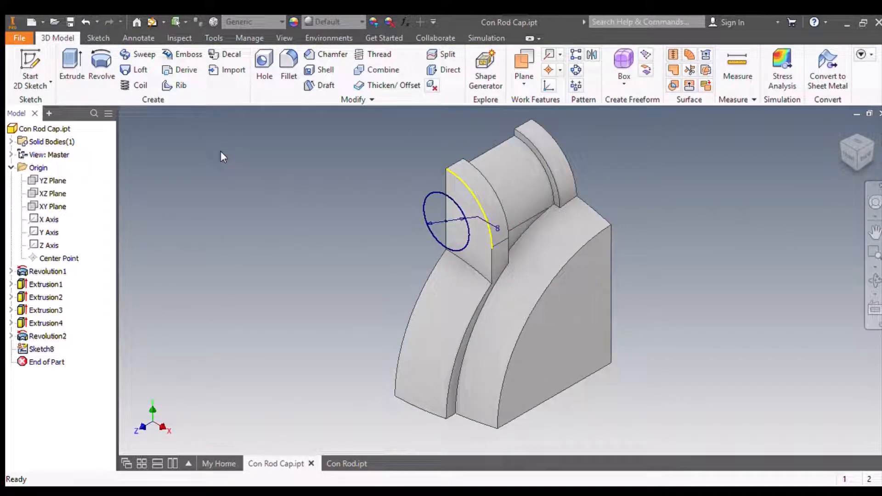
Extrude the 8 mm circle as a cut through the upper lug.
left_click(68, 63)
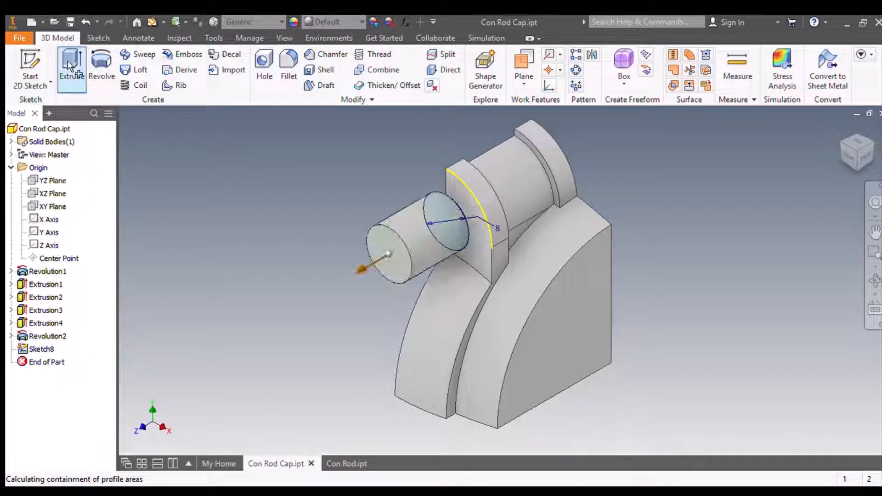
left_click(210, 213)
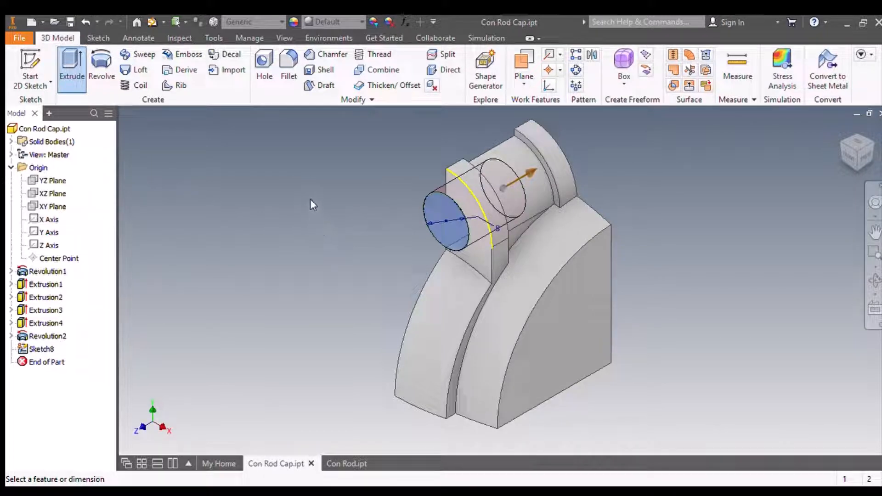
left_click(287, 240)
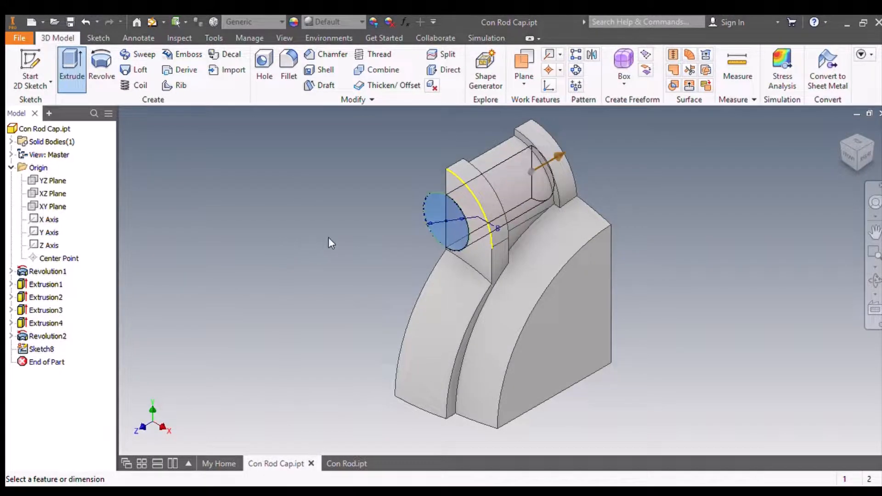
left_click(267, 296)
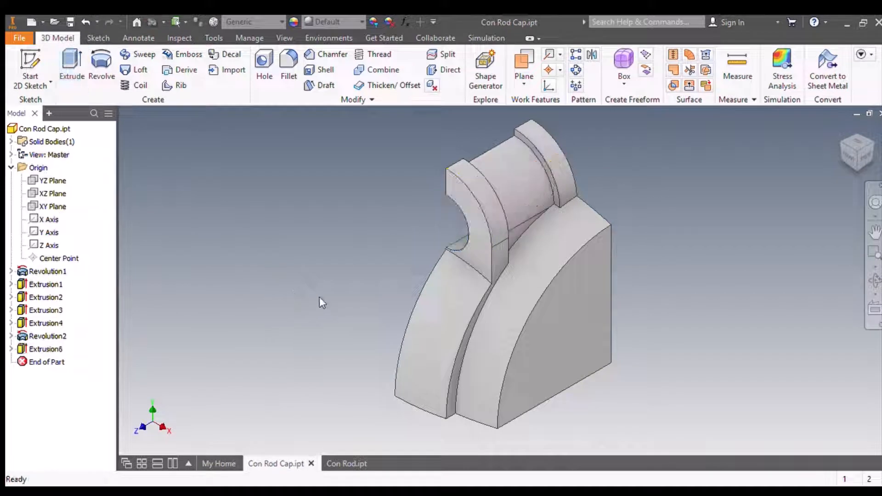
Start a sketch on the lug's flat front face and place a point beside the body, about 7.7 mm below the rounded edge's centre.
left_click(848, 160)
scroll(514, 202, "up", 3)
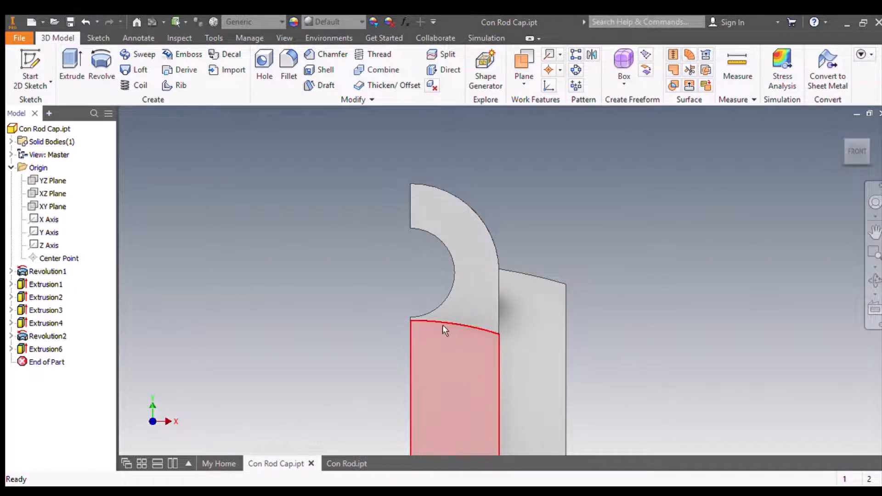
left_click(28, 69)
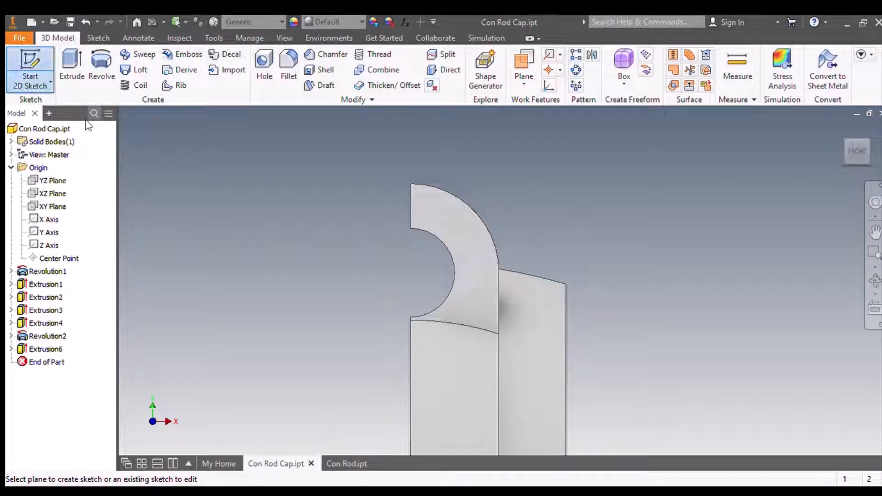
left_click(462, 278)
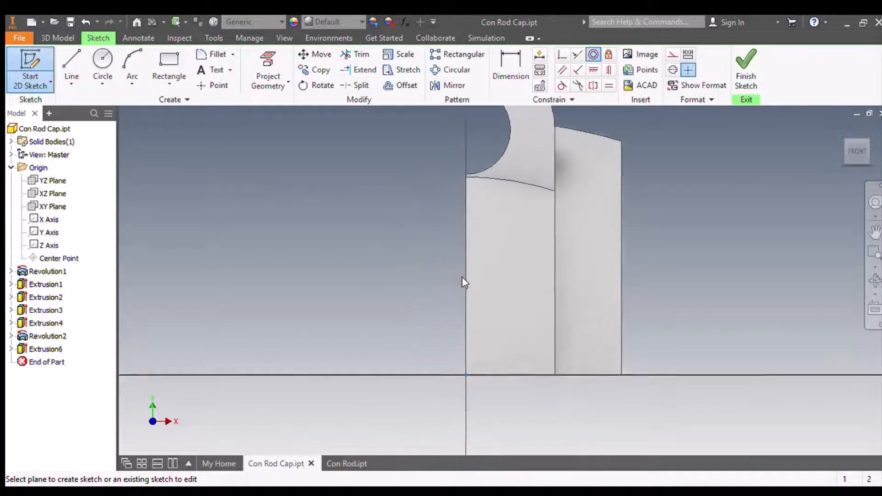
middle_click_drag(729, 193, 644, 412)
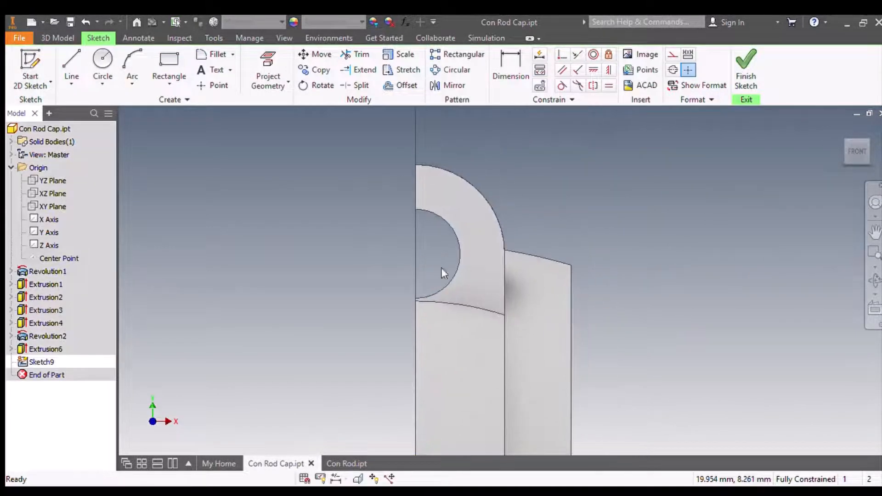
left_click(213, 85)
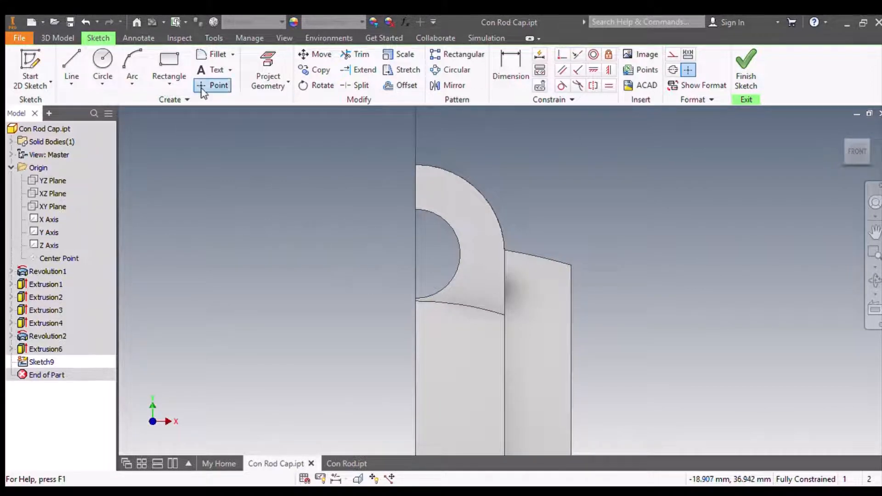
left_click(392, 340)
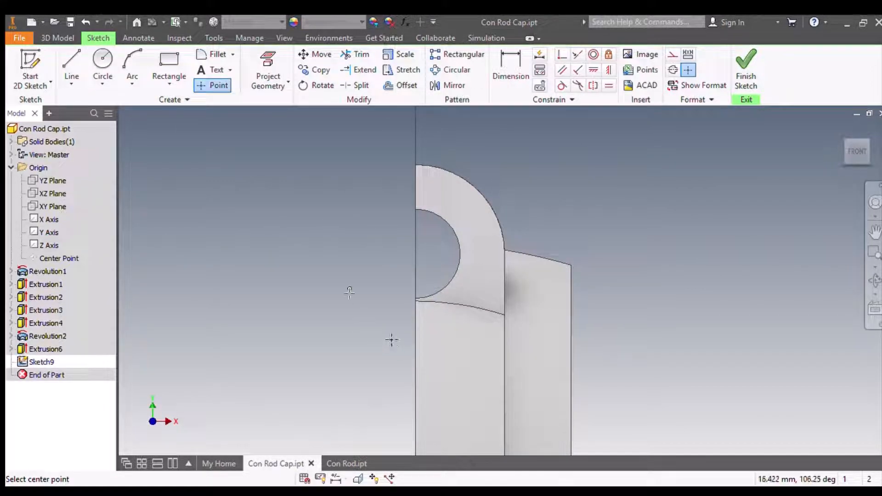
key("Escape")
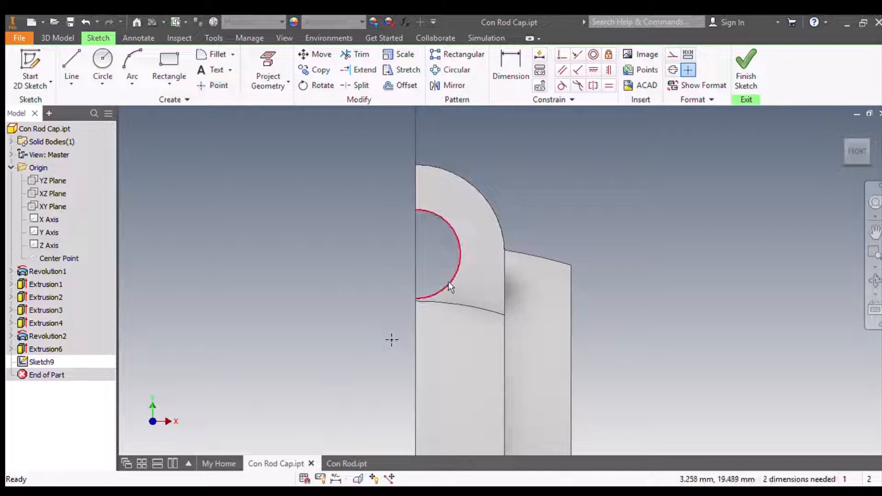
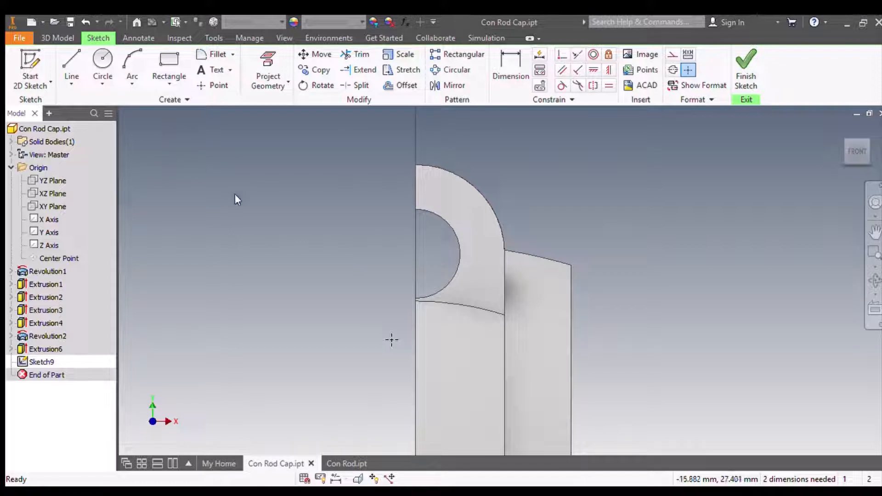
Dimension the point's vertical distance from the centre of the lug's rounded outer edge as 9 mm.
left_click(511, 78)
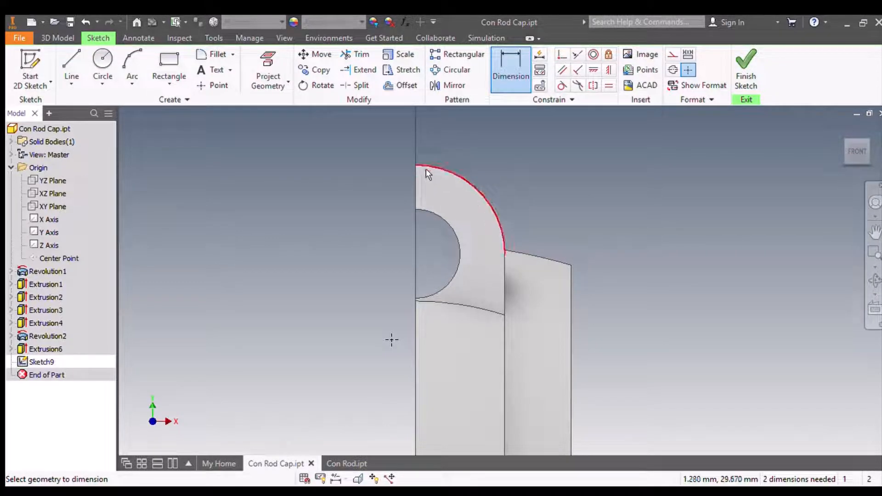
left_click(426, 170)
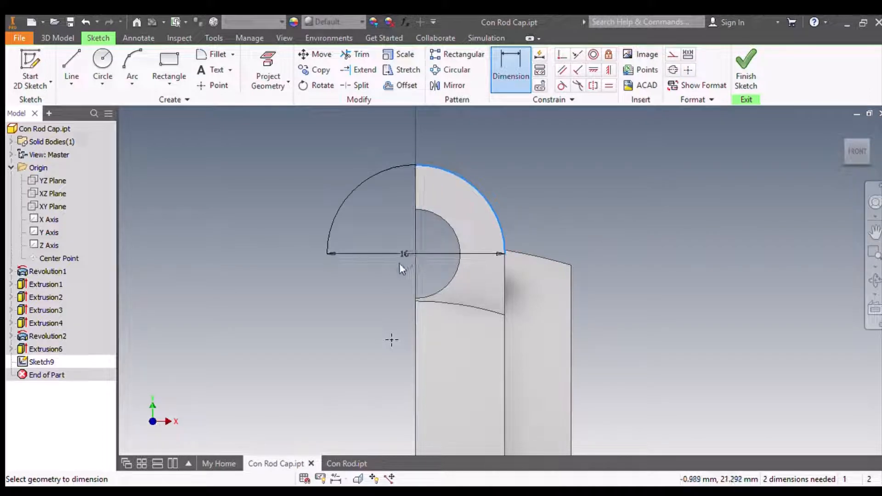
left_click(385, 345)
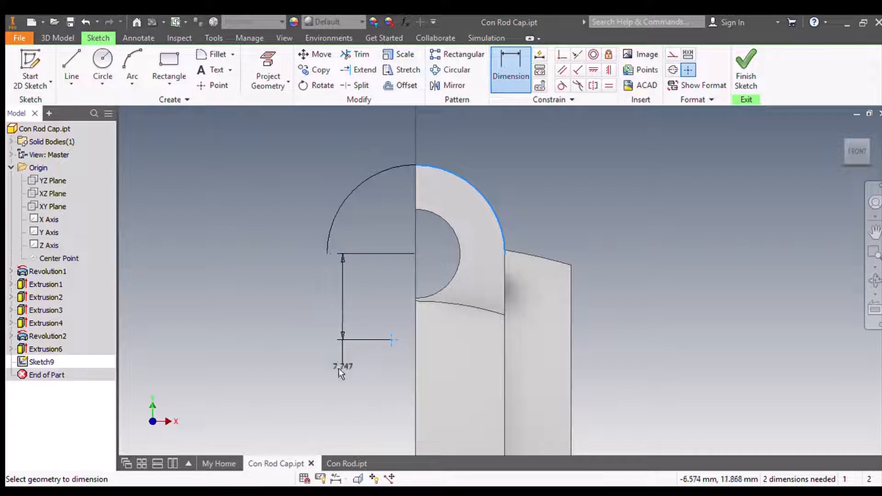
left_click(301, 214)
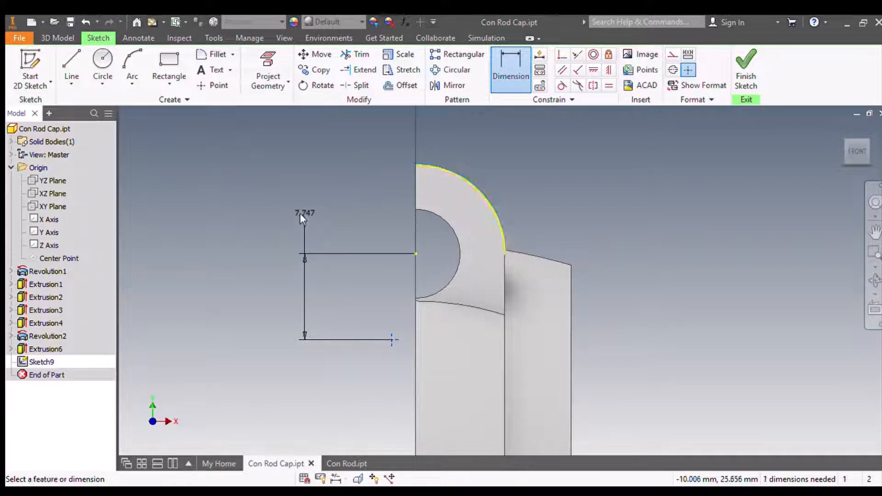
type("9")
key("Return")
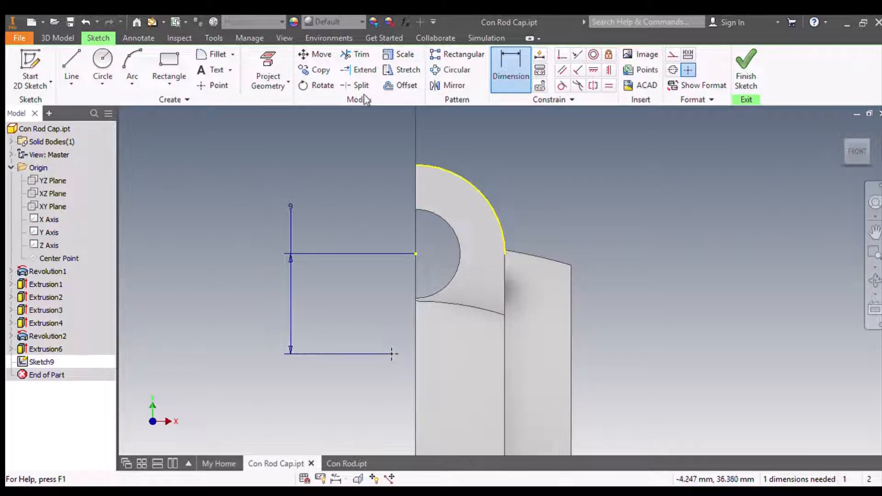
Project the lug's straight side edge and draw a three-point arc of about 20.3 mm radius from its lower end across the centreline.
left_click(272, 64)
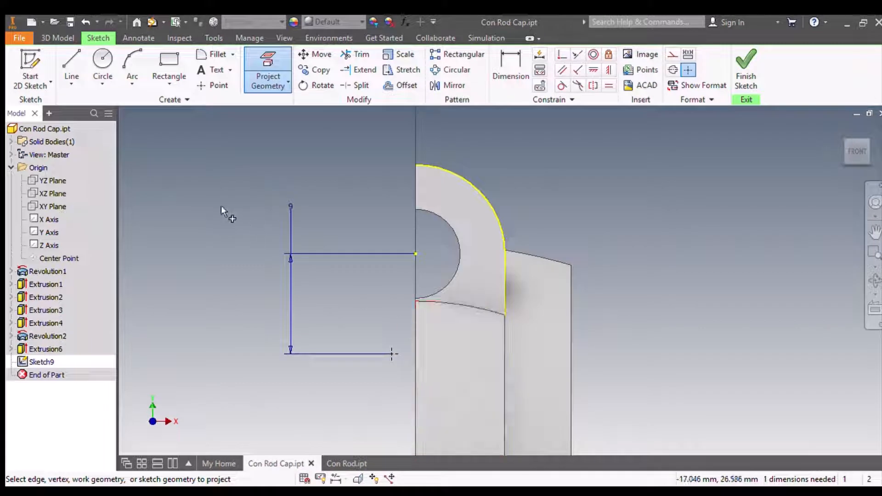
left_click(132, 67)
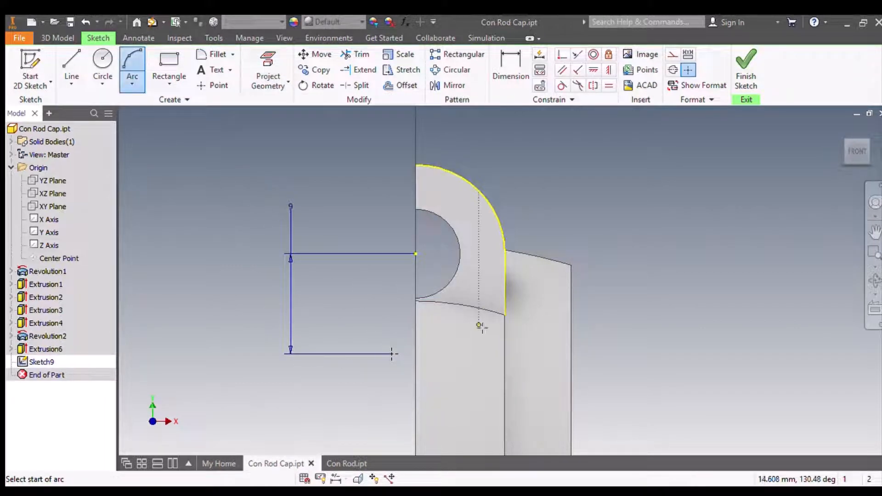
left_click(505, 316)
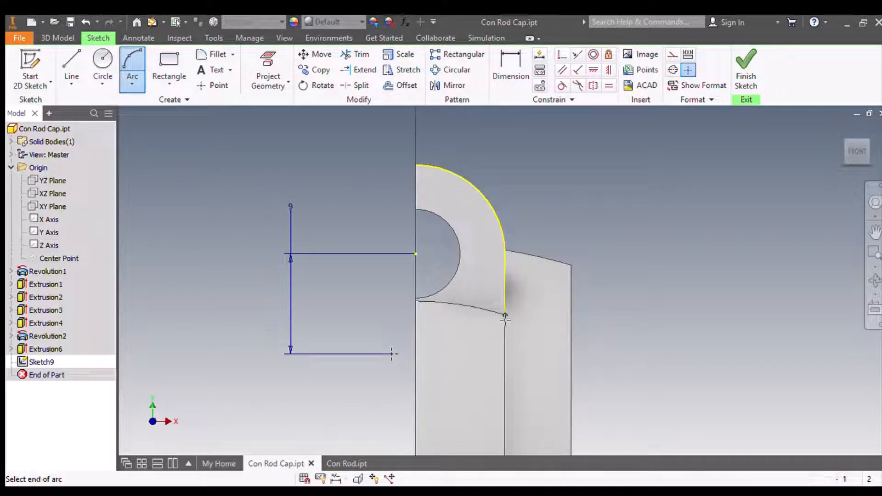
left_click(307, 315)
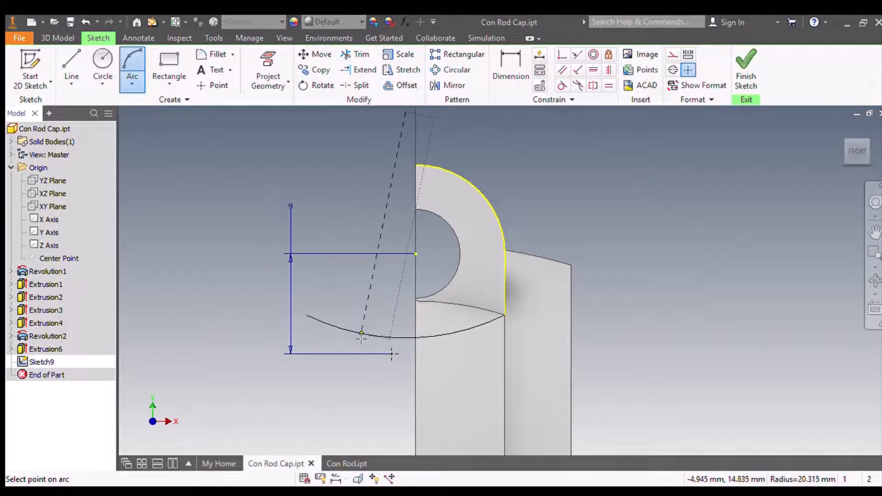
left_click(361, 334)
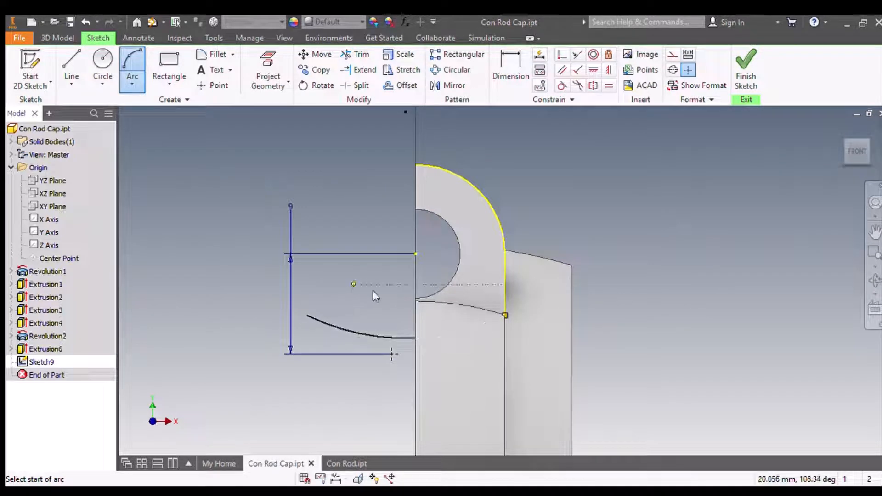
key("Escape")
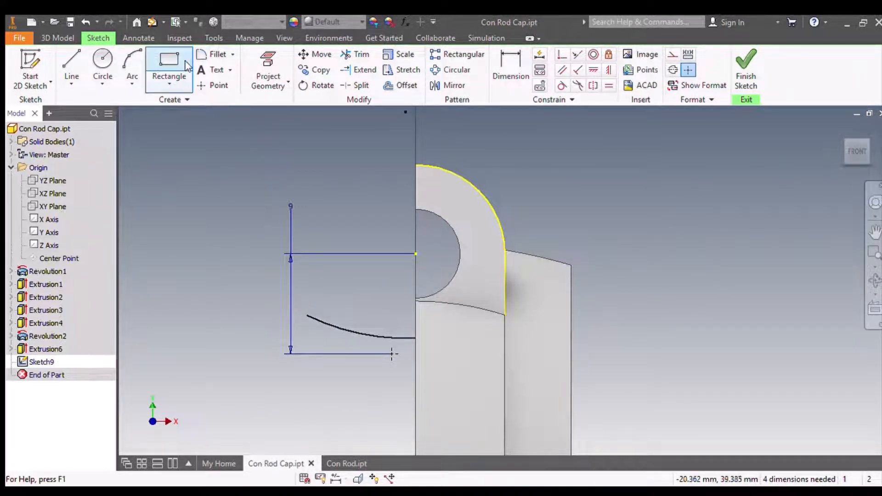
Show the model in wireframe so the whole sketched arc can be seen.
left_click(285, 38)
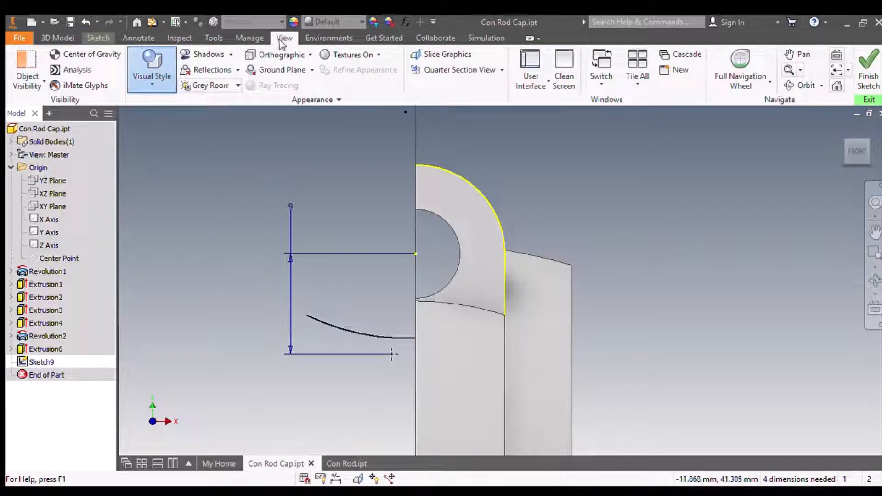
left_click(172, 214)
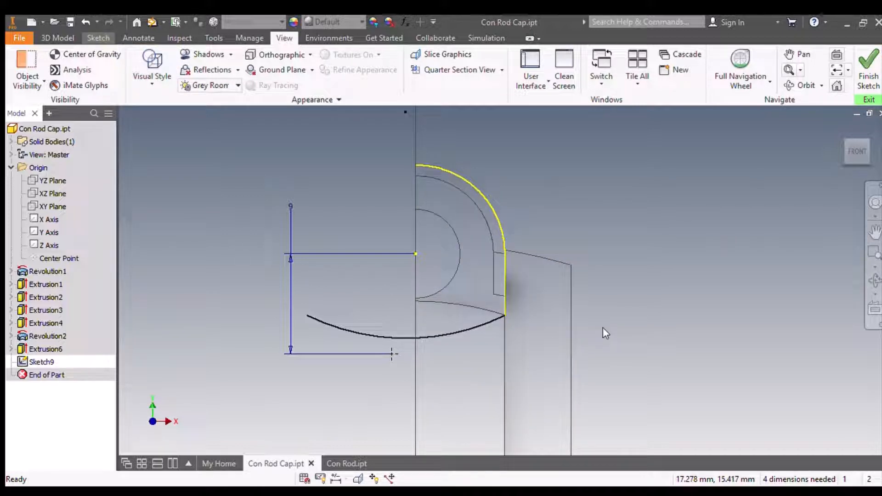
left_click(98, 37)
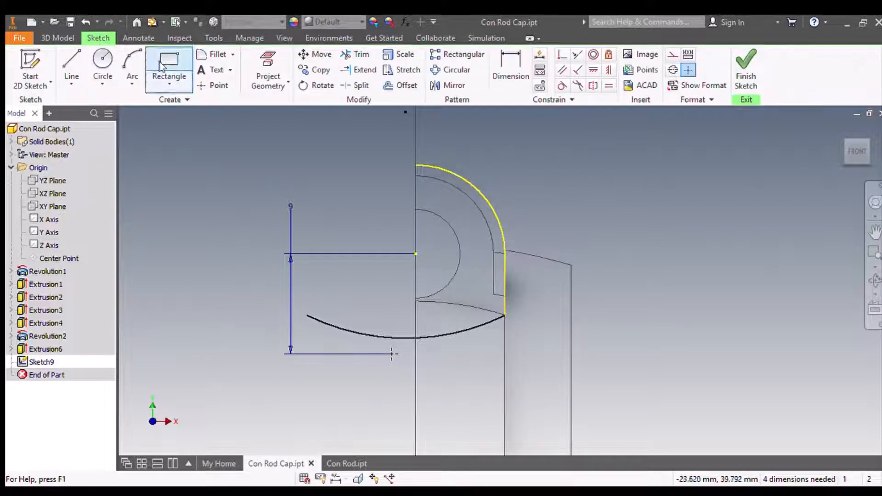
Make the arc coincident with the sketch point and align its two endpoints horizontally.
left_click(559, 57)
left_click(392, 354)
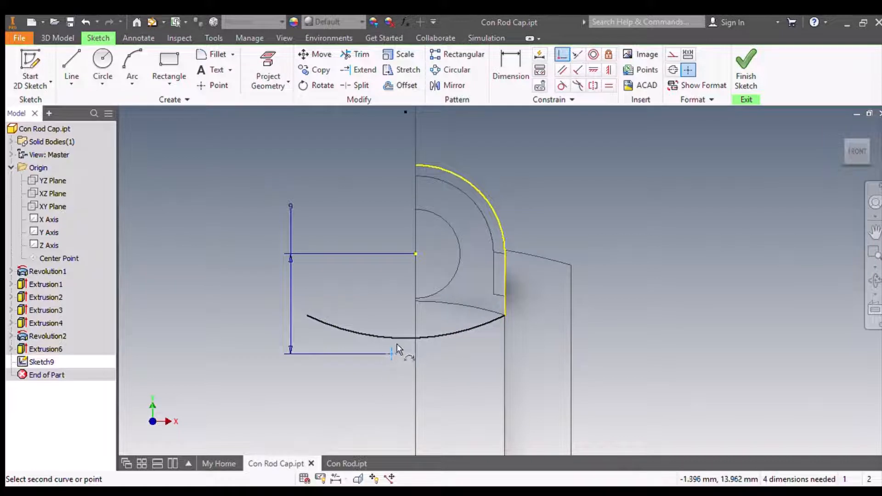
left_click(399, 341)
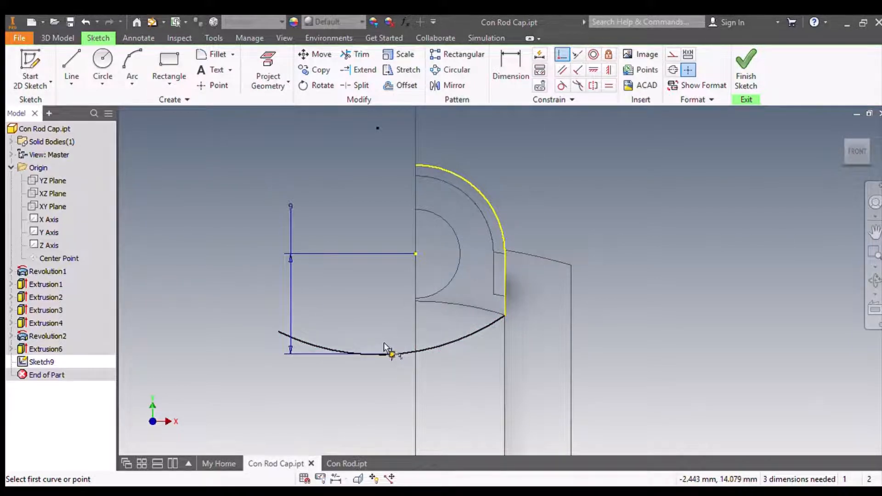
left_click(593, 73)
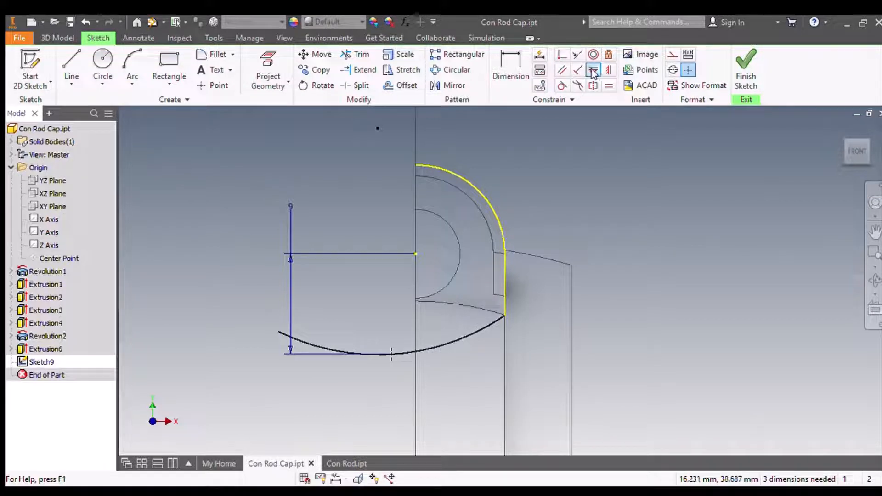
left_click(593, 72)
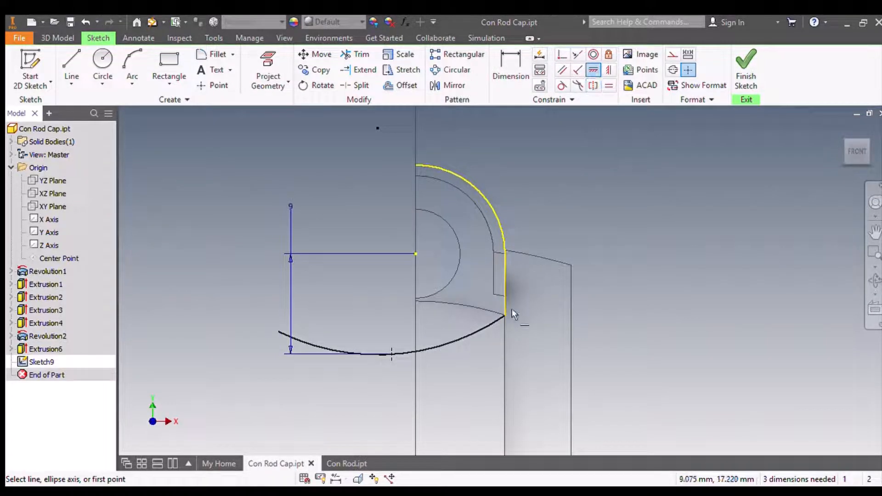
left_click(502, 316)
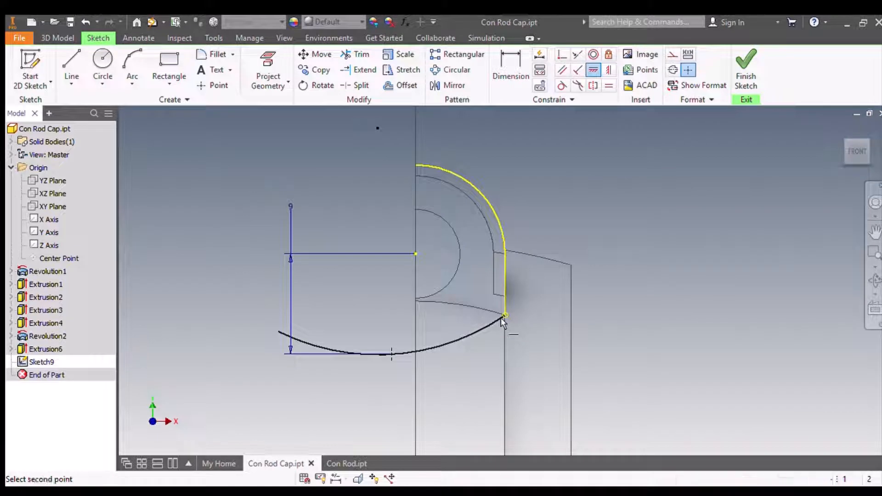
left_click(277, 332)
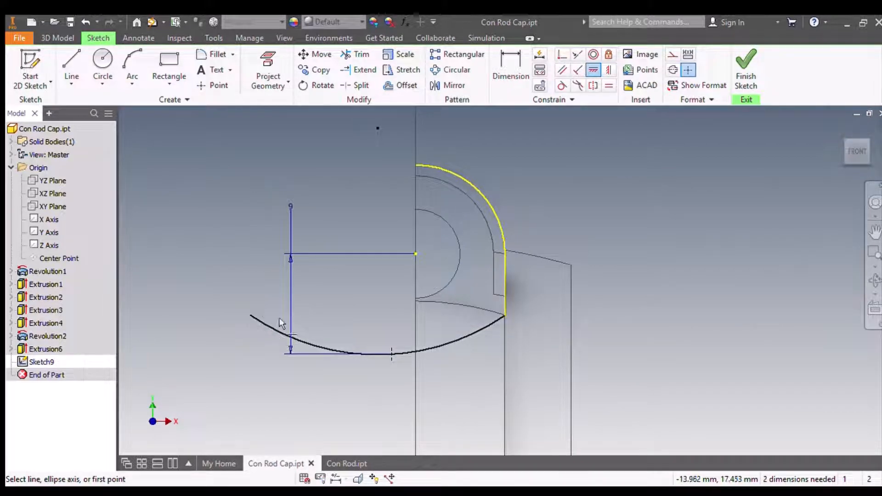
Make the arc's centre coincident with the centre of the lug's rounded outer edge.
left_click(561, 55)
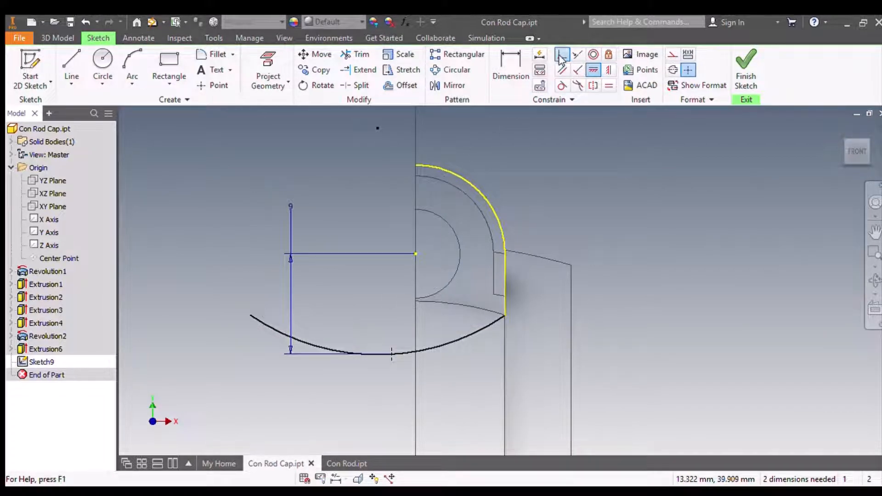
left_click(374, 132)
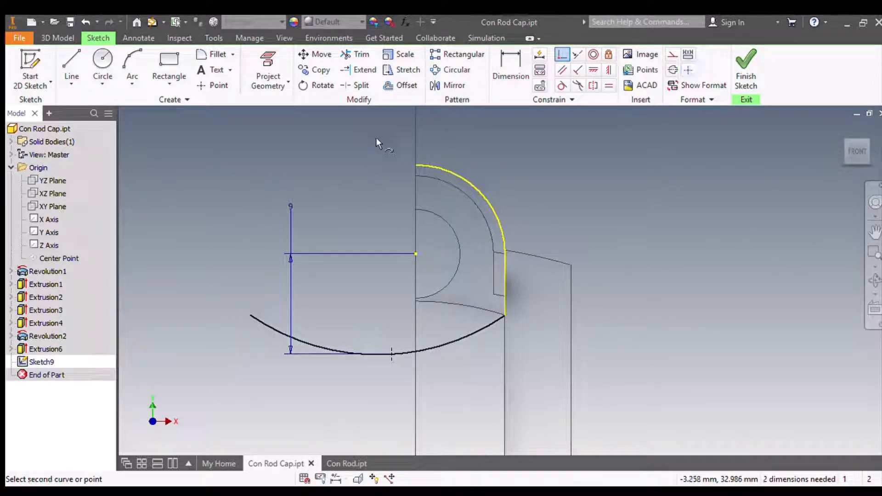
left_click(412, 255)
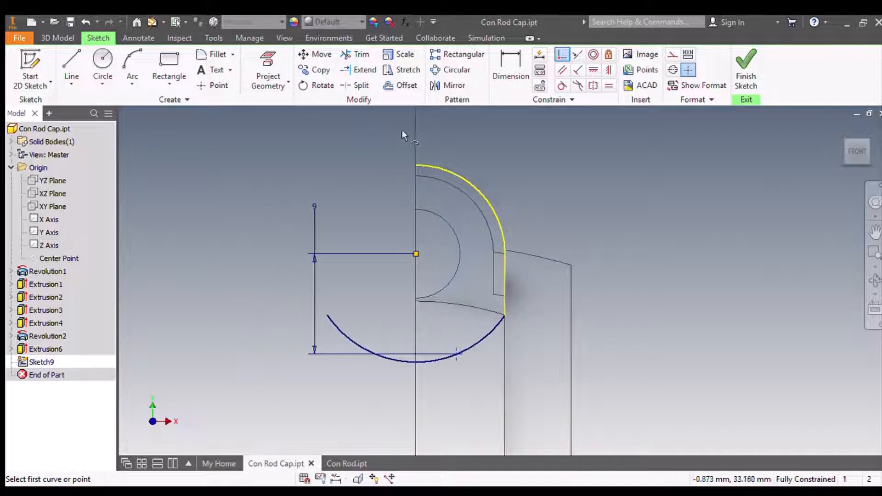
scroll(428, 235, "down", 3)
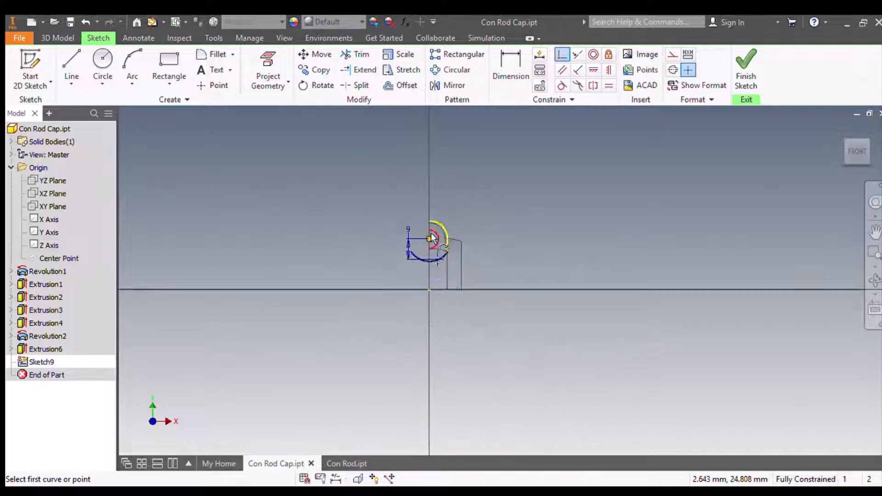
scroll(431, 236, "up", 3)
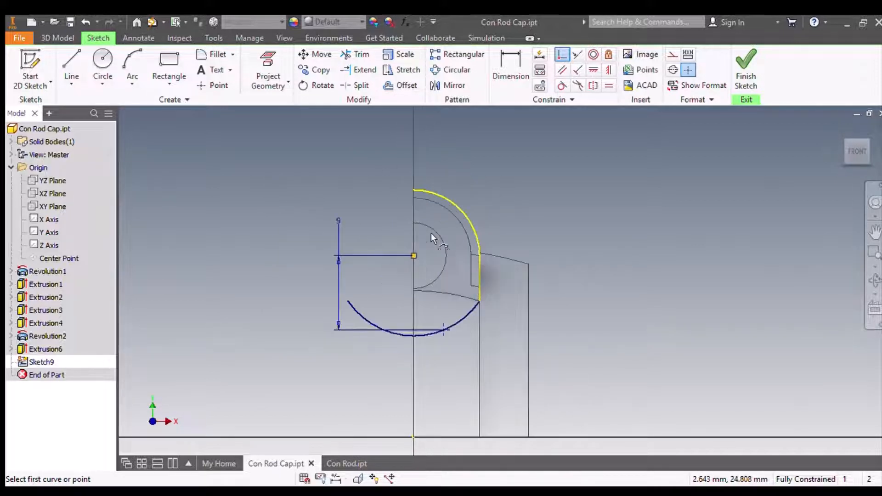
left_click(440, 335)
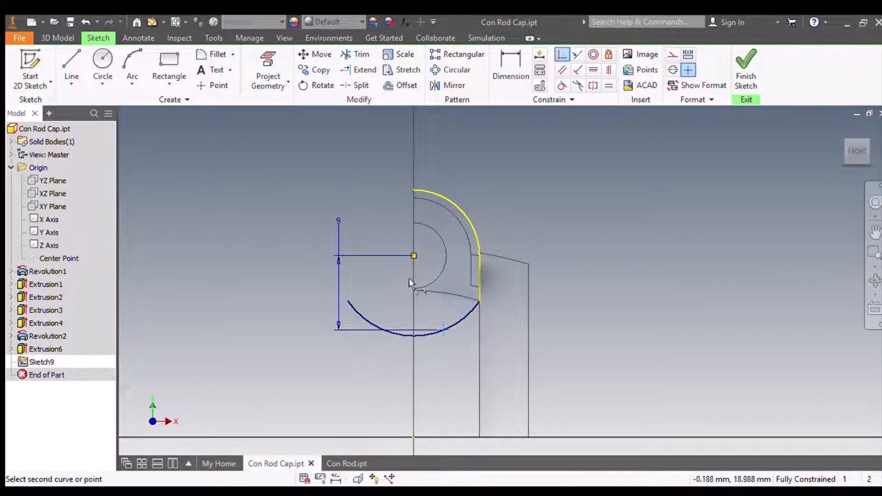
left_click(412, 257)
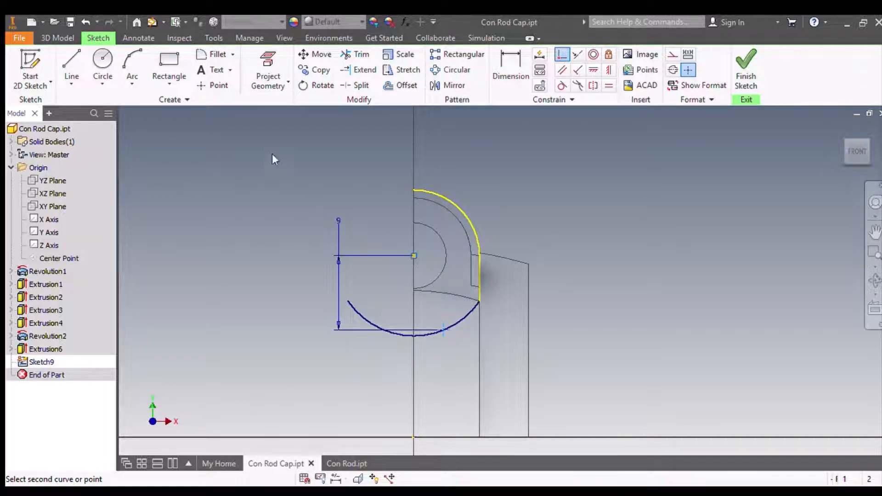
left_click(609, 70)
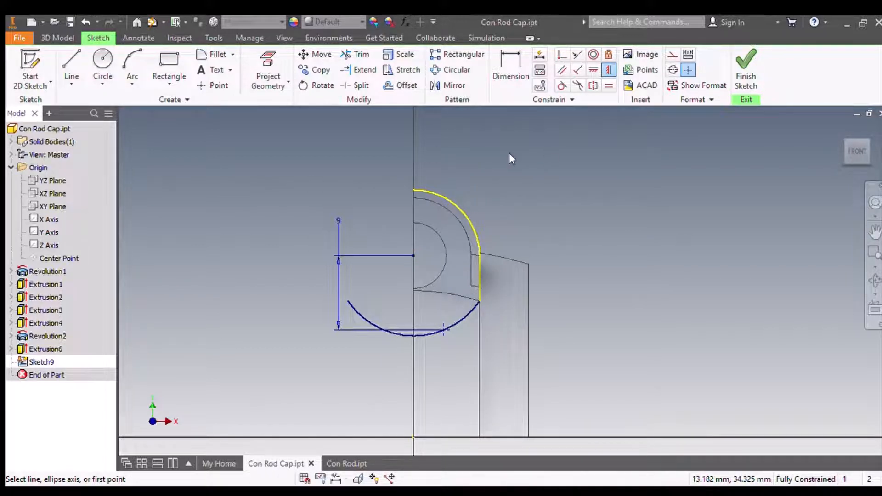
key("Escape")
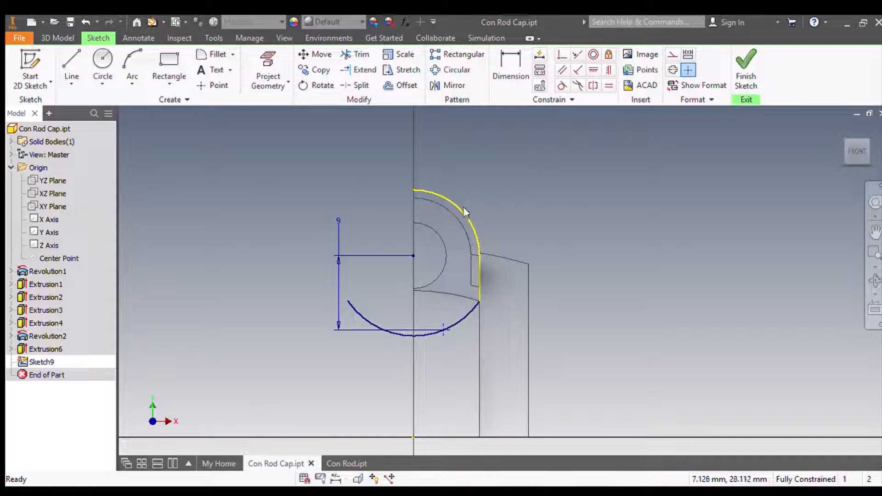
Undo the arc centre's coincidence, and align the arc's centre and its sketch point vertically with the centre of the lug's rounded edge.
left_click(74, 26)
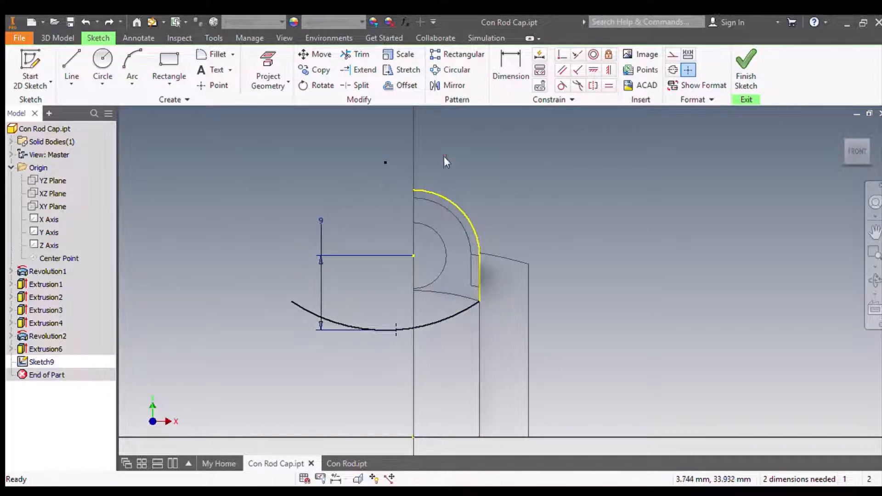
left_click(608, 73)
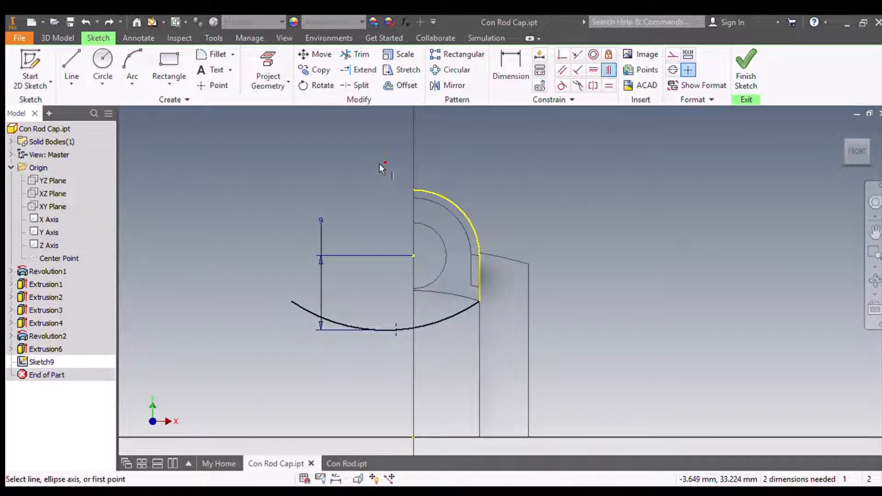
left_click(381, 165)
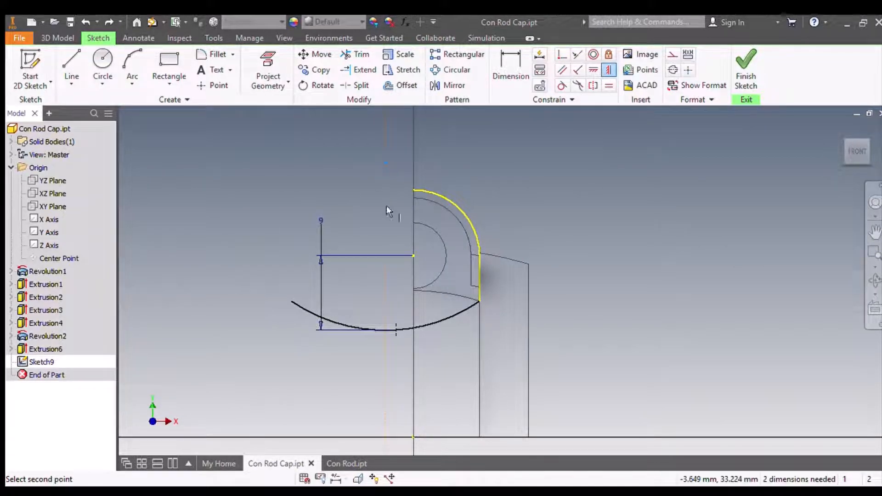
left_click(408, 258)
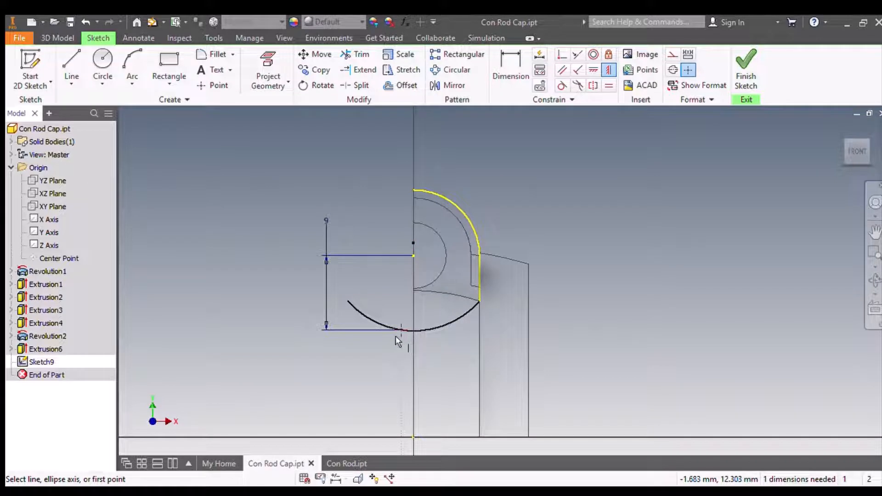
left_click(401, 325)
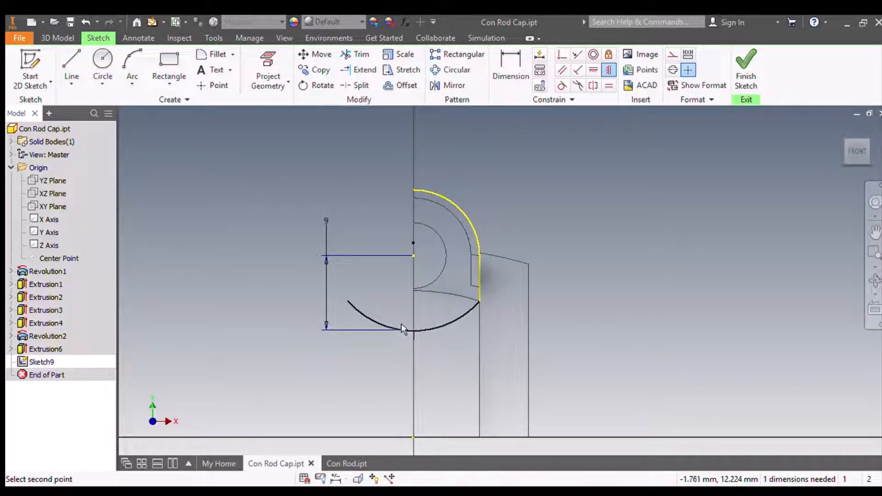
left_click(409, 256)
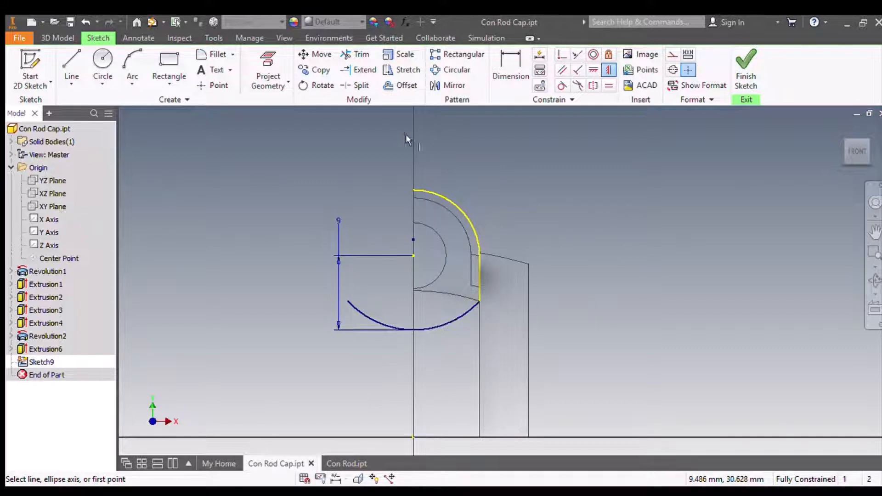
Draw a straight line from the centreline near the lug's top down to the arc's free endpoint.
left_click(71, 65)
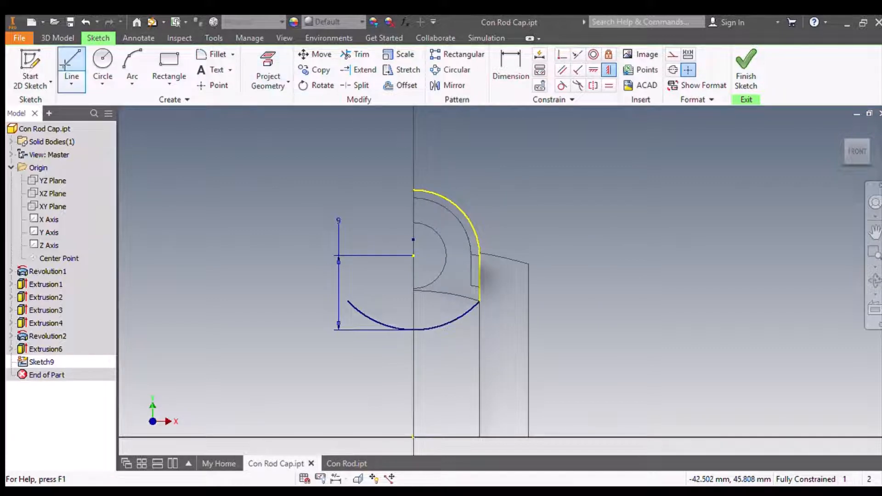
left_click(413, 194)
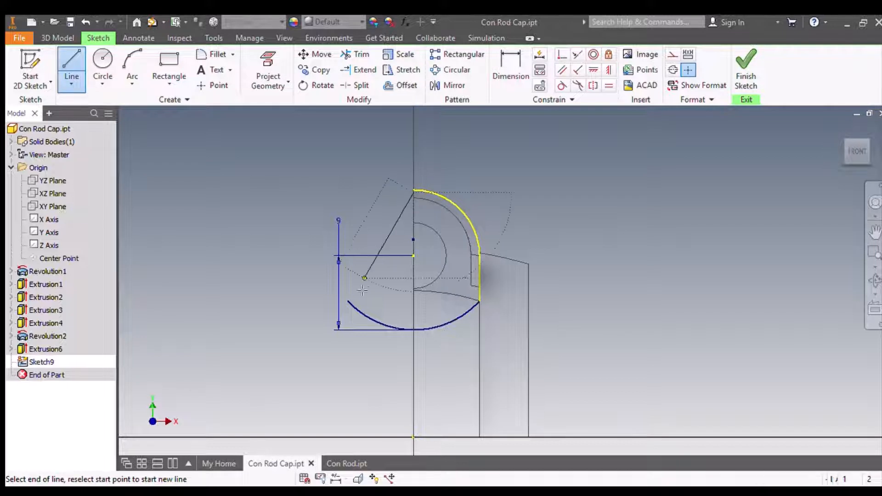
left_click(348, 302)
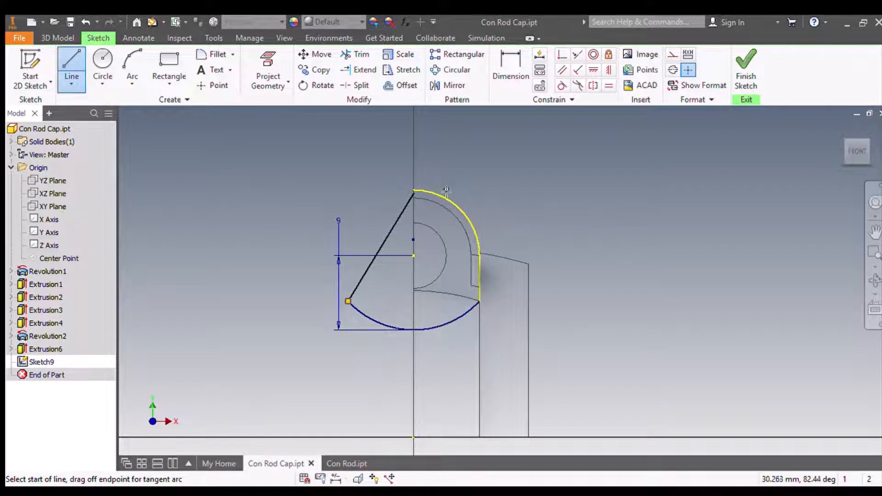
scroll(413, 186, "up", 5)
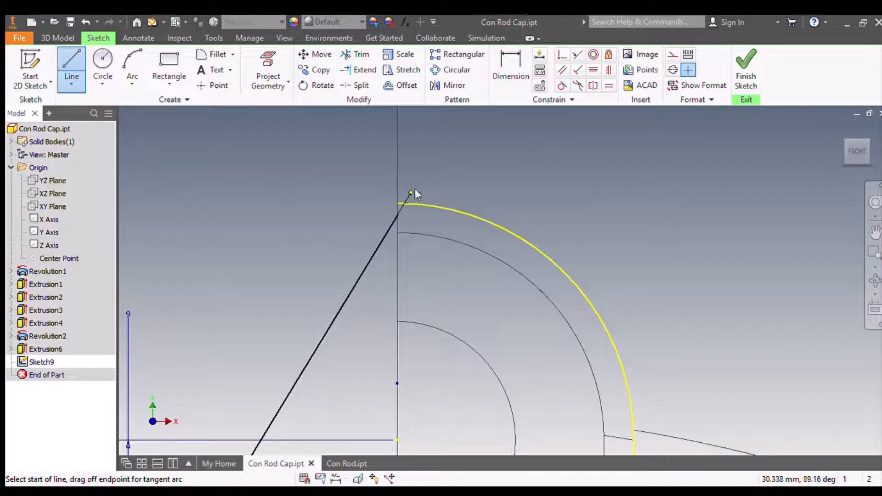
key("Escape")
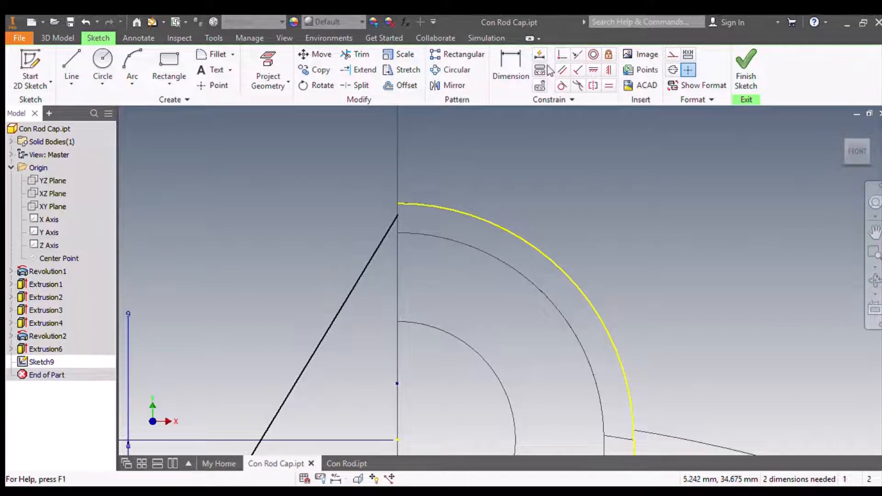
Make the line's upper end coincident with the upper endpoint of the projected lug edge to close the profile.
left_click(561, 57)
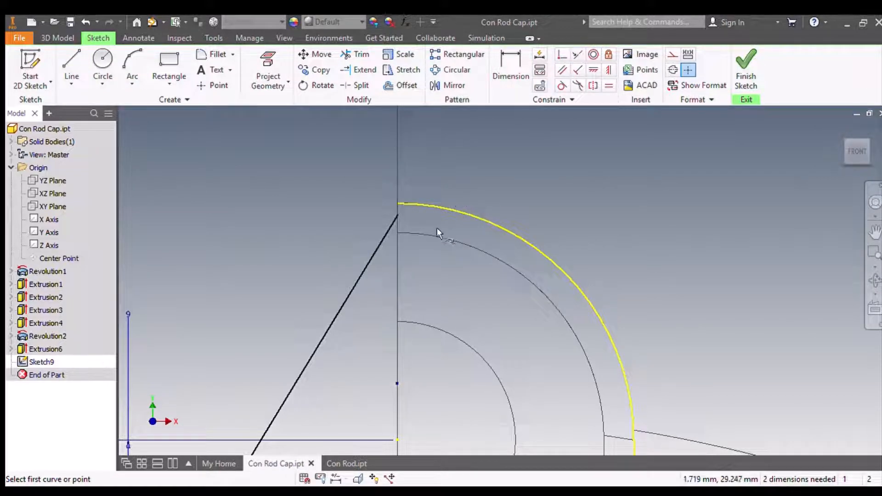
left_click(394, 220)
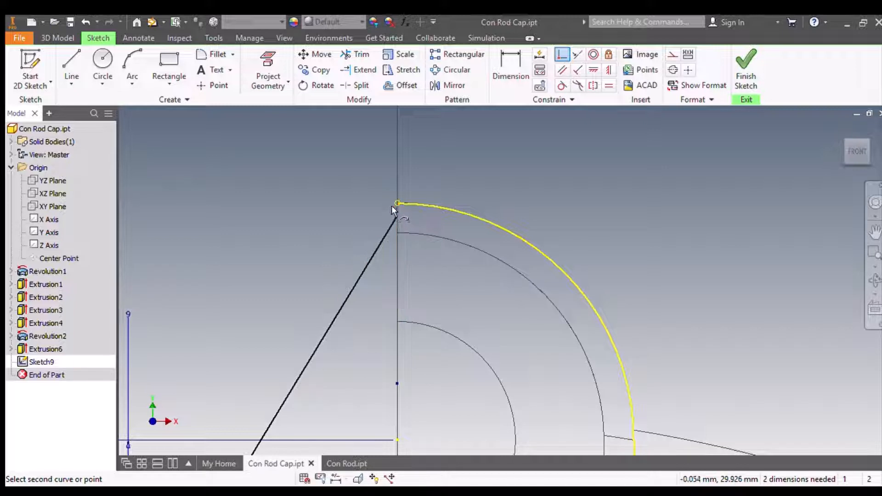
left_click(397, 205)
scroll(607, 200, "down", 3)
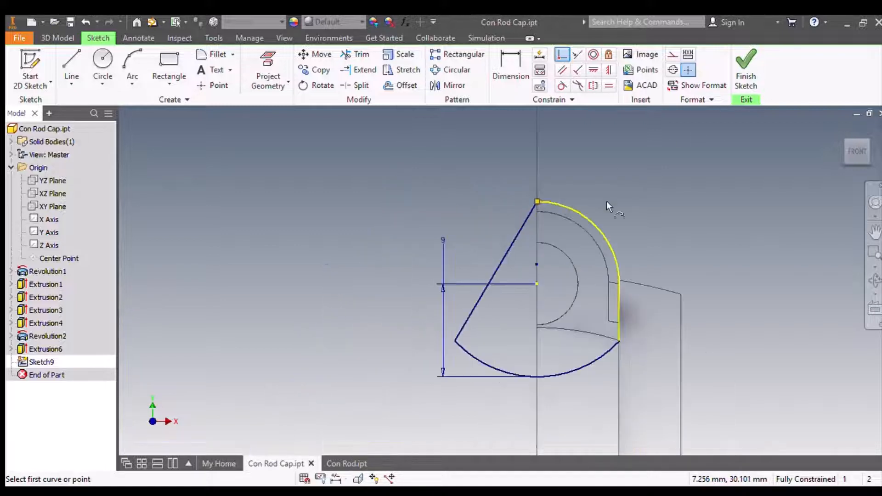
Finish the sketch and show the model shaded in the isometric home view.
left_click(745, 73)
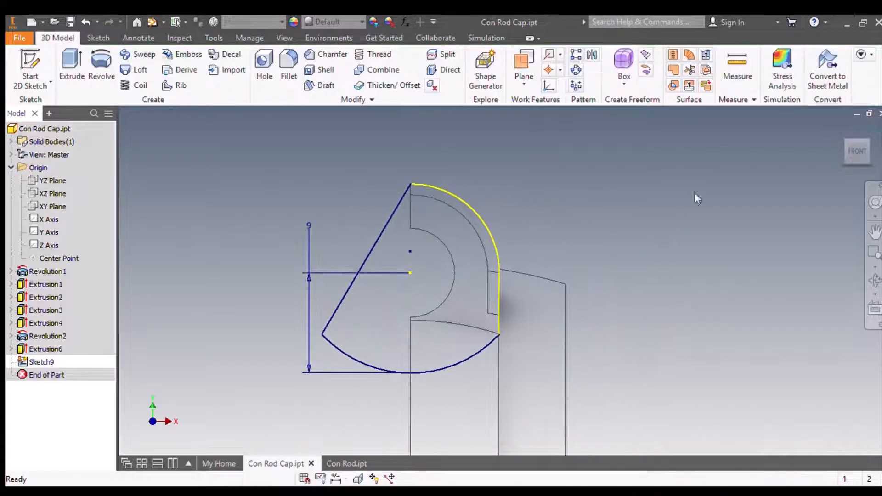
left_click(841, 130)
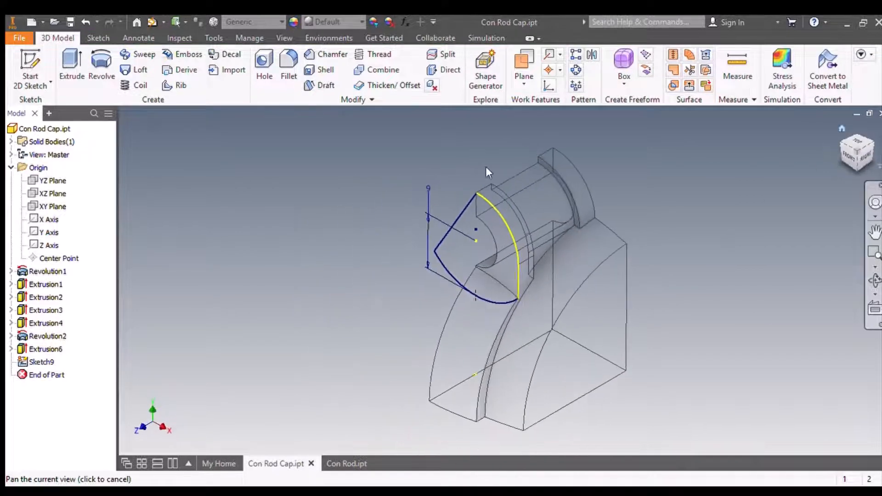
left_click(284, 37)
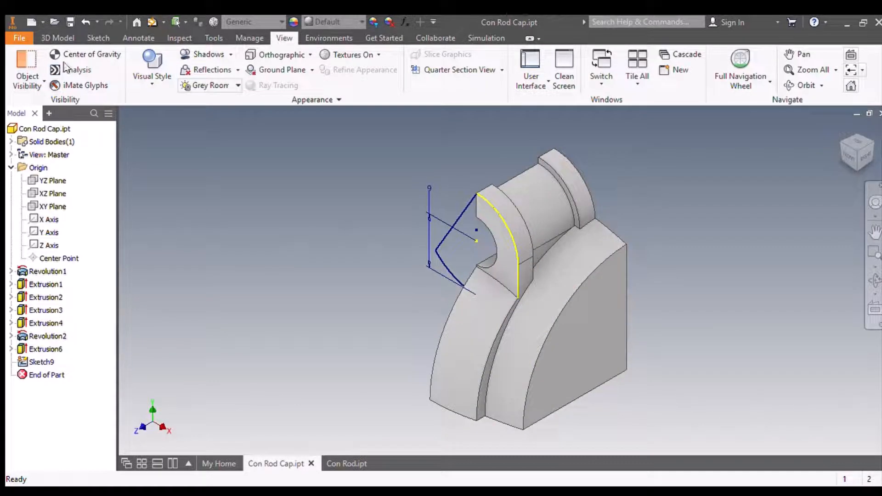
left_click(58, 38)
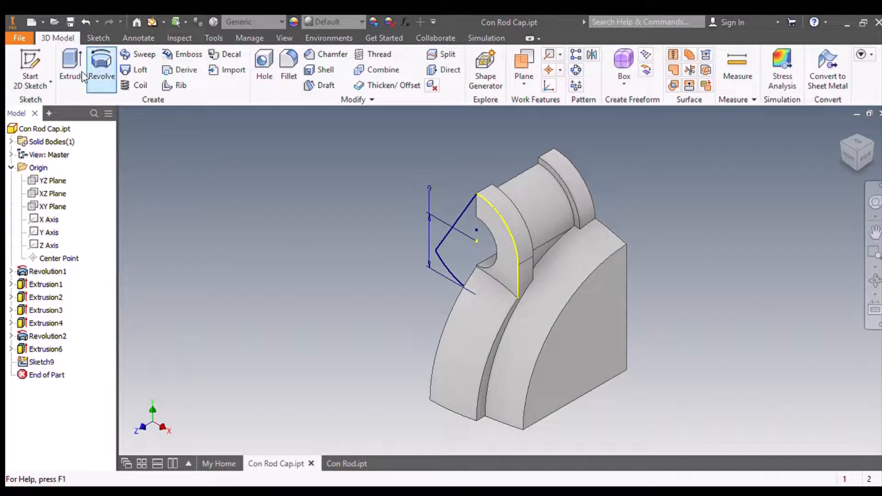
Cut the closed profile with Extrude through the part of the curved body in front of the lug.
left_click(72, 65)
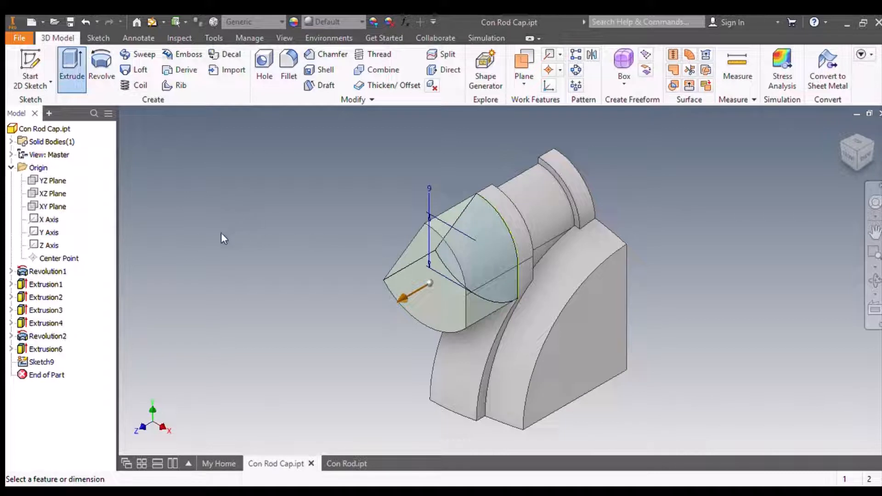
left_click(224, 214)
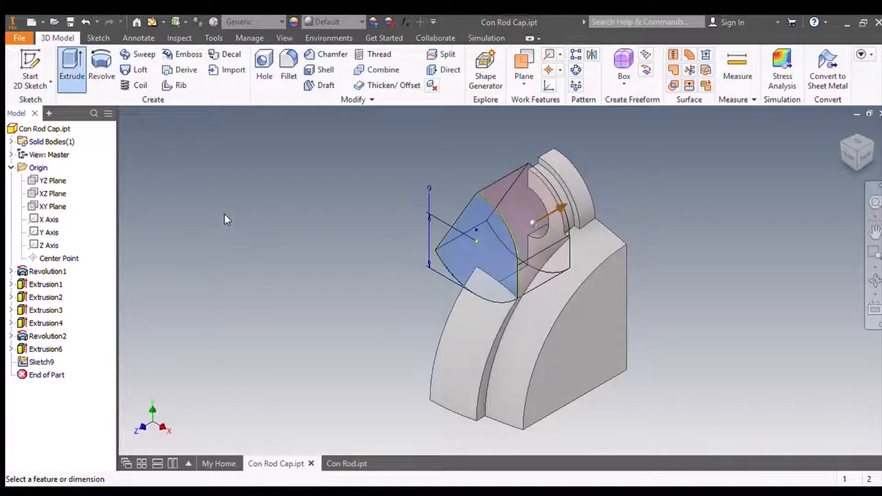
left_click(294, 239)
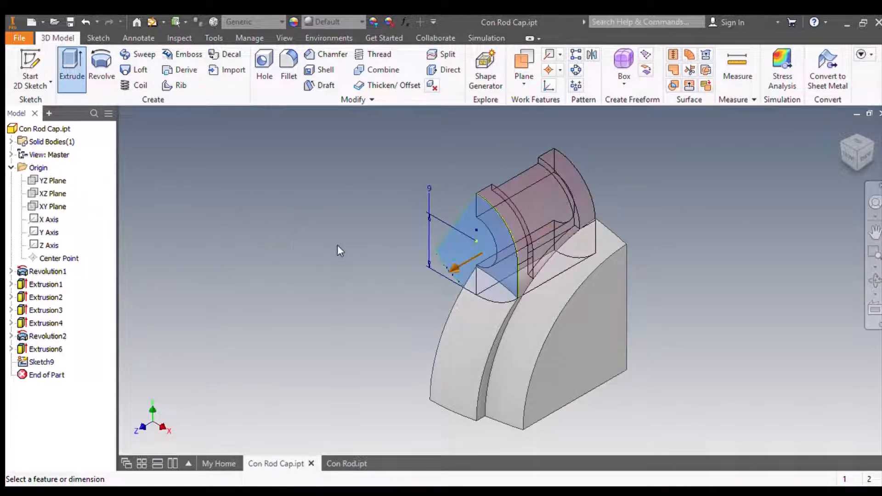
left_click(245, 239)
key("Return")
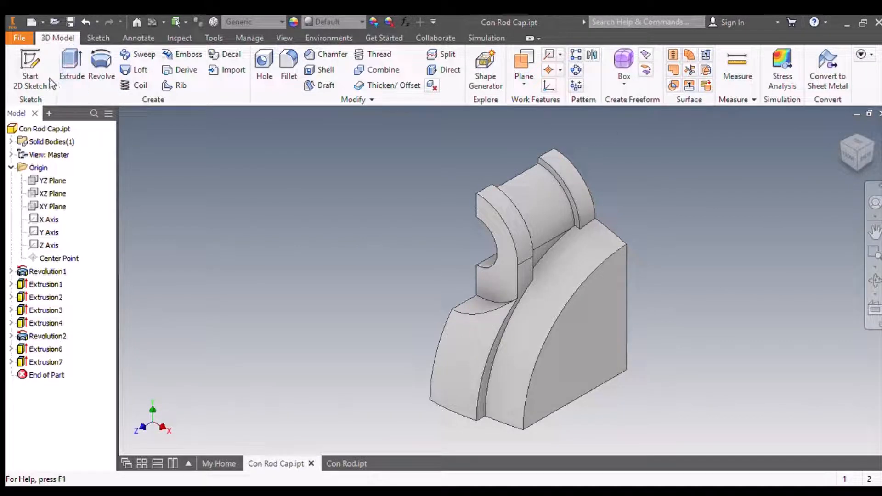
Start a sketch on the body's flat side face and draw a circle of about 18 mm radius centred on the projected origin.
left_click(23, 69)
left_click(598, 341)
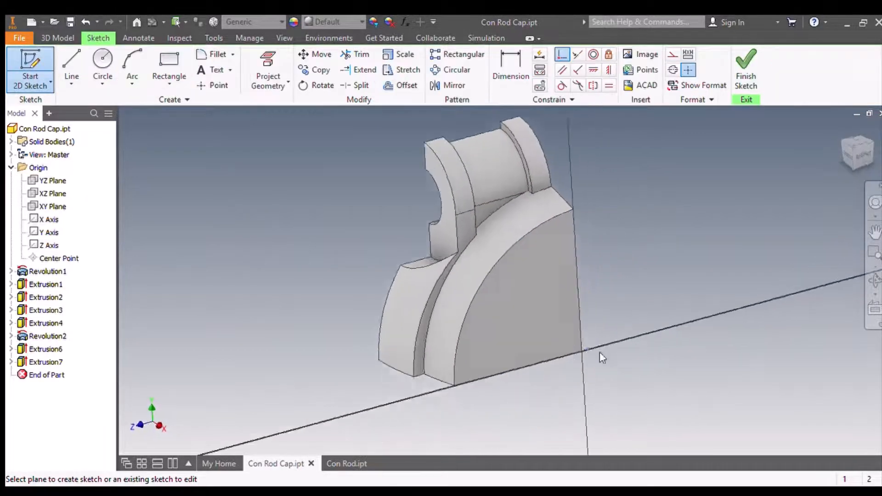
left_click(600, 352)
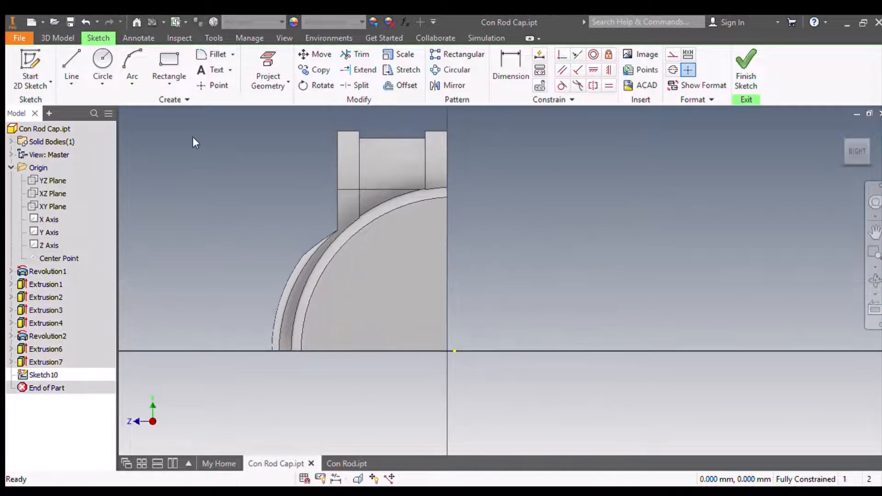
left_click(103, 62)
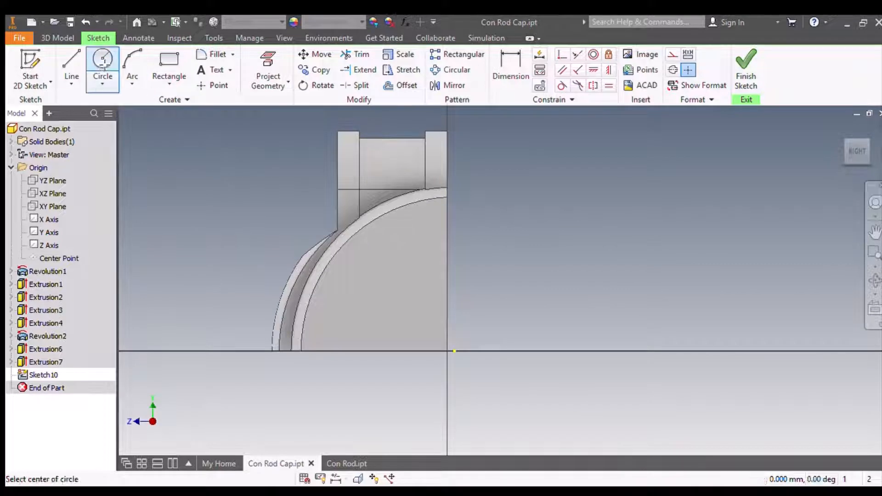
left_click(455, 351)
left_click(536, 248)
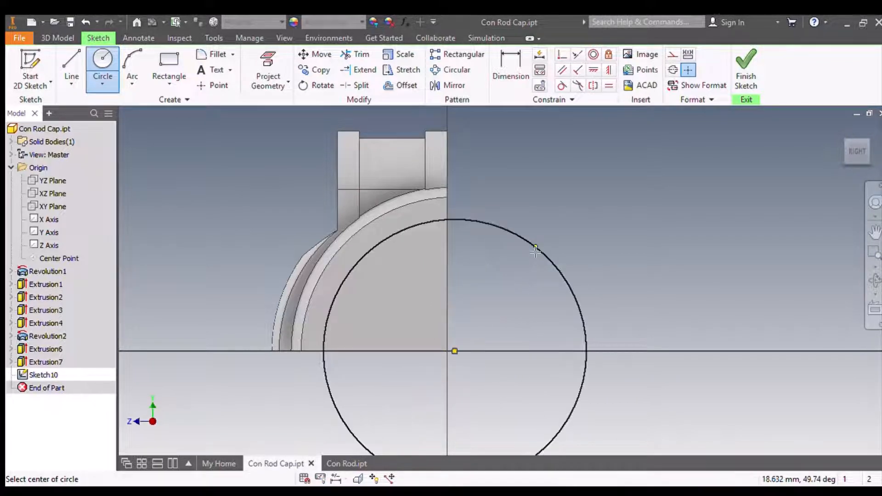
Dimension the circle on the cap's side face by radius and set the radius to 17 mm.
left_click(510, 69)
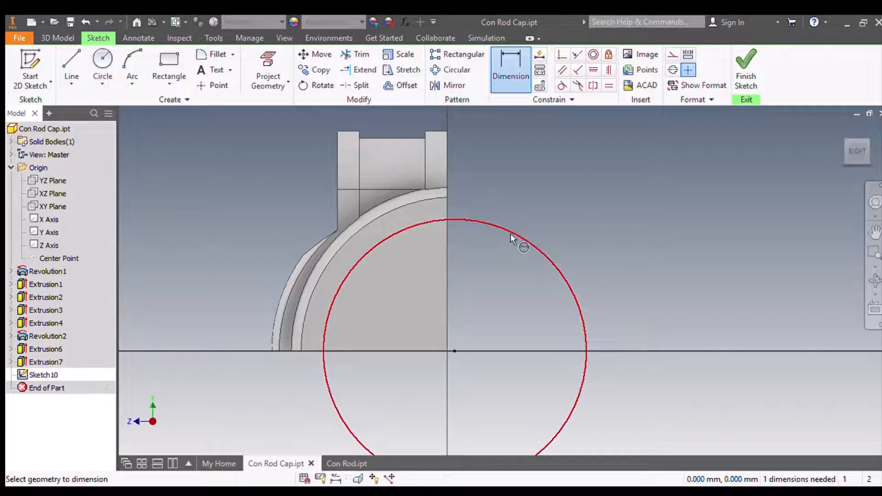
left_click(512, 233)
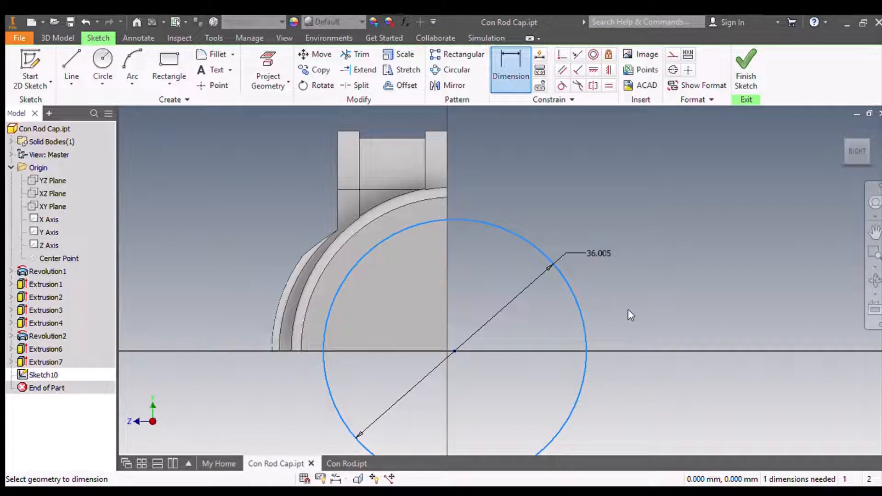
left_click(531, 225)
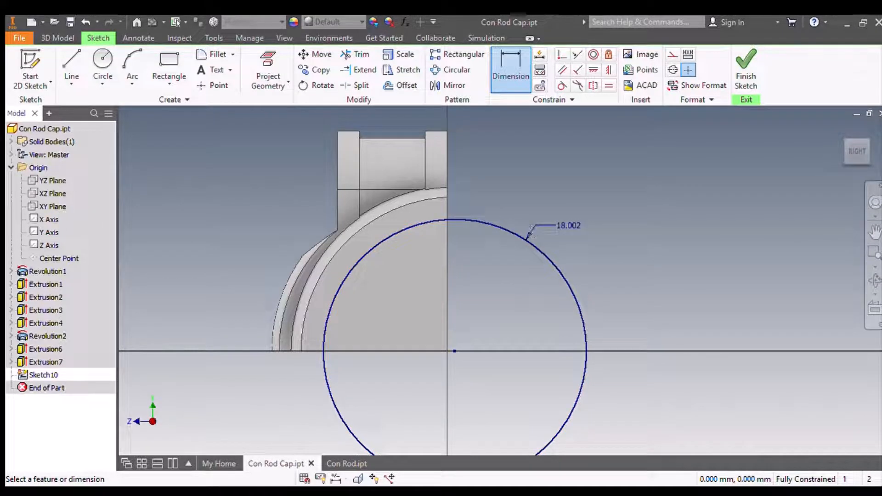
type("17")
key("Return")
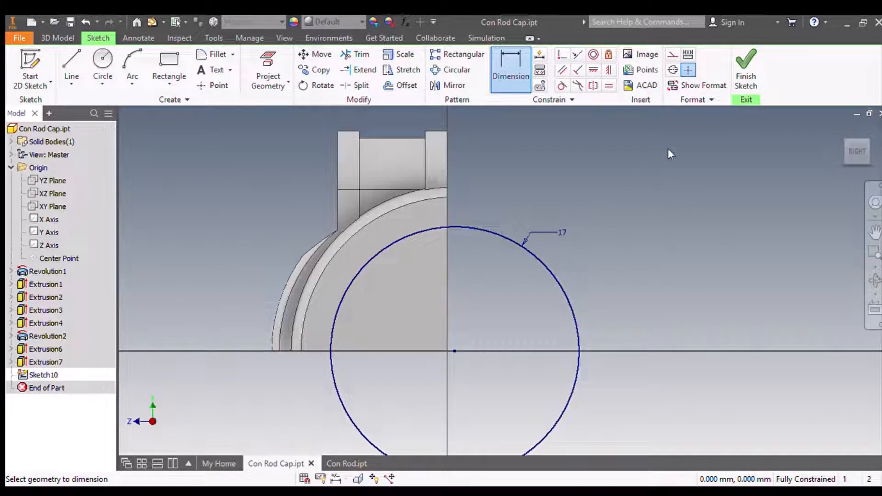
Finish the sketch and cut the 17 mm radius circle through the entire body with Extrude.
key("F6")
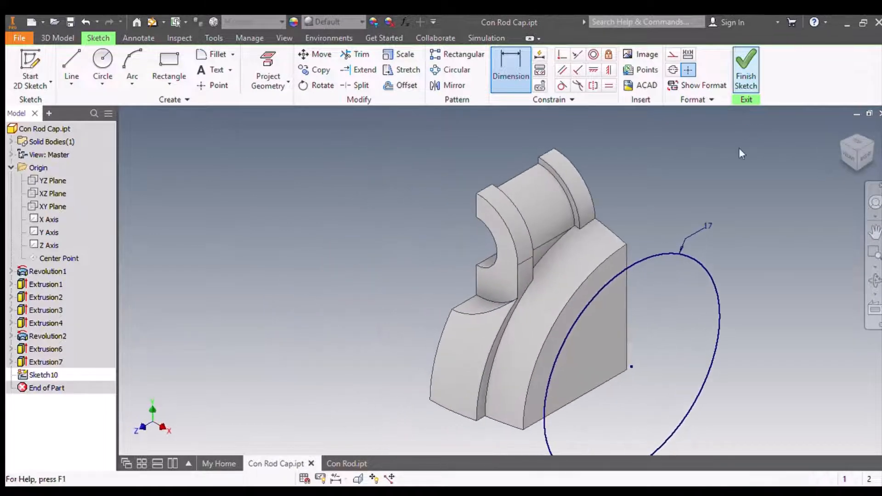
left_click(75, 65)
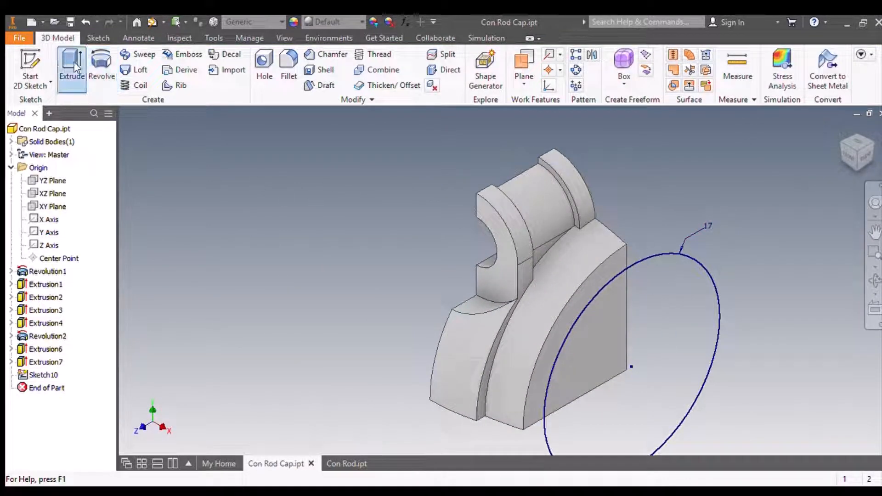
left_click(210, 215)
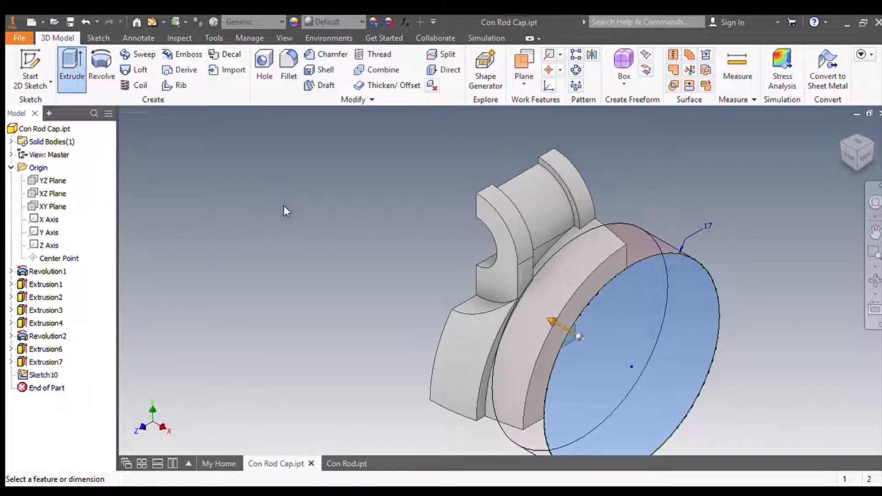
left_click(285, 241)
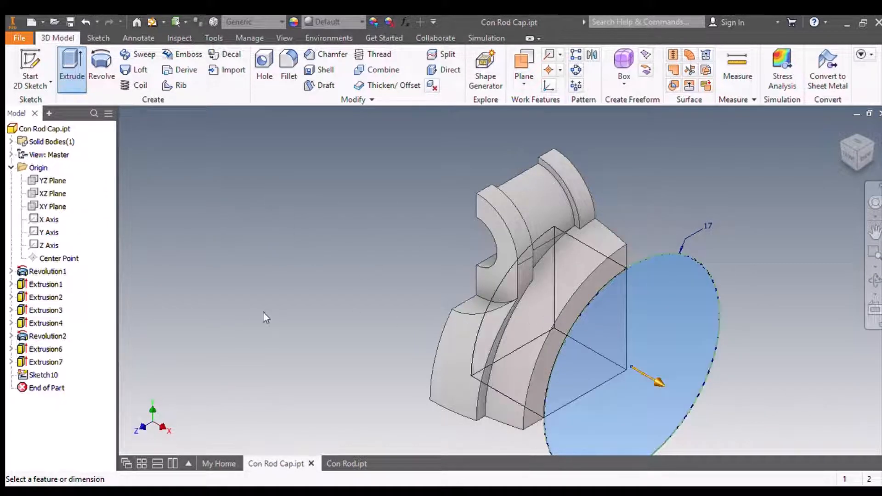
left_click(257, 297)
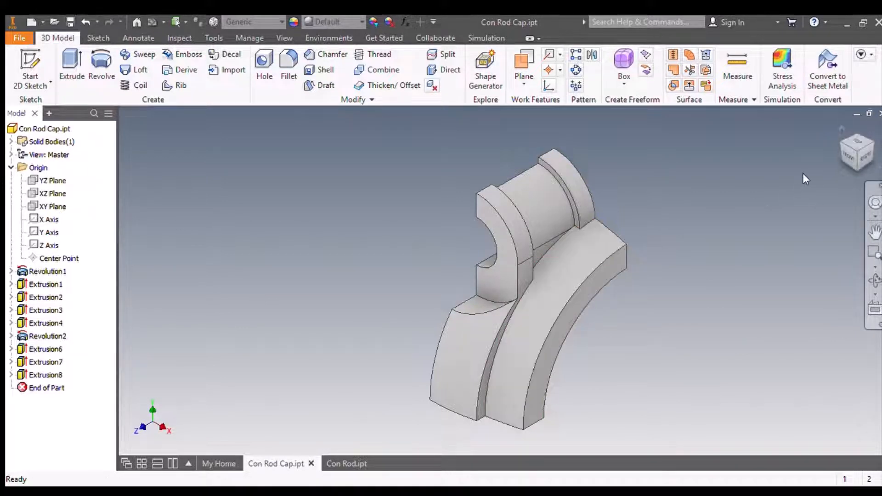
Mirror the whole solid about the flat face that splits the lug's bolt hole.
left_click(836, 142)
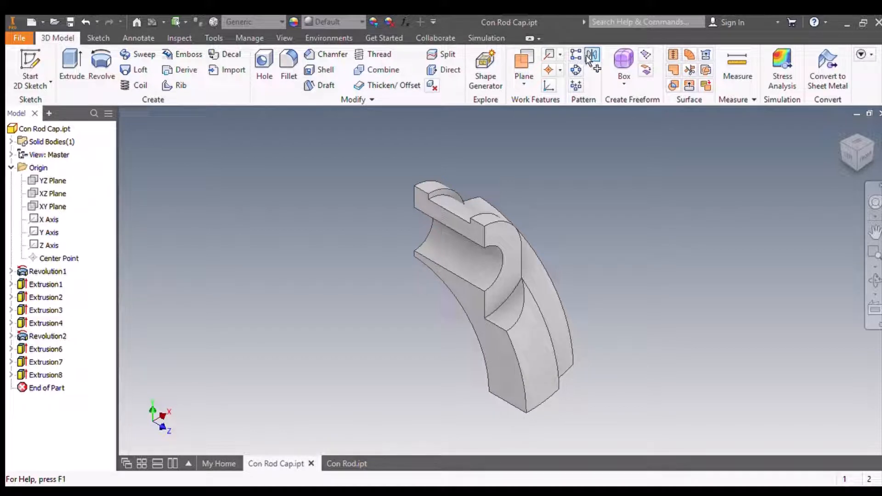
left_click(157, 209)
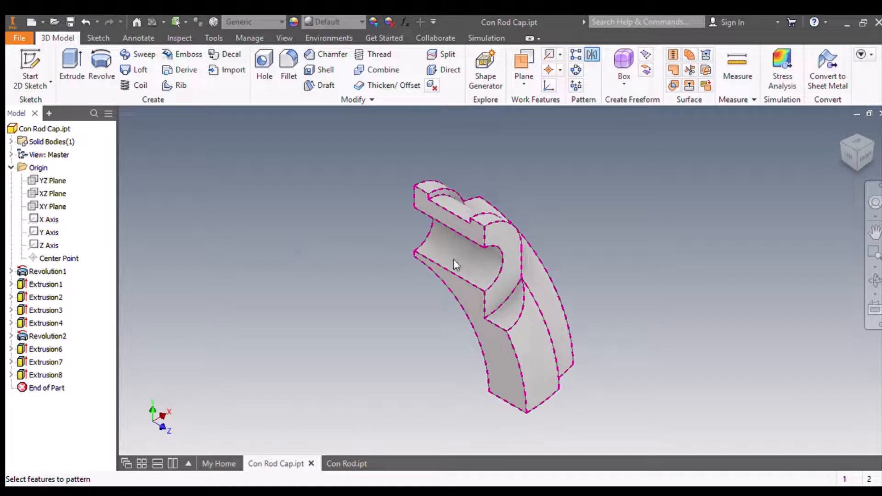
left_click(185, 214)
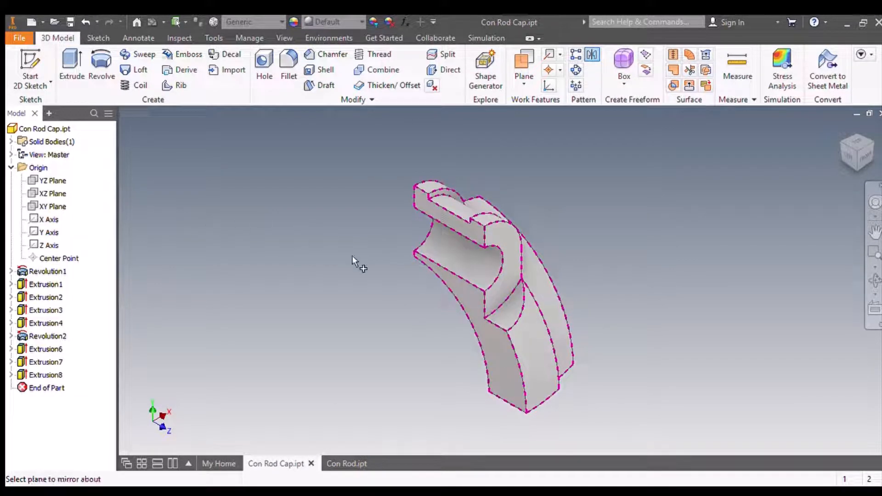
left_click(486, 342)
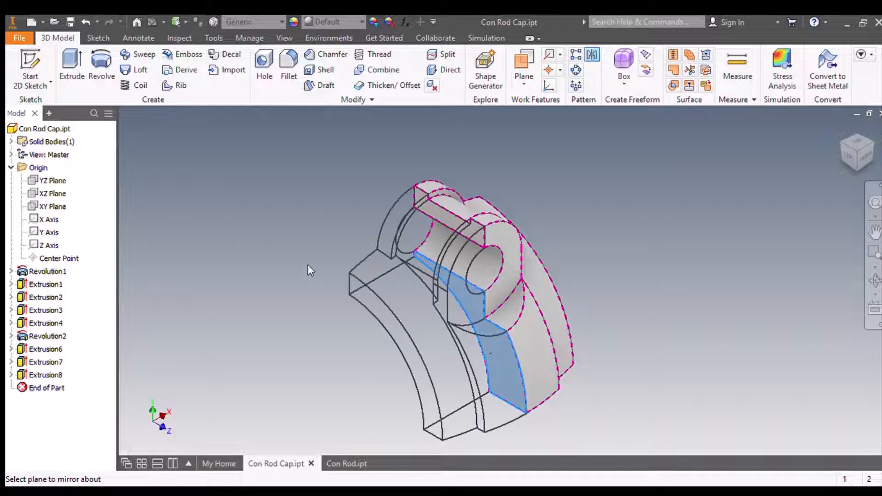
left_click(210, 277)
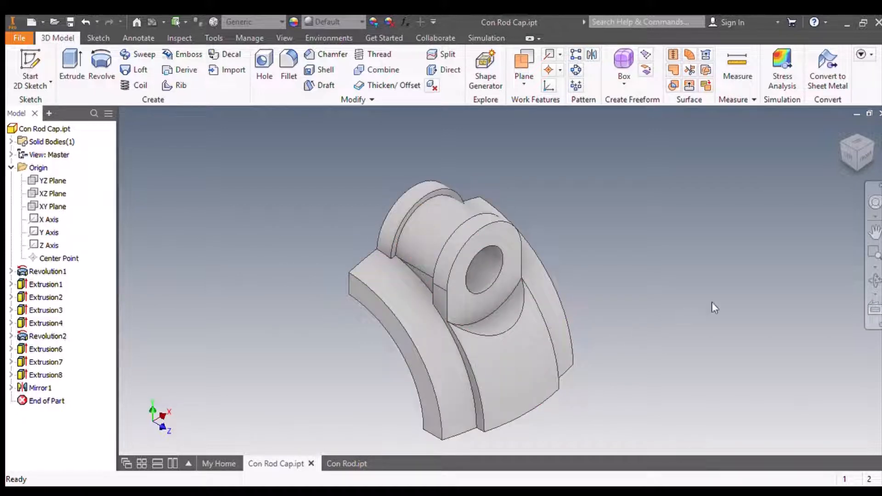
Mirror the whole solid about its flat bottom face to complete the cap, and return to the home view.
left_click(856, 175)
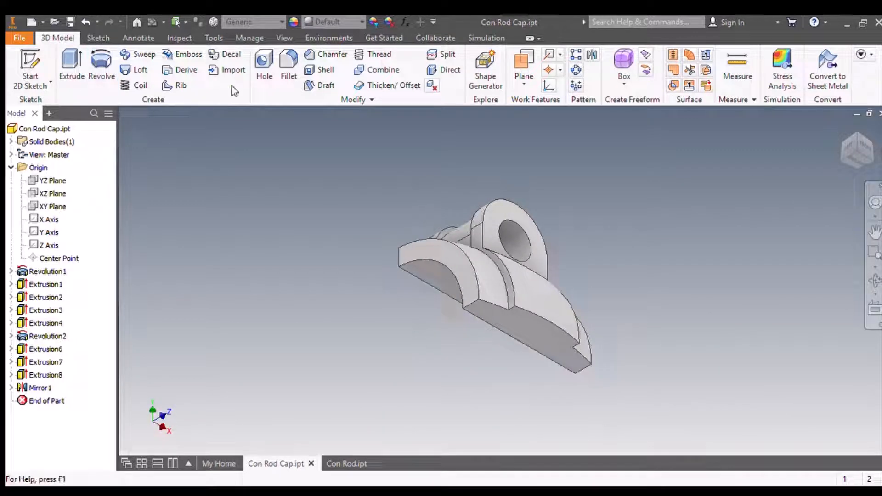
left_click(592, 56)
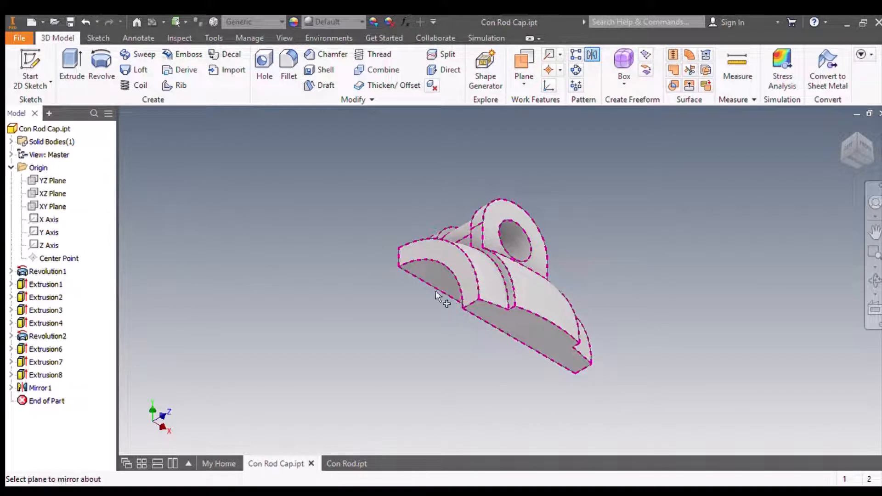
left_click(516, 321)
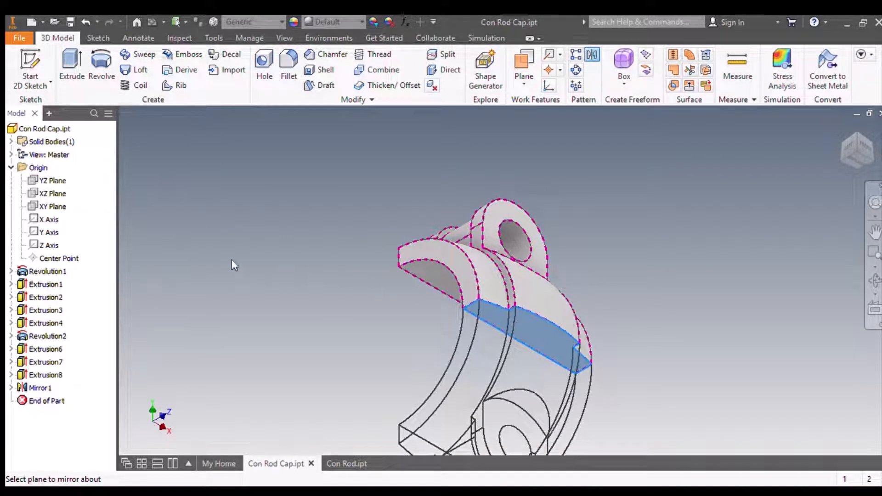
left_click(215, 281)
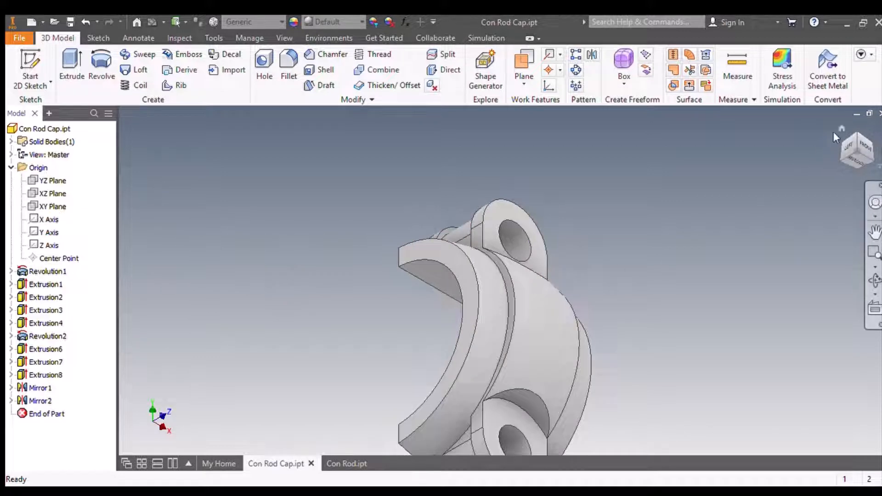
left_click(834, 130)
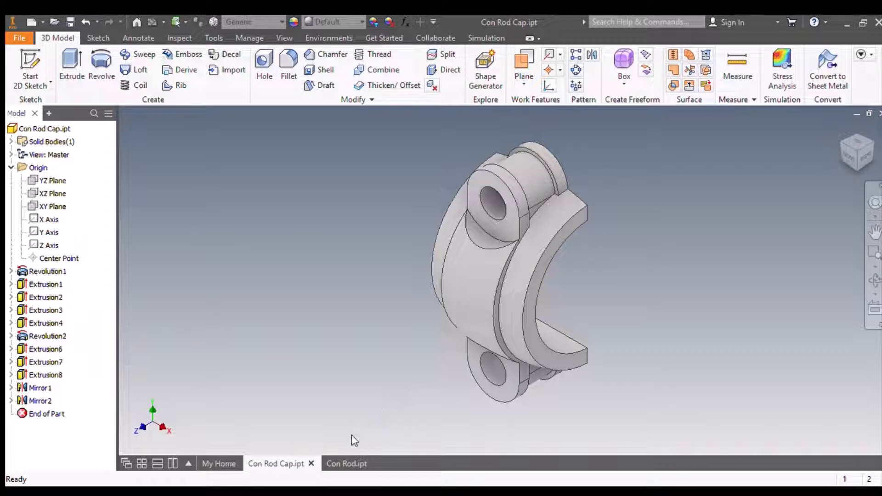
Switch to Con Rod.ipt and create a work plane offset 30 mm from the origin's XY Plane.
left_click(345, 464)
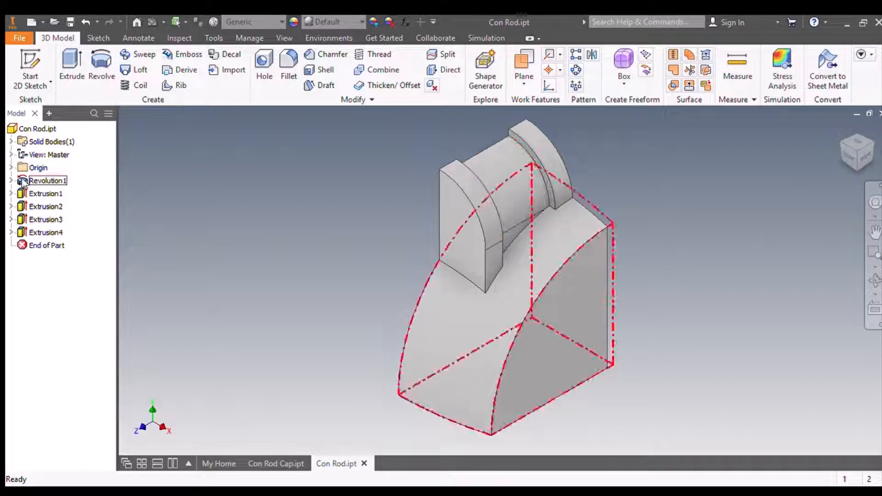
left_click(10, 168)
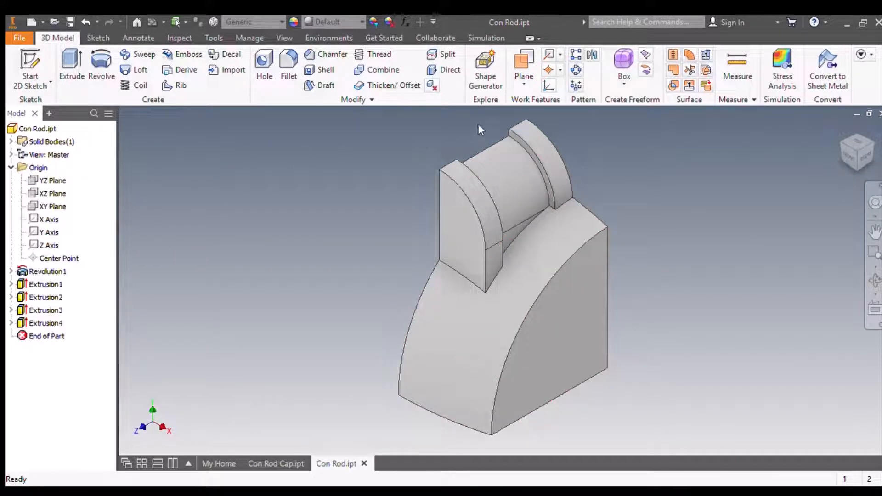
left_click(523, 87)
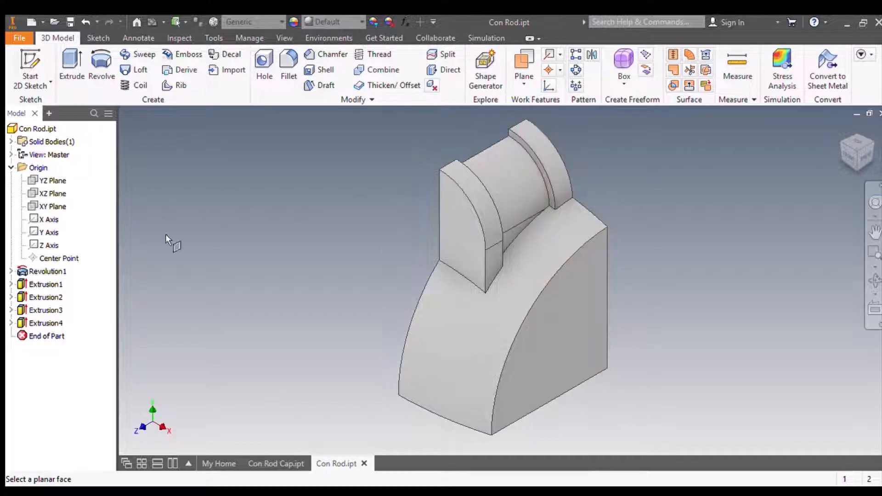
left_click(53, 206)
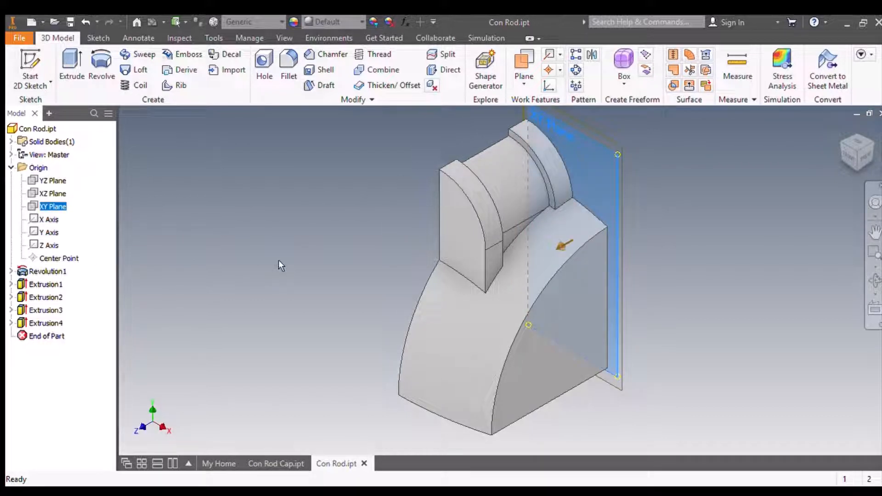
type("30")
key("Return")
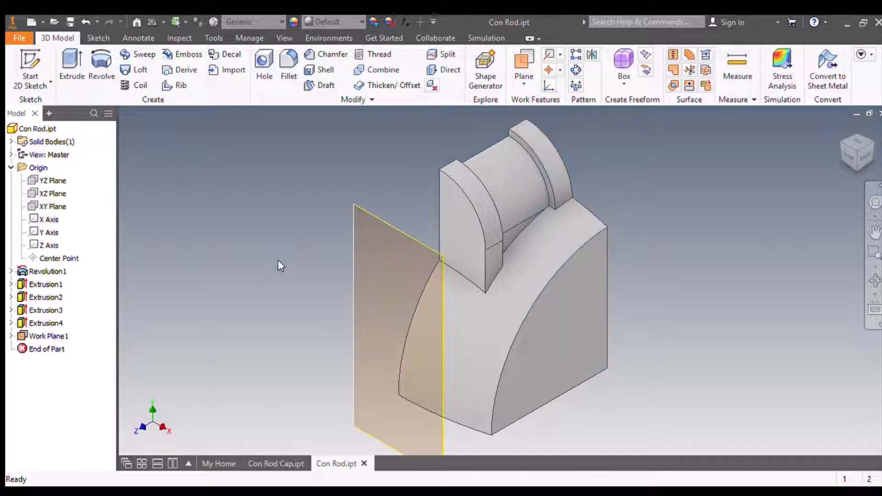
Start a 2D sketch on the offset work plane in front of the body.
scroll(330, 287, "down", 5)
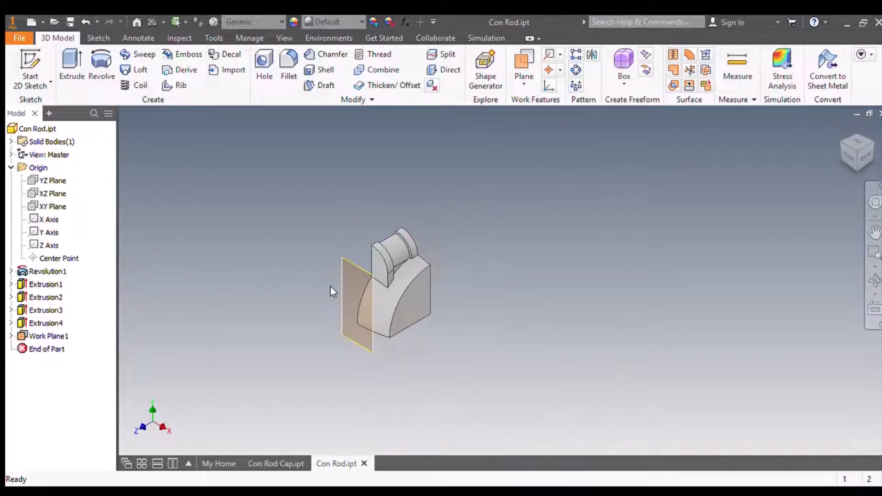
middle_click_drag(330, 286, 479, 264)
scroll(490, 263, "up", 3)
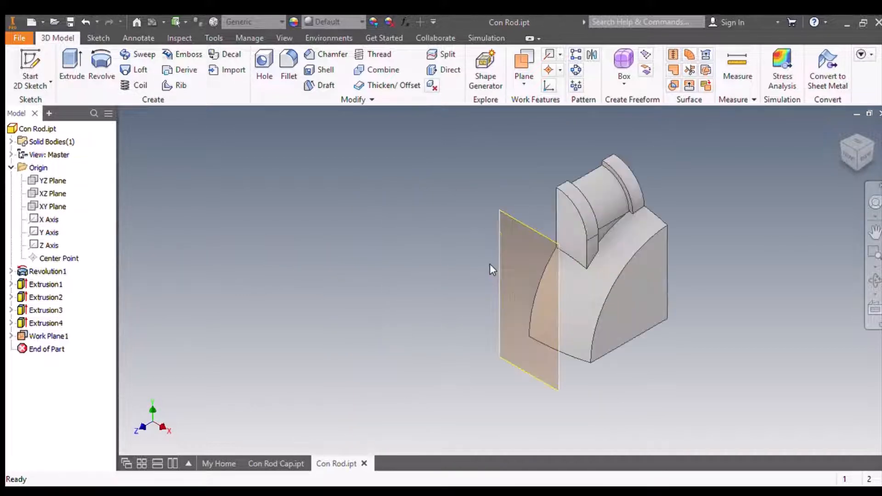
left_click(30, 65)
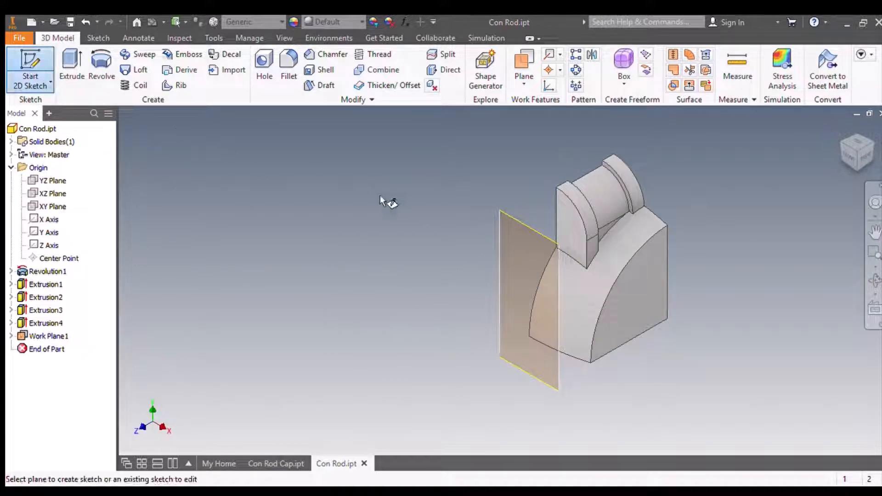
left_click(505, 230)
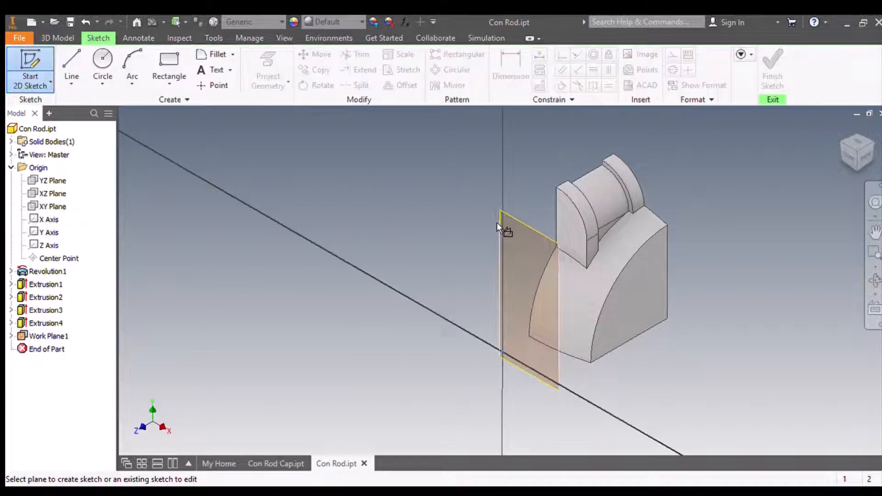
mouse_move(638, 178)
middle_mouse_down()
mouse_move(523, 262)
mouse_move(508, 258)
middle_mouse_up()
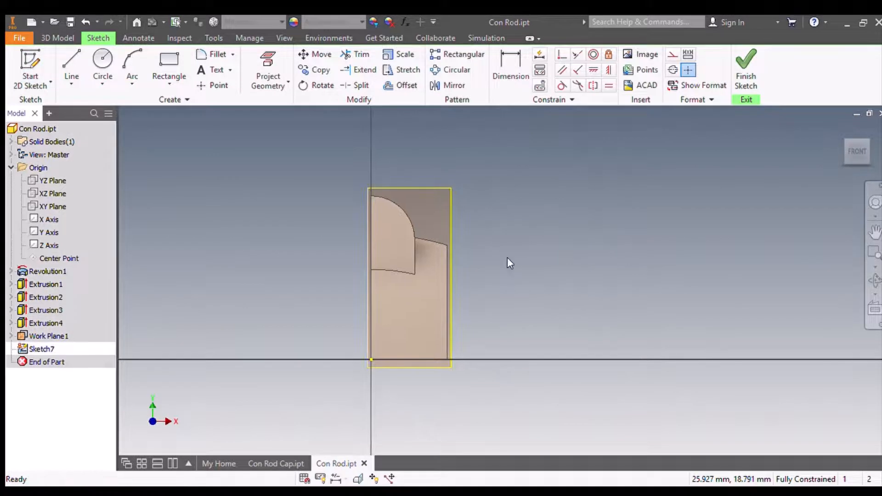
Draw a closed inverted-L line profile beside the body, about 10.5 mm wide and 14 mm tall, with its foot pointing away from the body.
left_click(72, 69)
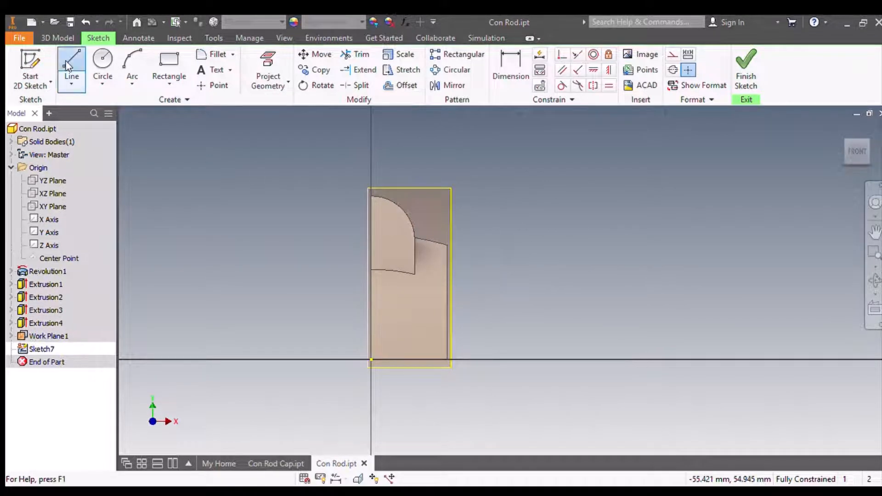
left_click(522, 325)
left_click(523, 248)
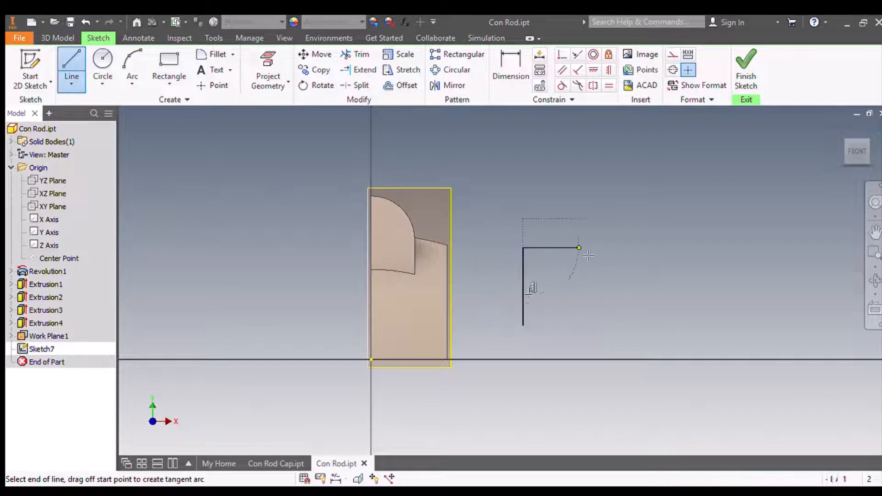
left_click(580, 248)
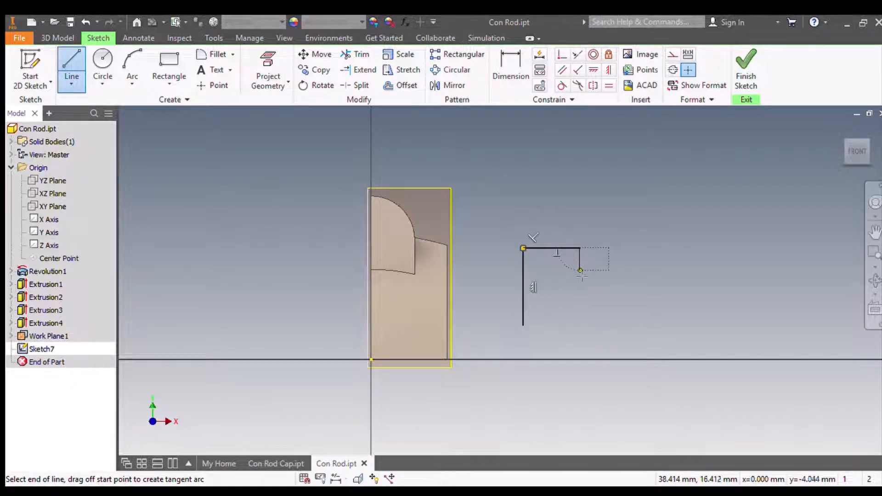
left_click(580, 272)
left_click(552, 271)
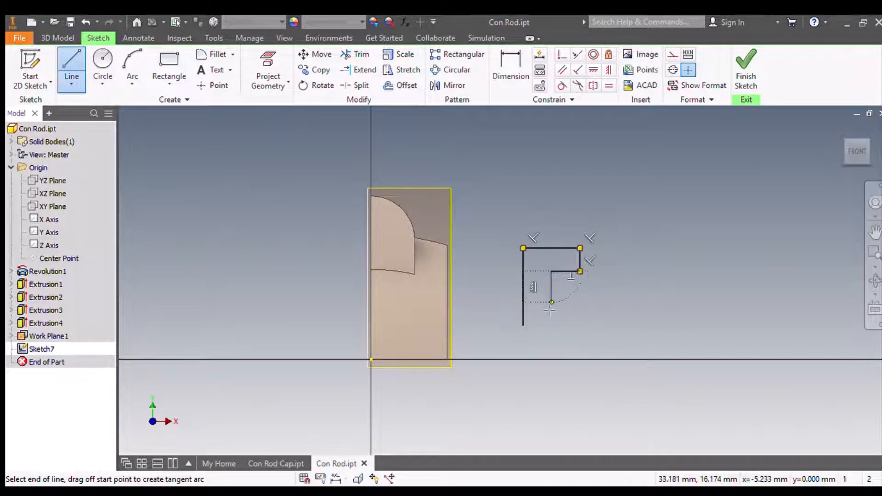
left_click(551, 324)
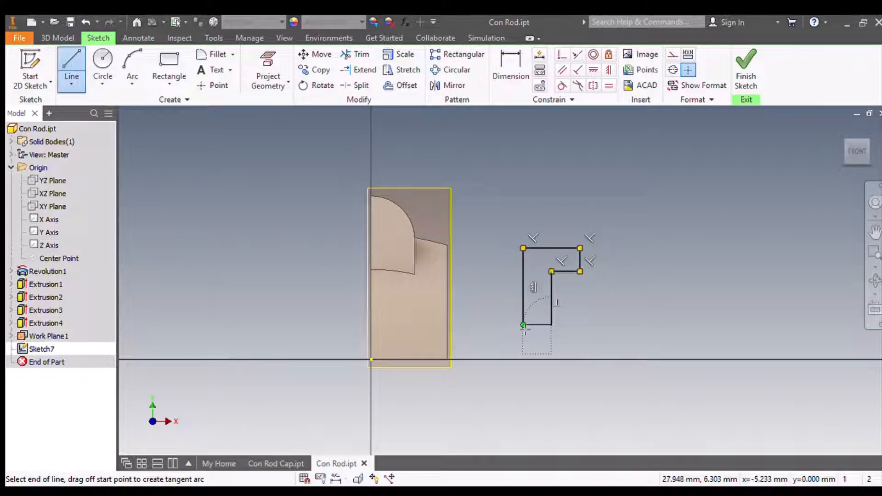
left_click(523, 325)
key("Escape")
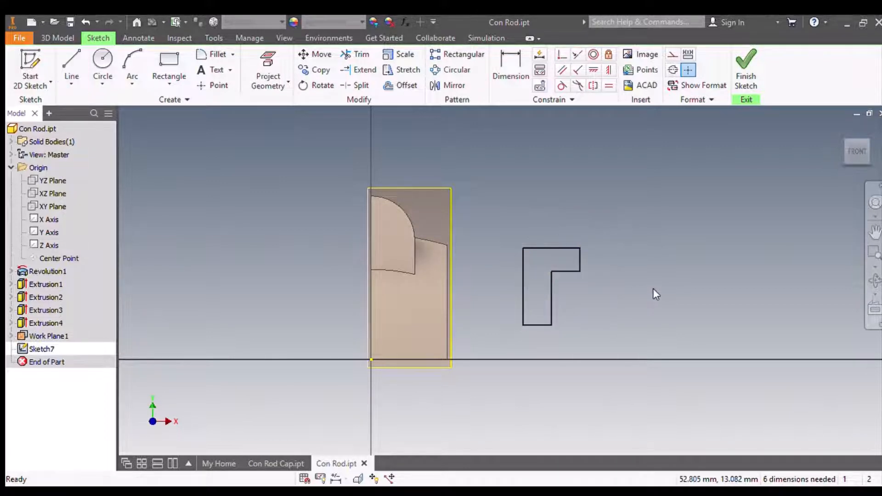
Dimension the short vertical end edge of the inverted-L profile's foot at 4 mm.
left_click(511, 69)
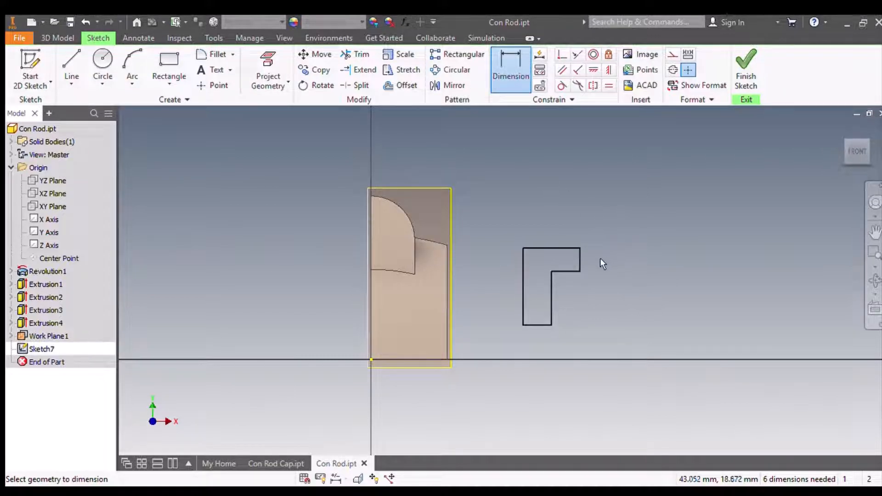
left_click(577, 261)
left_click(611, 232)
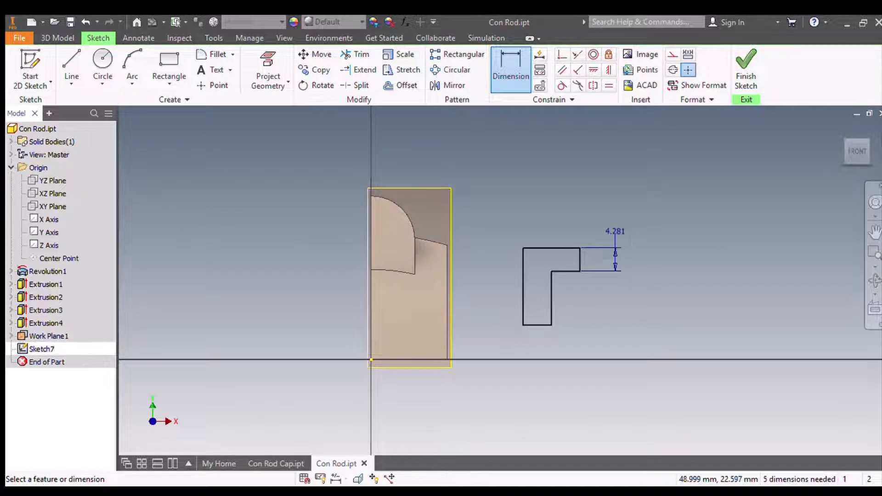
type("4")
key("Return")
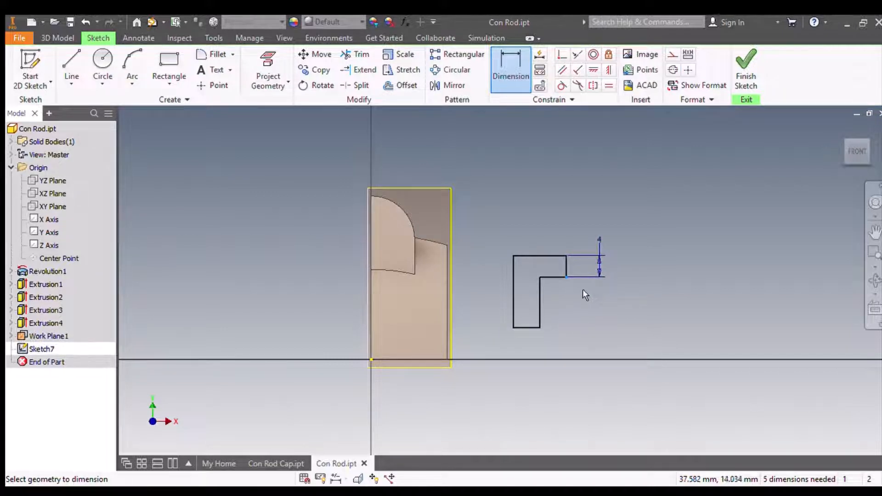
key("Escape")
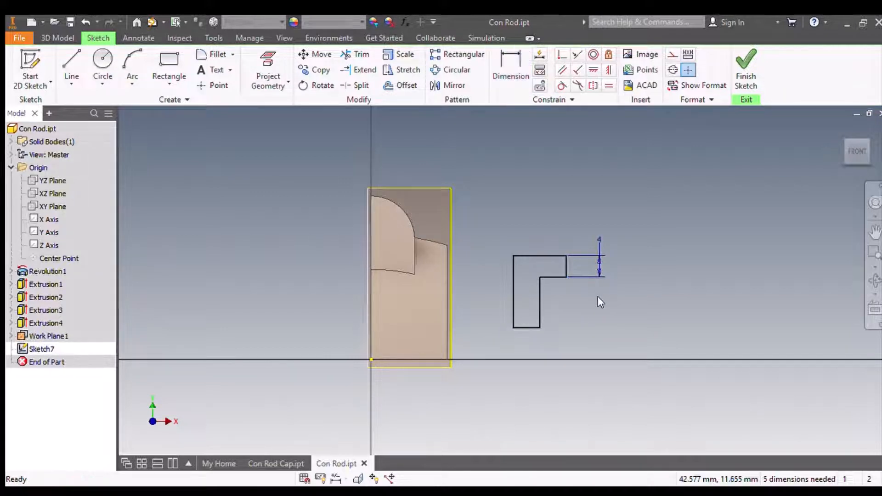
Delete the profile's top horizontal line and stretch the long vertical line nearest the body upward past the foot.
left_click(527, 256)
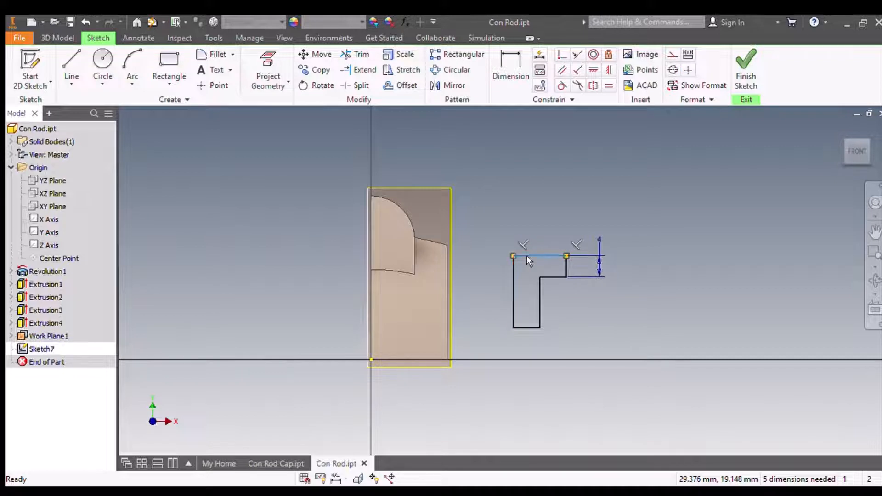
key("Delete")
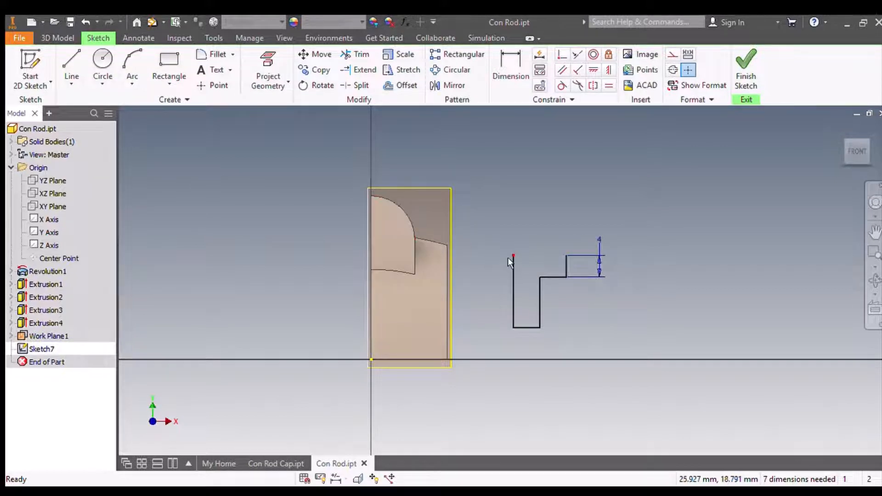
left_click_drag(508, 258, 510, 241)
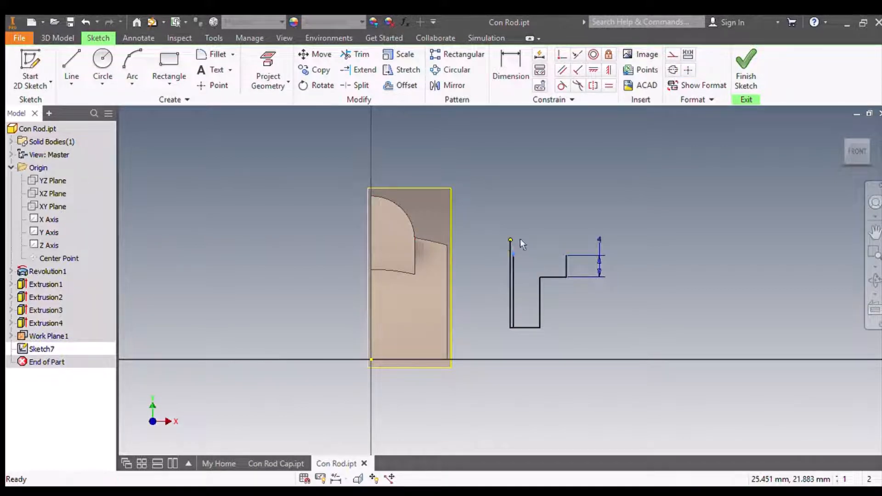
Dimension the vertical gap between the upper ends of the long line and the foot's end edge at 1 mm.
left_click(512, 64)
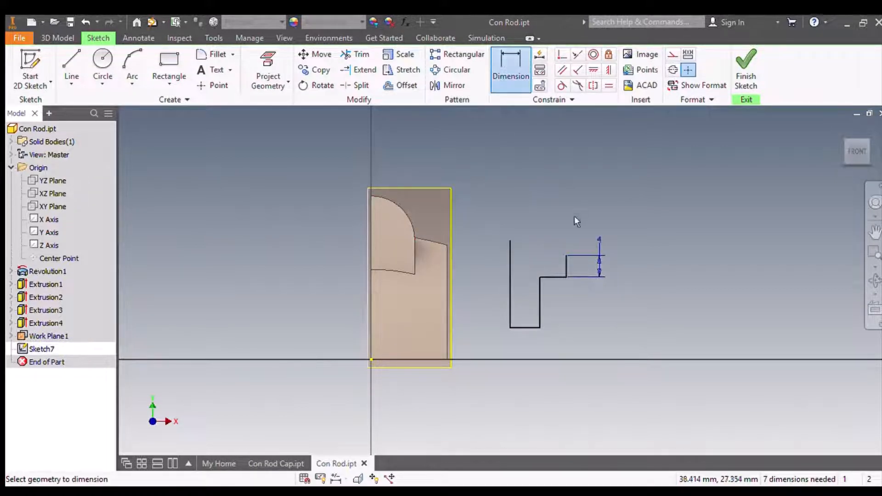
left_click(509, 240)
left_click(566, 256)
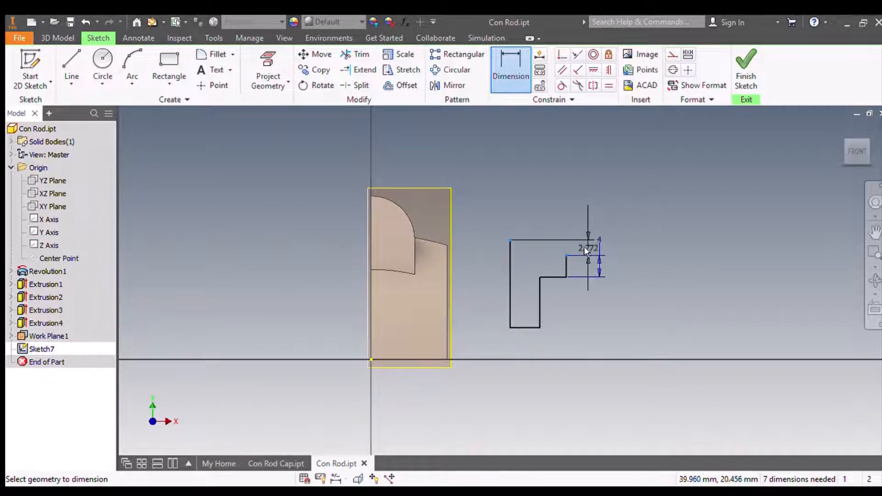
left_click(576, 225)
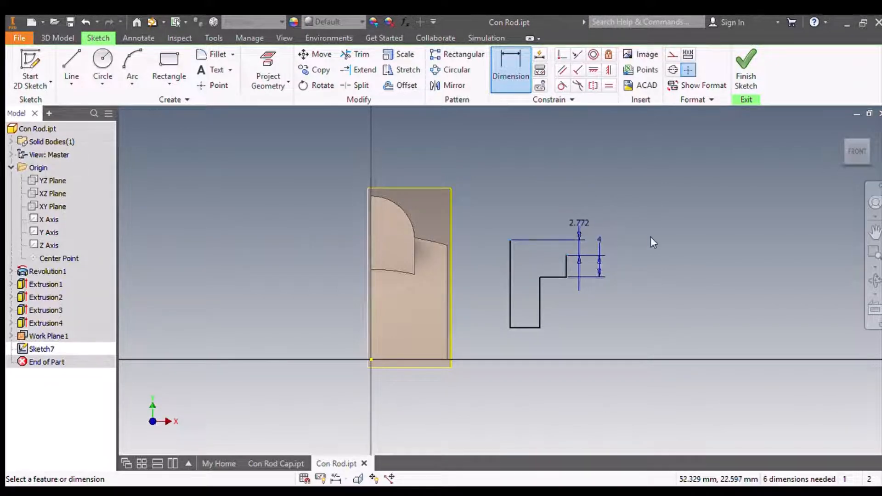
type("1")
key("Return")
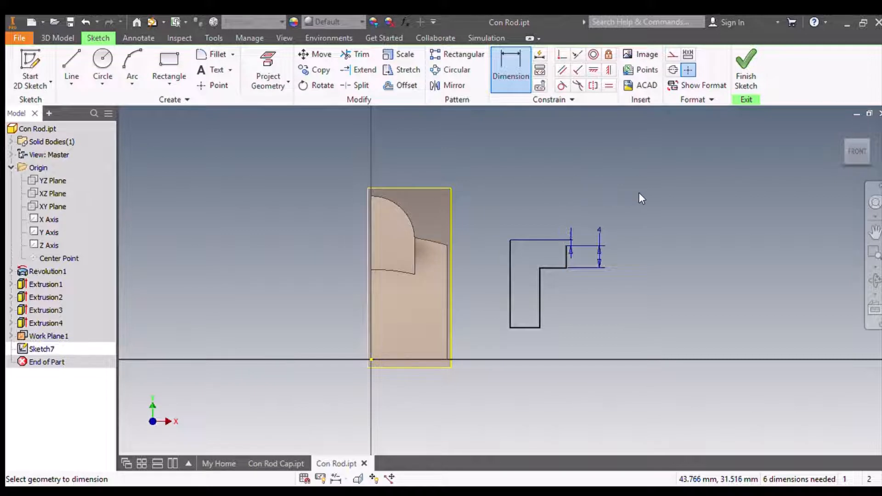
key("Escape")
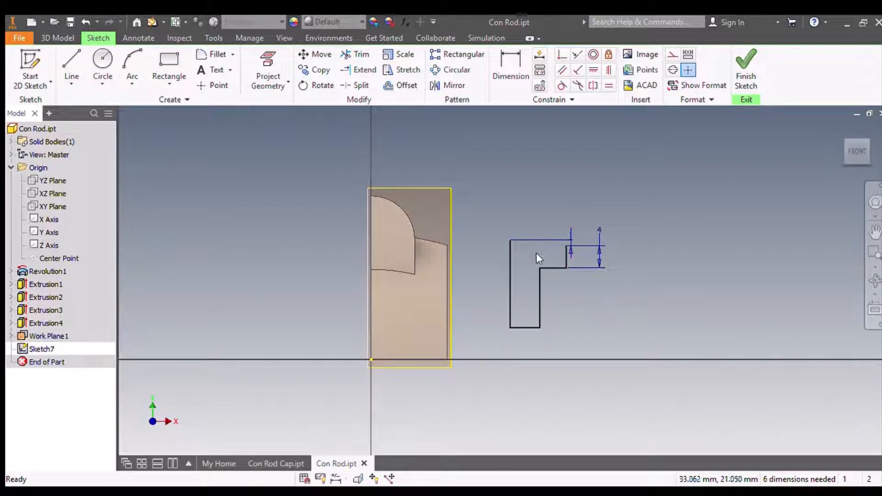
Convert the long vertical line nearest the body and the profile's short bottom line to centerlines.
left_click(508, 287)
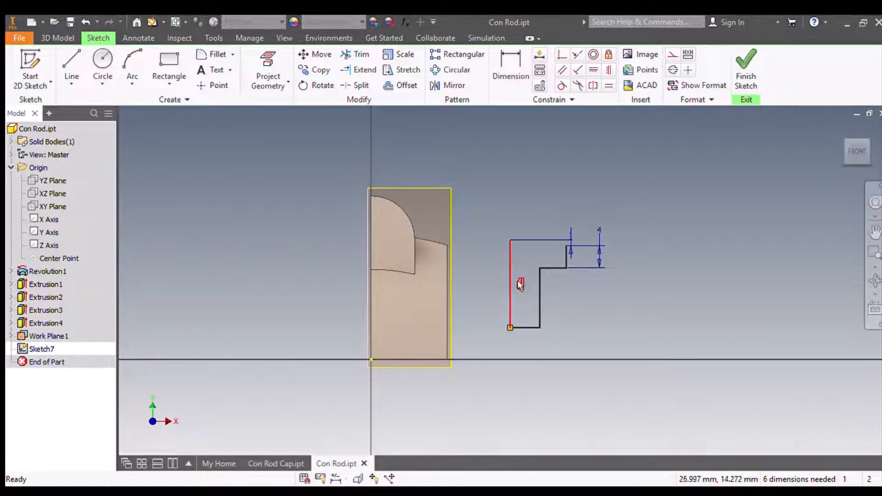
left_click(672, 70)
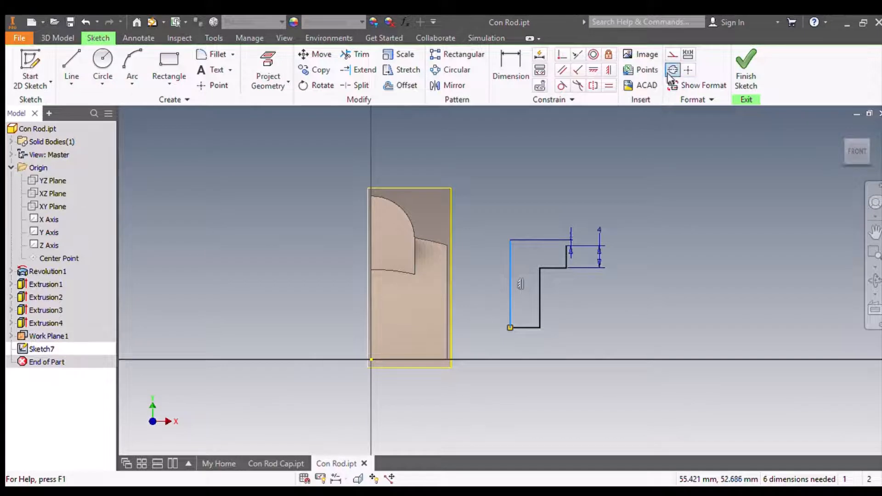
key("Escape")
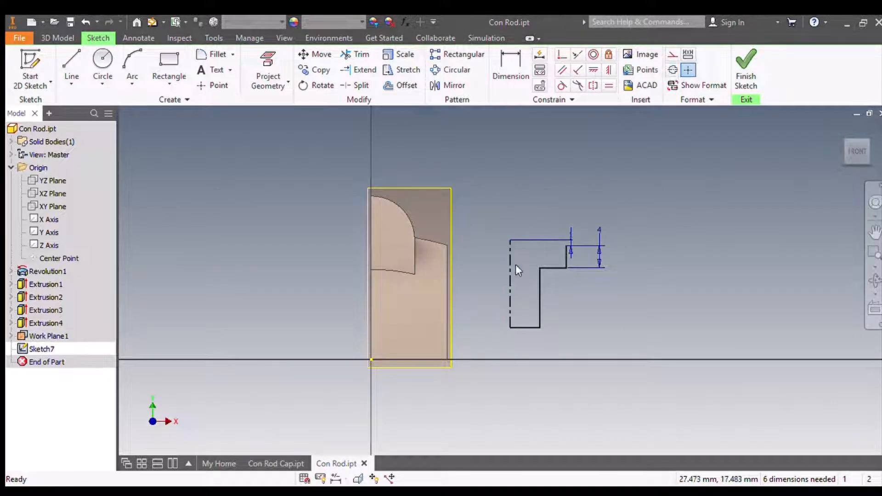
left_click(517, 328)
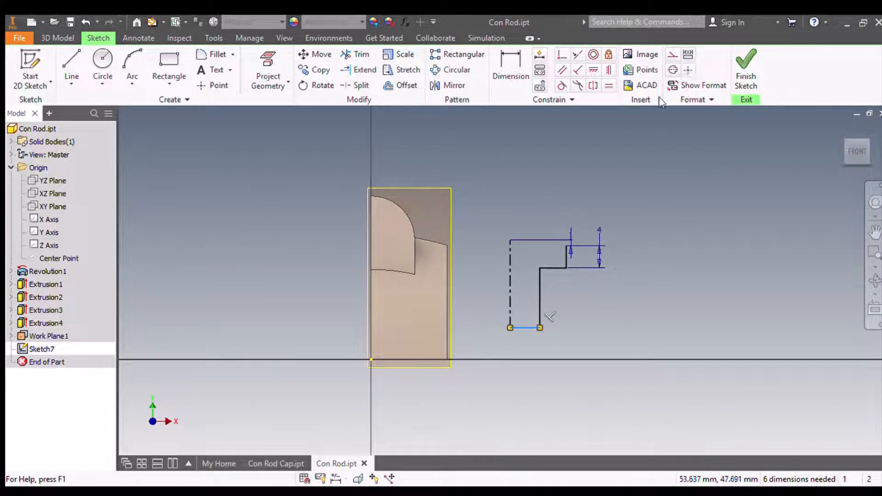
left_click(673, 69)
left_click(602, 298)
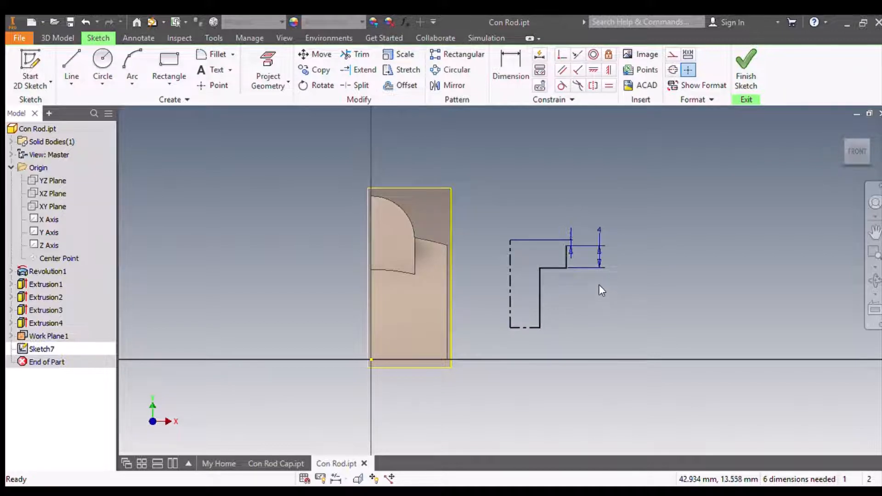
Dimension the foot's outer end edge from the vertical centerline as an 11 mm diameter.
left_click(508, 260)
left_click(564, 257)
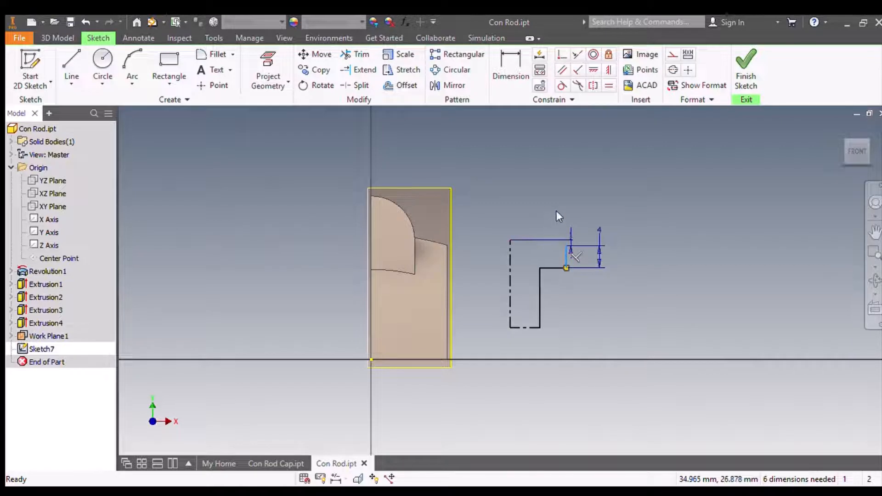
left_click(511, 69)
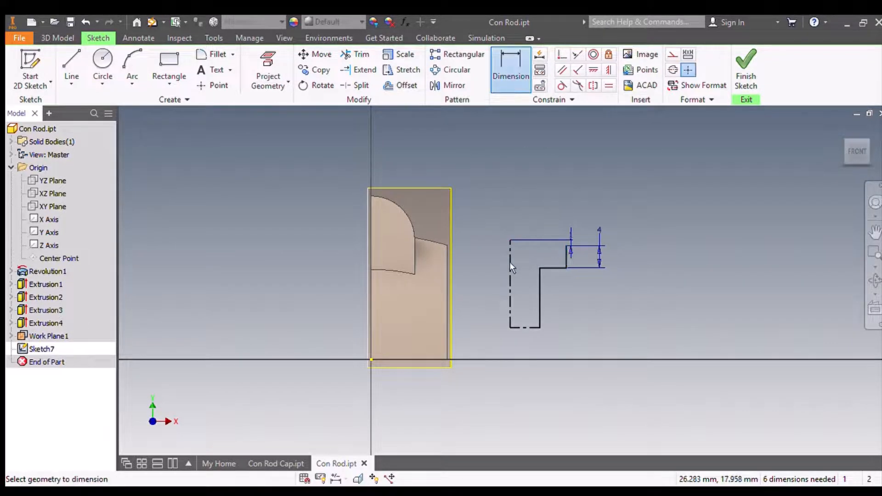
left_click(508, 262)
left_click(566, 256)
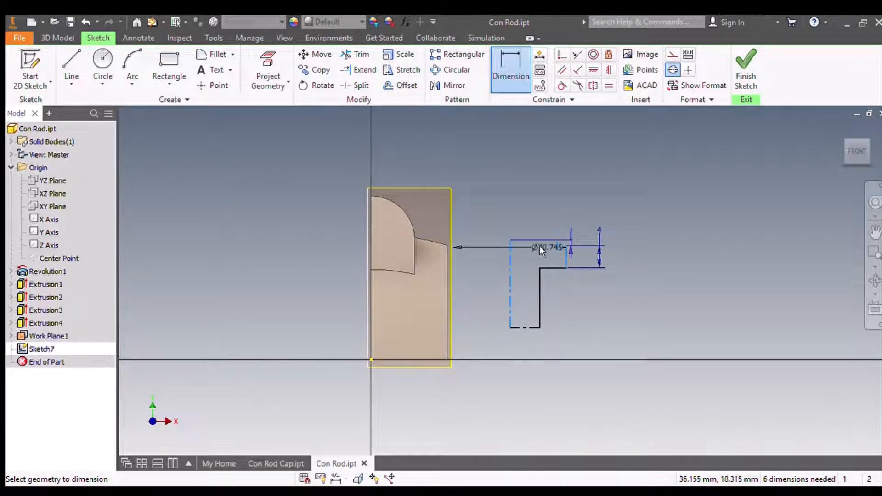
left_click(597, 209)
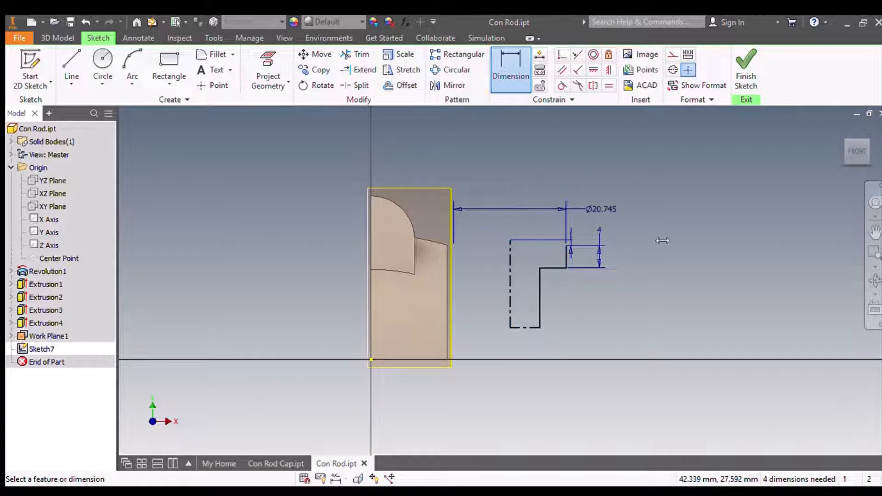
type("11")
key("Return")
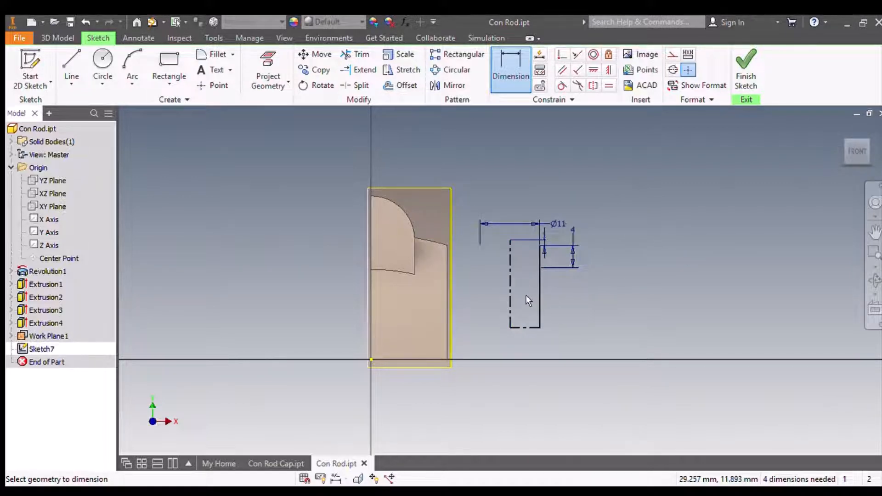
key("Escape")
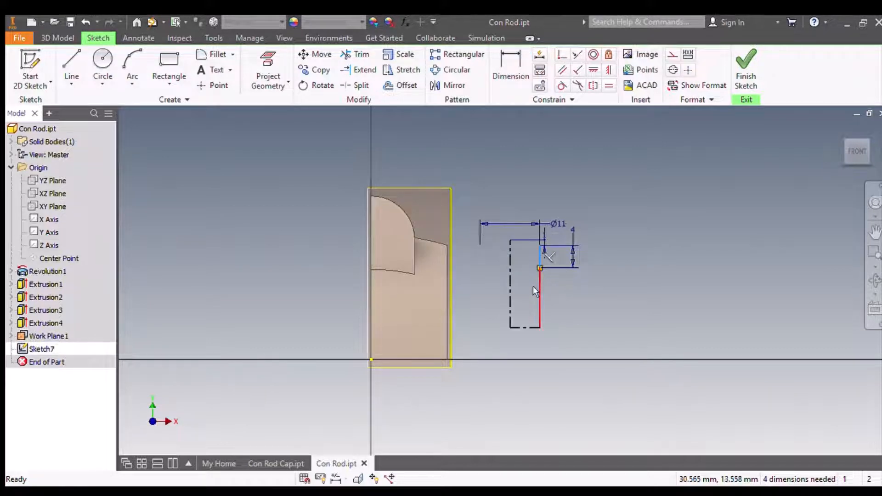
Move the inner vertical line closer to the centerline and dimension it from that centerline as a 5 mm diameter.
left_click_drag(534, 288, 527, 293)
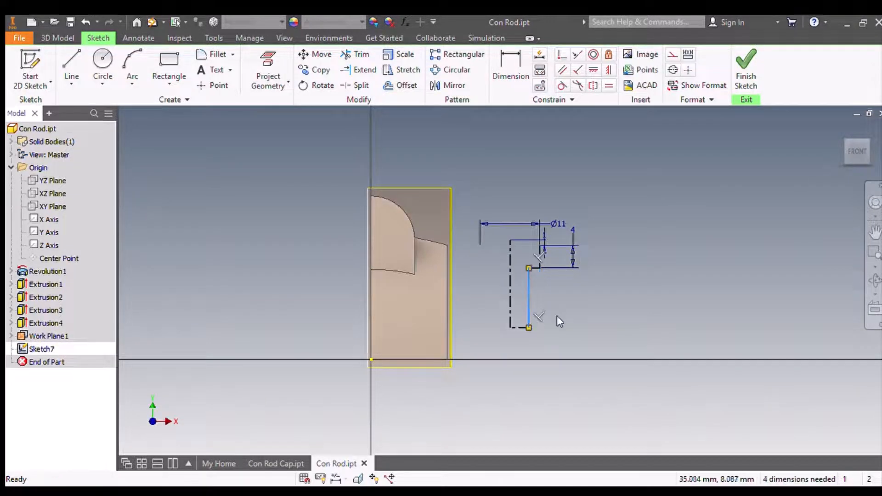
scroll(484, 321, "up", 3)
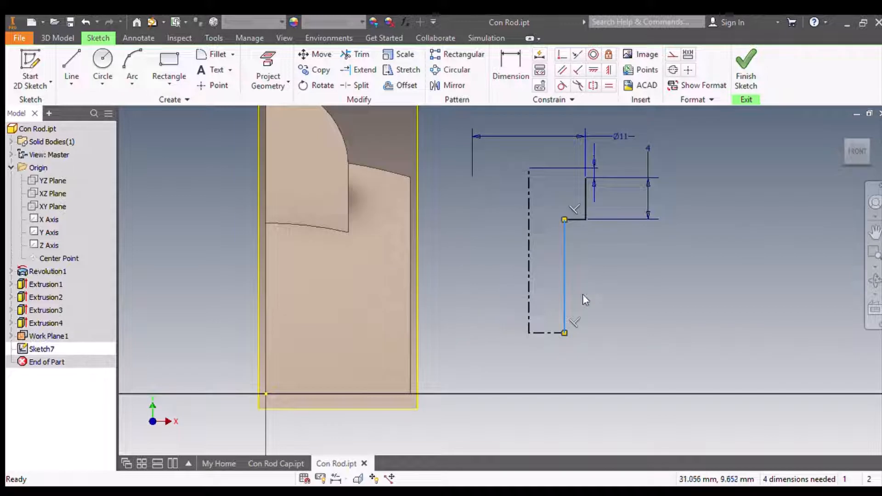
left_click(527, 306)
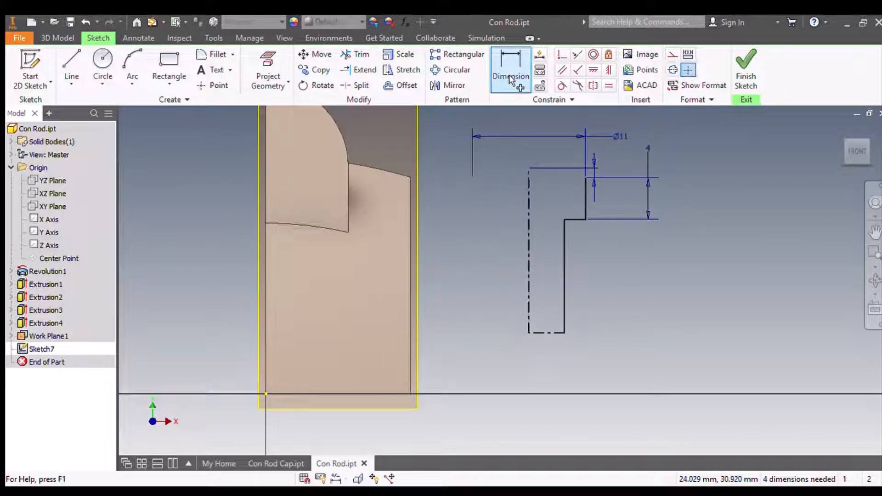
left_click(509, 89)
left_click(528, 274)
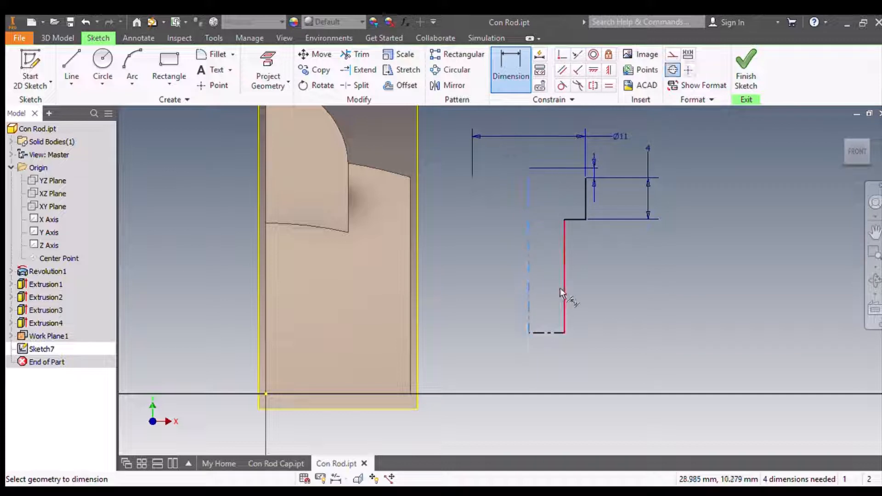
left_click(563, 289)
left_click(615, 355)
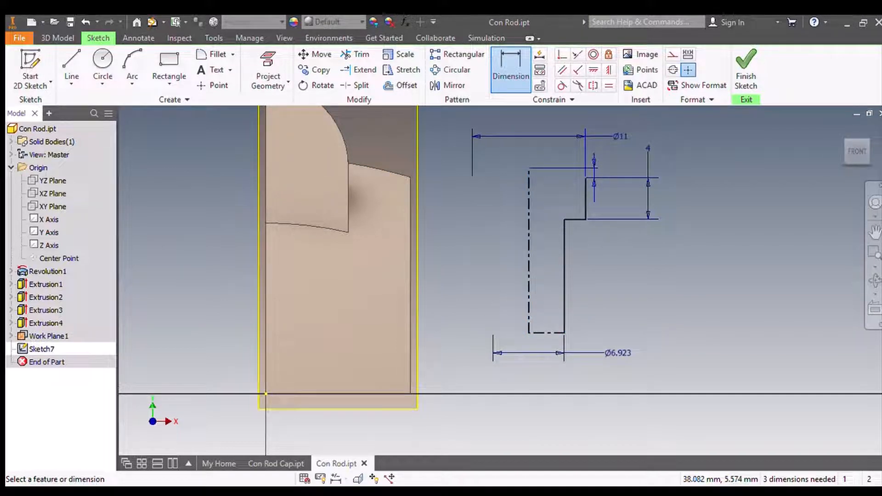
type("5")
key("Return")
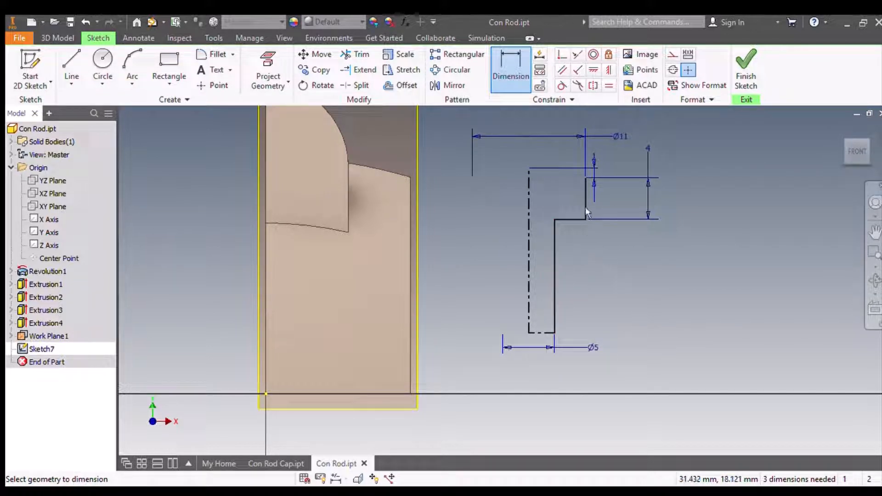
scroll(601, 231, "up", 2)
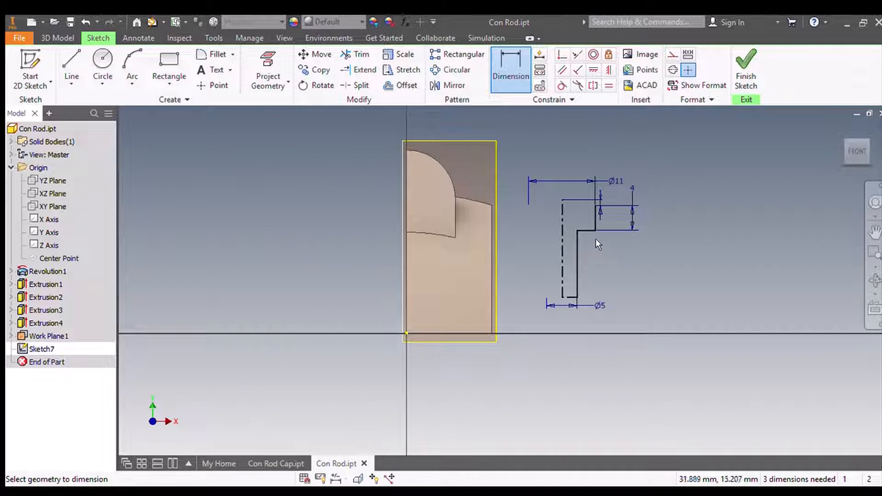
left_click(591, 233)
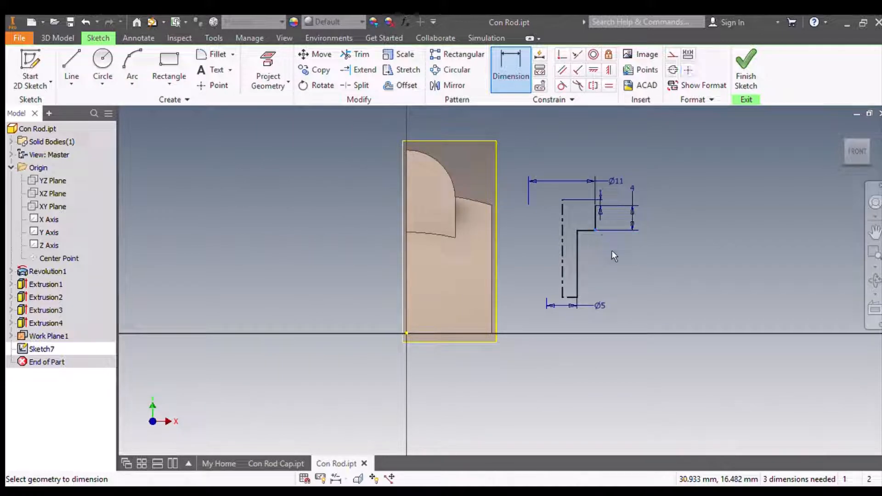
left_click(577, 298)
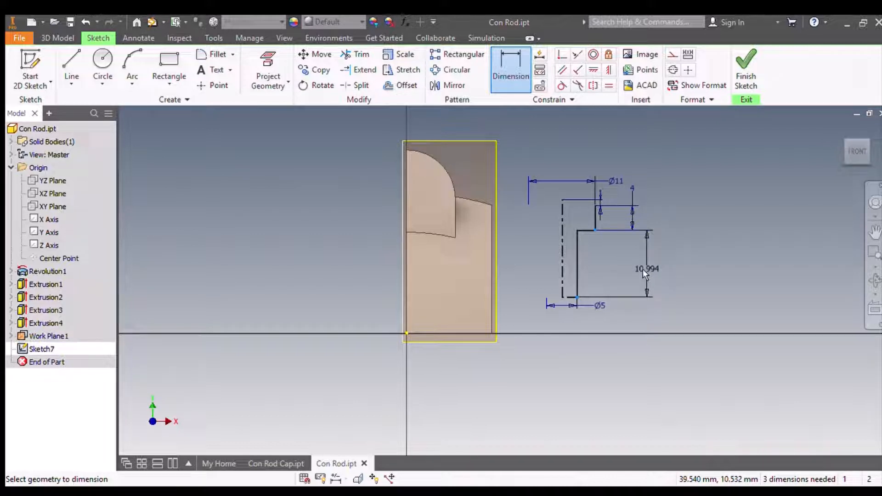
key("Escape")
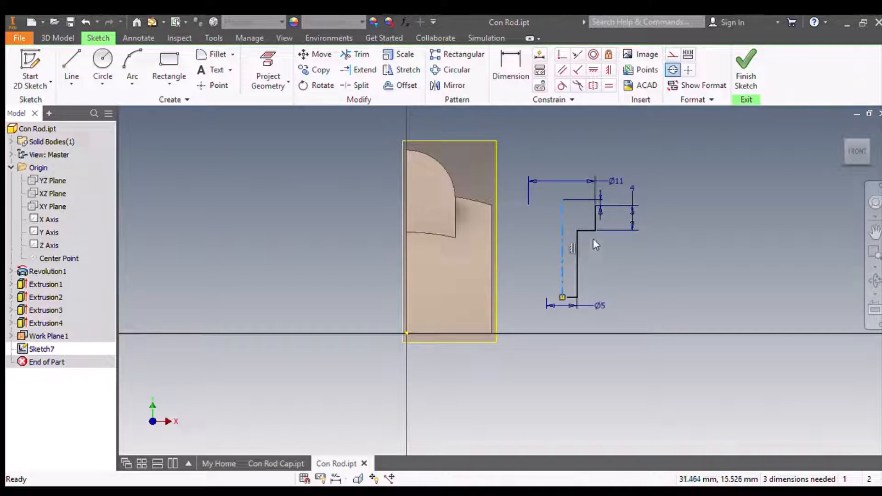
key("Escape")
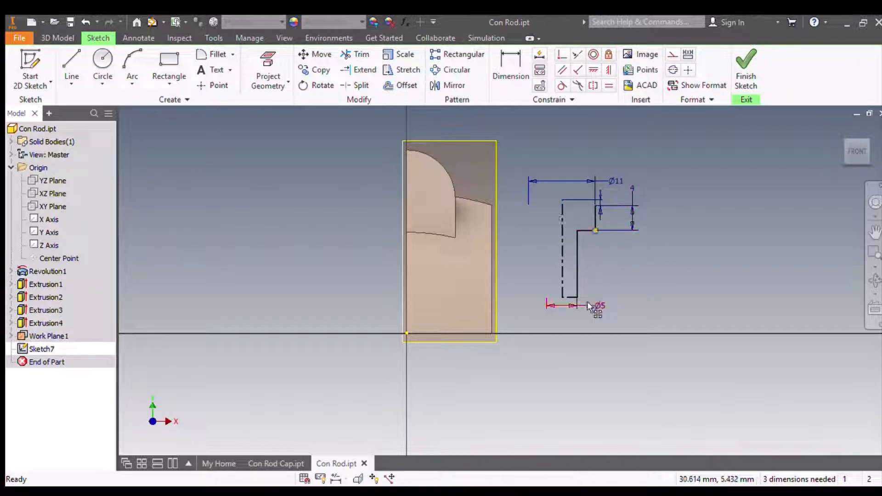
Dimension the step's horizontal edge from the profile's short bottom centerline as an 11 mm diameter.
left_click(567, 297)
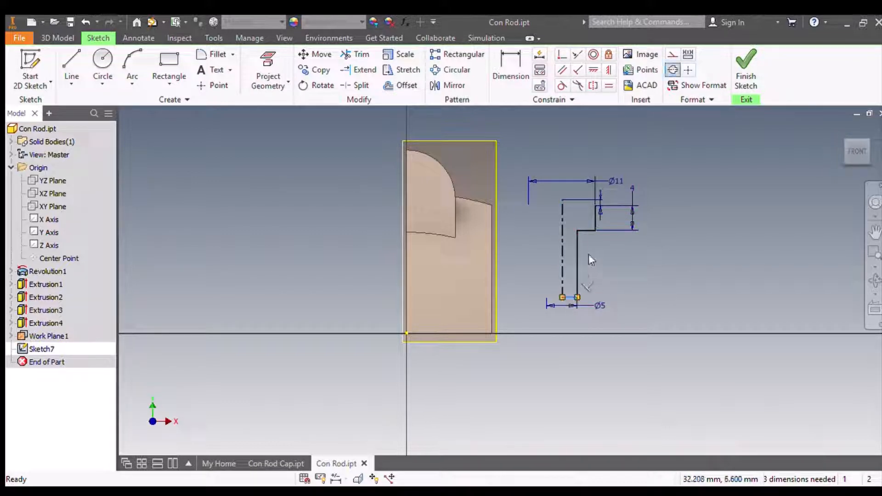
key("d")
left_click(593, 230)
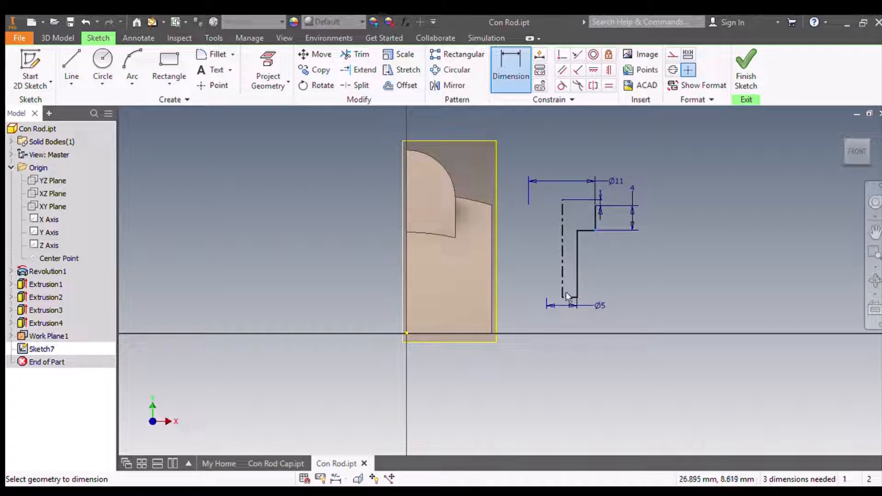
left_click(566, 299)
left_click(624, 291)
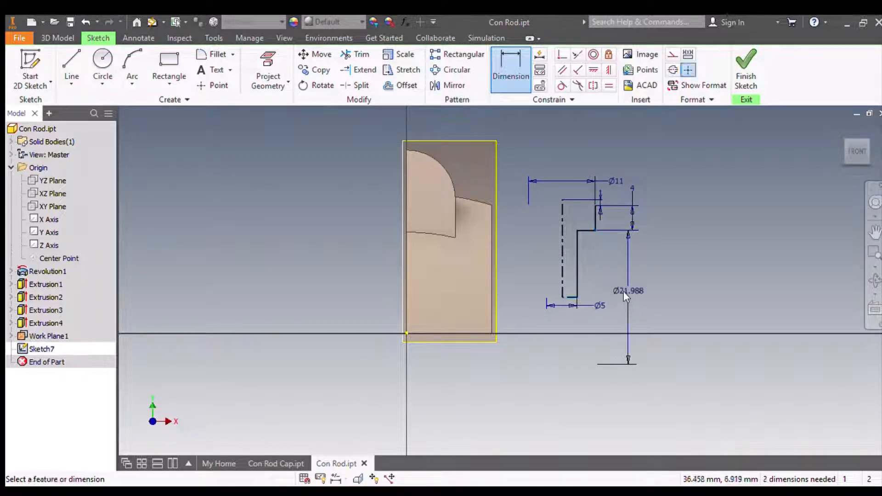
type("11")
key("Return")
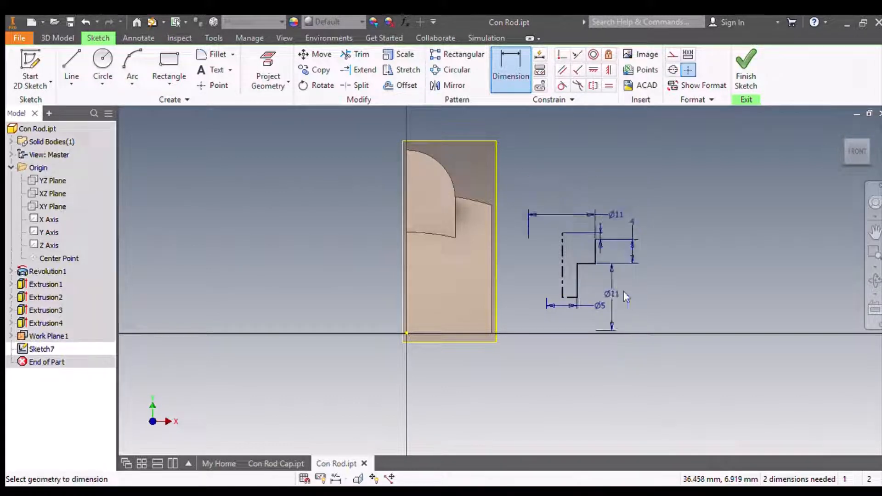
Draw a three-point arc of about 15 mm radius from the foot's upper outer corner across the profile, passing through the vertical centerline's upper end.
scroll(655, 261, "up", 3)
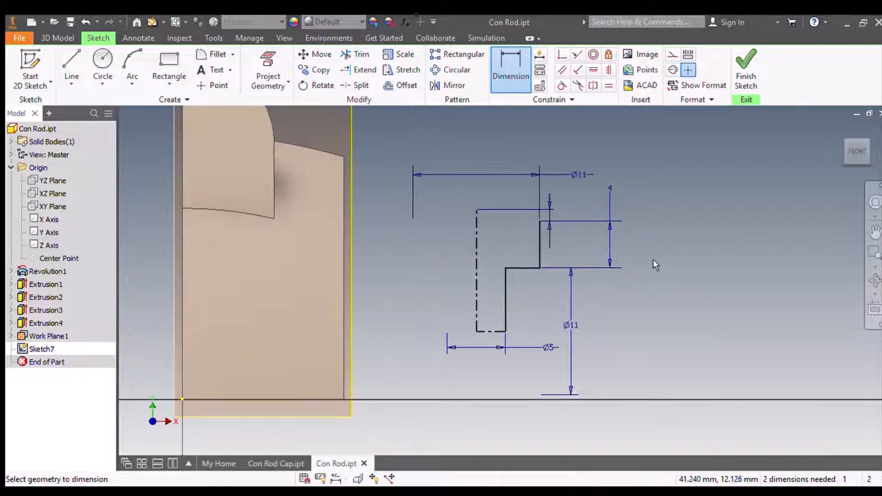
middle_click_drag(655, 261, 664, 263)
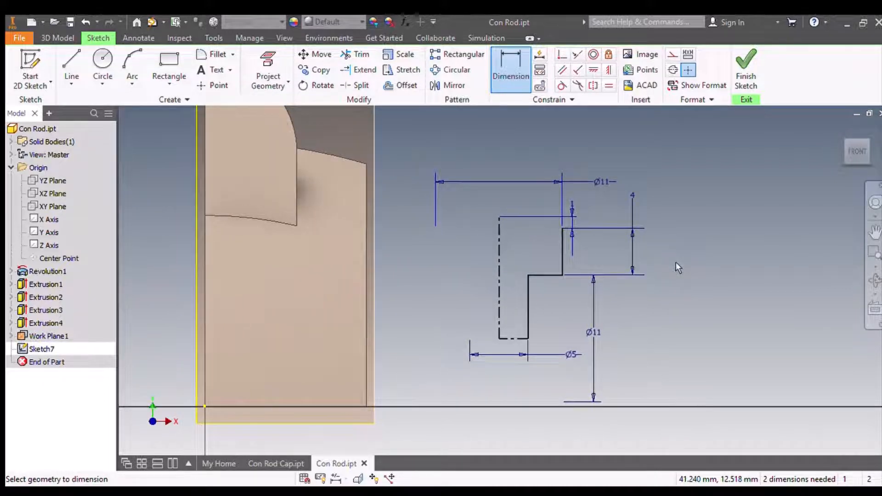
left_click(133, 65)
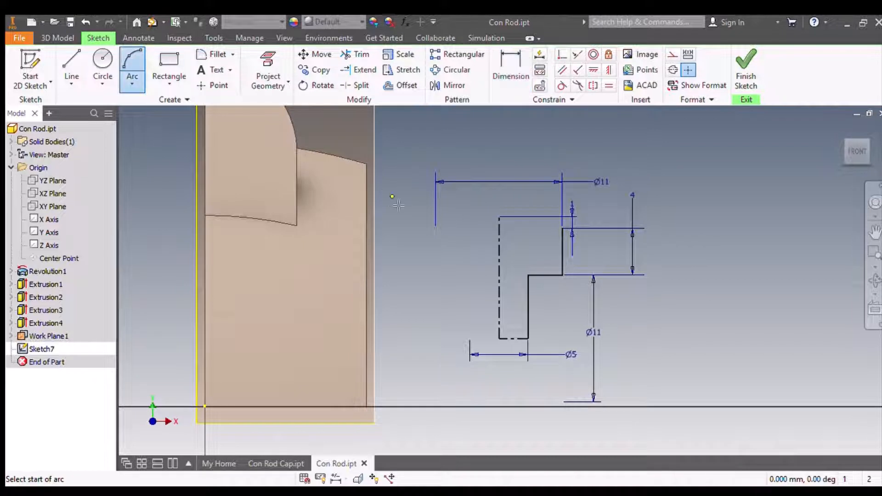
left_click(564, 230)
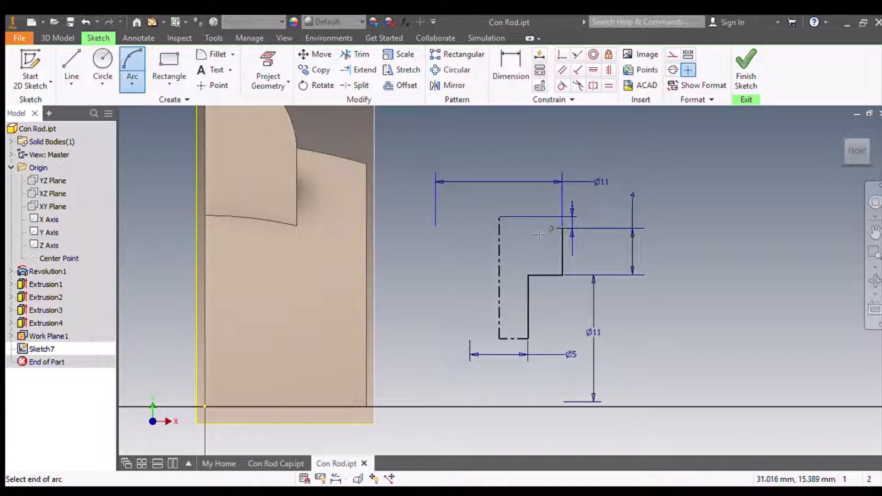
left_click(438, 230)
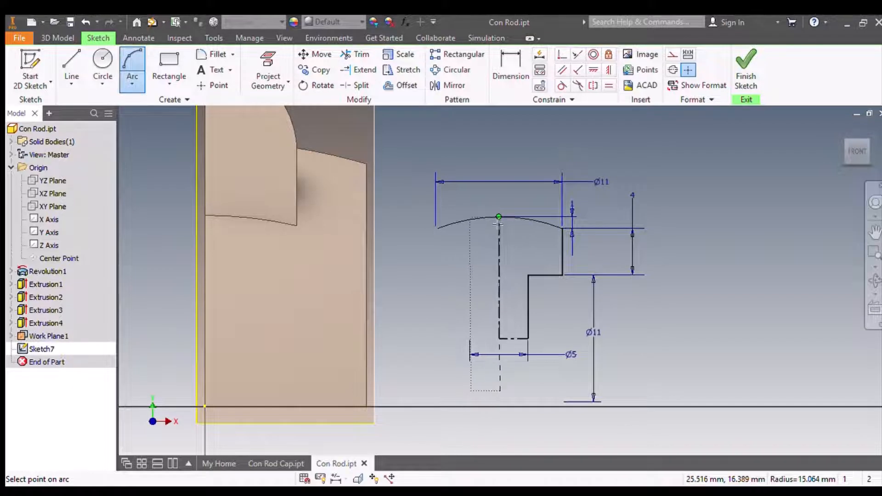
left_click(500, 223)
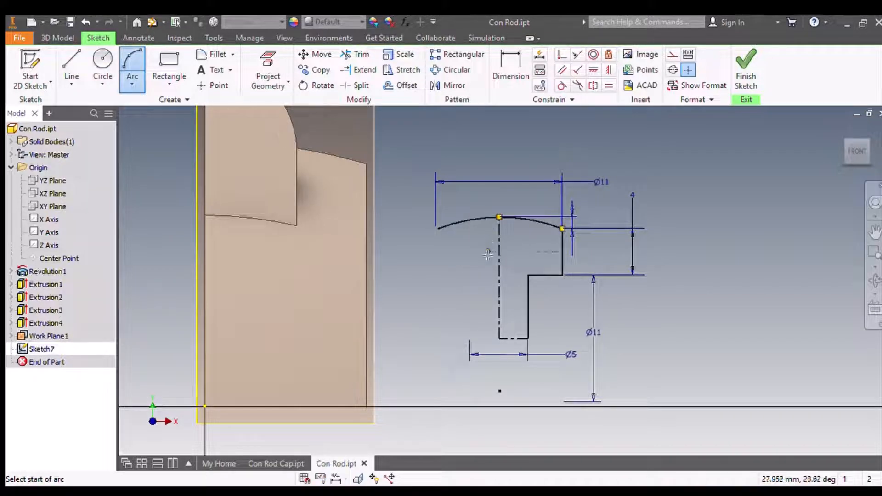
Apply a coincident constraint in the stepped profile sketch.
left_click(558, 57)
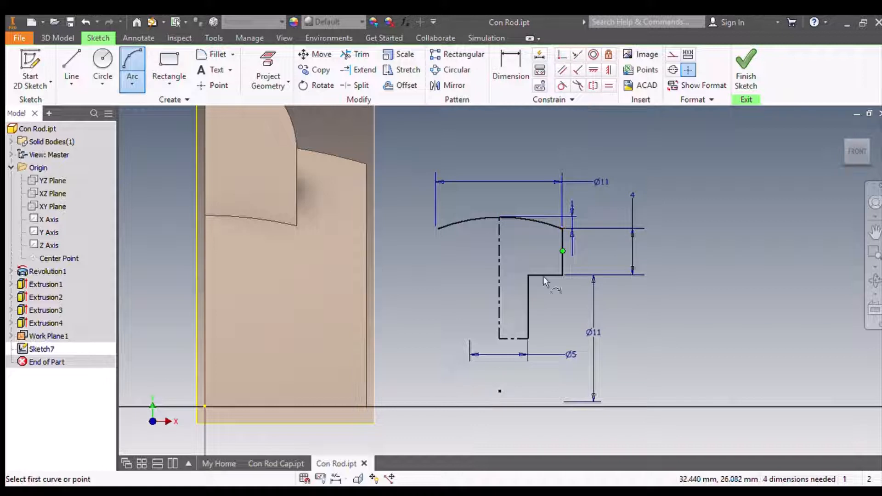
Constrain the top arc's centre point onto the vertical centerline and align the arc's two endpoints horizontally.
left_click(495, 393)
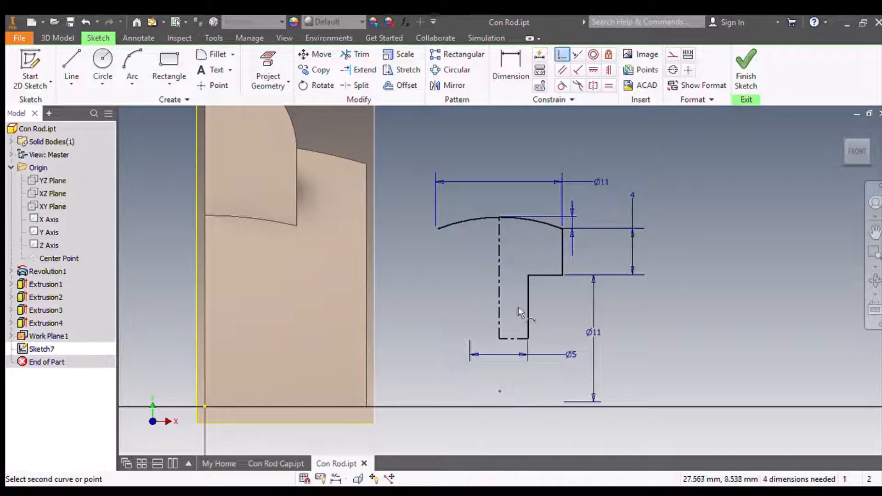
left_click(495, 271)
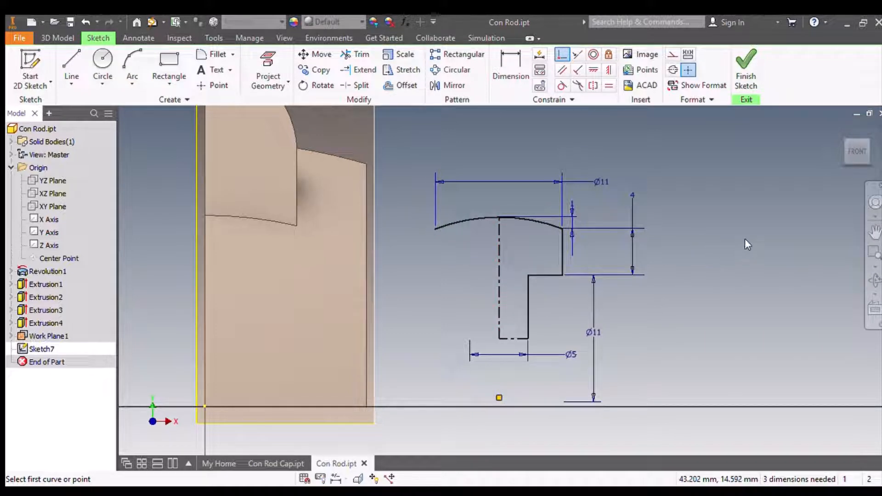
key("Escape")
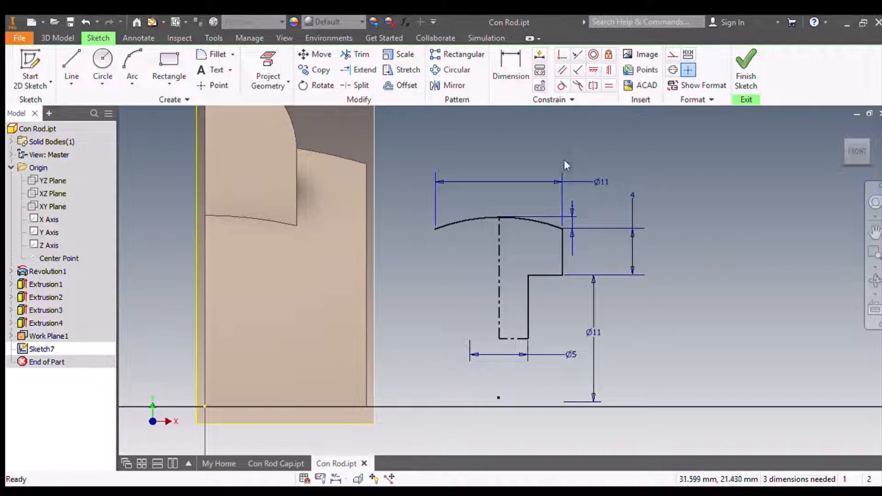
left_click(593, 69)
left_click(430, 230)
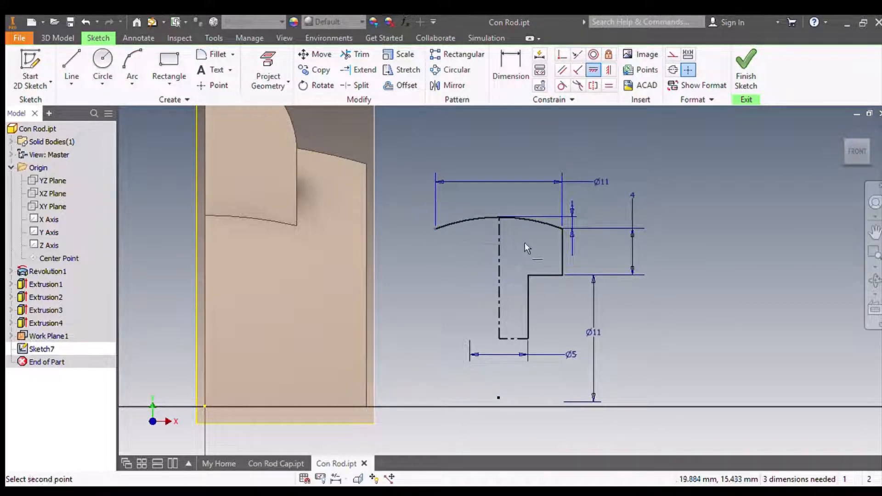
left_click(557, 230)
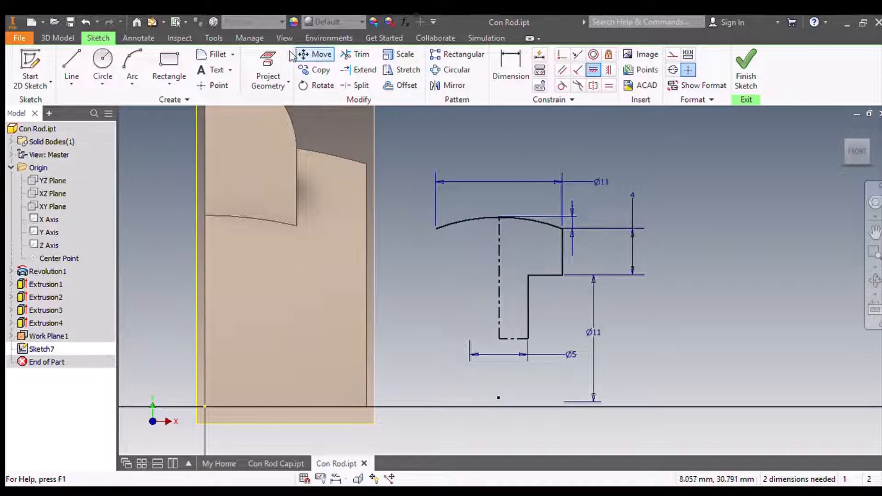
Sketch a downward-bulging three-point arc of about 13.4 mm radius from the head's lower outer corner across the centerline, level with that corner.
left_click(132, 67)
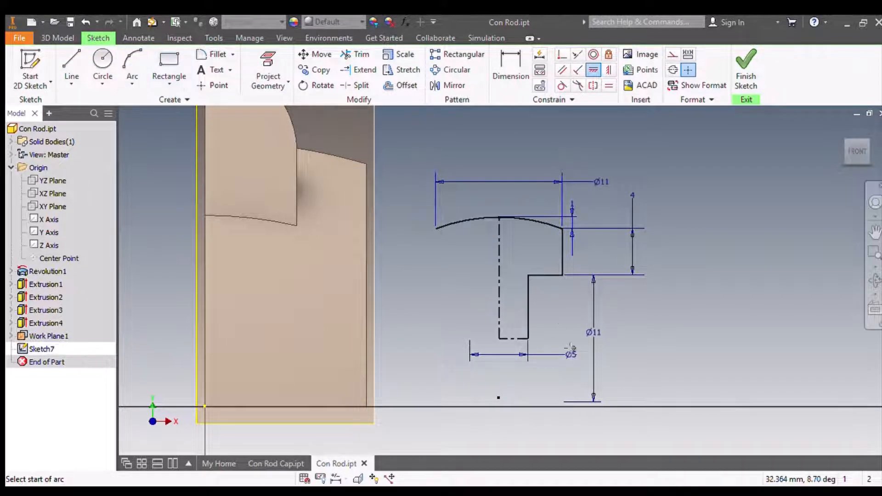
left_click(562, 277)
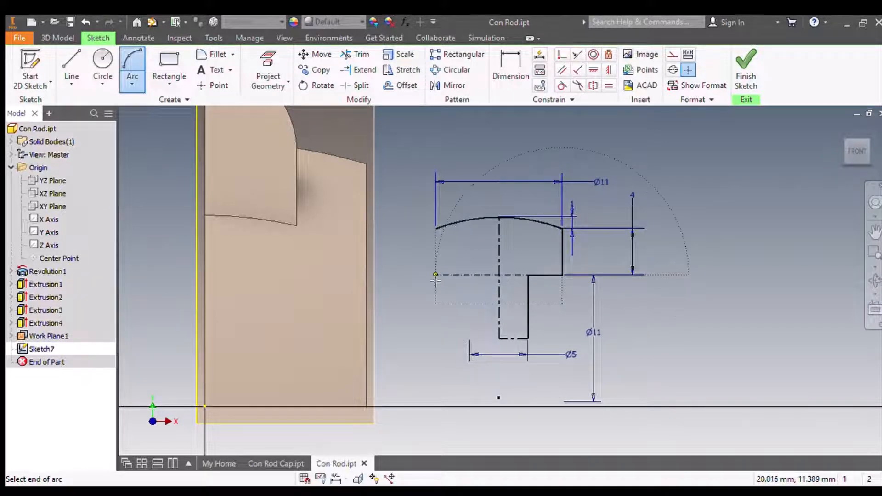
left_click(436, 275)
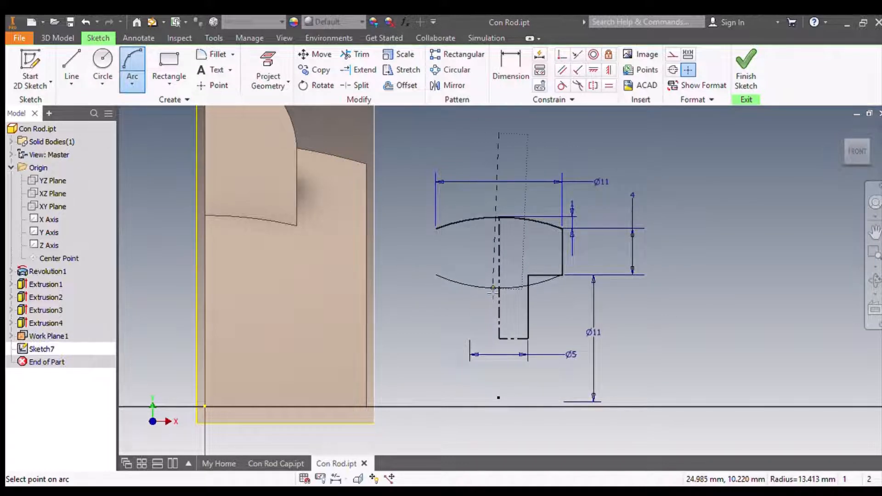
left_click(493, 291)
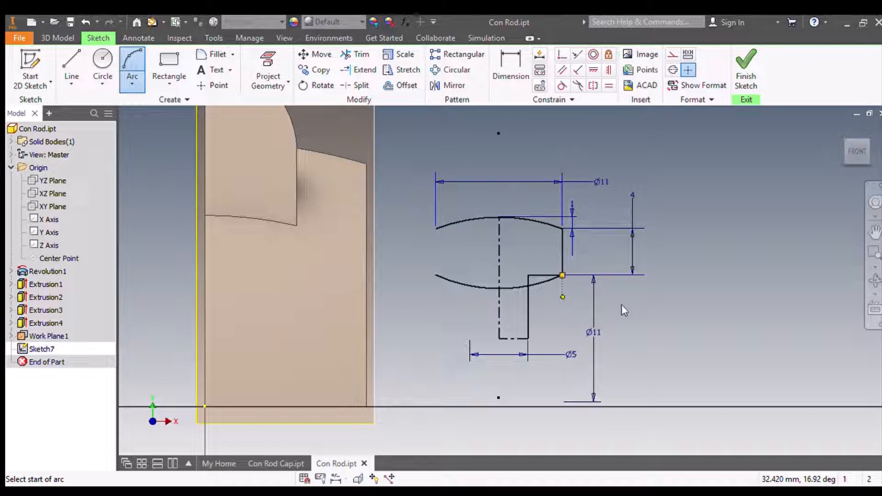
key("Escape")
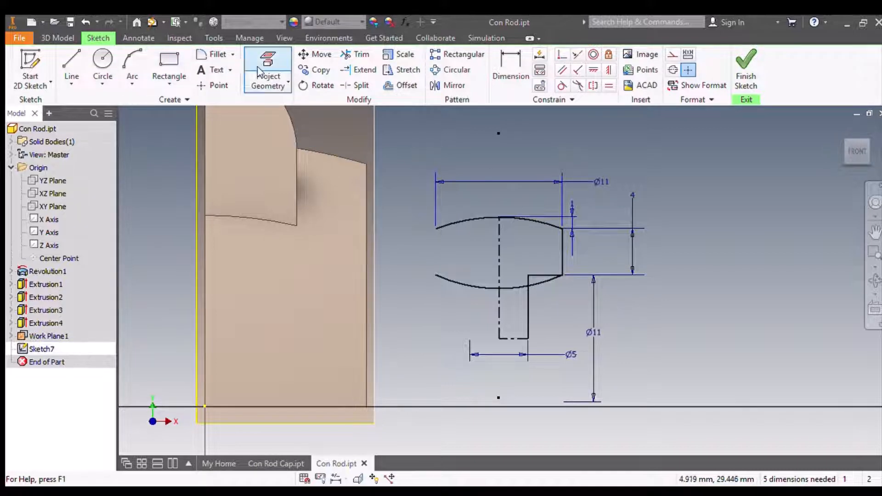
Trim the stem's vertical line above the lower arc and delete the short horizontal shoulder line.
left_click(356, 55)
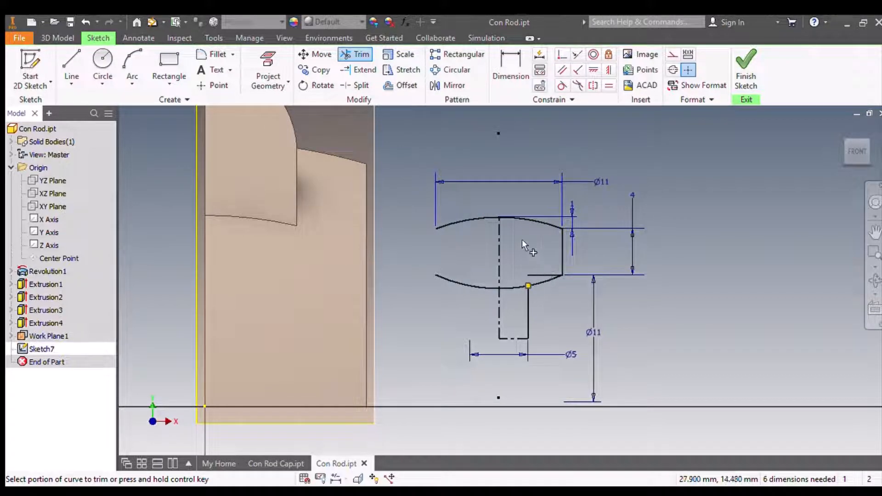
key("Escape")
left_click(532, 276)
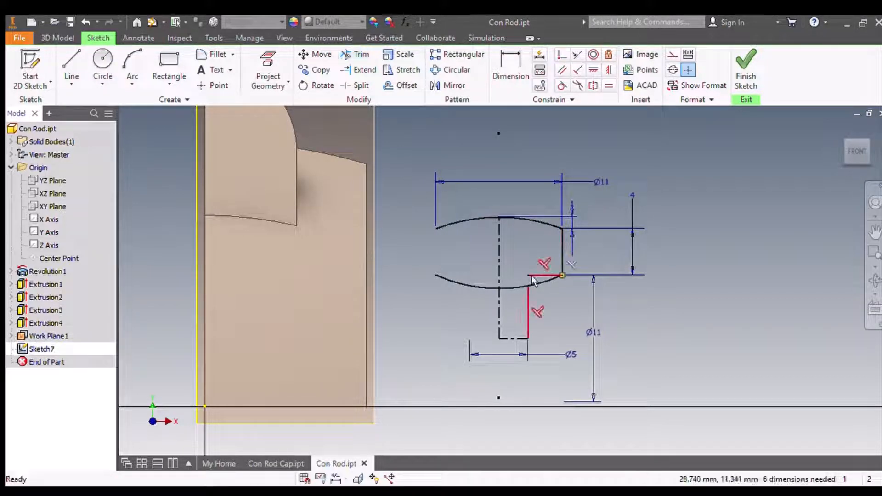
key("Delete")
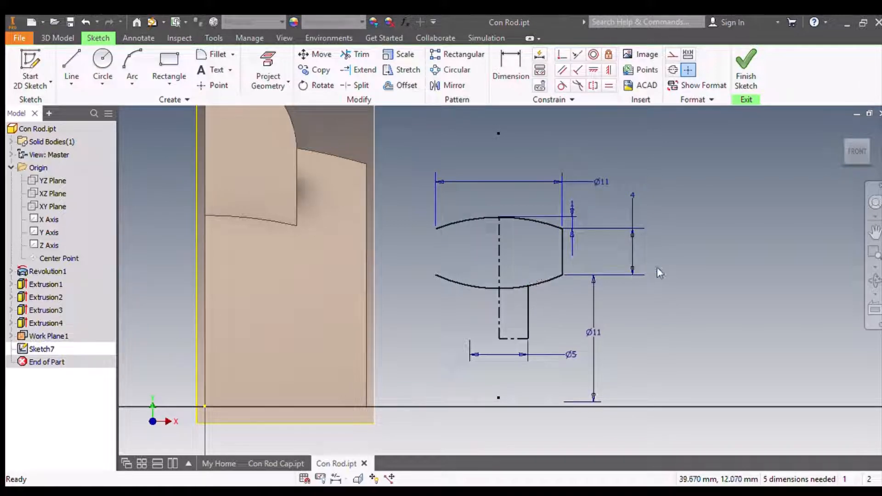
Trim the lower arc back so only its segment between the stem line and the head's outer edge remains.
left_click(609, 69)
left_click(560, 265)
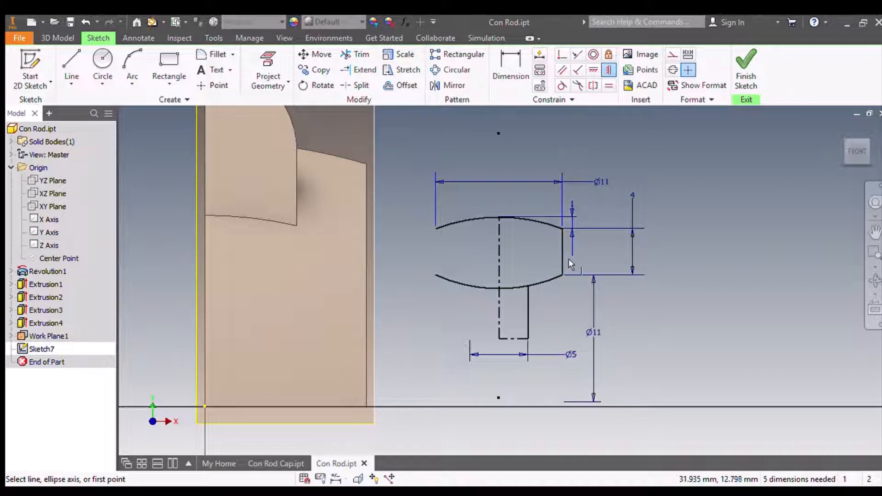
left_click(355, 54)
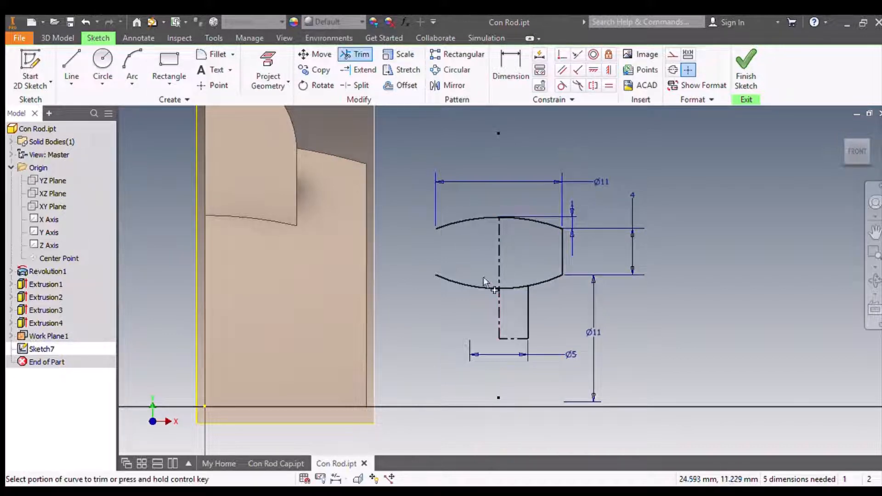
left_click(460, 288)
left_click(509, 288)
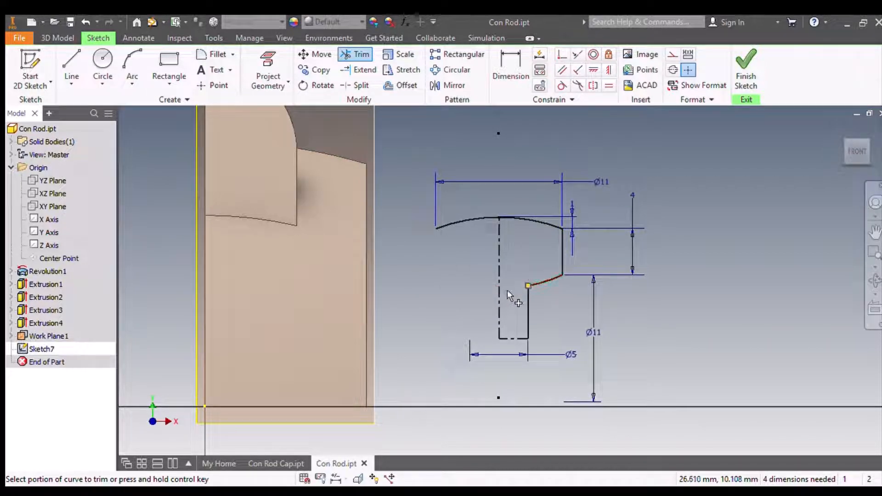
Dimension the vertical distance between the lower arc segment's two endpoints as 1 mm.
key("d")
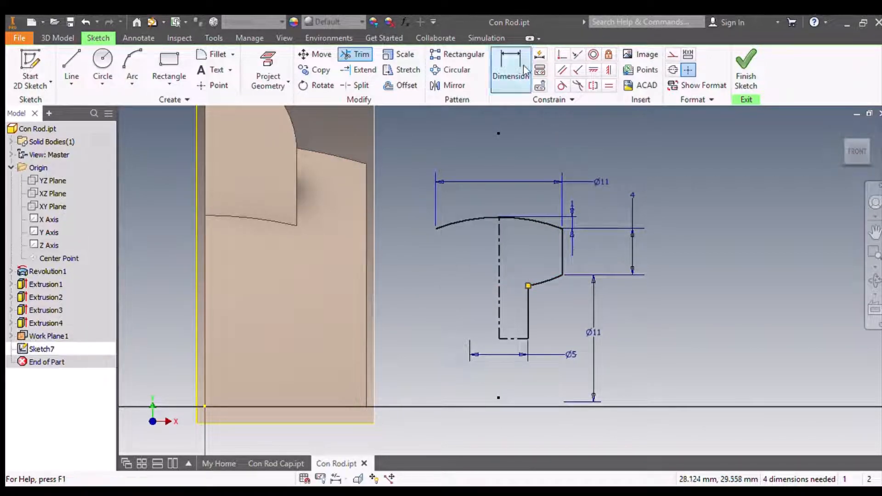
left_click(562, 275)
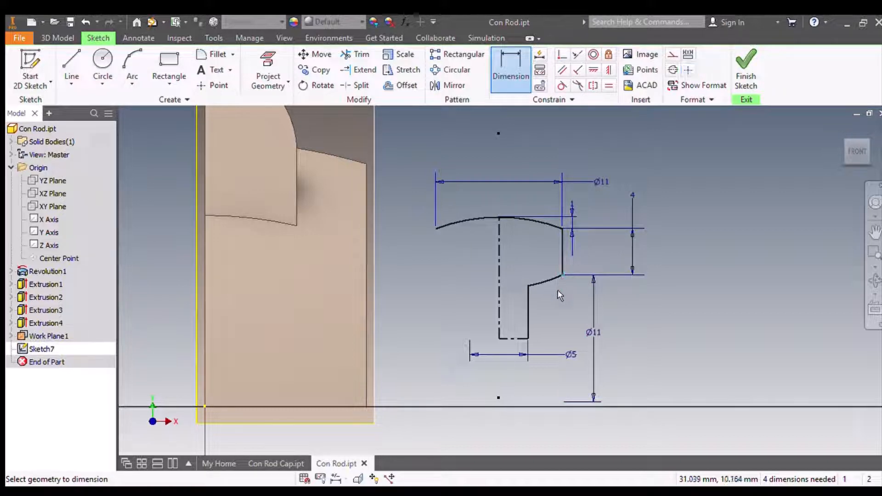
left_click(523, 289)
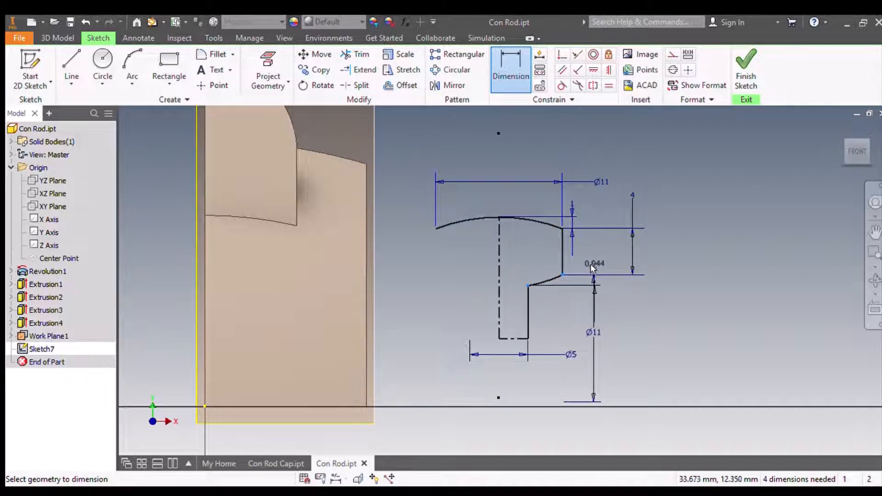
left_click(609, 256)
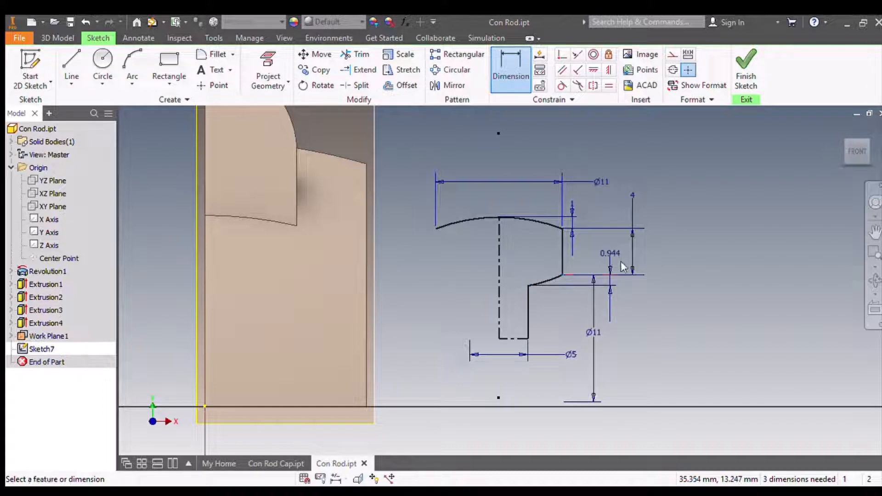
left_click(692, 282)
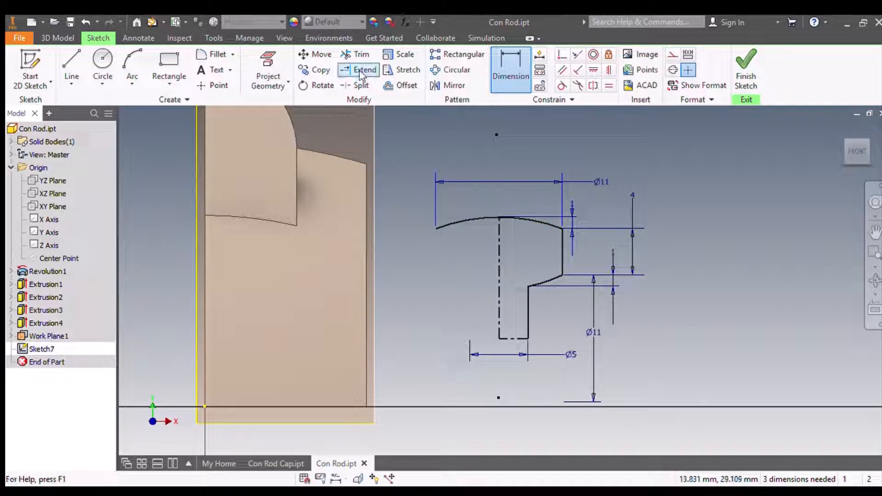
Trim away the half of the top arc lying on the far side of the vertical centerline.
left_click(357, 54)
left_click(463, 223)
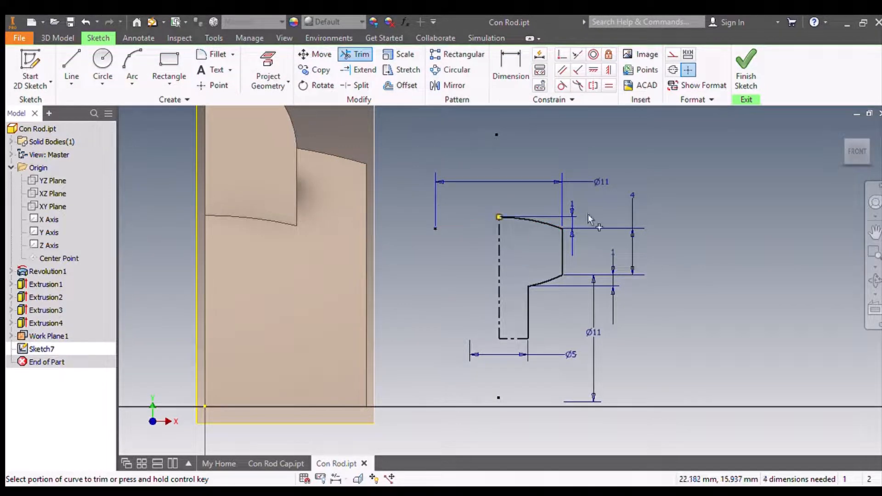
key("Escape")
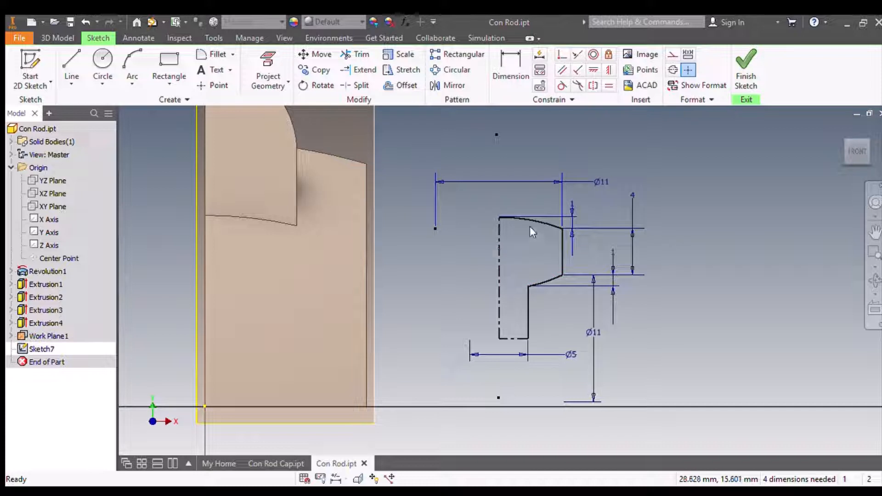
Move the unanchored profile freely beside the part, ending above the horizontal axis.
left_click_drag(530, 221, 531, 244)
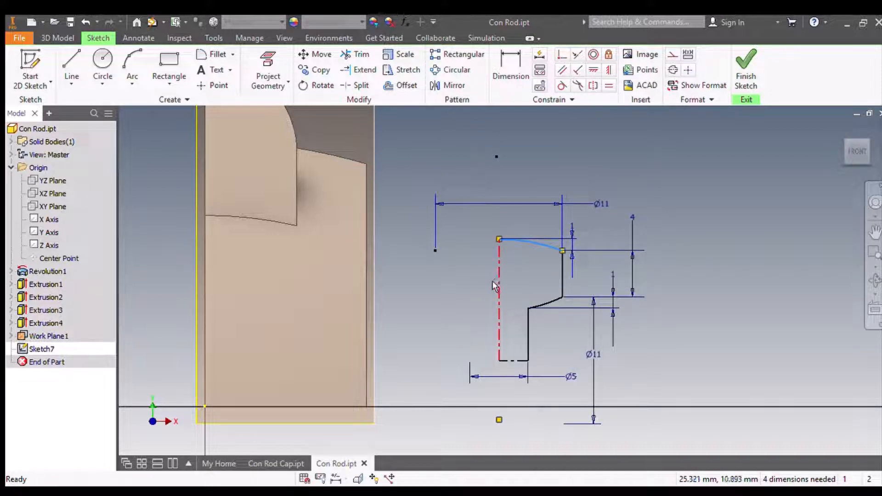
mouse_move(494, 286)
left_mouse_down()
mouse_move(471, 255)
mouse_move(464, 276)
left_mouse_up()
left_click_drag(505, 305, 529, 331)
left_click_drag(502, 387, 503, 278)
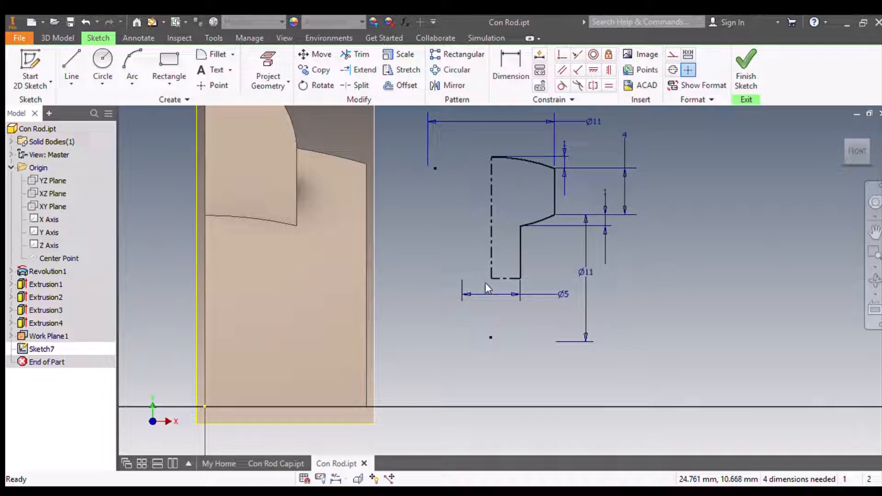
Anchor the profile by making the centerline's lower end coincident with the origin, and finish the sketch.
left_click(561, 54)
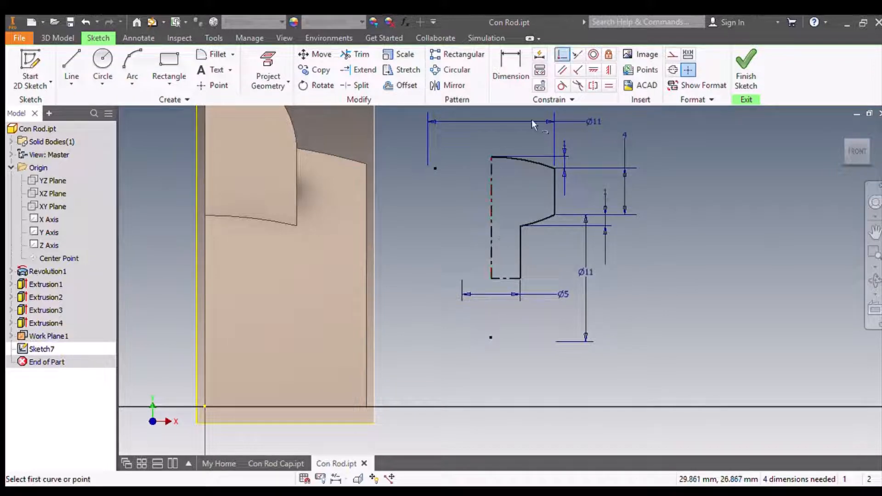
left_click(487, 281)
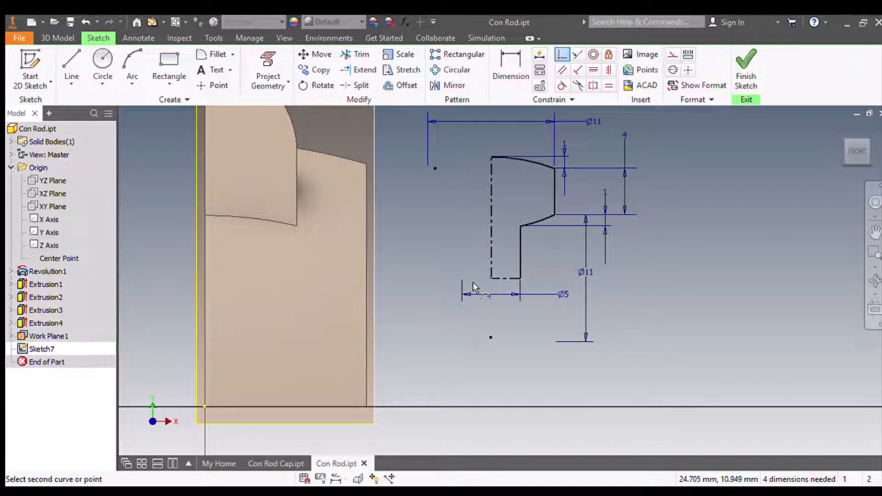
left_click(203, 407)
scroll(437, 314, "down", 3)
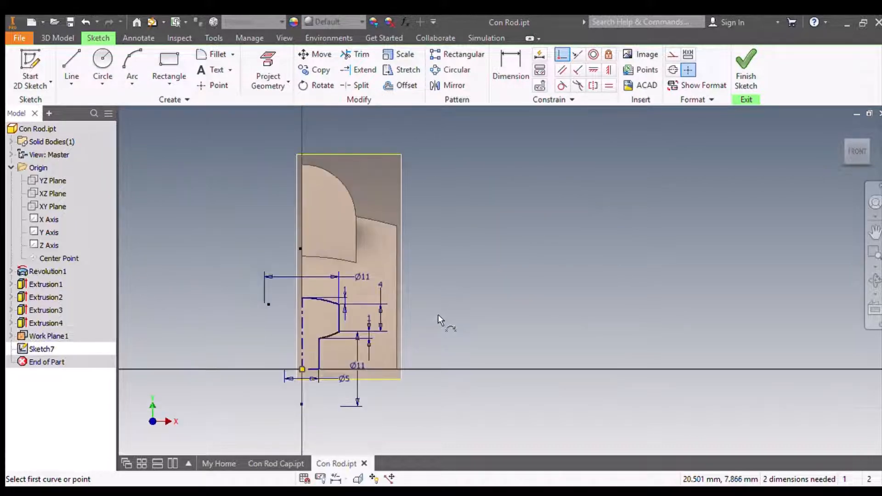
scroll(251, 327, "up", 3)
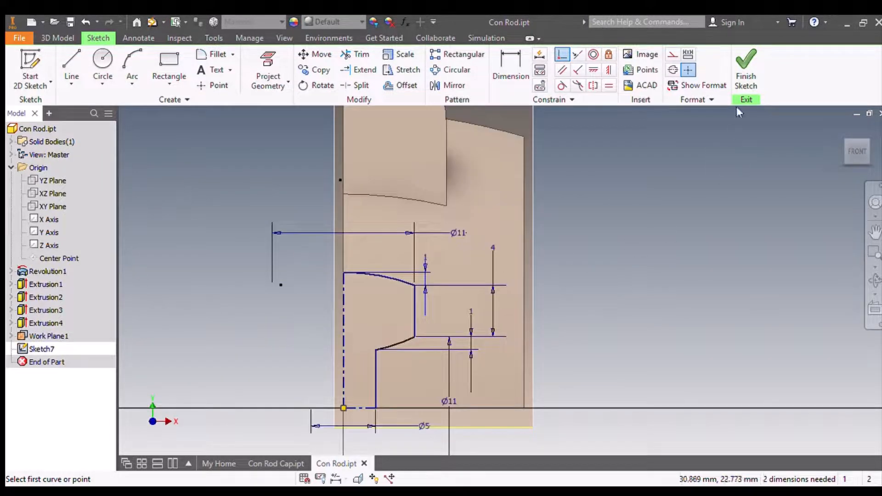
left_click(747, 78)
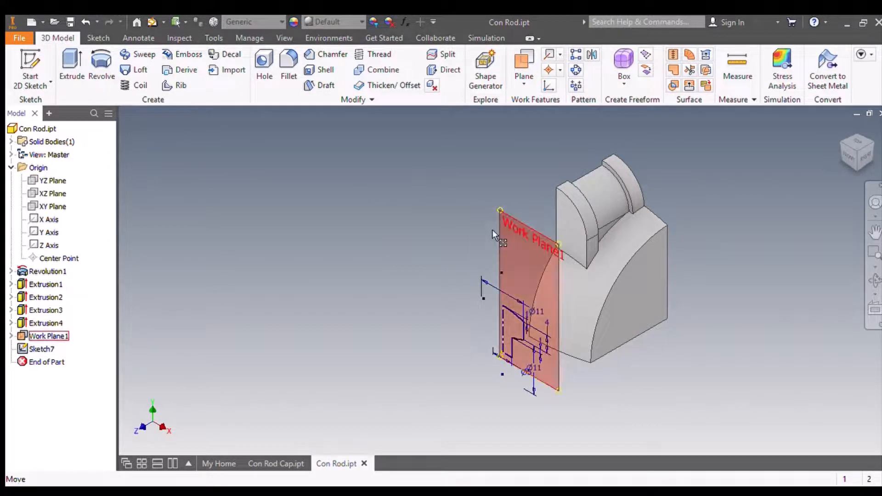
left_click(30, 72)
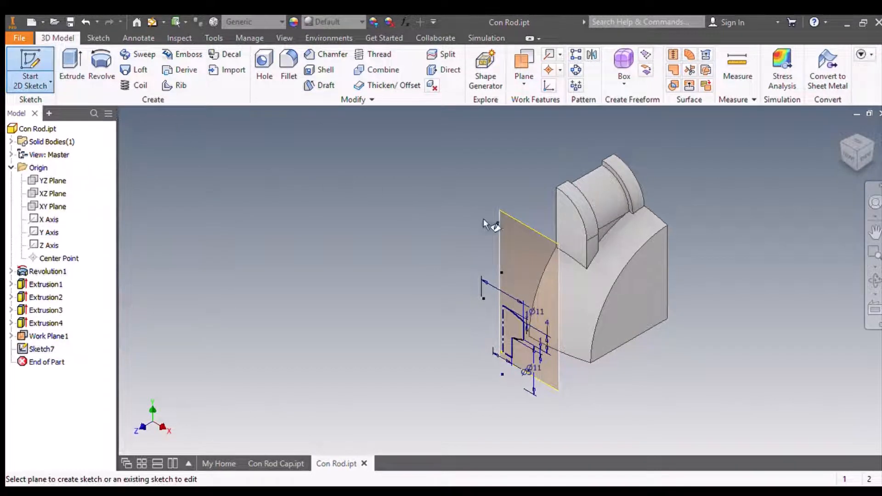
left_click(504, 224)
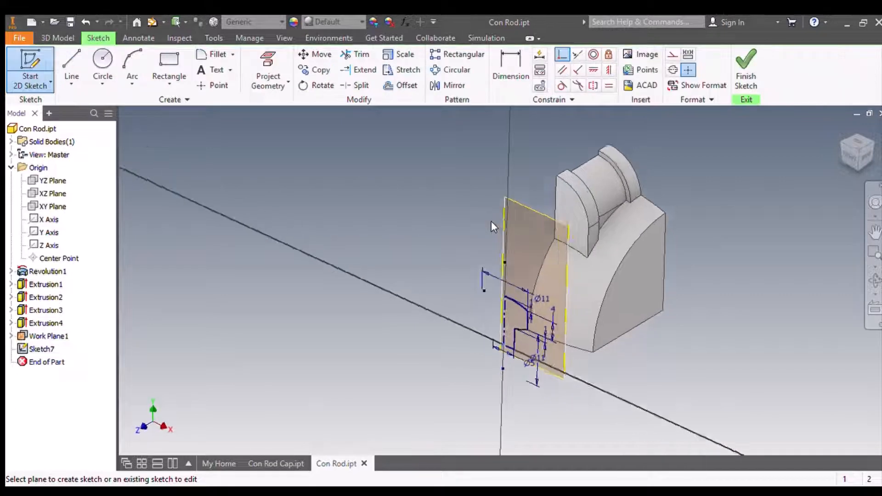
mouse_move(642, 212)
middle_mouse_down()
mouse_move(636, 315)
mouse_move(622, 337)
middle_mouse_up()
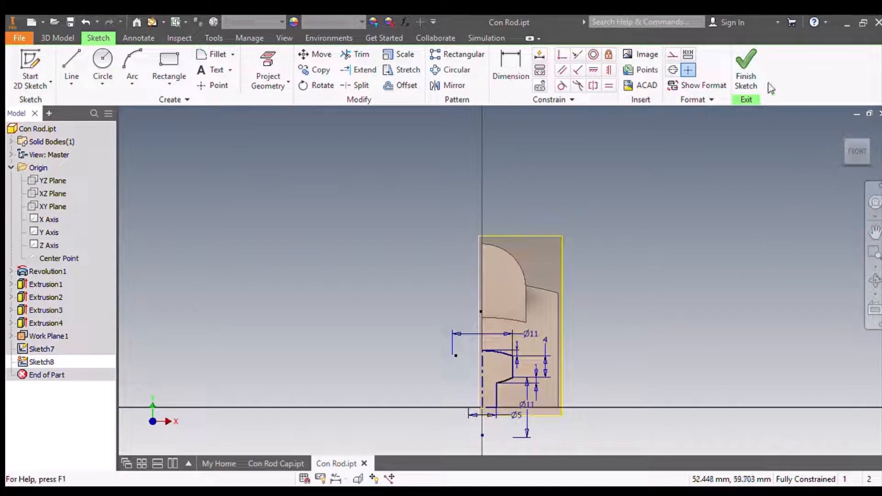
left_click(745, 67)
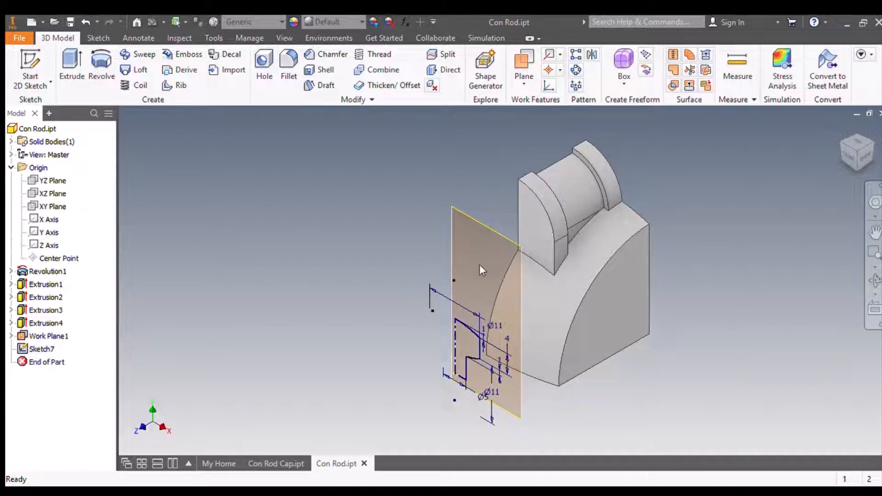
Start a sketch on the offset work plane and draw a two-point rectangle enclosing the existing half profile.
left_click(31, 69)
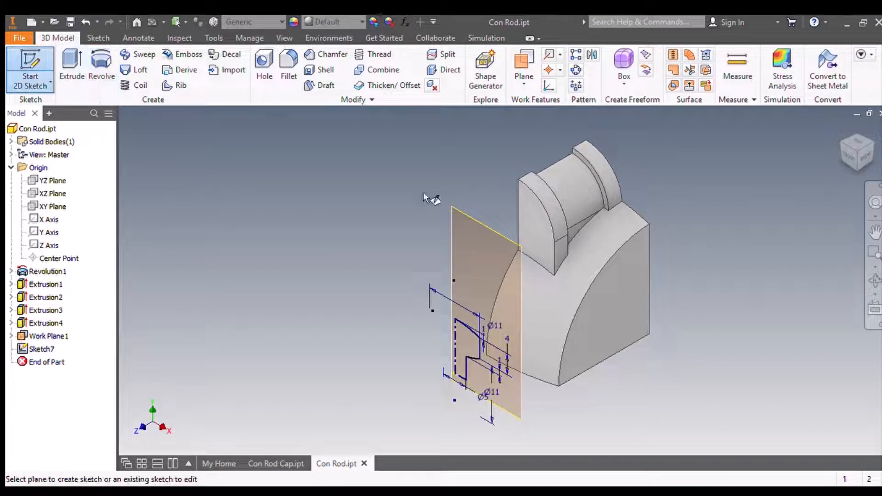
left_click(452, 220)
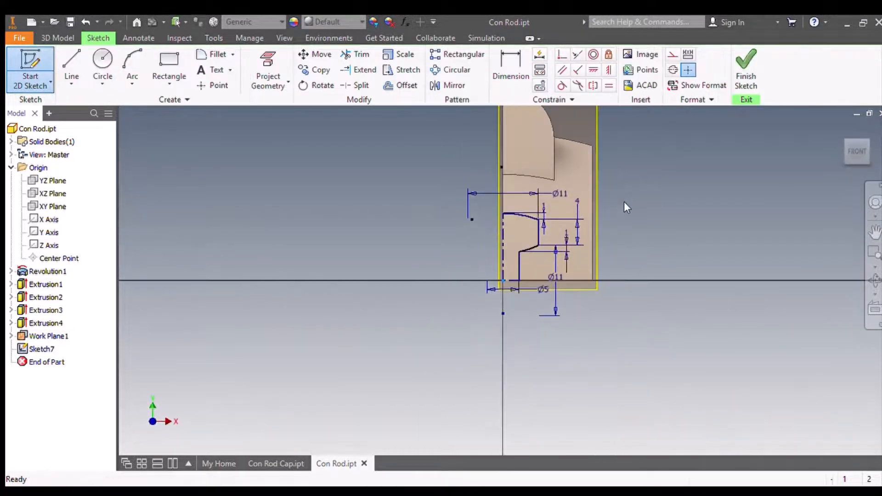
middle_click_drag(637, 204, 517, 297)
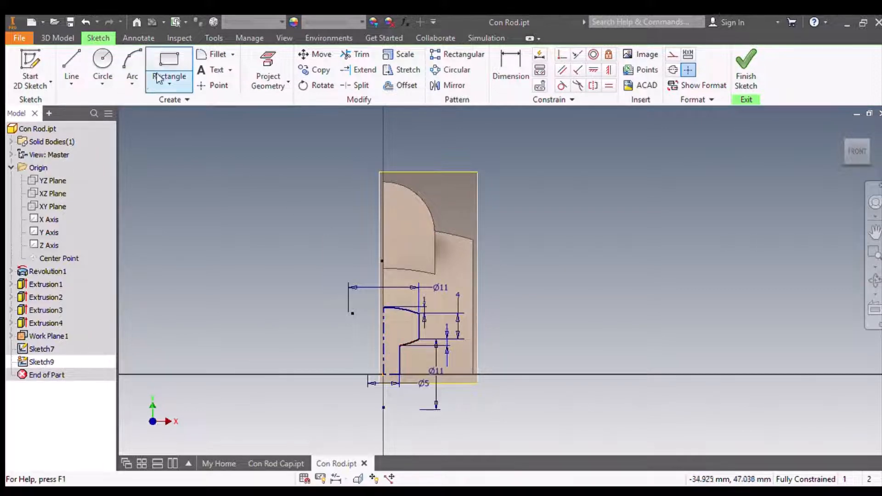
left_click(169, 63)
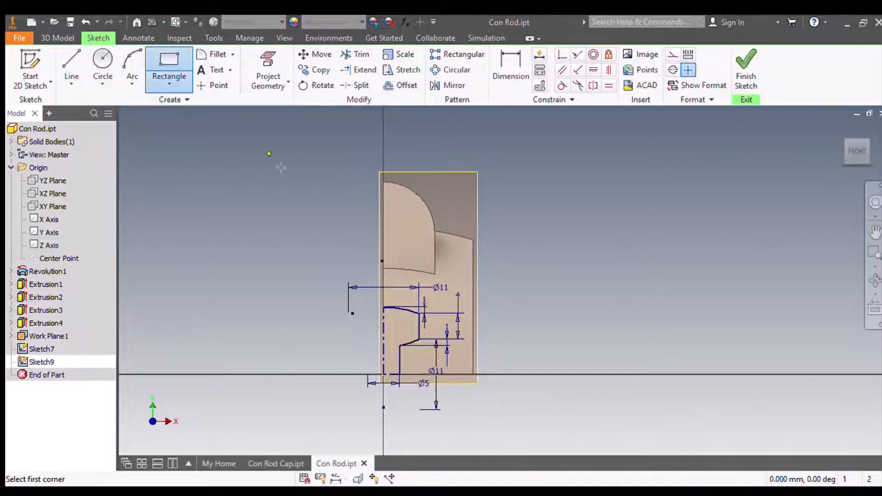
left_click(370, 249)
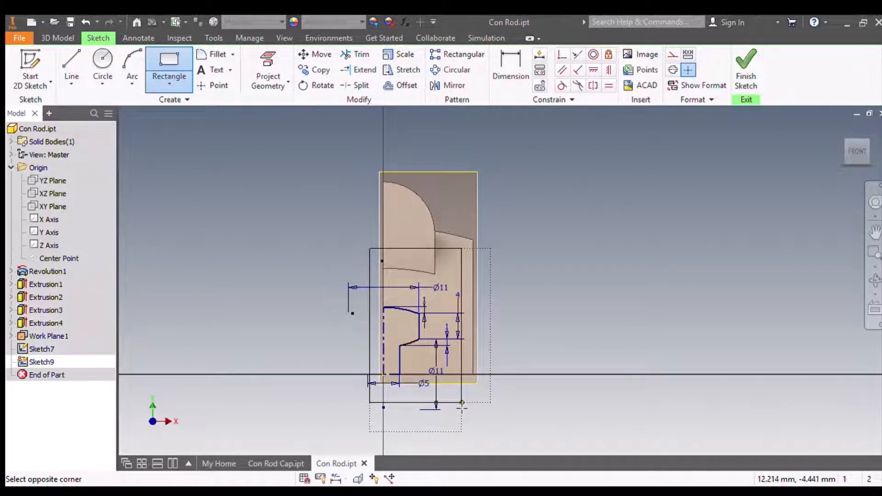
left_click(495, 405)
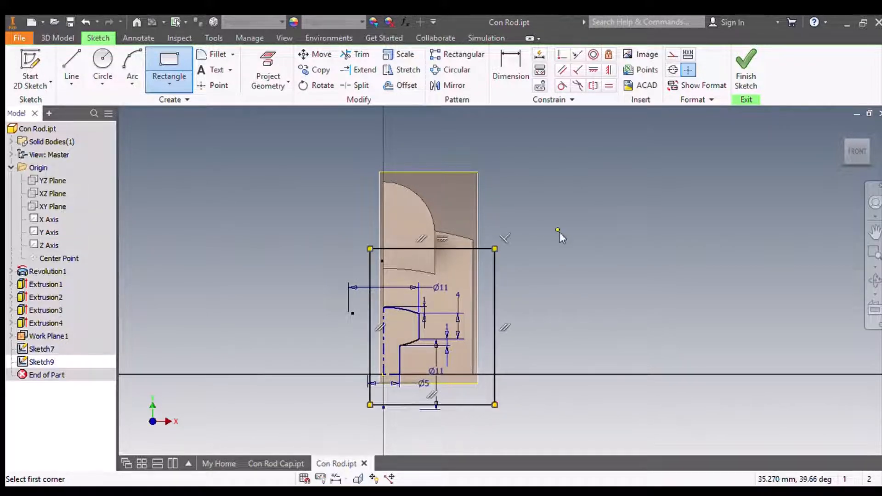
key("Escape")
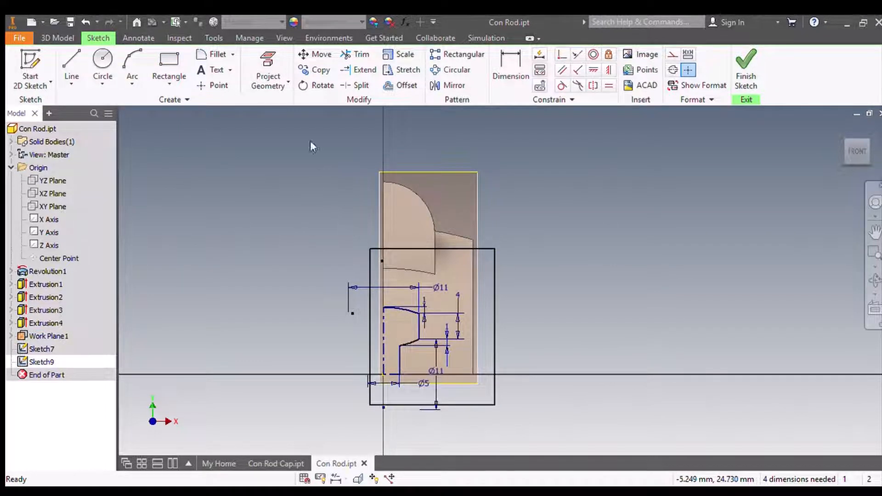
Project the existing profile's outer vertical edge into the new sketch.
left_click(268, 69)
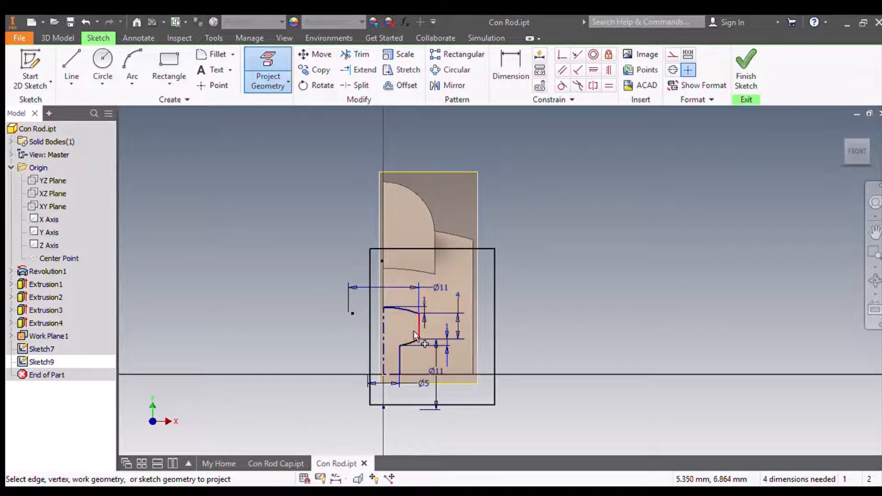
left_click(271, 67)
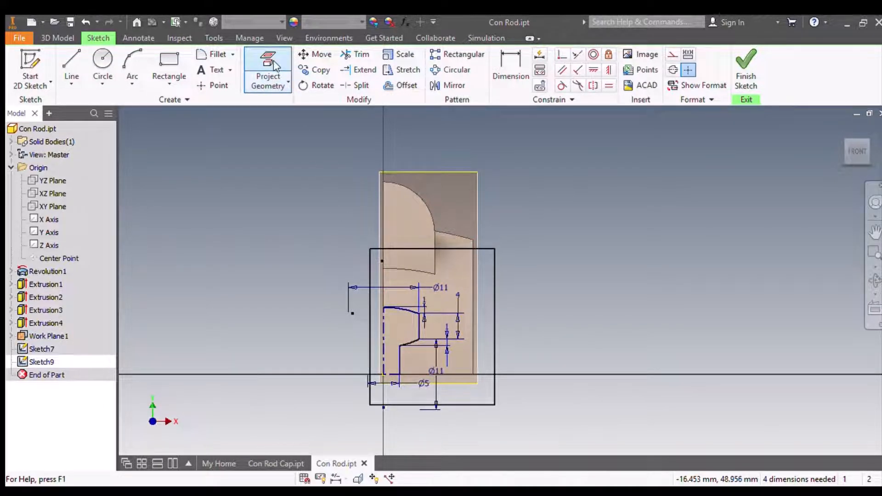
left_click(275, 64)
left_click(262, 71)
left_click(261, 74)
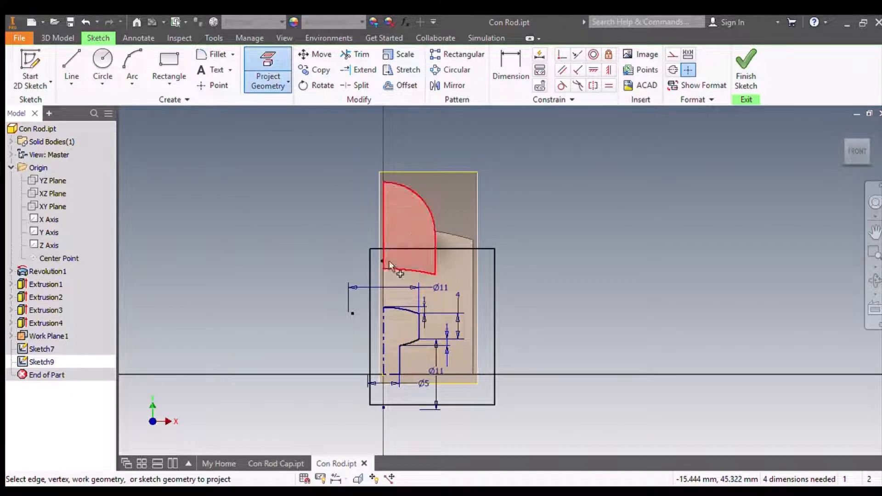
left_click(415, 327)
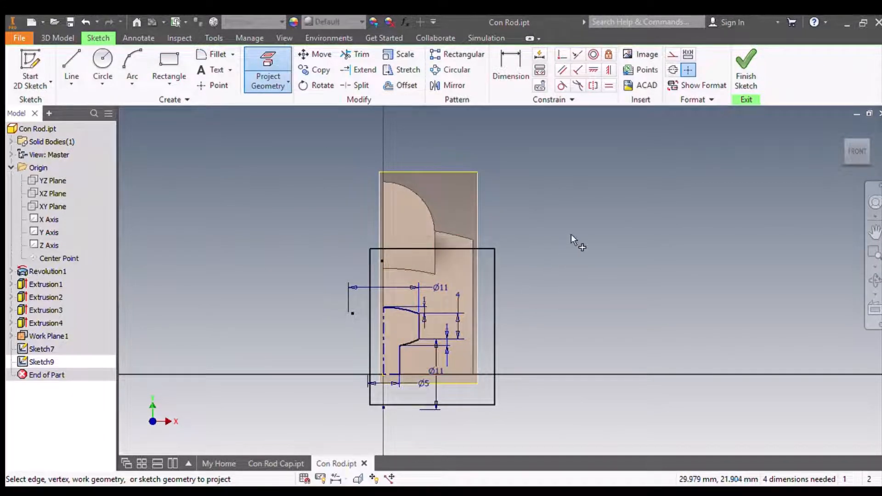
key("Escape")
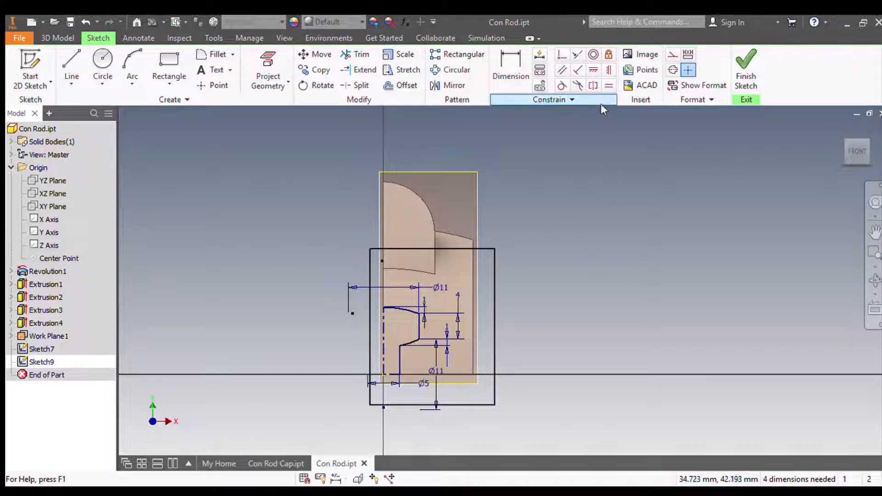
Make the rectangle's right, bottom and left sides collinear with the profile's outer vertical edge, the body's bottom edge and its vertical centre edge.
left_click(577, 54)
left_click(491, 307)
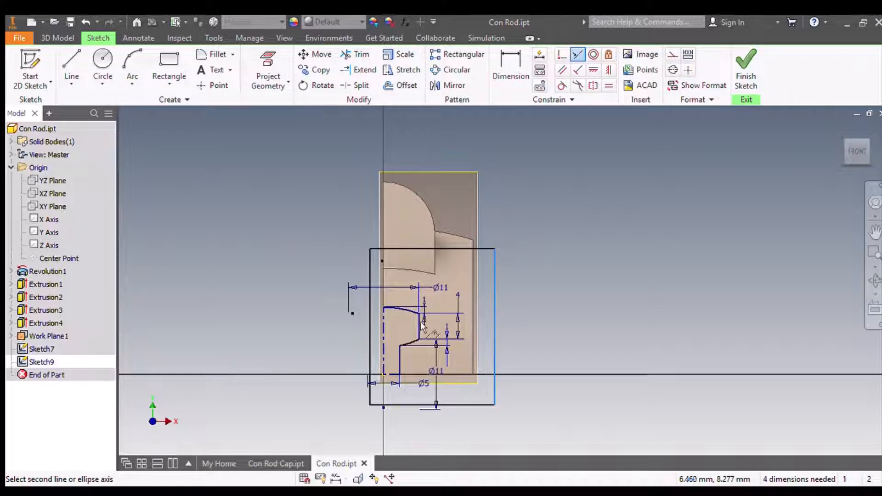
left_click(413, 329)
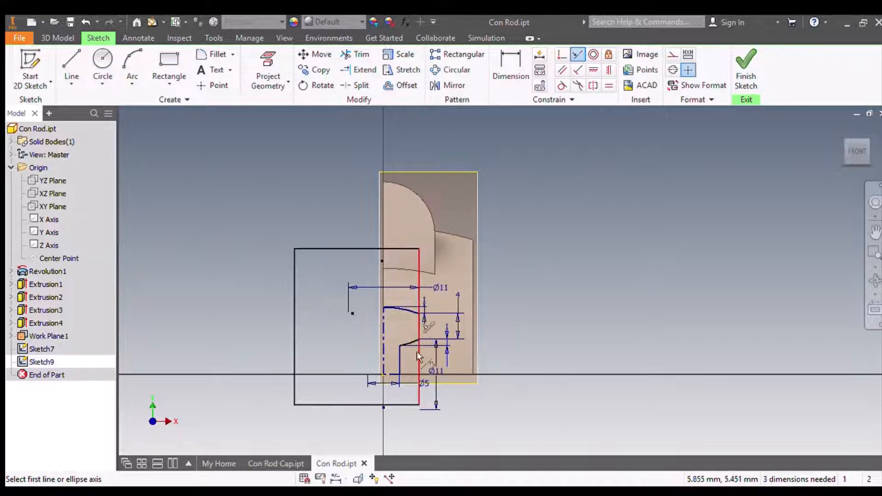
left_click(400, 406)
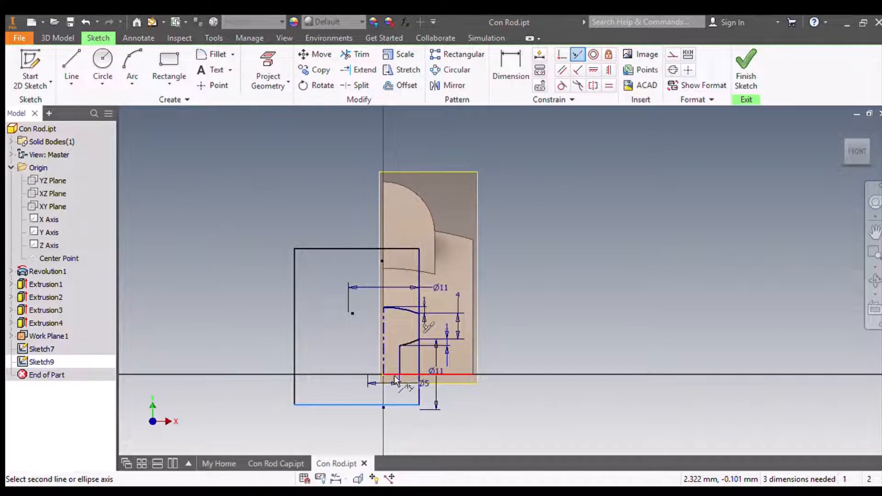
left_click(400, 376)
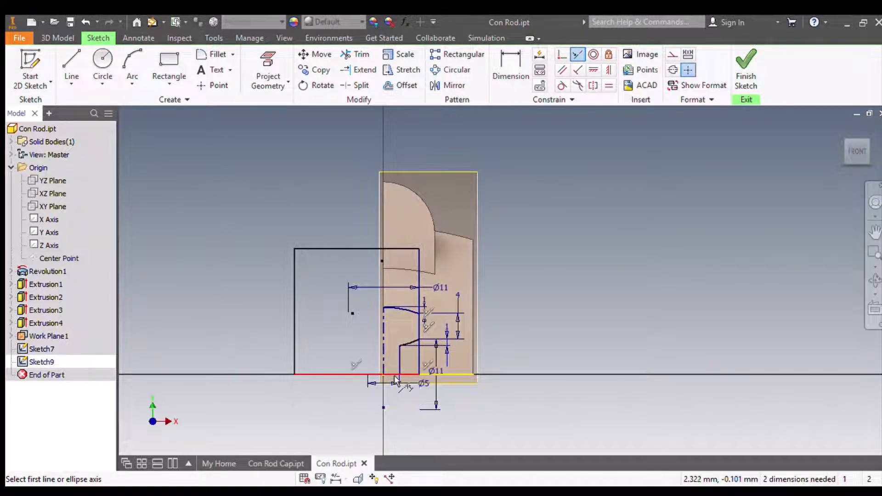
left_click(294, 317)
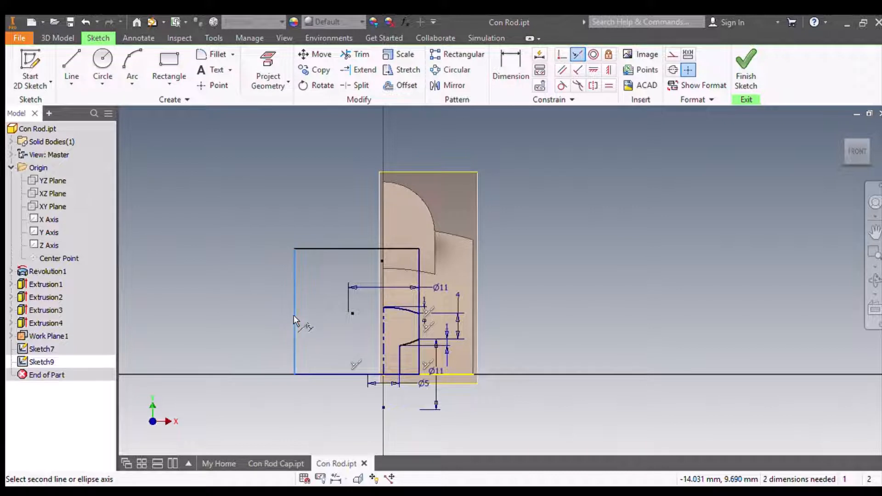
left_click(382, 327)
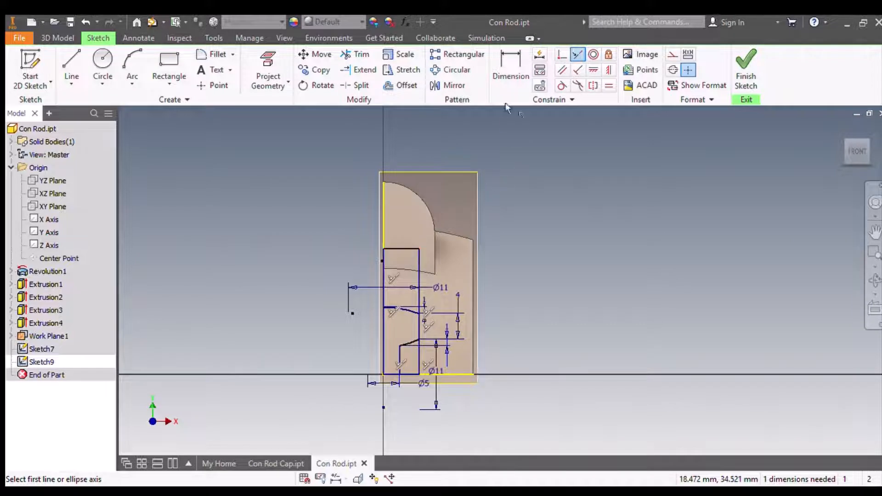
Dimension the rectangle's top side 7 mm below the centre of the boss's rounded arc, and finish the sketch.
left_click(510, 69)
left_click(422, 212)
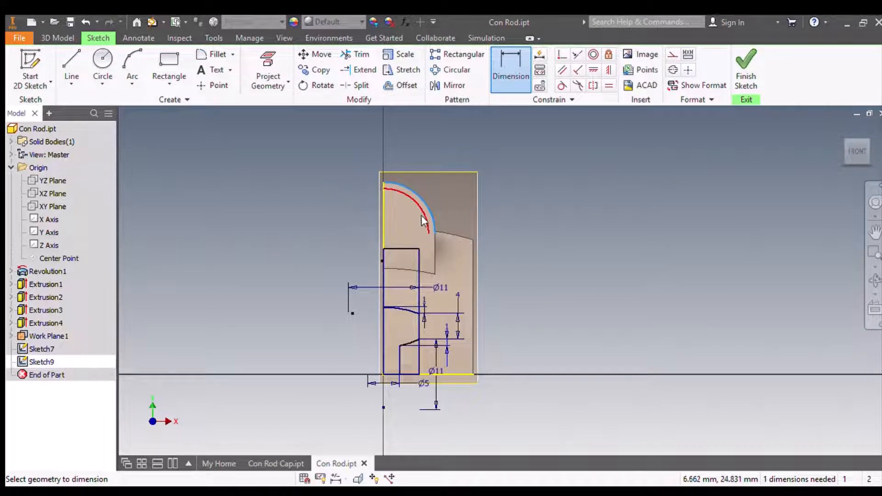
left_click(401, 250)
left_click(459, 214)
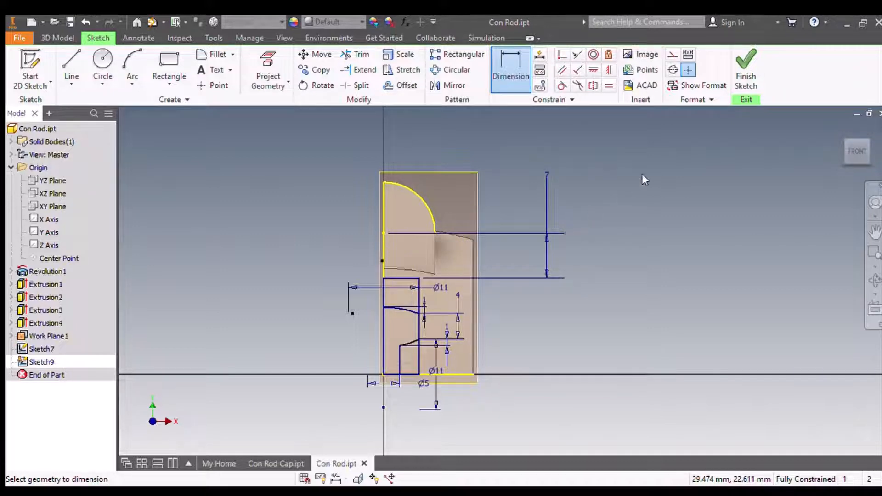
left_click(745, 73)
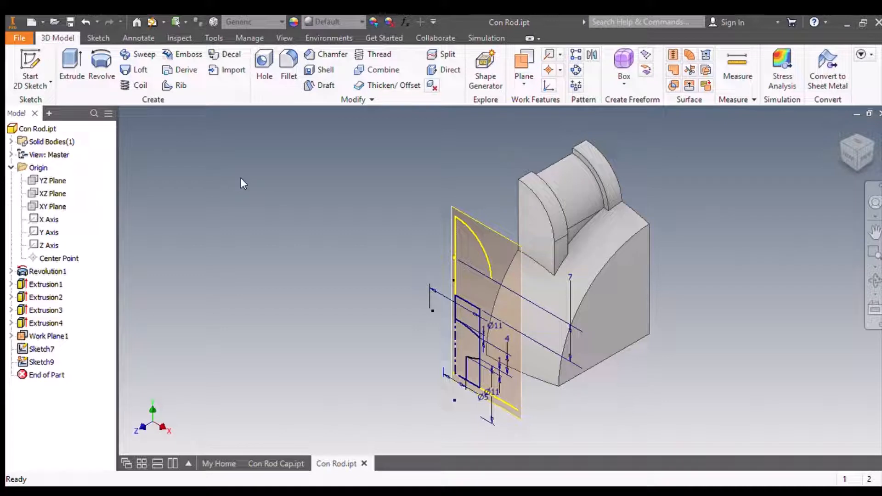
Extrude the rectangle 29 mm from the work plane toward the connecting rod's body.
left_click(72, 65)
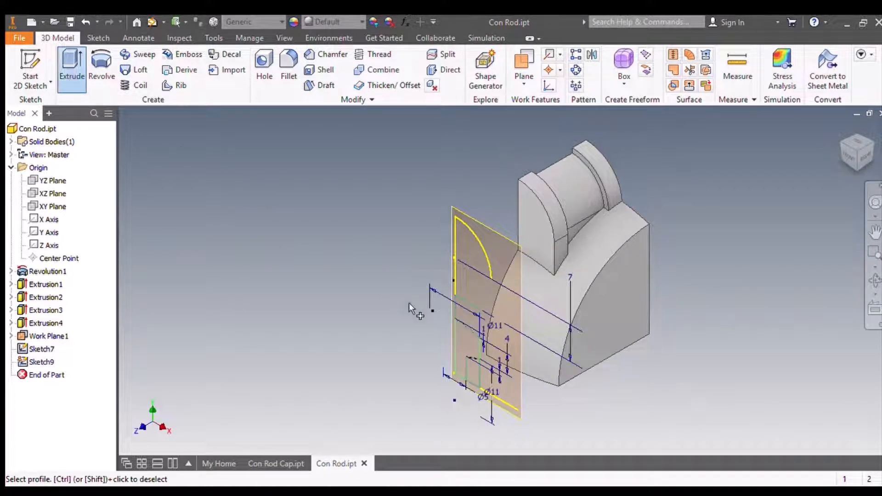
left_click(467, 330)
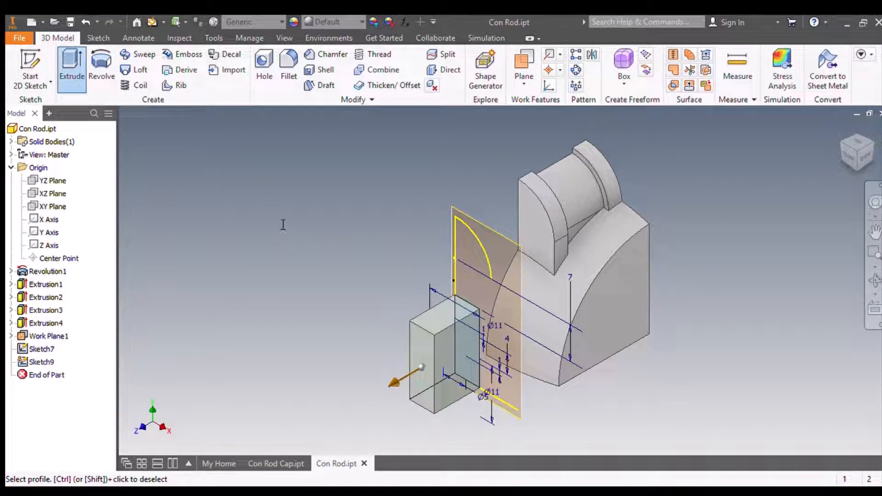
left_click(263, 234)
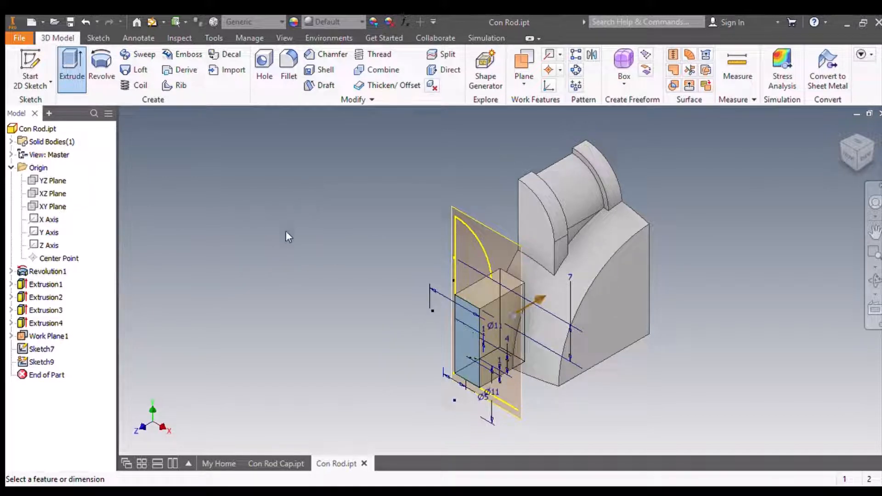
type("29")
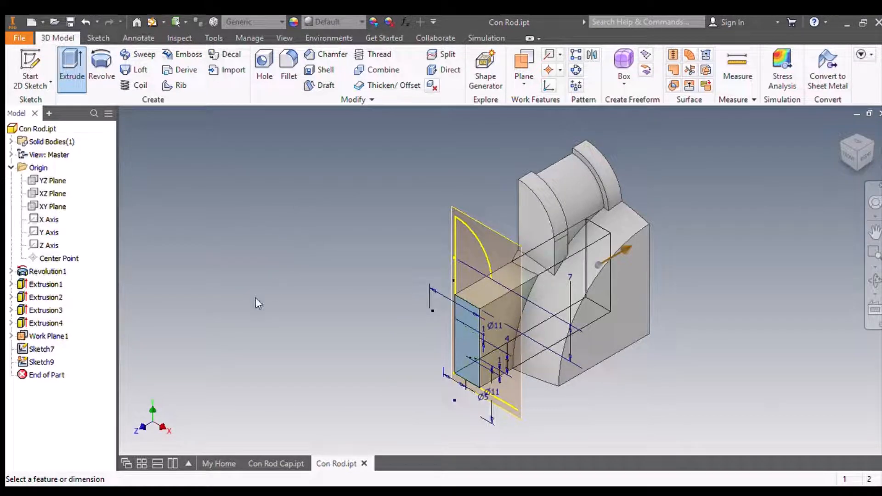
key("Return")
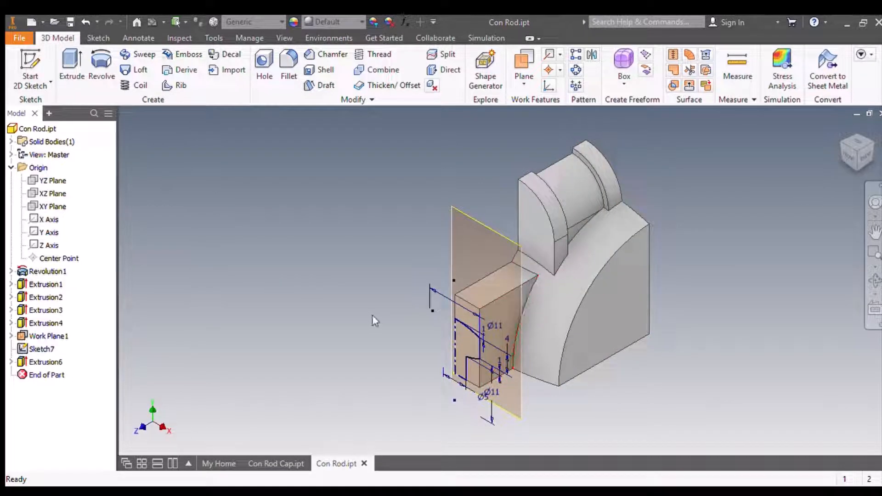
Fillet the curved edge where the extruded shank block's side meets the rounded body with an 8 mm radius.
left_click(287, 64)
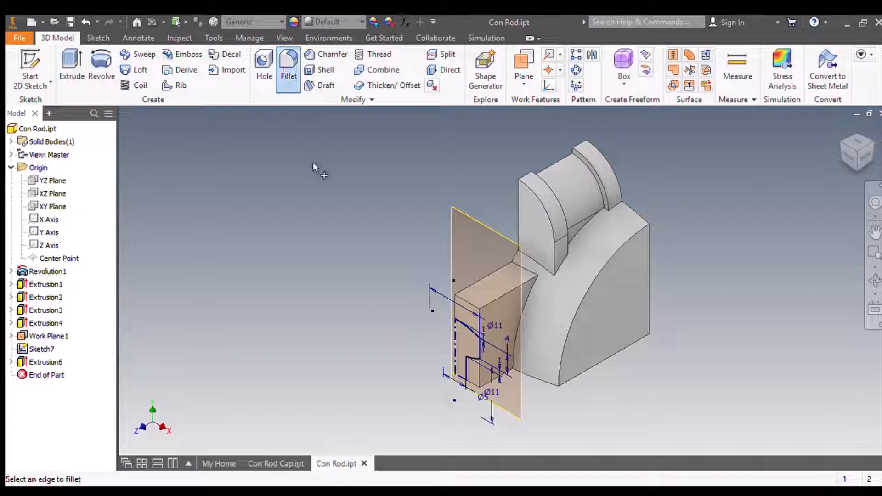
key("Escape")
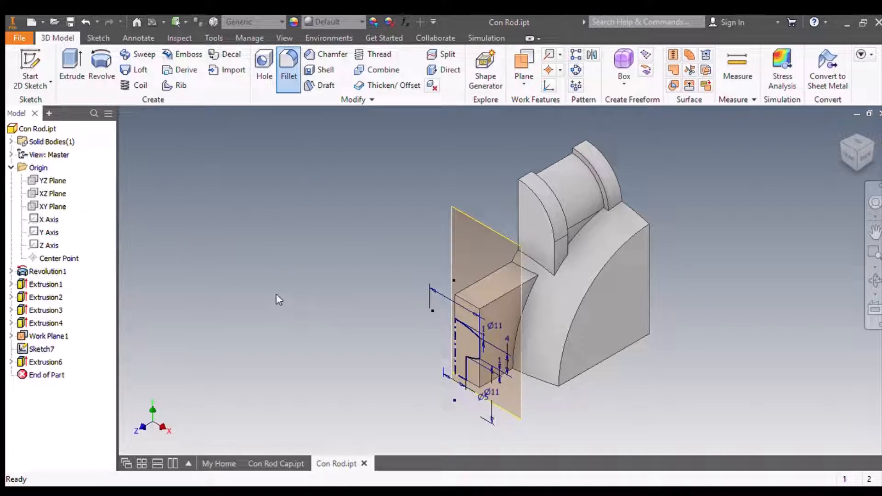
left_click(520, 311)
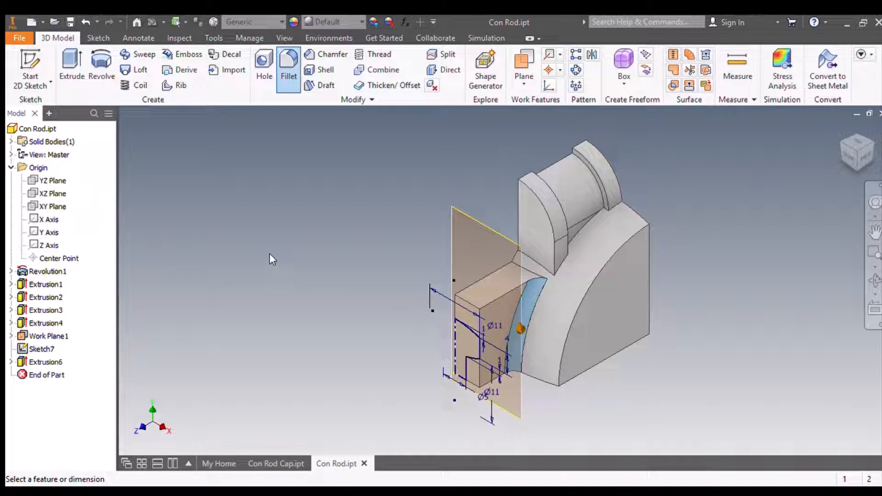
type("8")
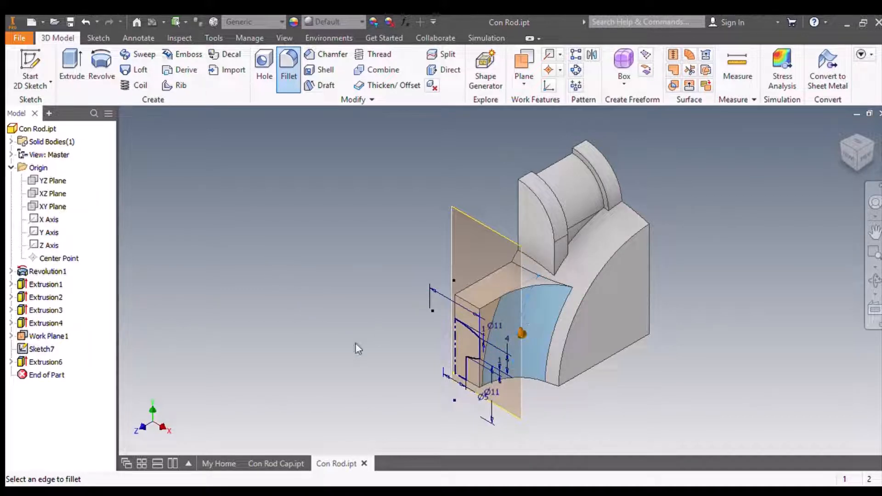
key("Return")
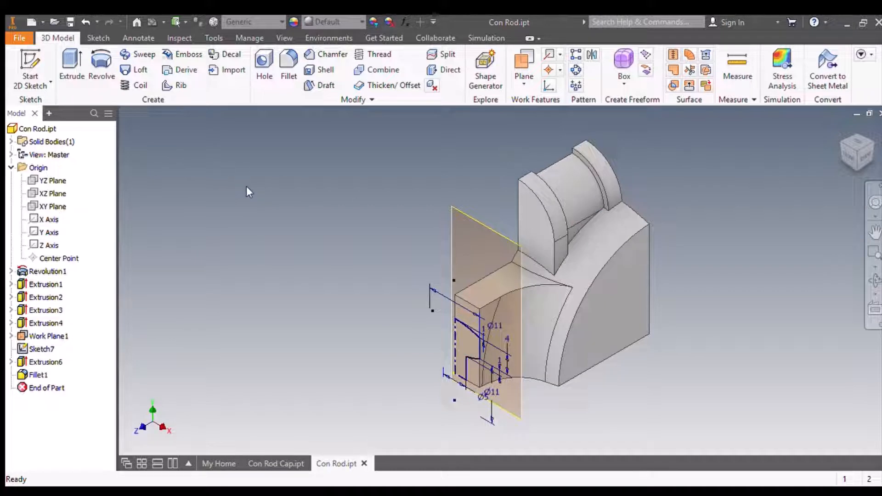
left_click(30, 64)
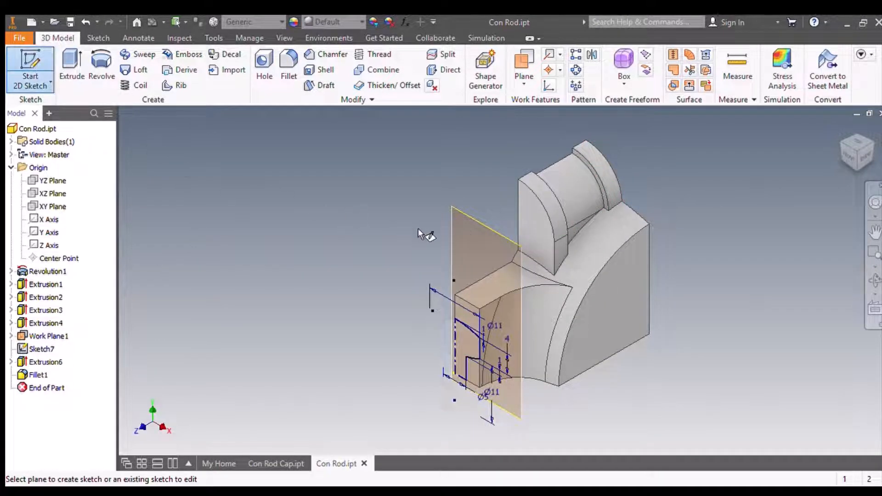
left_click(462, 218)
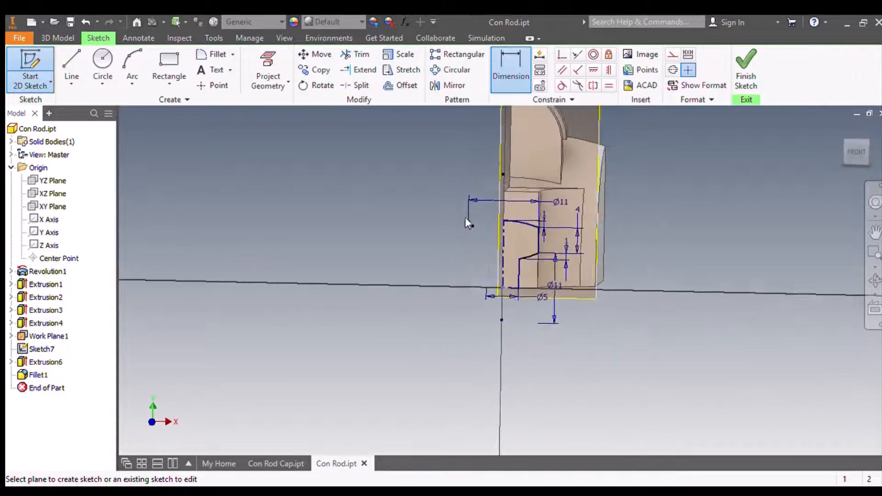
middle_click_drag(653, 238, 538, 332)
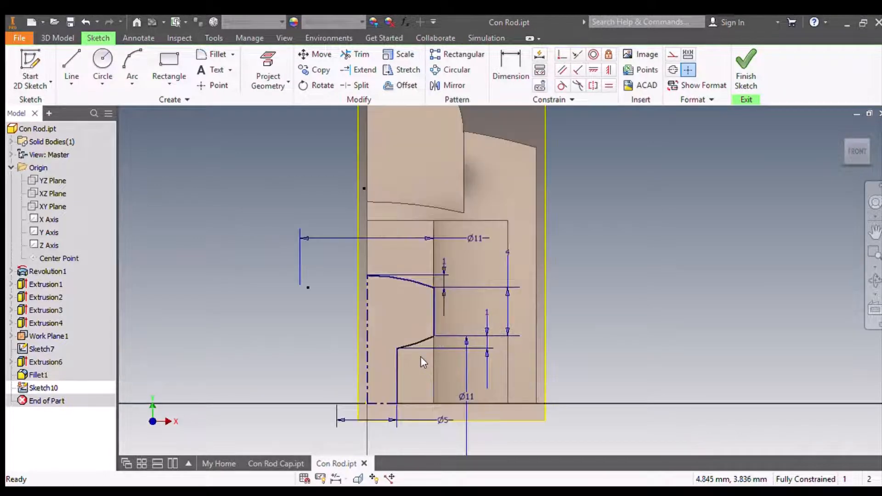
scroll(420, 357, "up", 3)
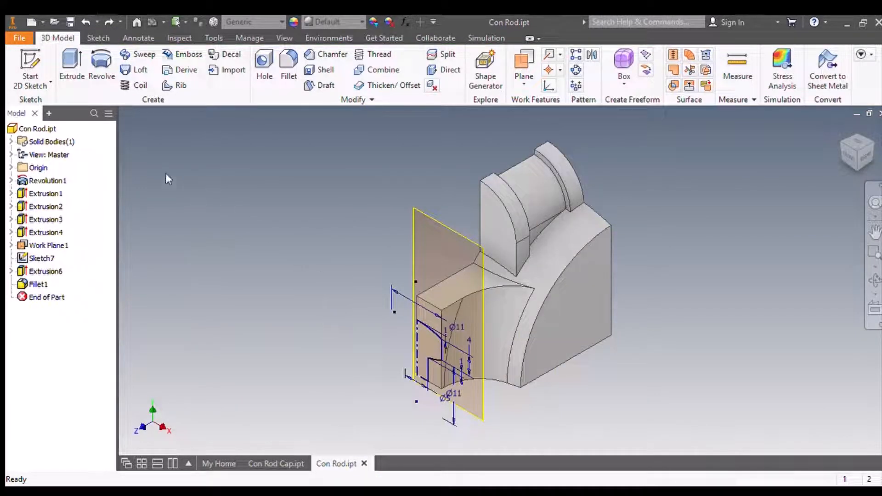
Start a sketch on the work plane and project the profile's lower arc, its inner vertical line and the fillet's outer vertical edge.
left_click(30, 69)
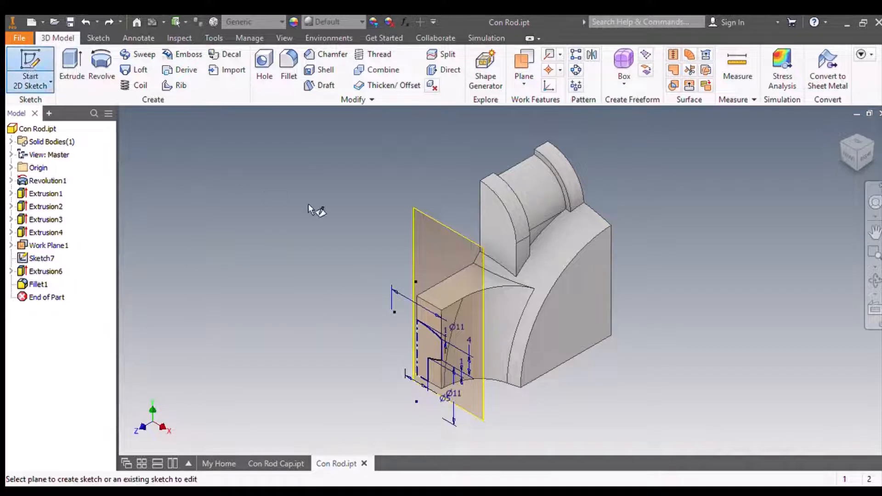
left_click(411, 225)
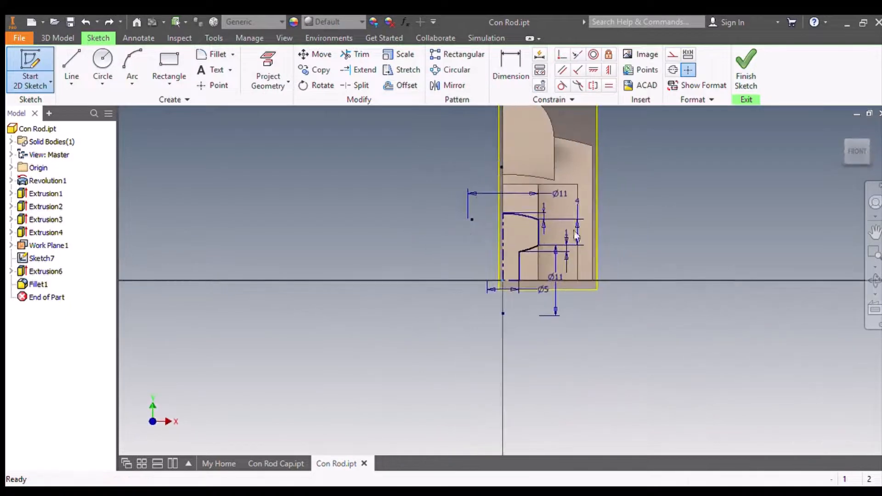
middle_click_drag(640, 209, 595, 281)
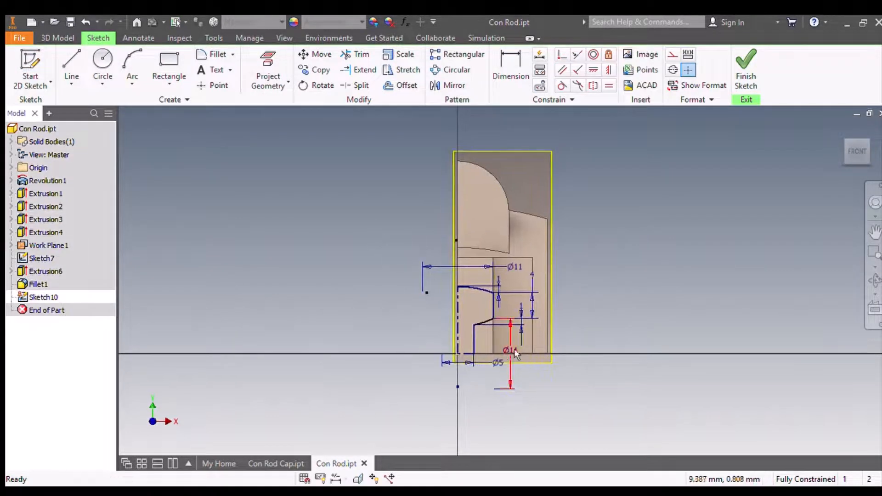
scroll(515, 354, "down", 3)
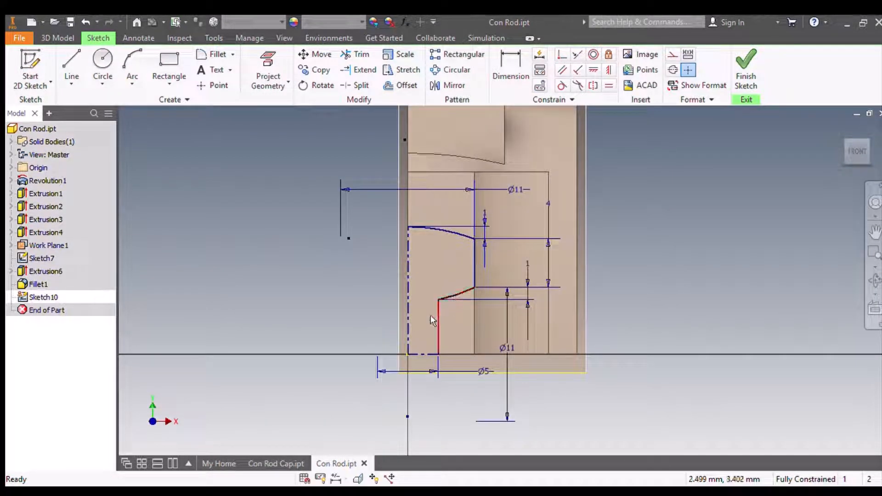
left_click(276, 81)
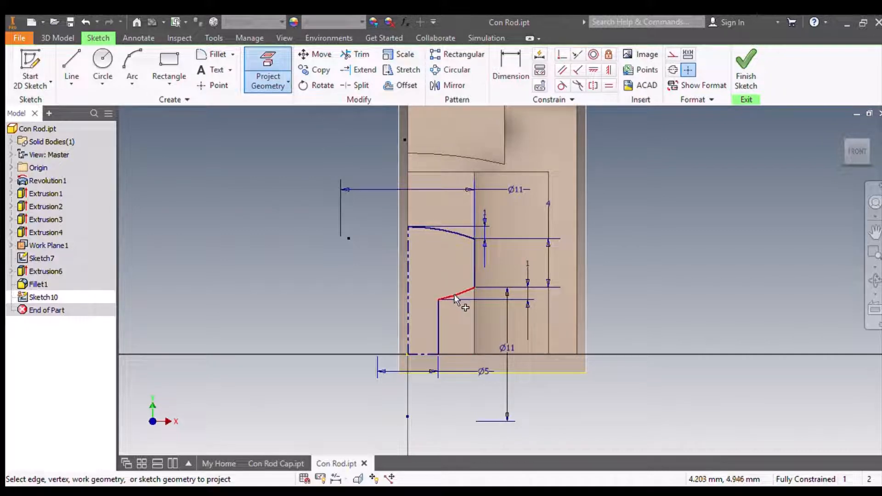
left_click(434, 329)
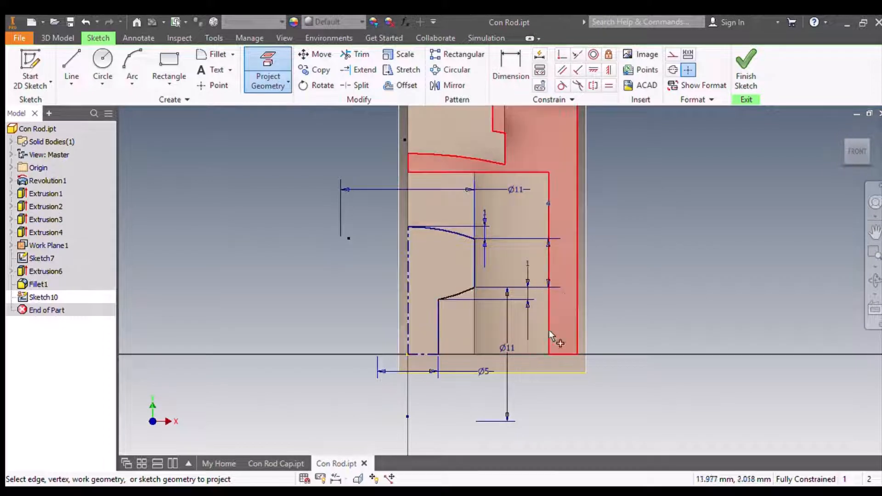
left_click(546, 271)
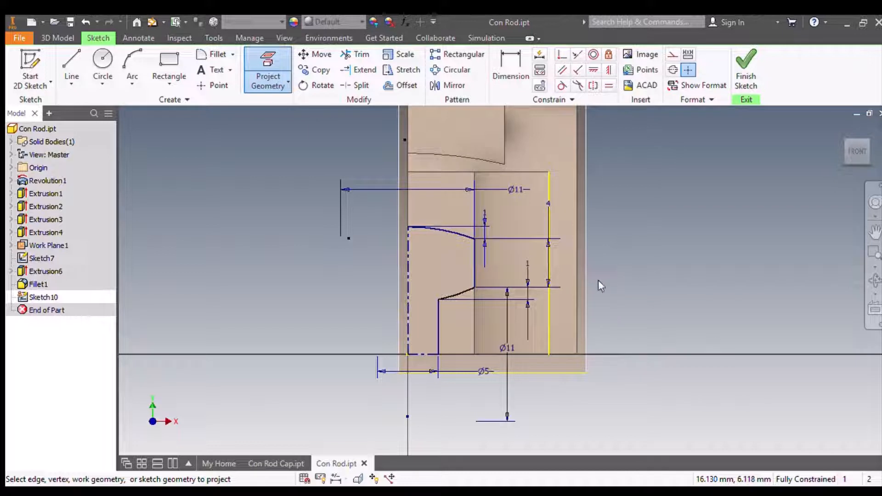
key("Escape")
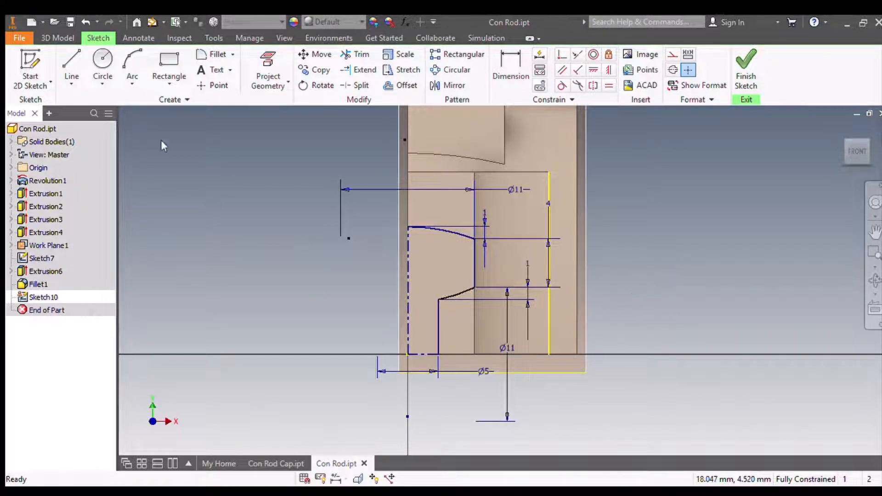
Draw a slanted line beside the profile and make its lower end coincident with the outer end of the lower arc.
left_click(72, 67)
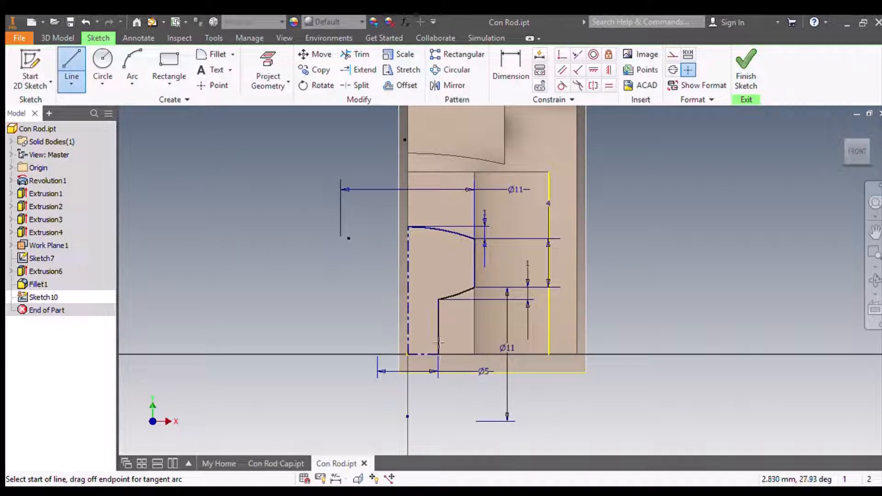
left_click(495, 284)
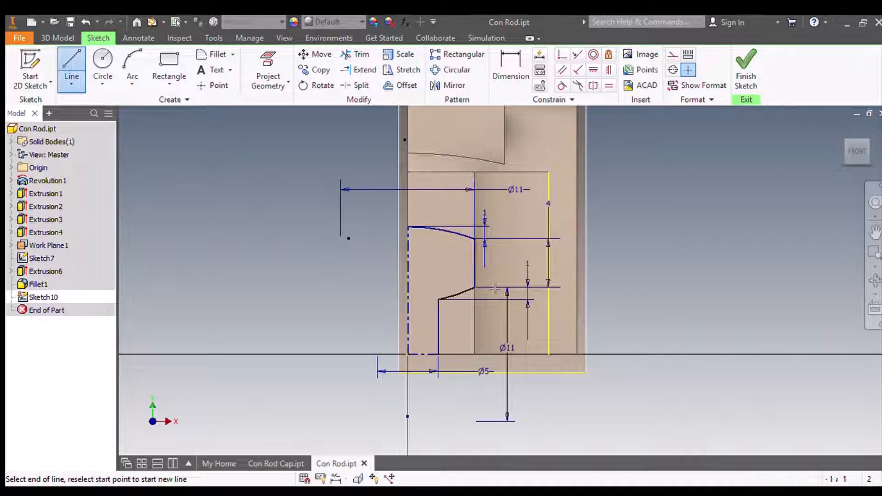
left_click(540, 258)
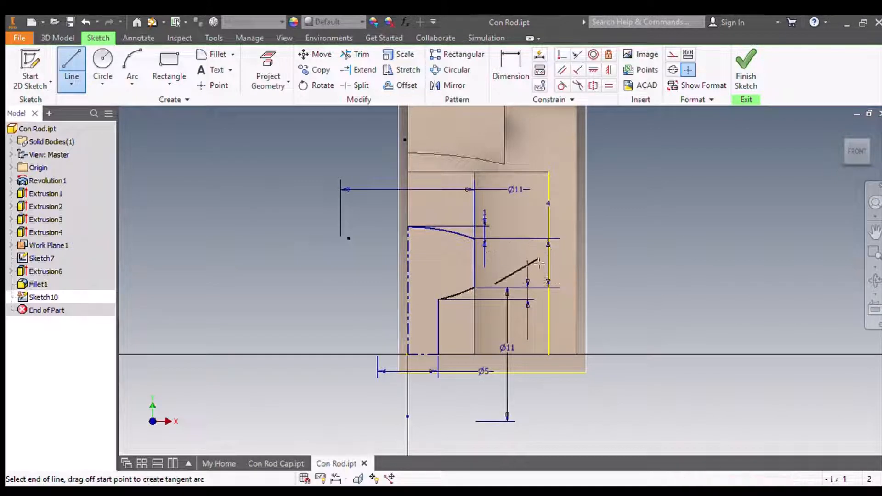
key("Escape")
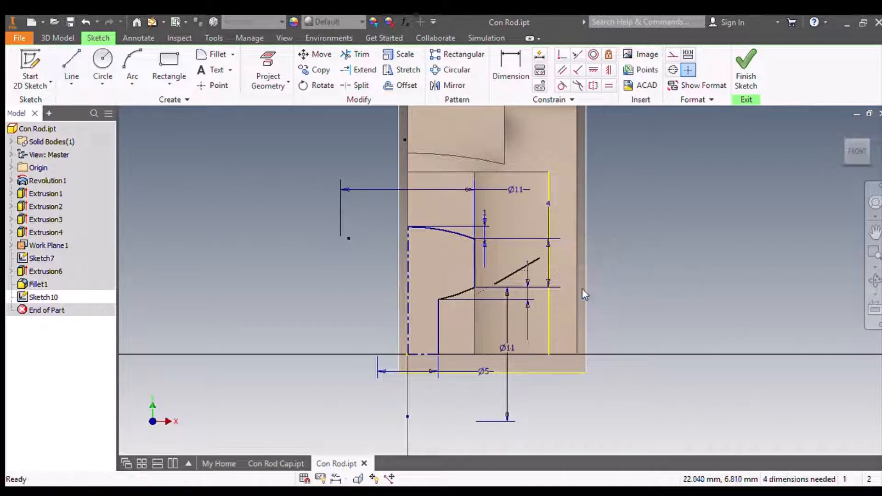
left_click(559, 57)
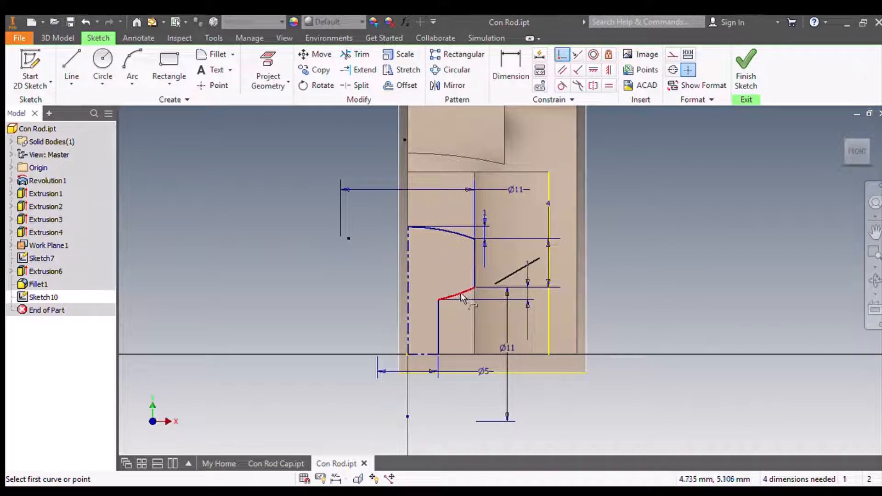
left_click(470, 292)
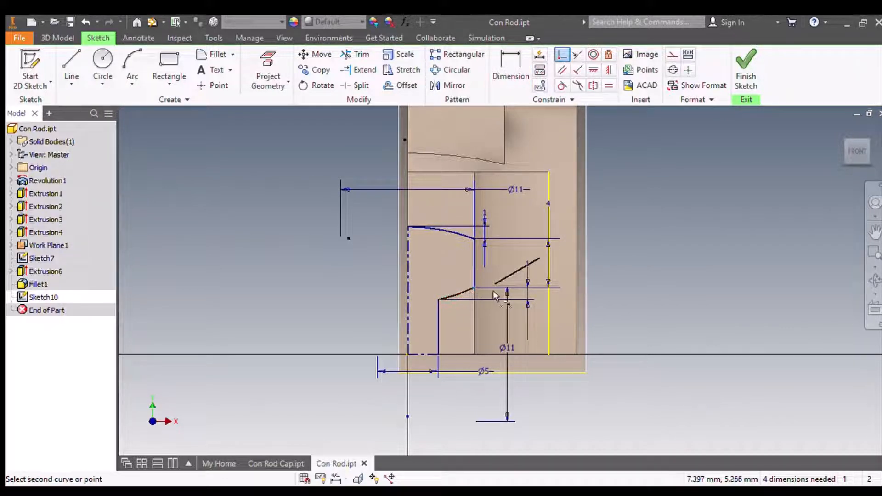
left_click(491, 286)
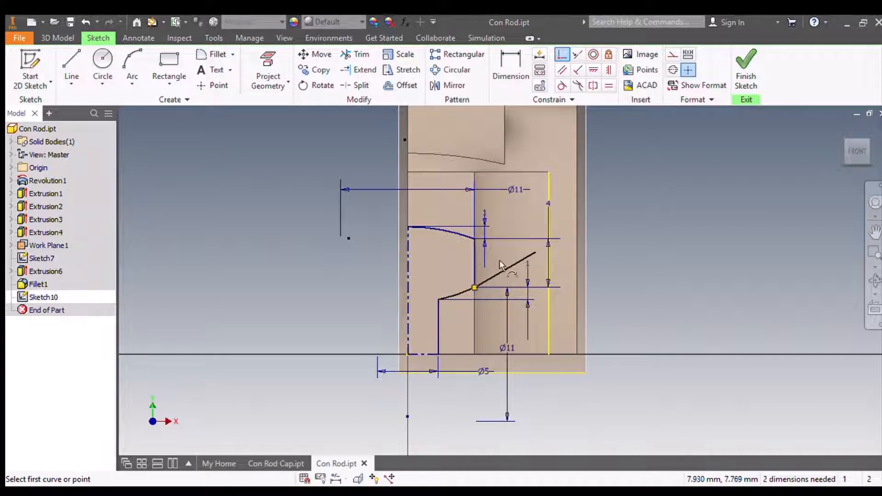
Make the slanted line tangent to the lower arc and its upper end coincident with the projected outer vertical edge.
left_click(562, 86)
left_click(458, 295)
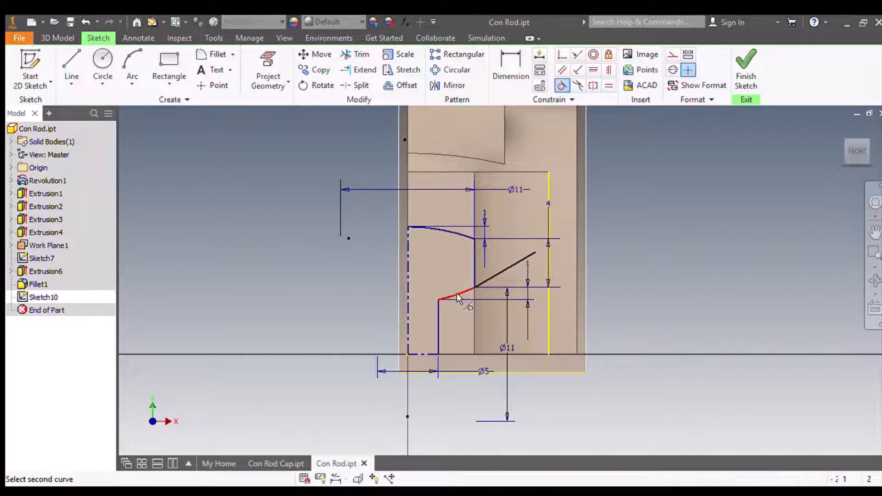
left_click(490, 278)
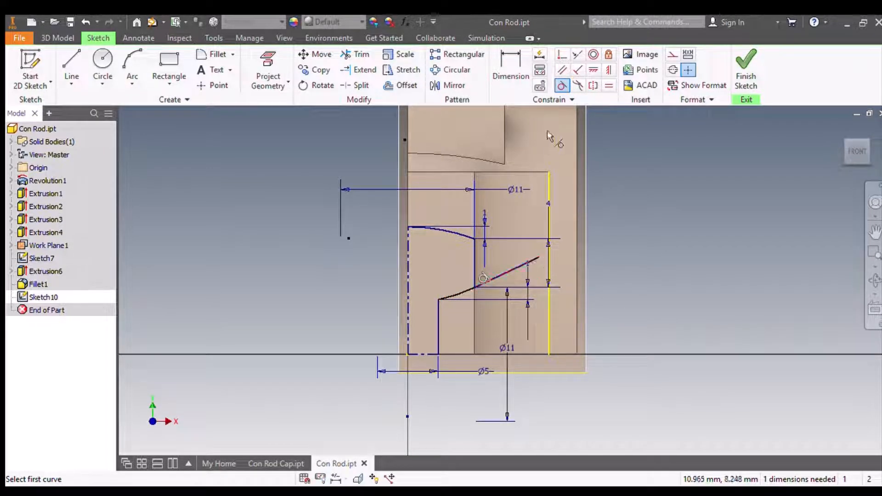
left_click(562, 54)
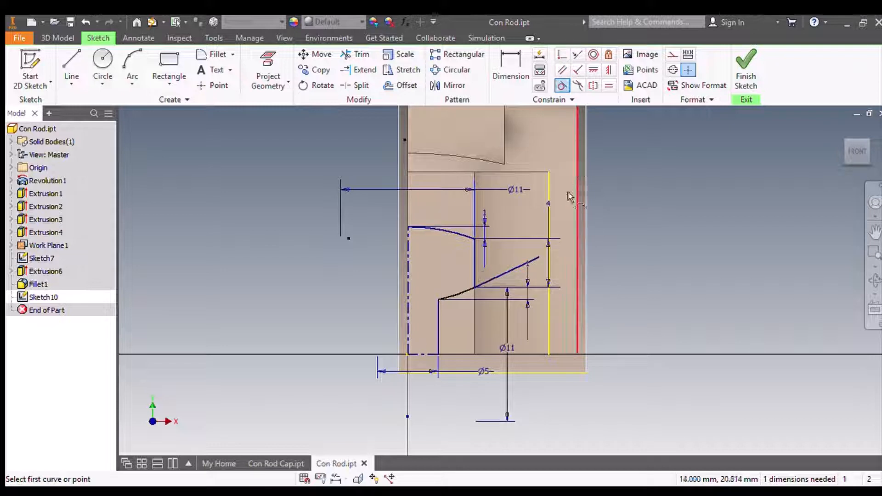
left_click(538, 260)
left_click(544, 253)
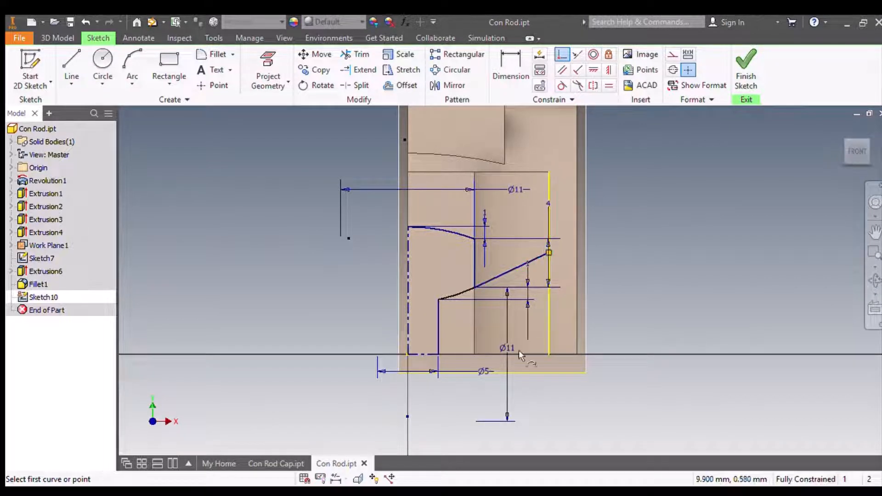
Draw a closing line, make its ends coincident with the lower ends of the projected outer edge and inner line, and finish the sketch.
left_click(71, 69)
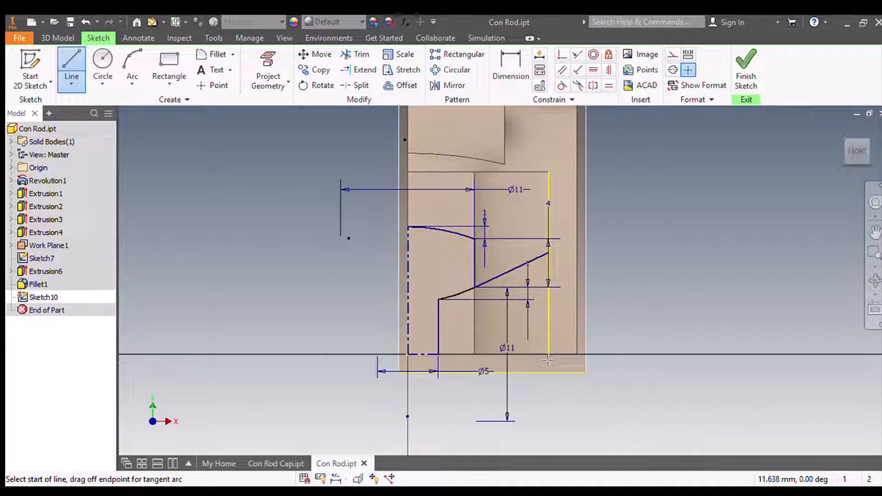
left_click(544, 403)
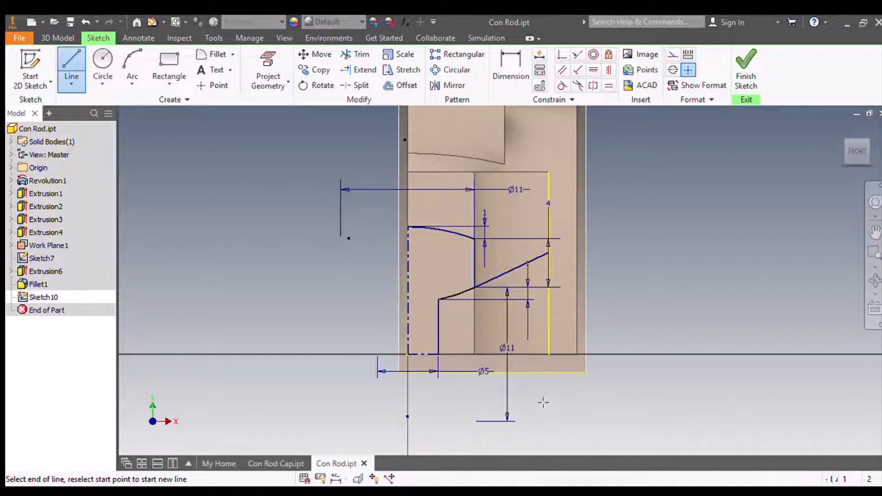
left_click(438, 405)
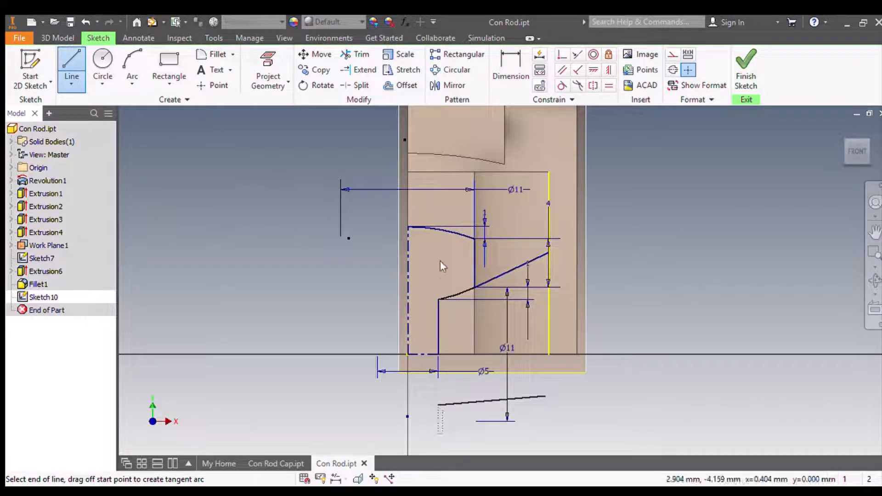
key("Escape")
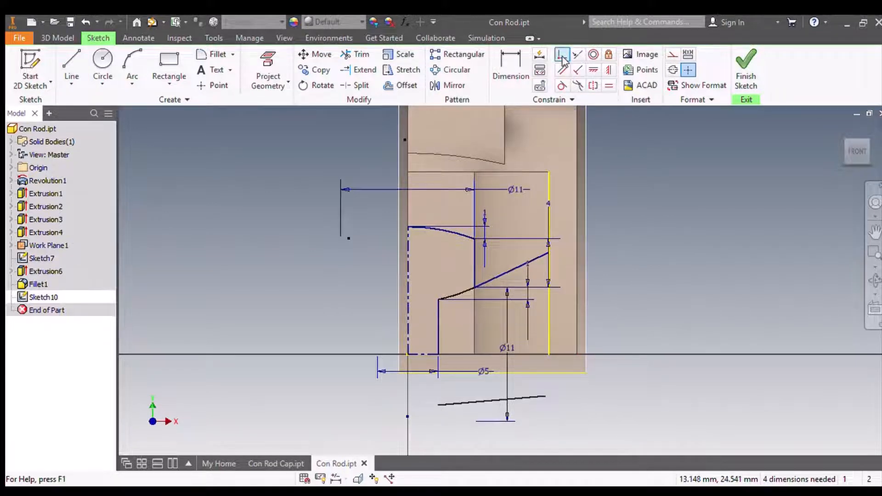
left_click(562, 56)
left_click(547, 356)
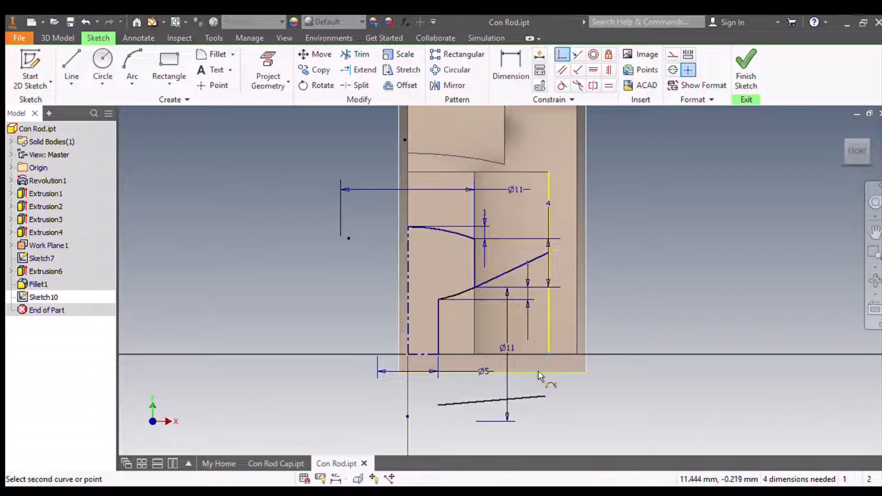
left_click(545, 397)
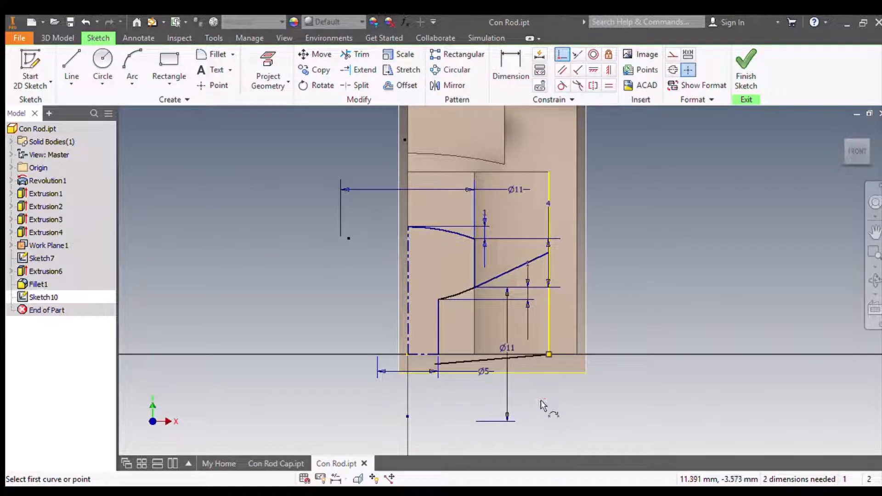
left_click(435, 355)
left_click(438, 355)
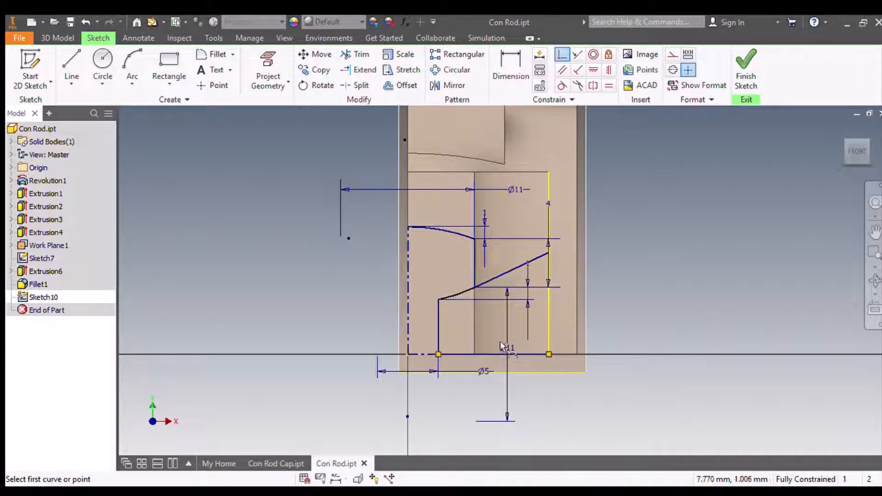
key("Escape")
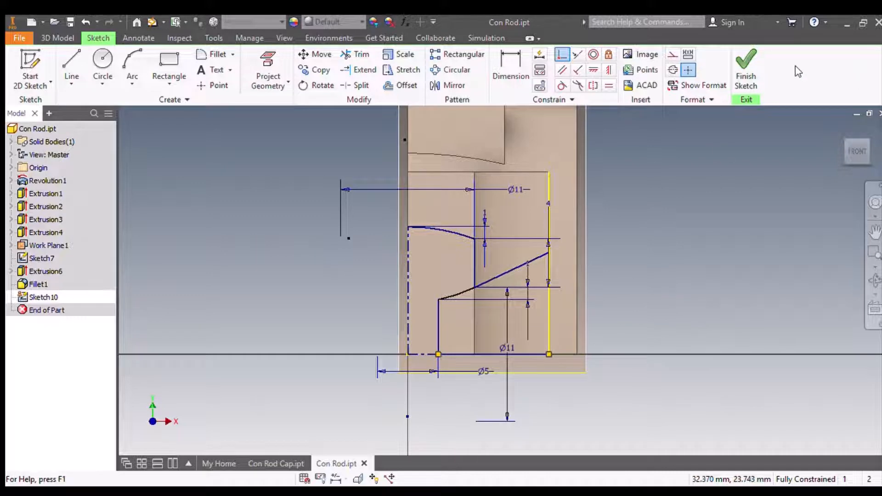
left_click(747, 67)
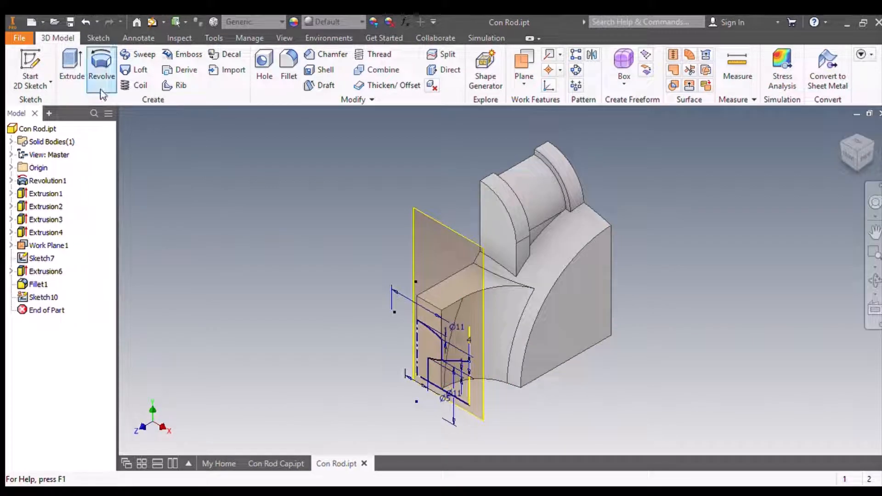
Revolve the closed profile around its bottom line as a cut through the end block and fillet.
left_click(102, 74)
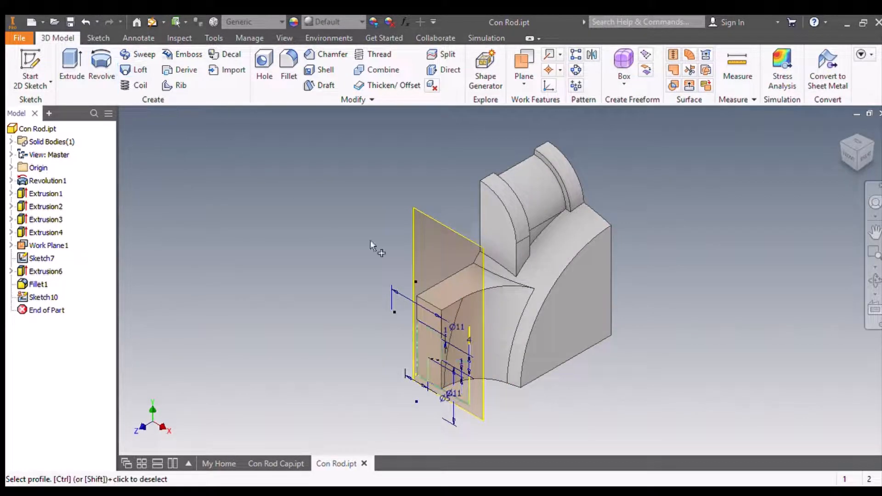
left_click(439, 376)
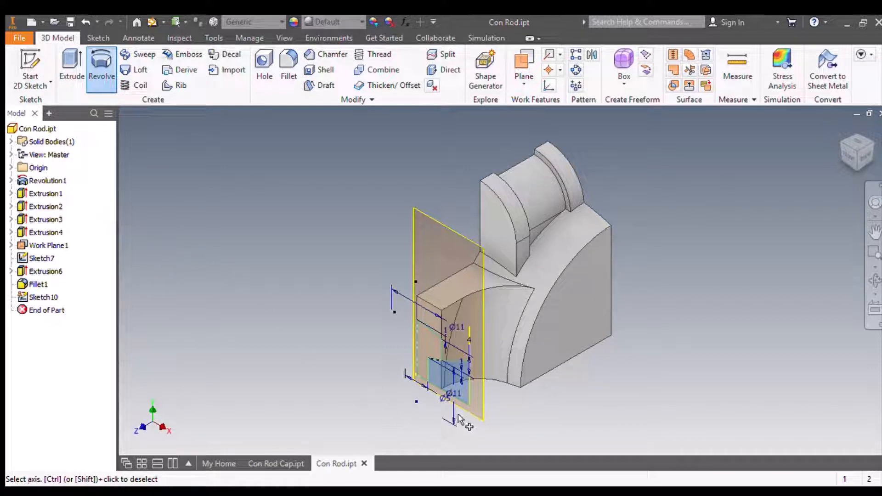
left_click(454, 402)
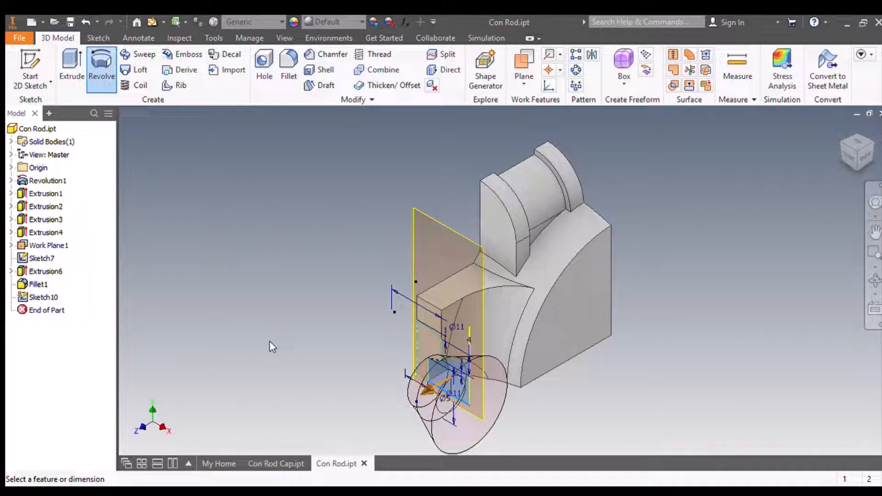
key("Return")
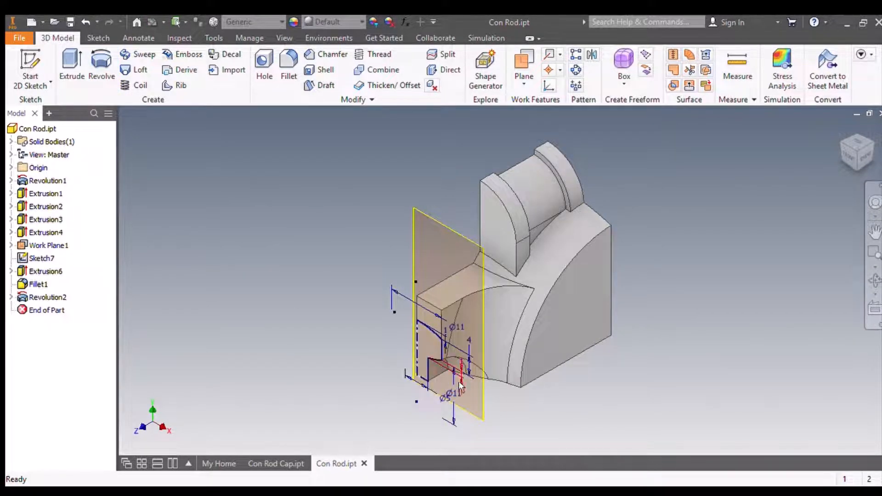
left_click(848, 162)
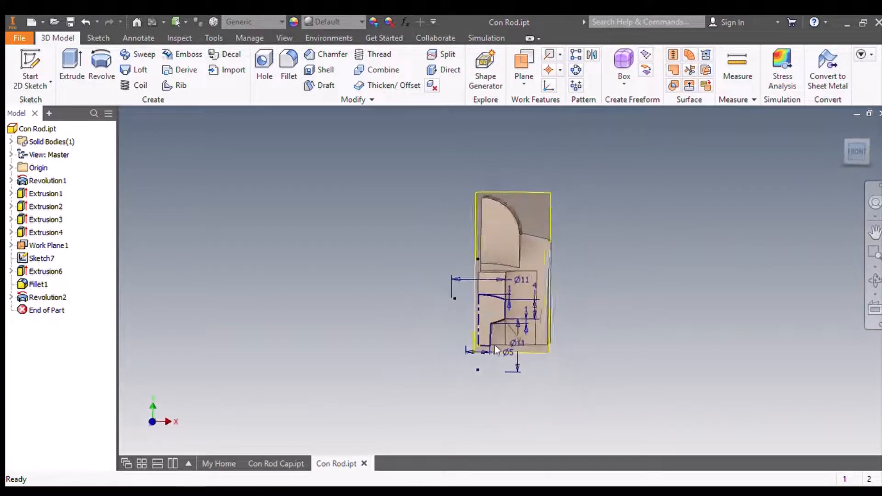
left_click(874, 156)
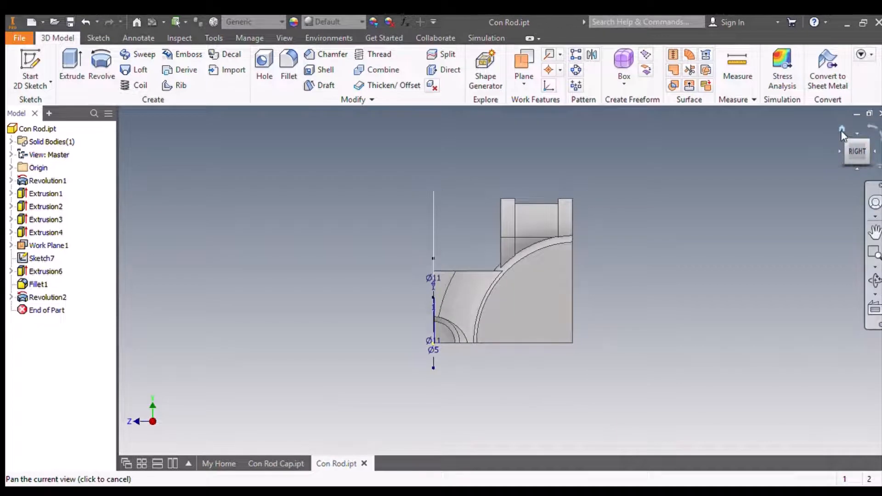
left_click(842, 130)
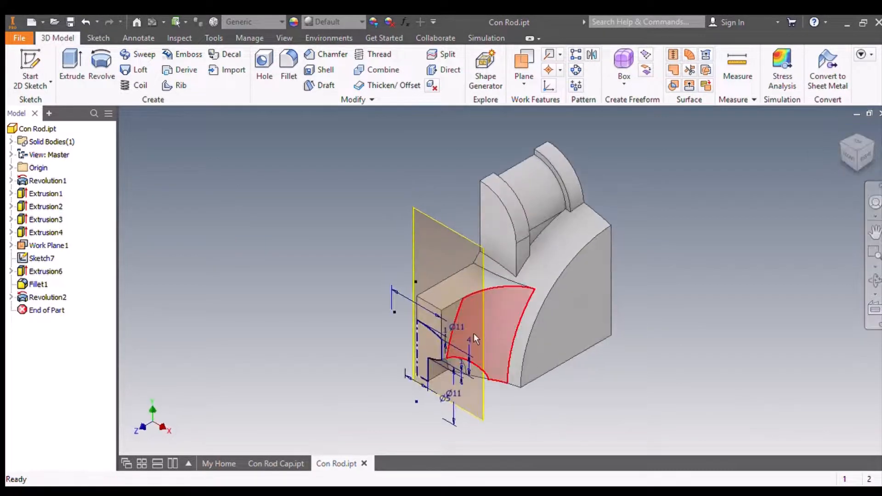
Start a sketch on the offset work plane and project the end block's outer vertical edge into it.
left_click(23, 72)
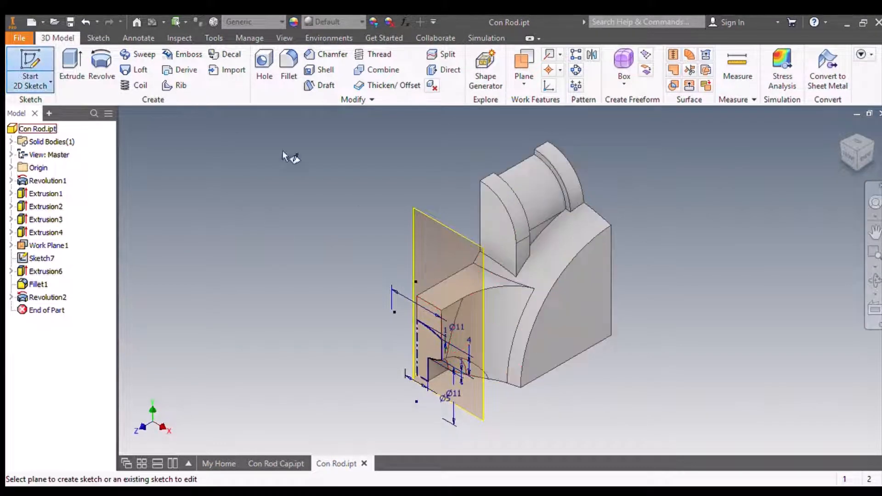
left_click(425, 222)
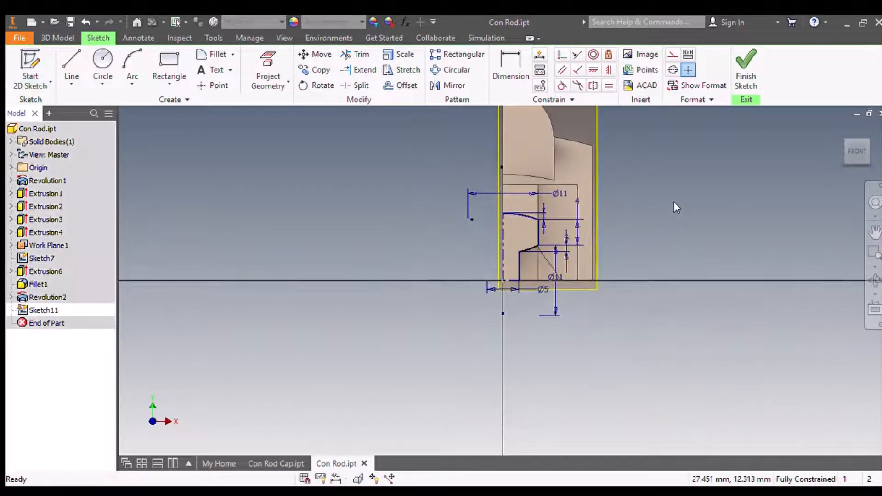
mouse_move(674, 207)
middle_mouse_down()
mouse_move(674, 262)
mouse_move(604, 346)
middle_mouse_up()
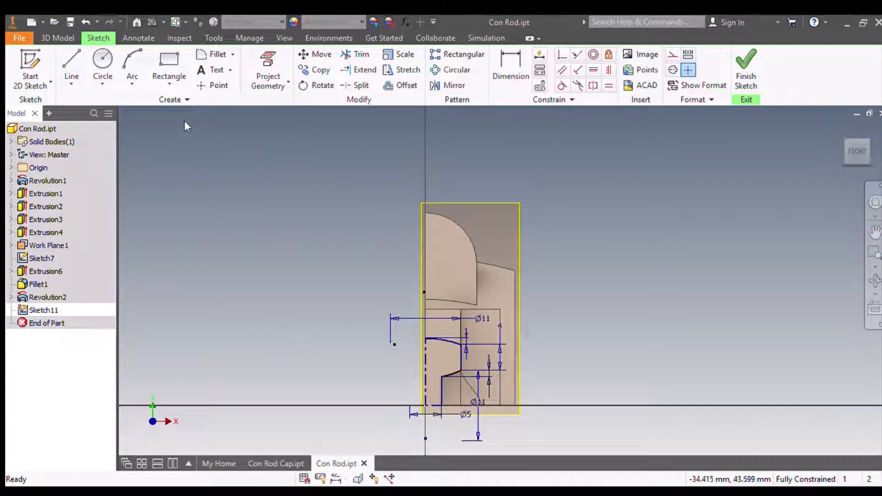
left_click(267, 73)
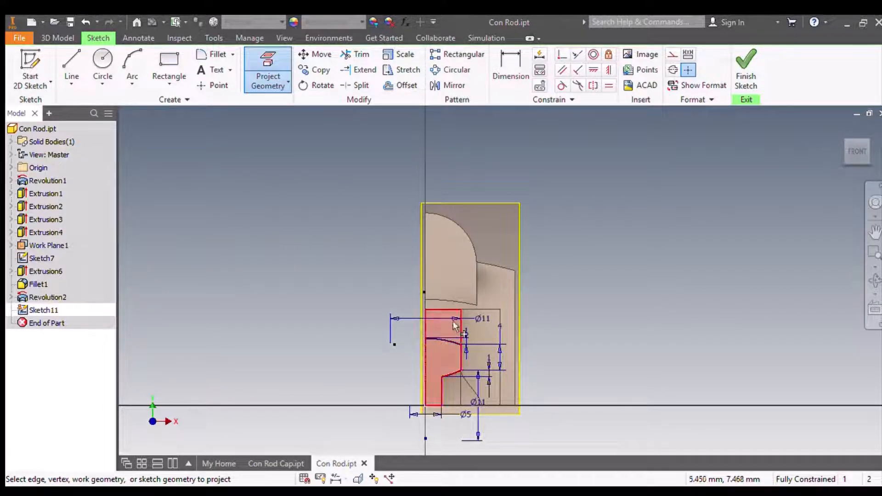
left_click(436, 342)
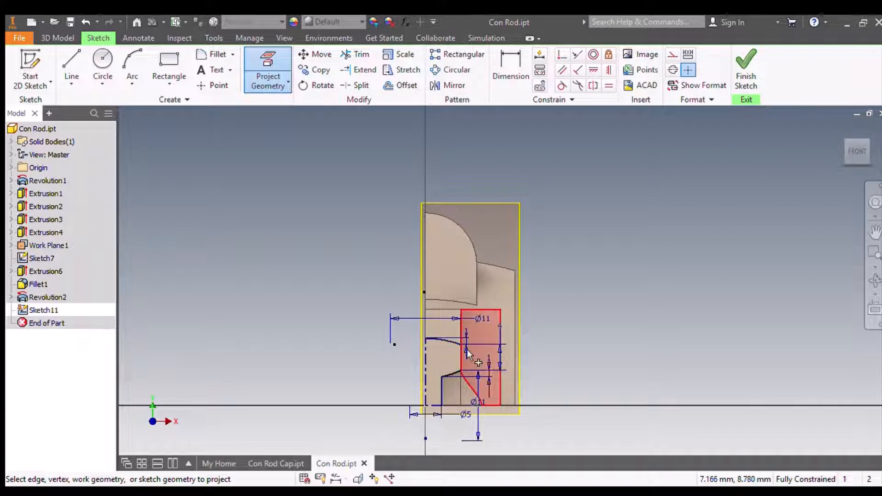
key("Escape")
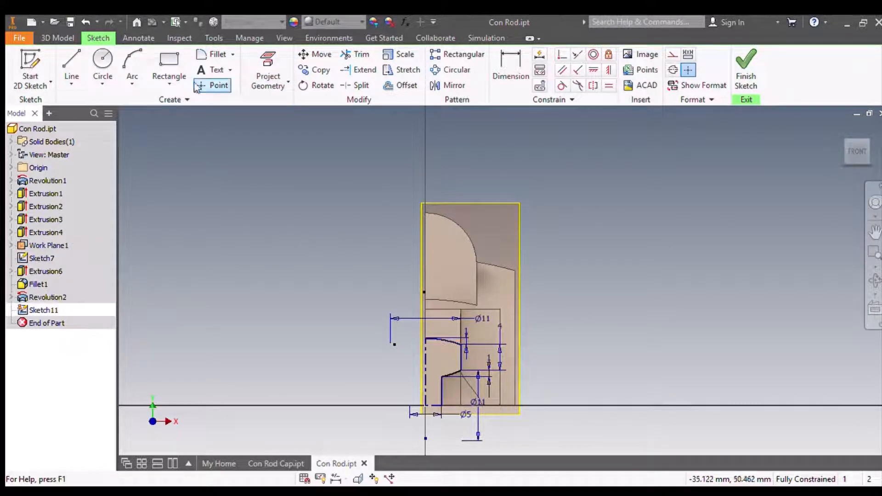
left_click(268, 69)
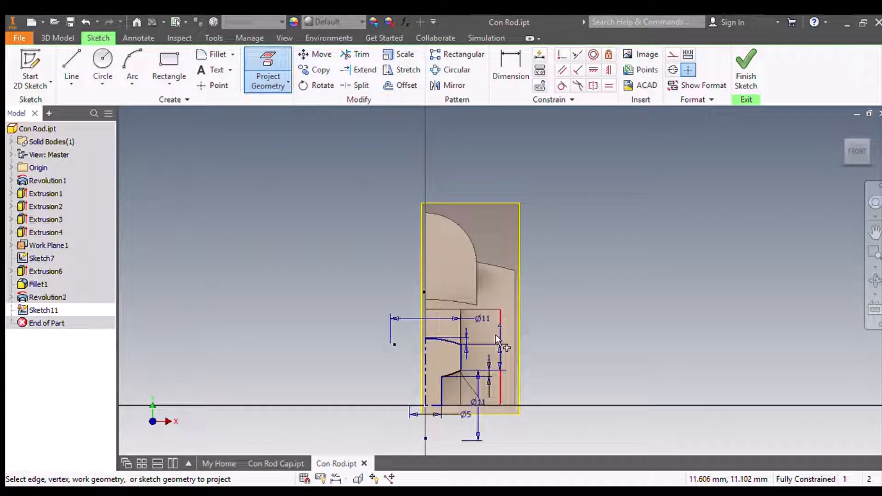
left_click(495, 335)
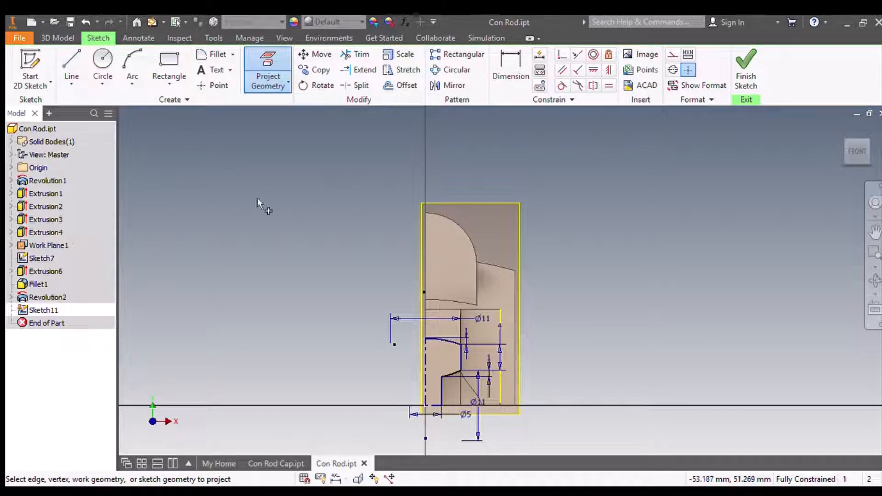
Draw a short line sloping down and outward between the existing profile and the projected outer edge.
left_click(71, 66)
scroll(465, 367, "up", 2)
middle_click_drag(448, 429, 435, 354)
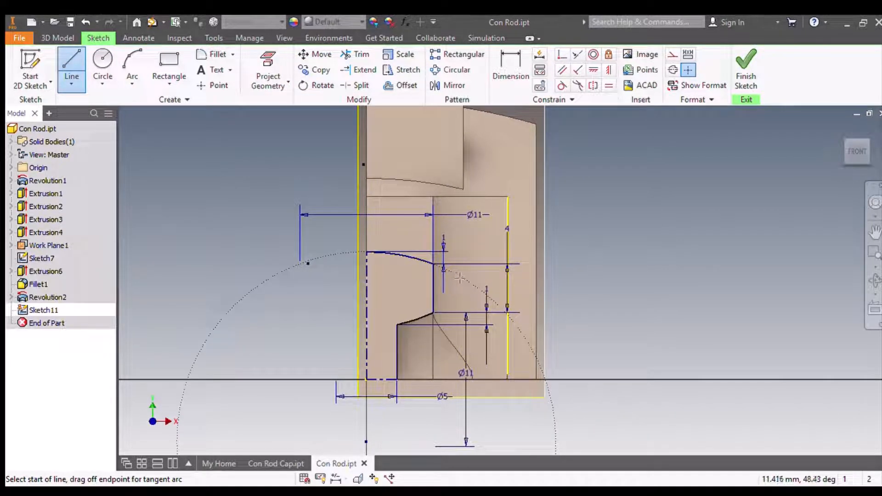
left_click(458, 276)
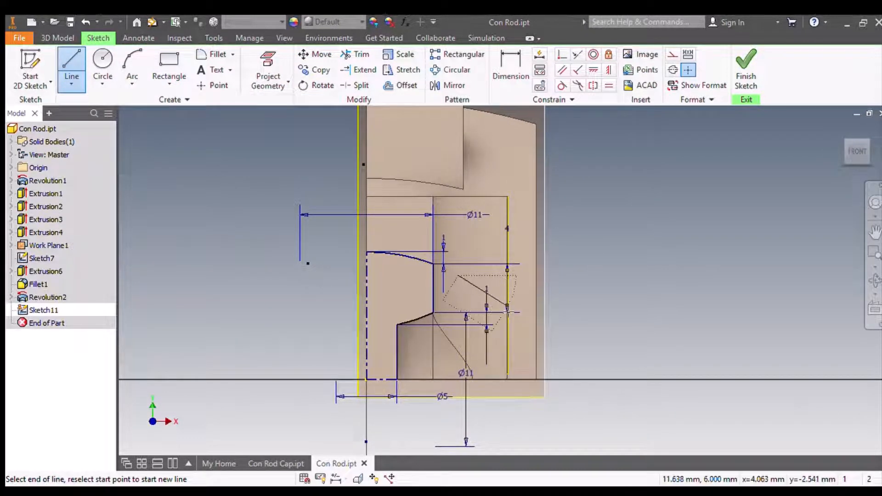
left_click(495, 301)
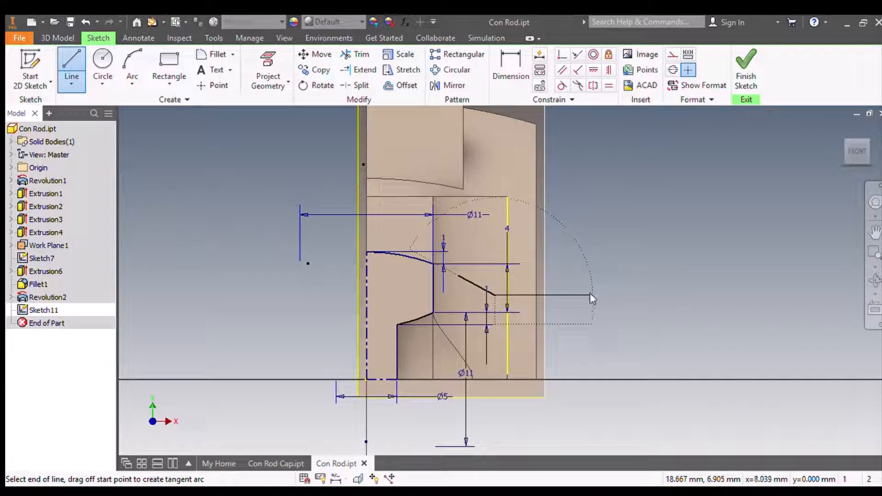
key("Escape")
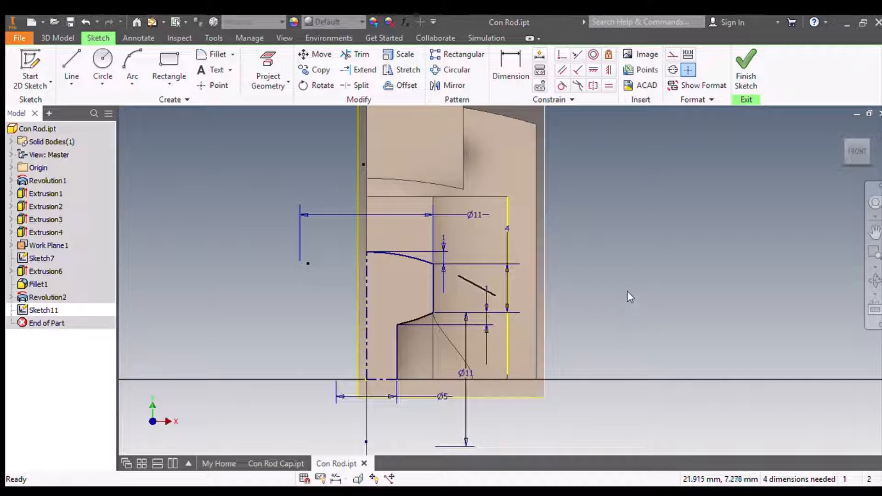
Draw a long horizontal line above the profile, crossing the full width of the part.
middle_click_drag(596, 252, 575, 331)
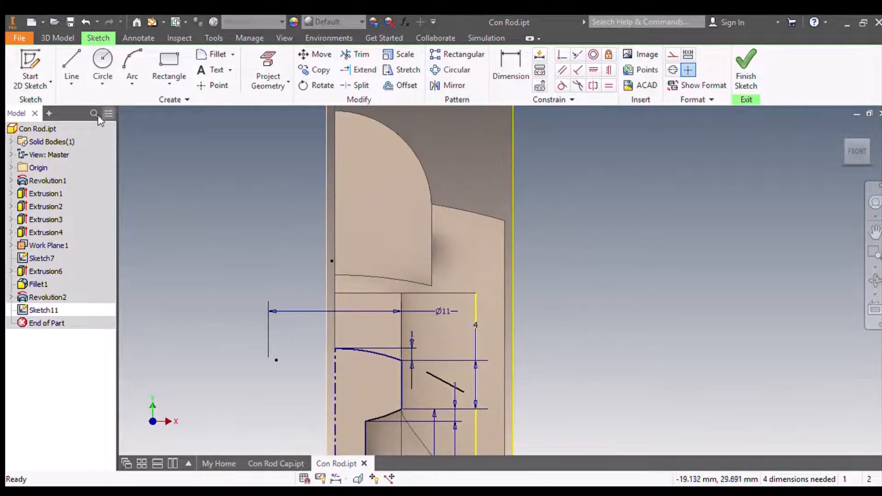
left_click(72, 65)
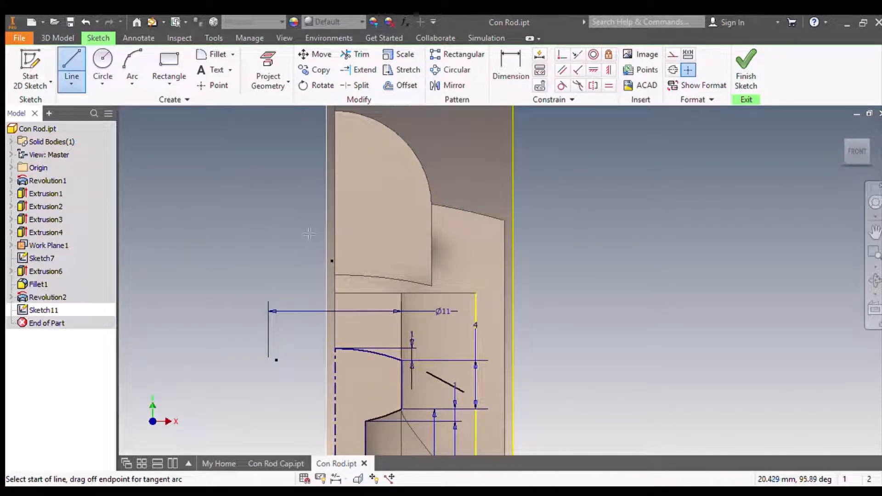
left_click(309, 229)
left_click(543, 230)
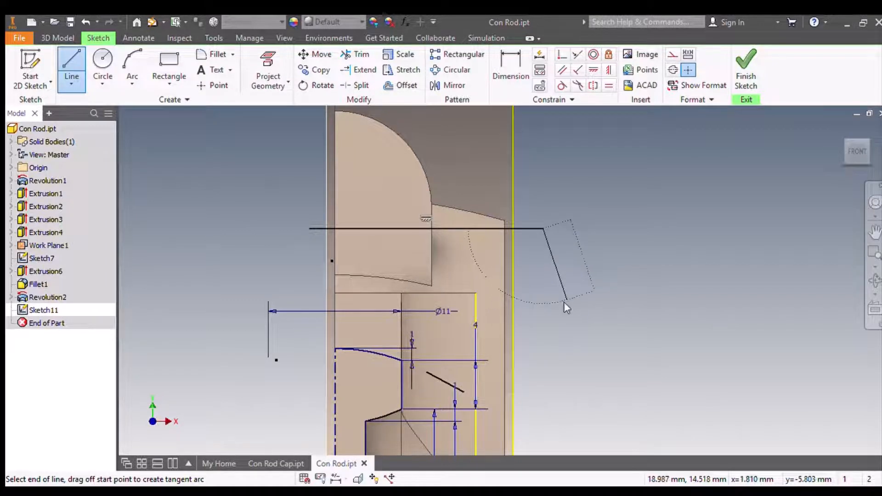
key("Escape")
Draw a near-vertical line on the inner side of the part and make its upper end coincident with the horizontal line's inner end.
left_click(72, 69)
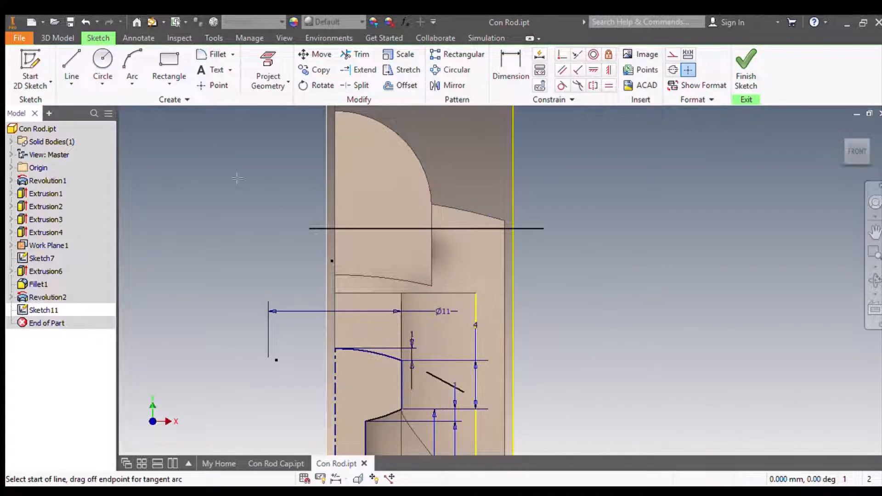
left_click(281, 228)
left_click(290, 383)
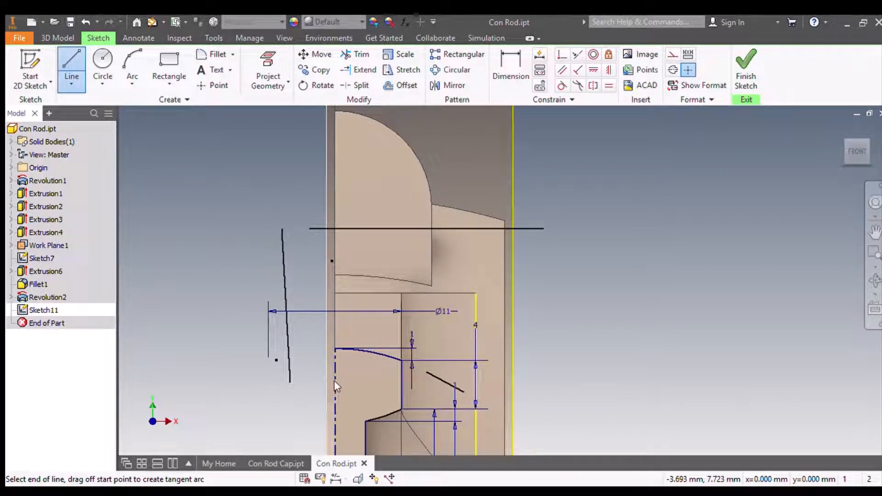
key("Escape")
left_click(561, 54)
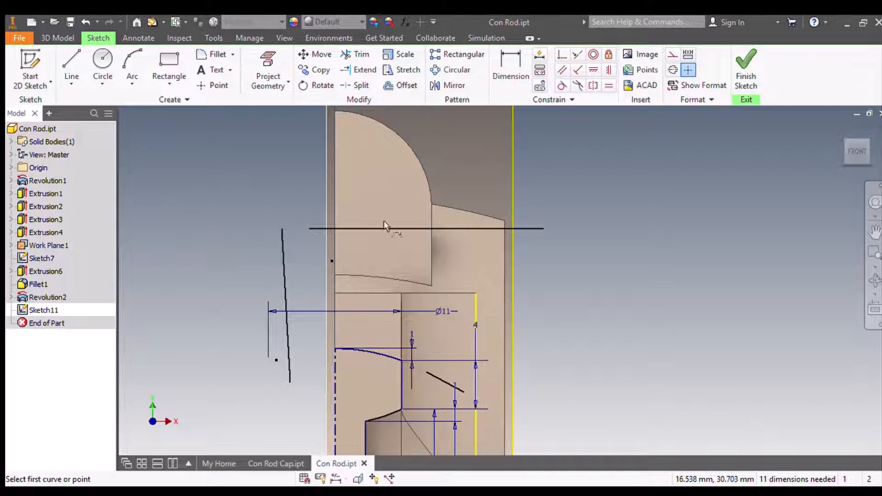
left_click(279, 229)
left_click(306, 230)
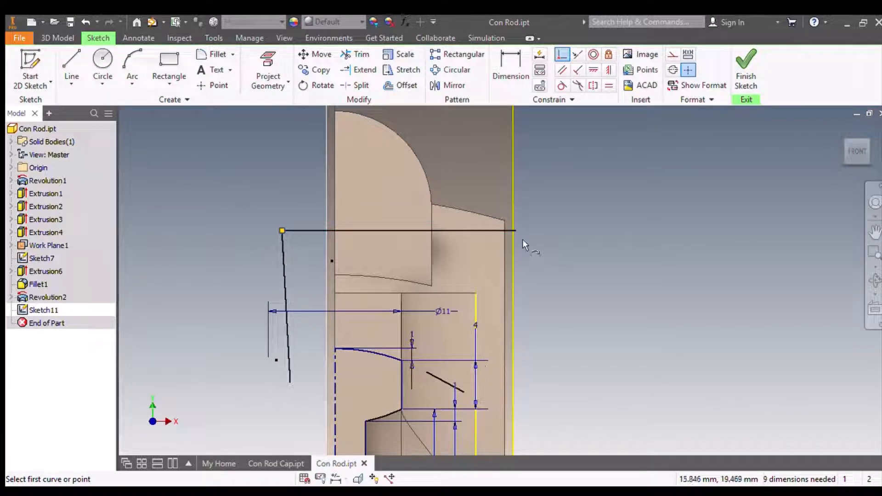
Dimension the horizontal line 14 mm above the outer end of the profile's upper arc.
left_click(509, 59)
left_click(384, 232)
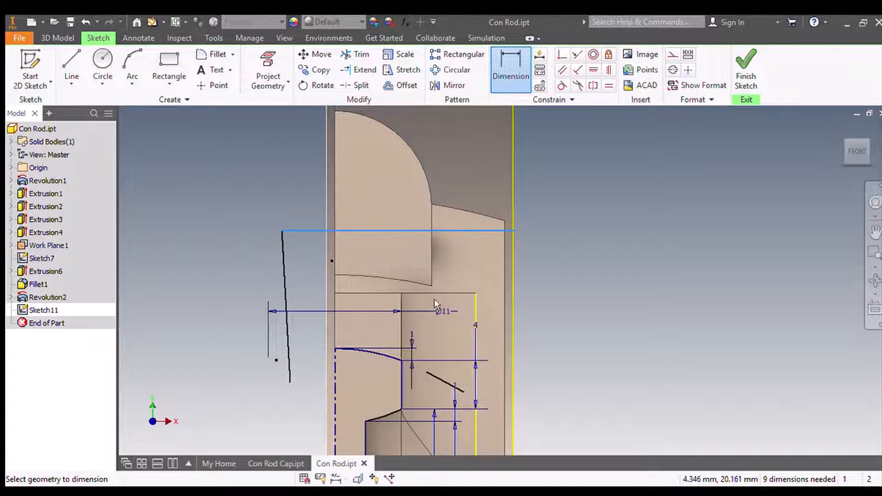
left_click(399, 360)
left_click(557, 296)
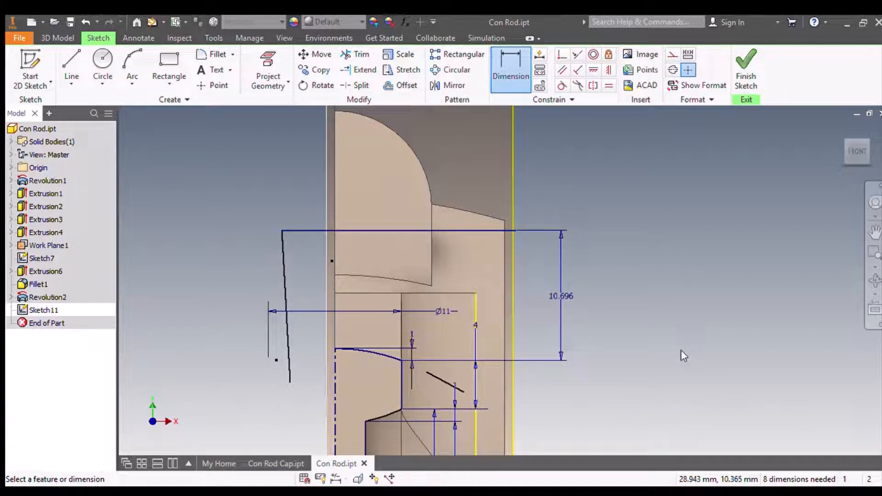
type("14")
key("Return")
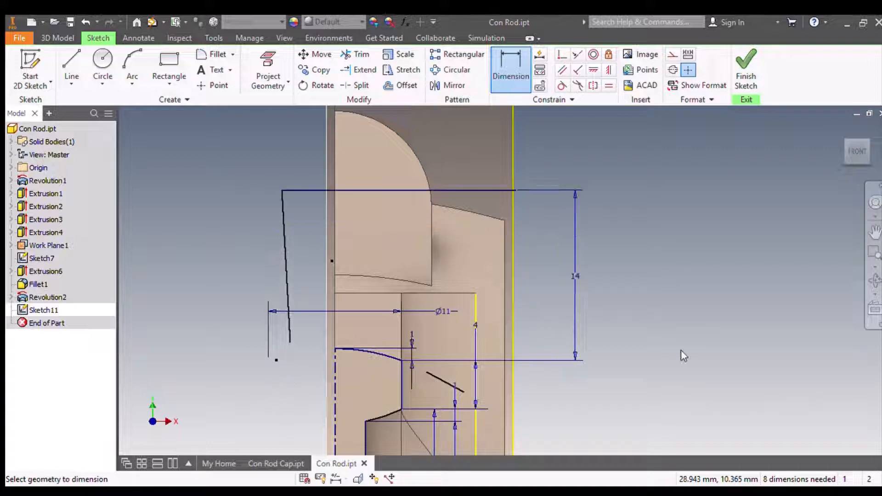
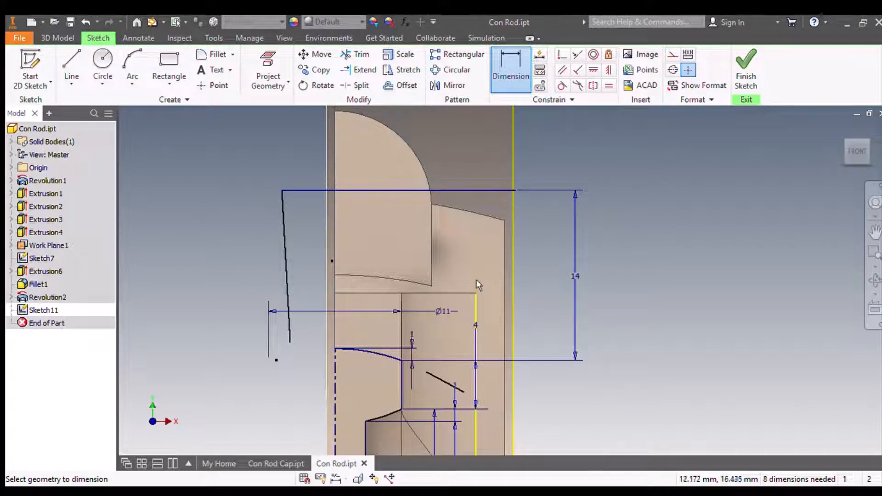
Draw a line from the horizontal line's outer end to the short slanted line's lower end and make it vertical.
left_click(72, 64)
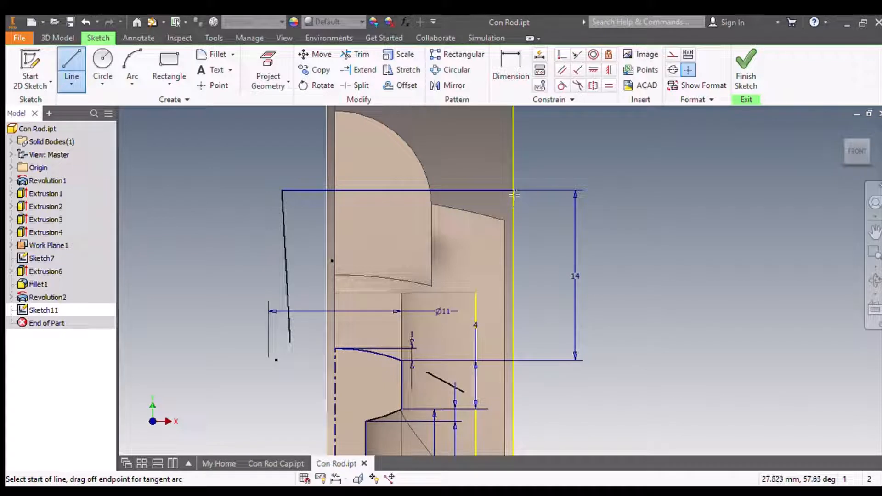
scroll(517, 195, "up", 3)
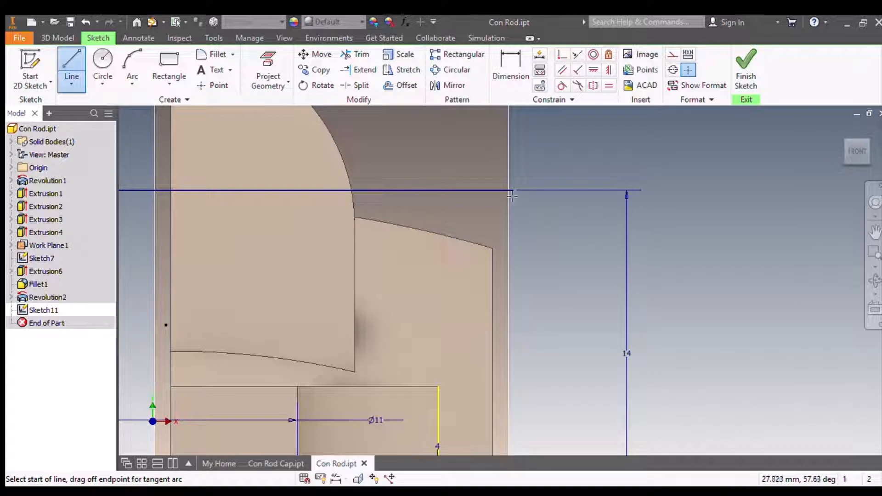
left_click(512, 191)
scroll(522, 230, "down", 5)
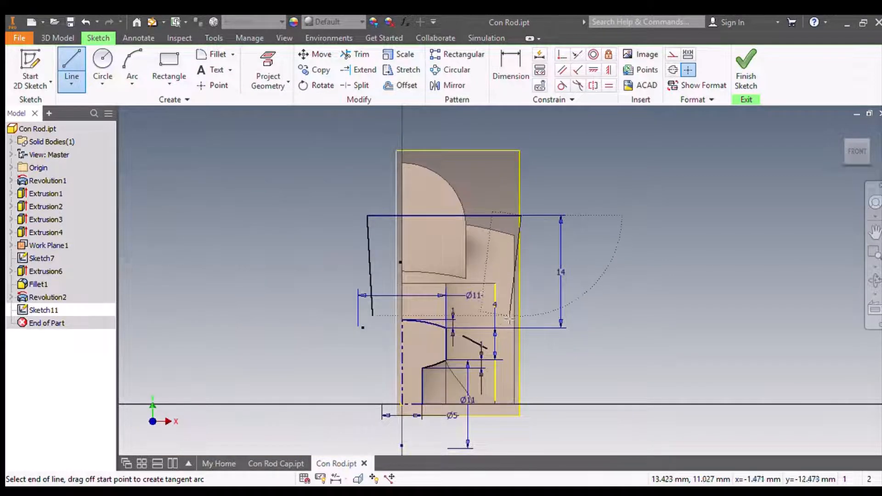
scroll(509, 319, "up", 3)
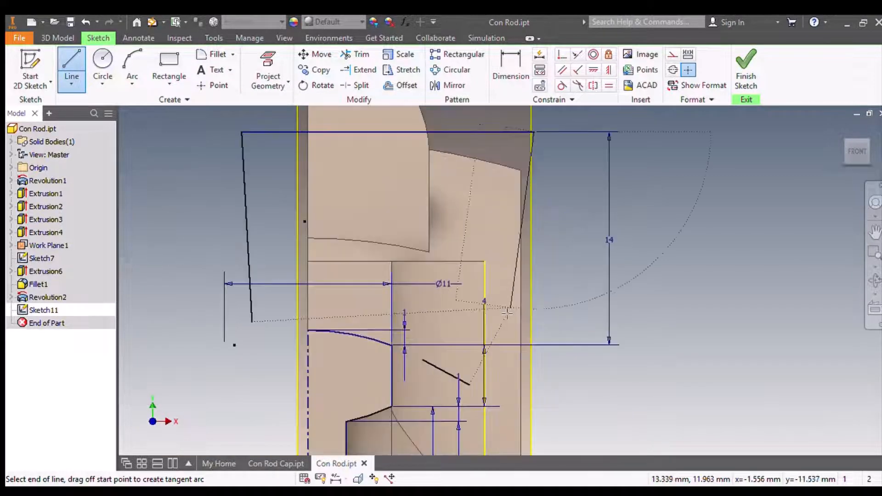
left_click(469, 386)
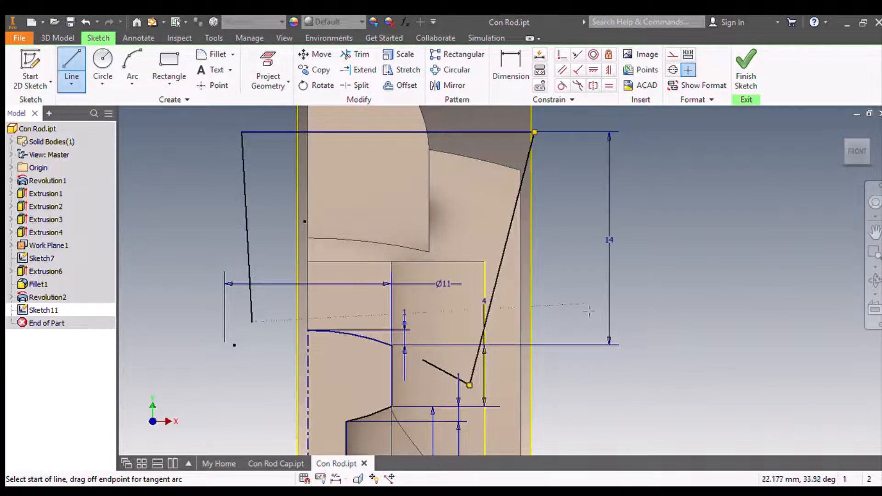
left_click(609, 70)
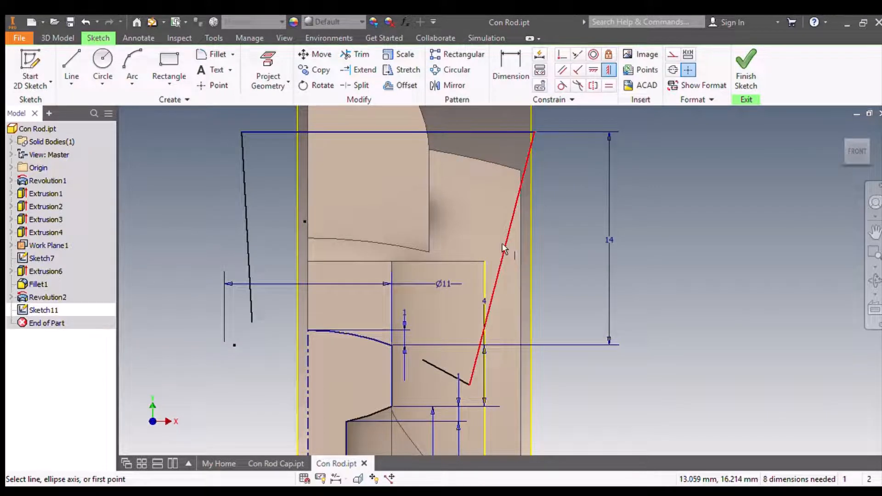
left_click(509, 213)
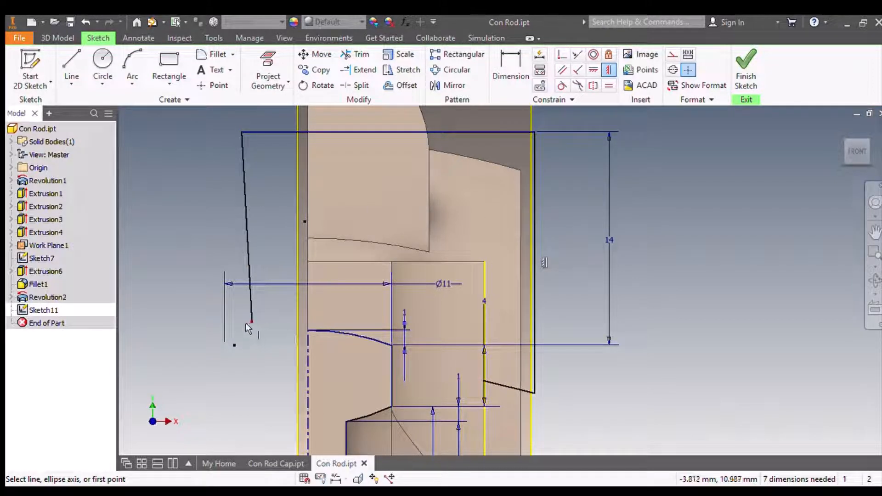
Make the inner near-vertical line's lower end coincident with the upper arc's inner end, and constrain the line vertical.
left_click(561, 55)
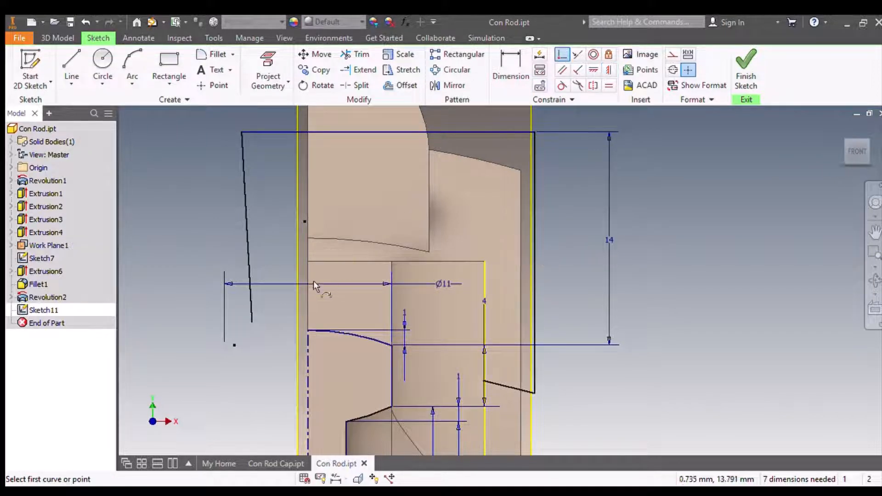
left_click(247, 322)
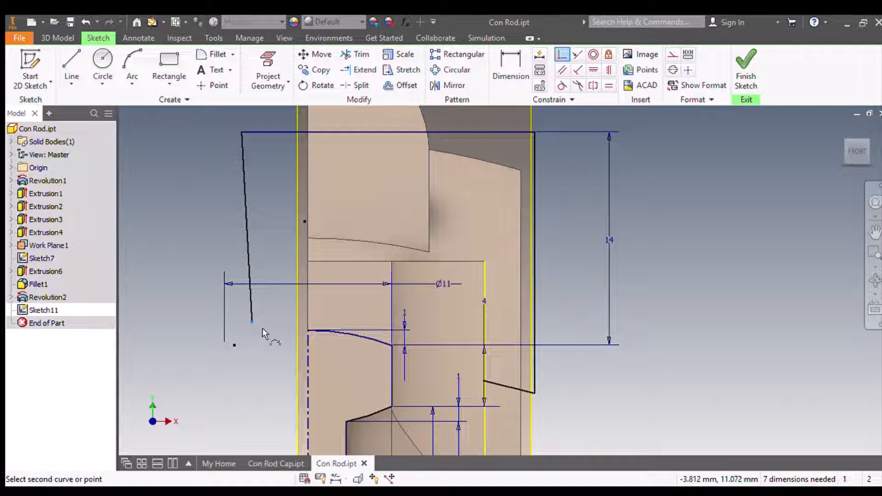
left_click(303, 331)
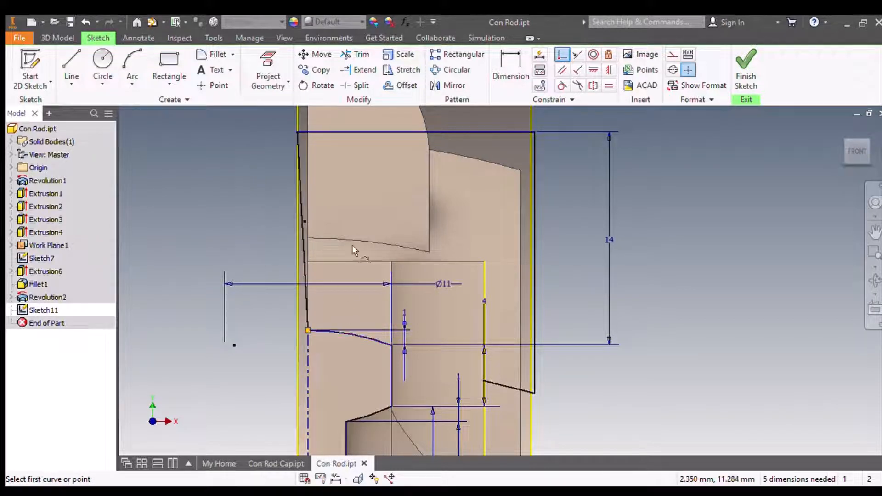
left_click(609, 69)
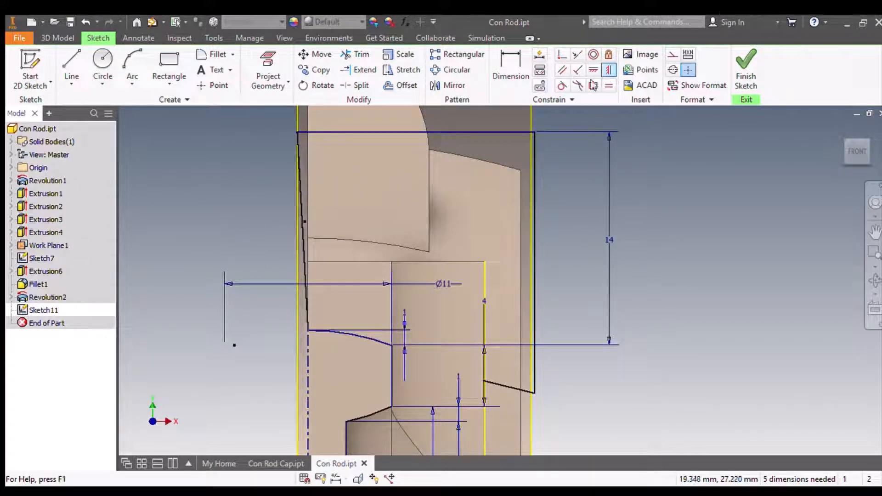
left_click(299, 203)
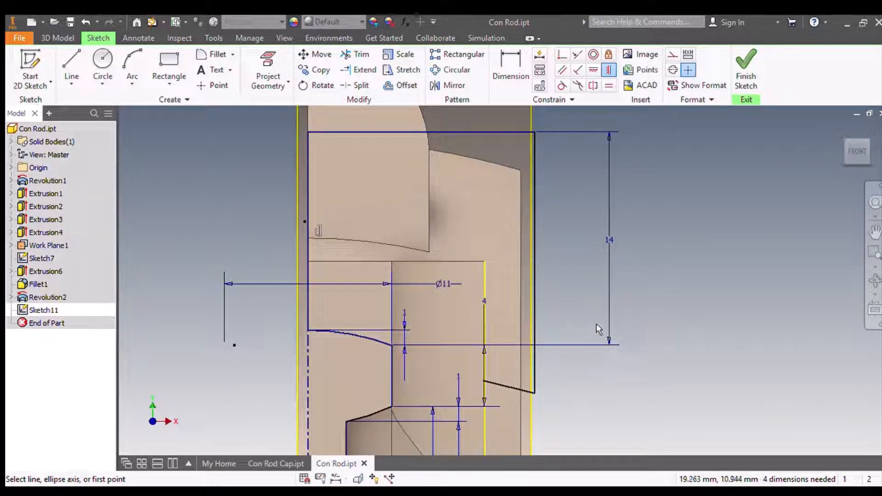
Make the slanted line's inner end coincident with the upper arc's outer end, and constrain the line tangent to that arc.
left_click(562, 54)
left_click(483, 381)
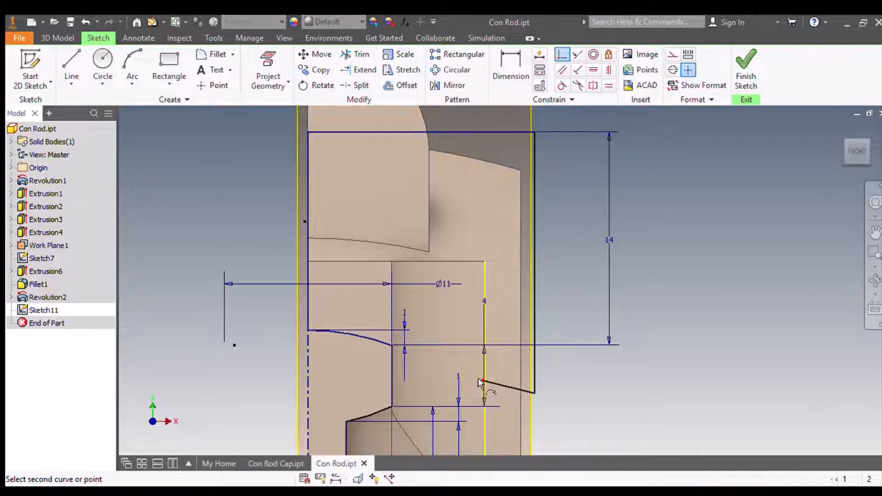
left_click(389, 347)
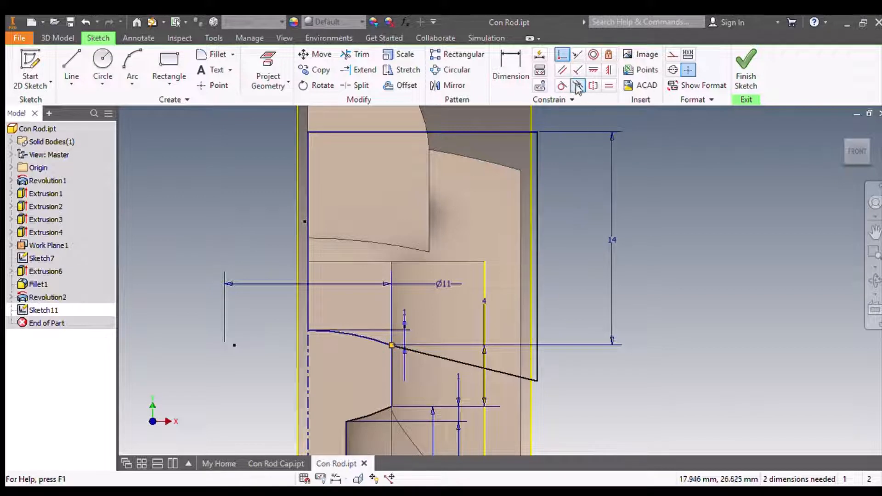
left_click(561, 87)
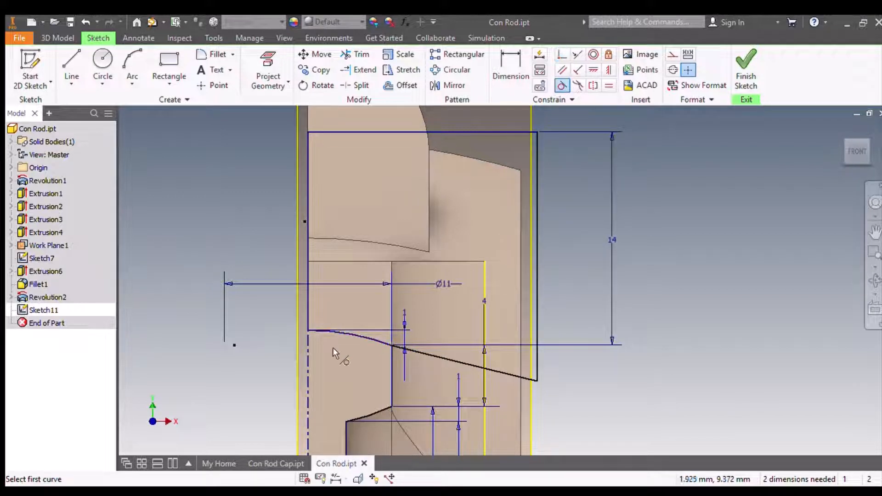
left_click(357, 338)
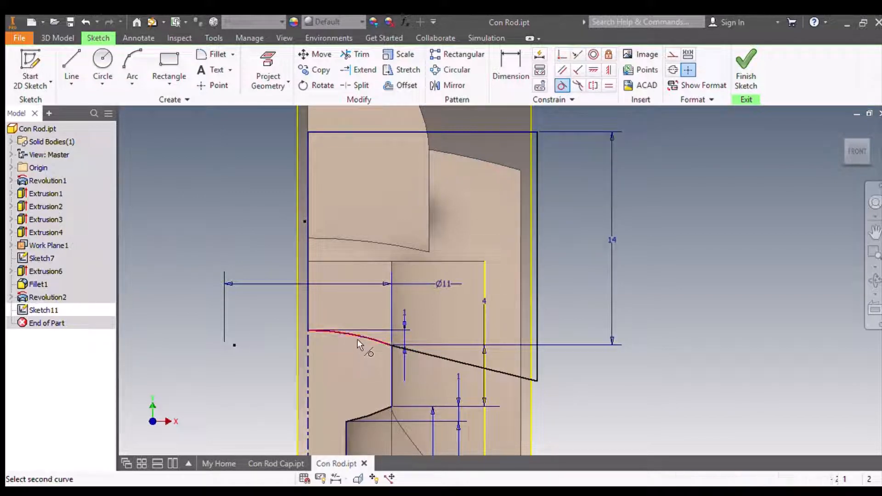
left_click(413, 357)
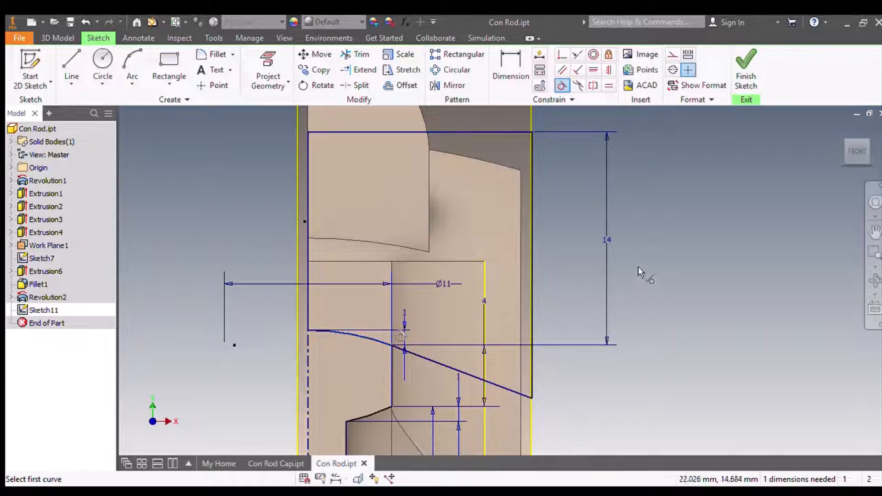
Make the profile's outer vertical line collinear with the projected edge of the end block, and finish the sketch.
left_click(577, 56)
left_click(484, 321)
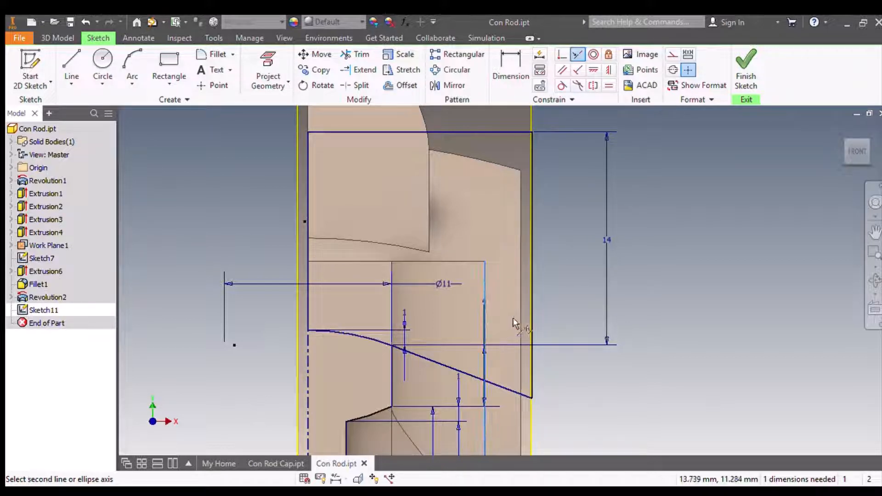
left_click(529, 318)
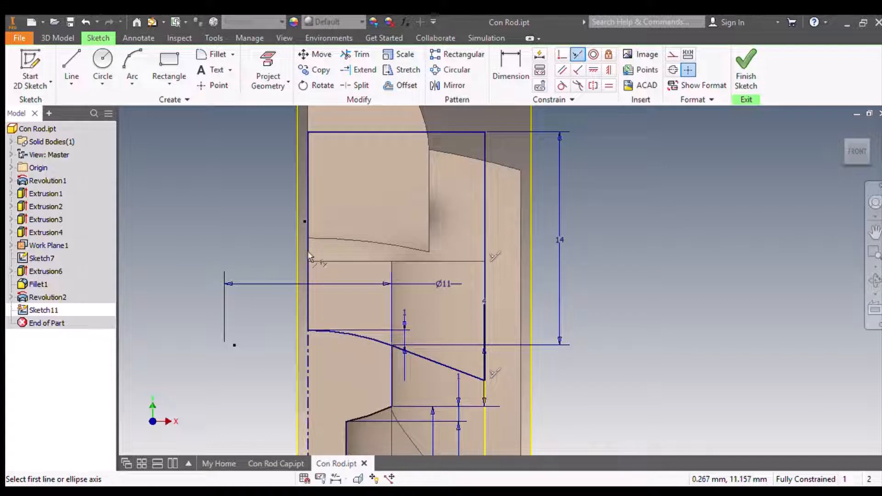
left_click(741, 69)
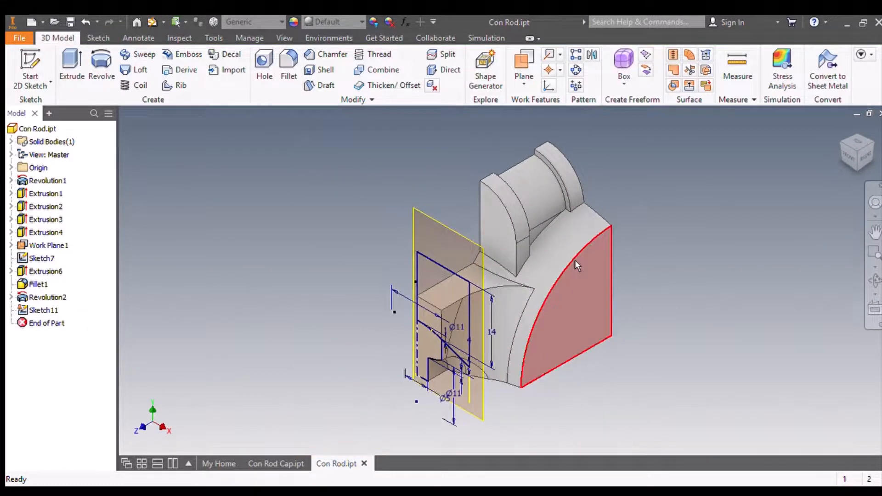
Start a Revolve of the new closed profile, using its upper horizontal line as the axis.
left_click(102, 68)
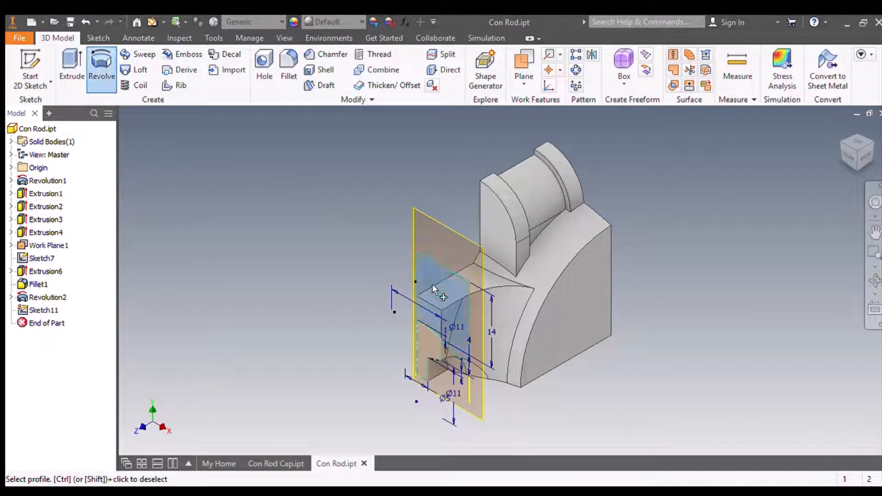
left_click(178, 265)
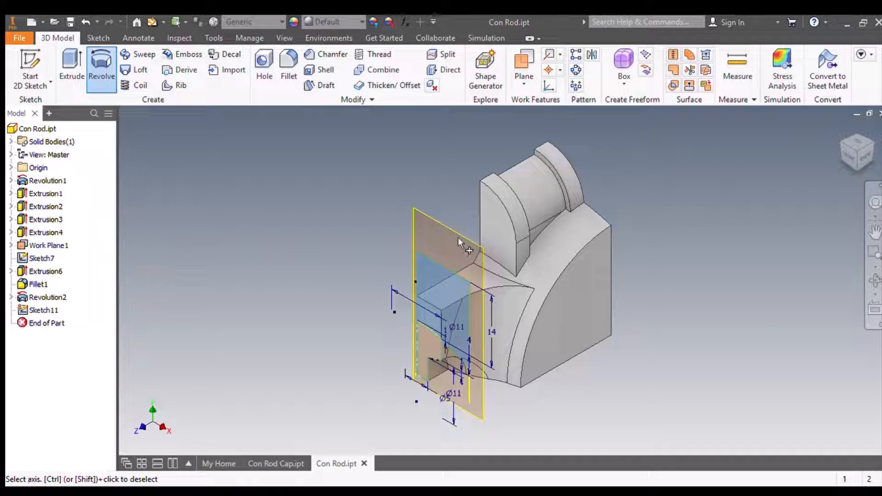
left_click(435, 267)
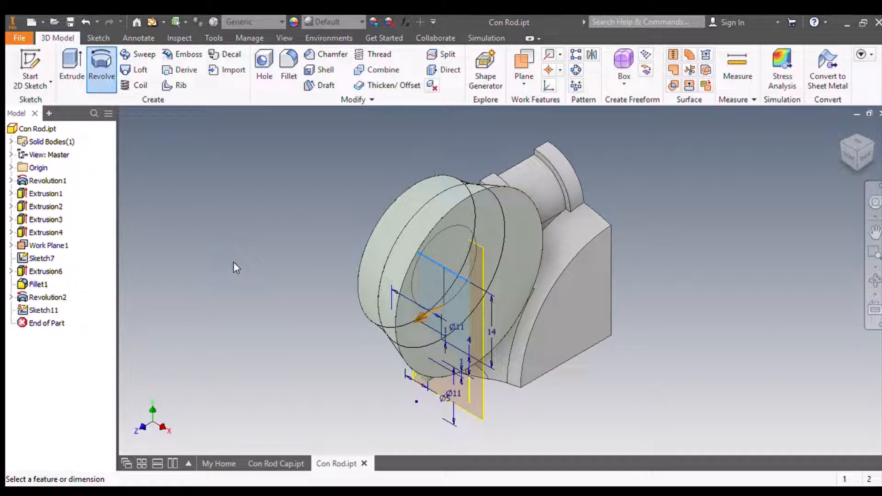
Limit the revolve to a 60-degree angle, direct it into the block, and complete it as a cut.
left_click(866, 158)
scroll(519, 266, "up", 3)
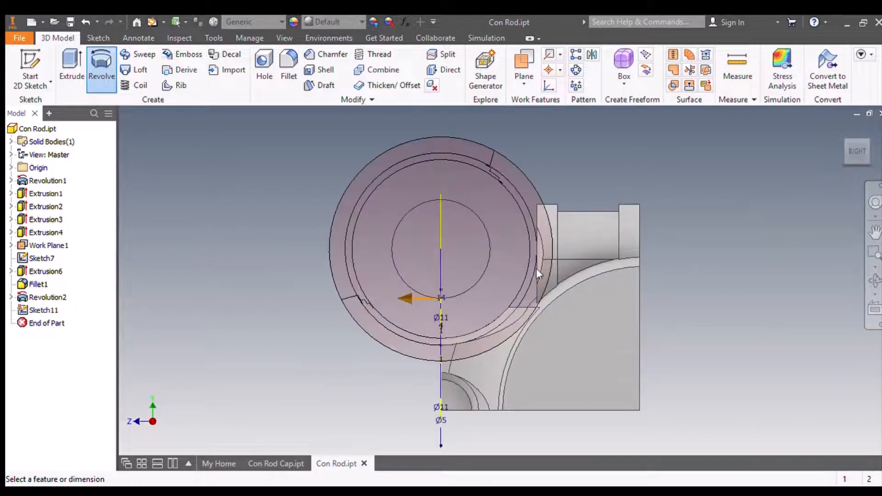
scroll(537, 268, "down", 2)
middle_click_drag(561, 252, 558, 280)
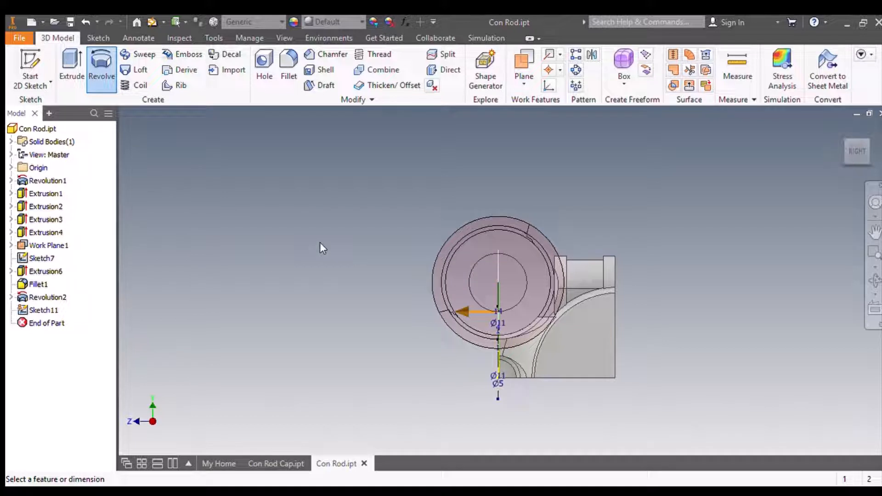
left_click(311, 253)
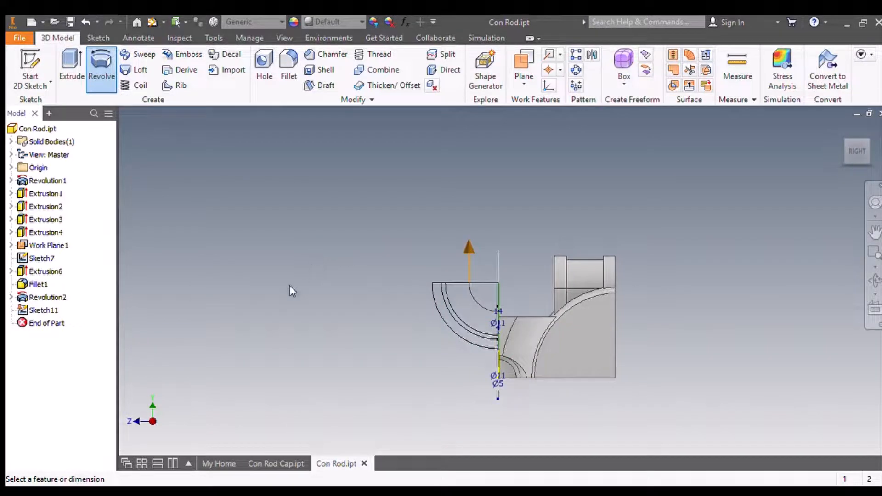
left_click(271, 285)
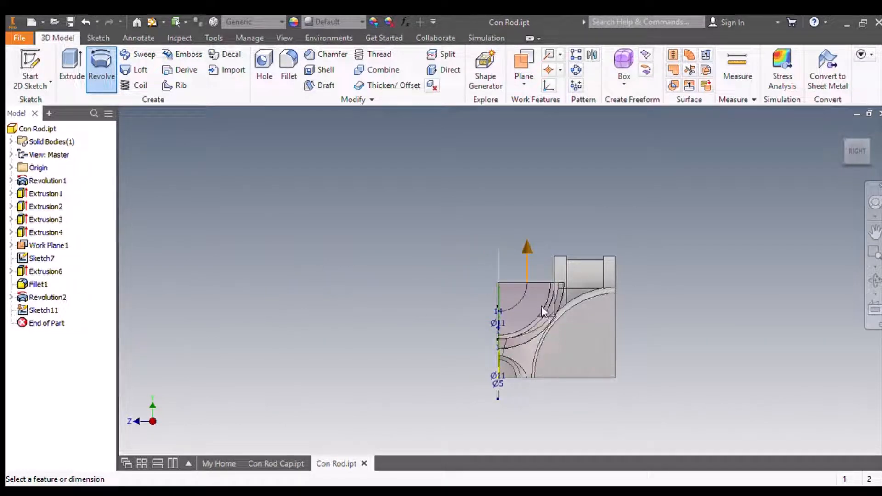
scroll(566, 324, "up", 3)
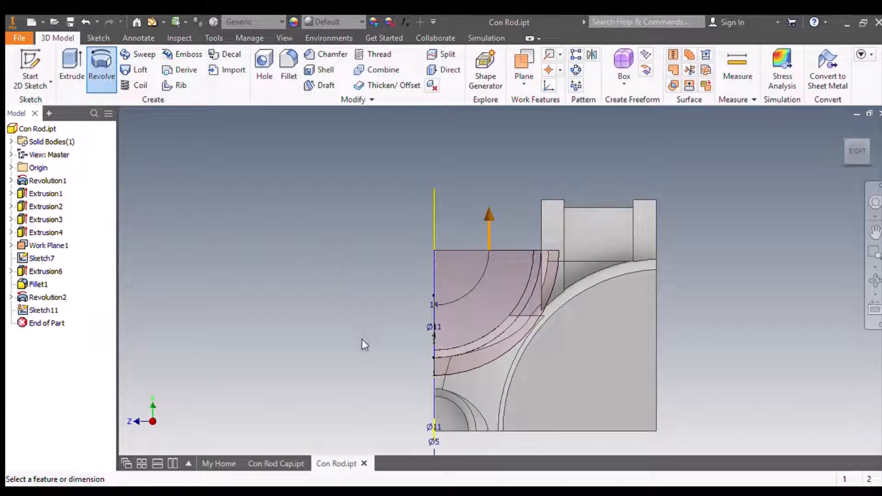
type("60")
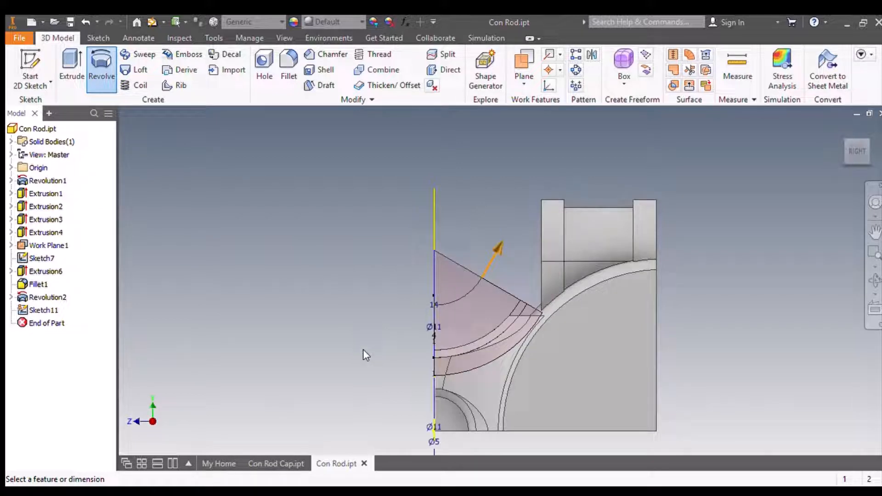
scroll(524, 317, "down", 3)
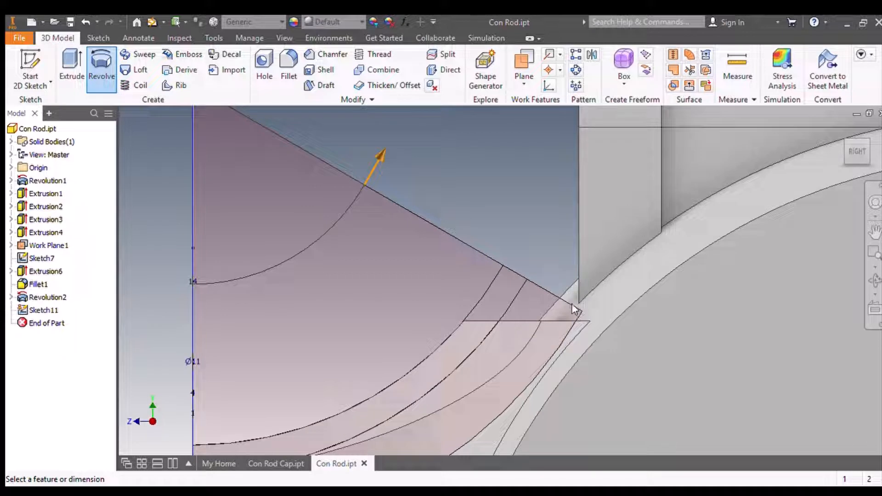
key("Return")
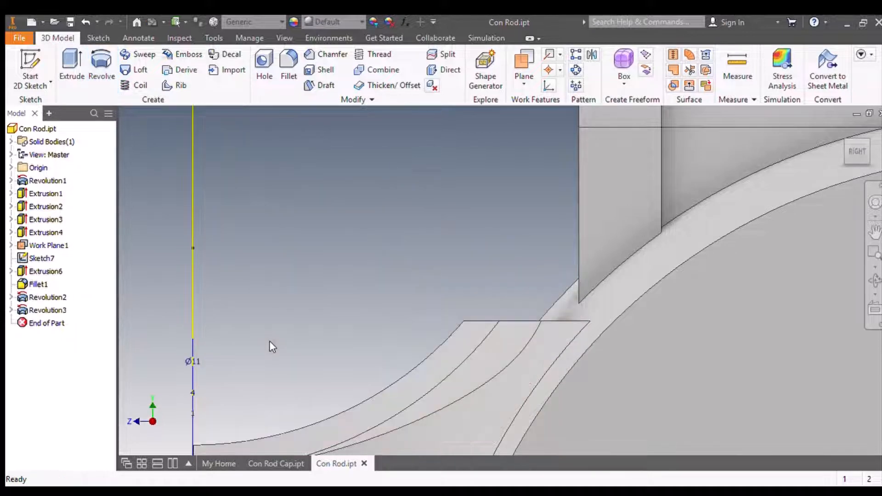
scroll(476, 252, "up", 3)
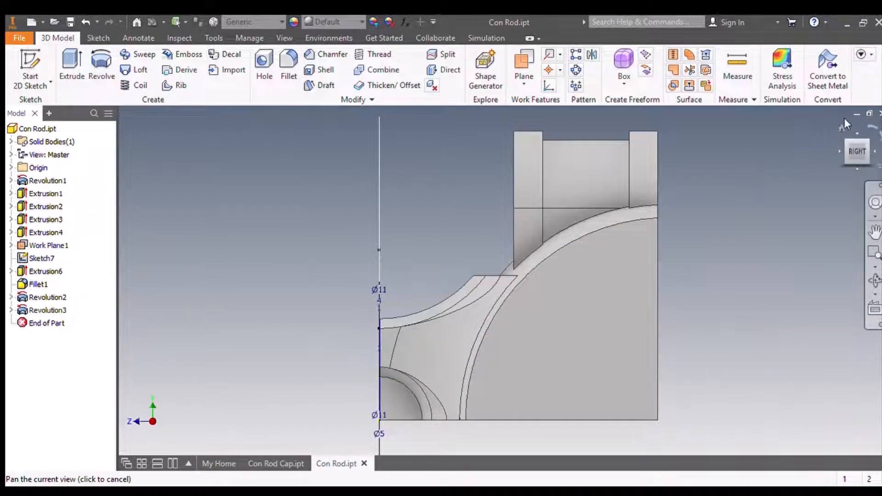
left_click(840, 130)
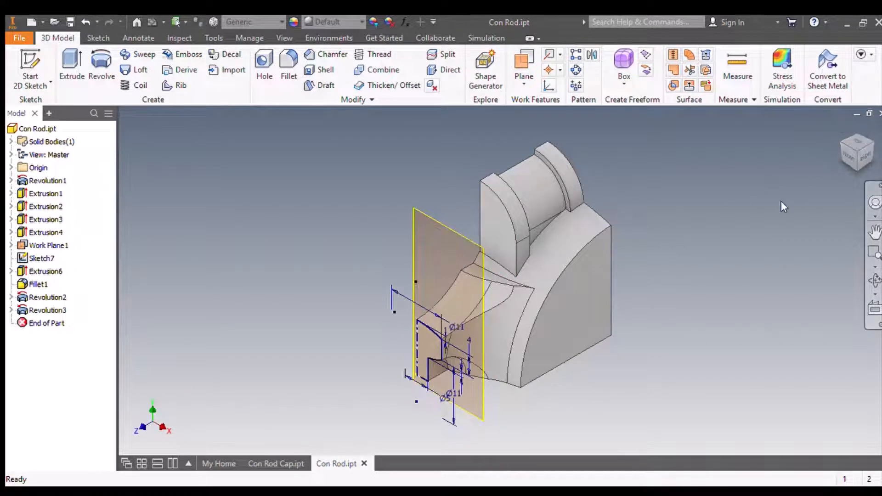
Create a work plane offset from Work Plane1, well outward from the shank's end face.
scroll(780, 201, "up", 3)
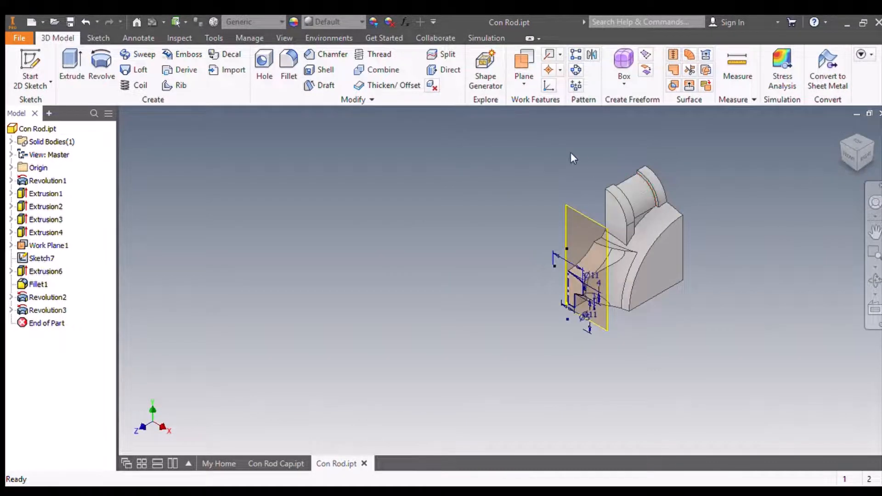
left_click(524, 87)
left_click(563, 210)
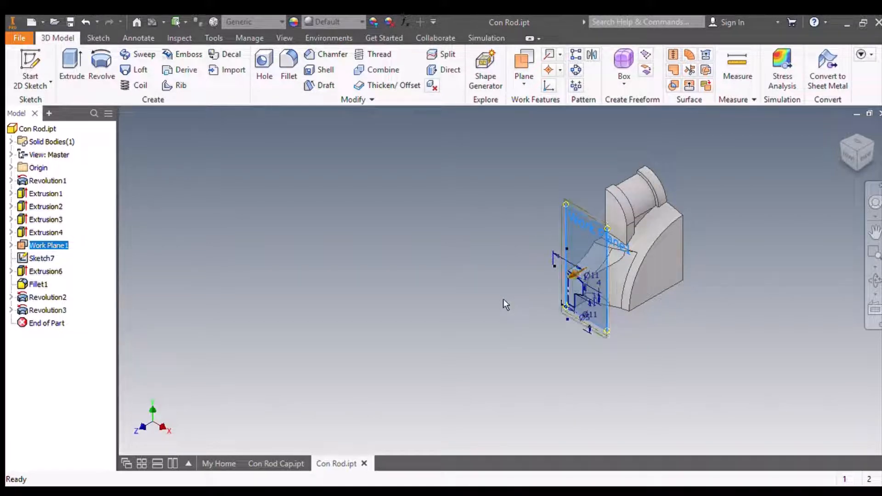
type("00")
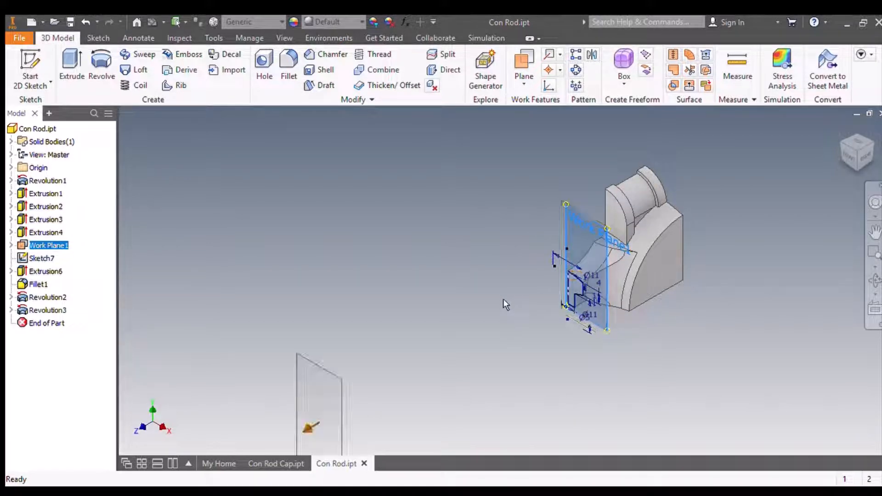
key("Return")
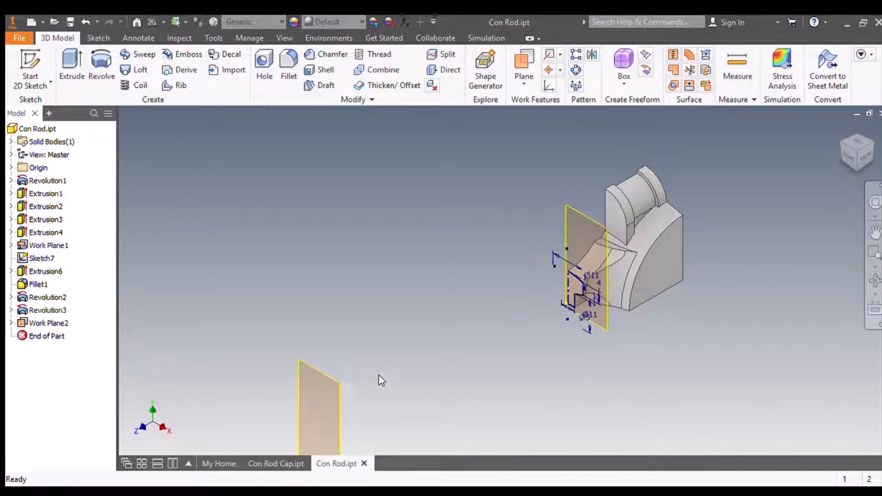
scroll(394, 358, "down", 2)
middle_click_drag(417, 399, 439, 312)
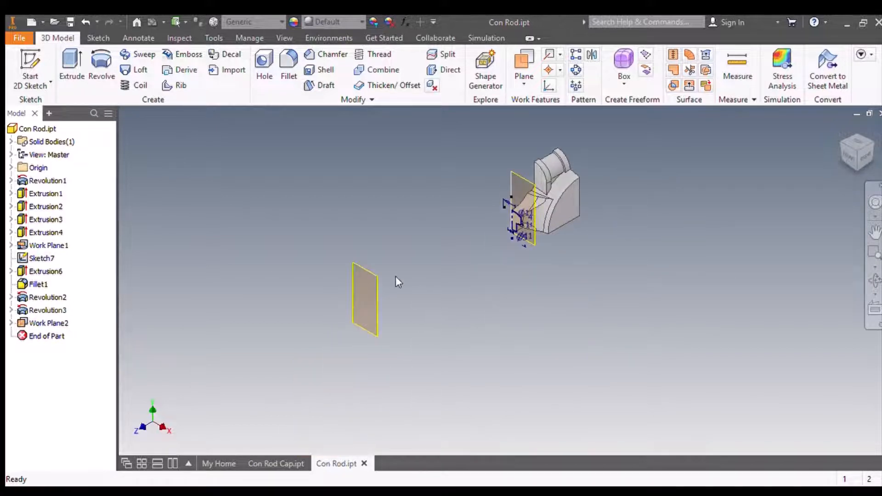
scroll(396, 276, "up", 2)
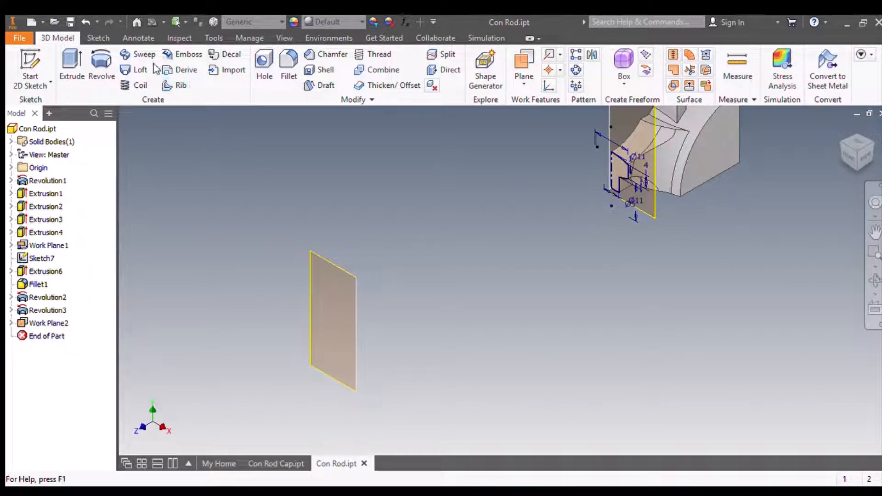
Start a 2D sketch on the new offset work plane.
left_click(55, 88)
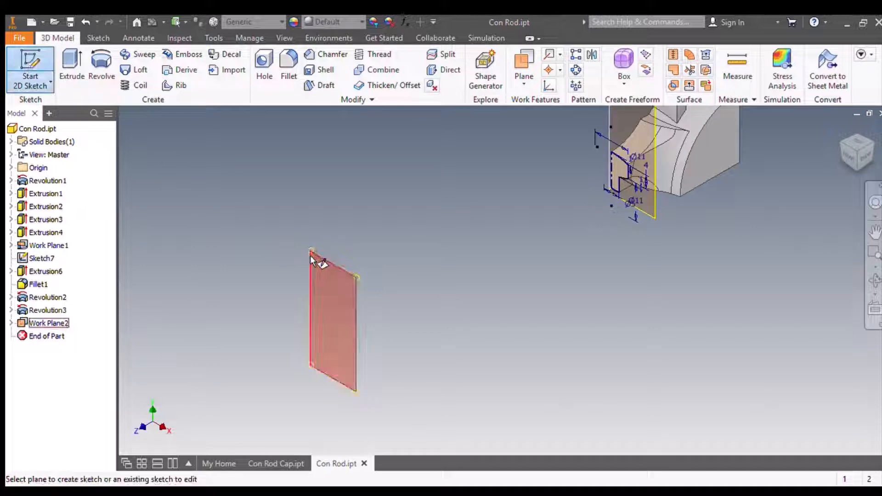
left_click(309, 256)
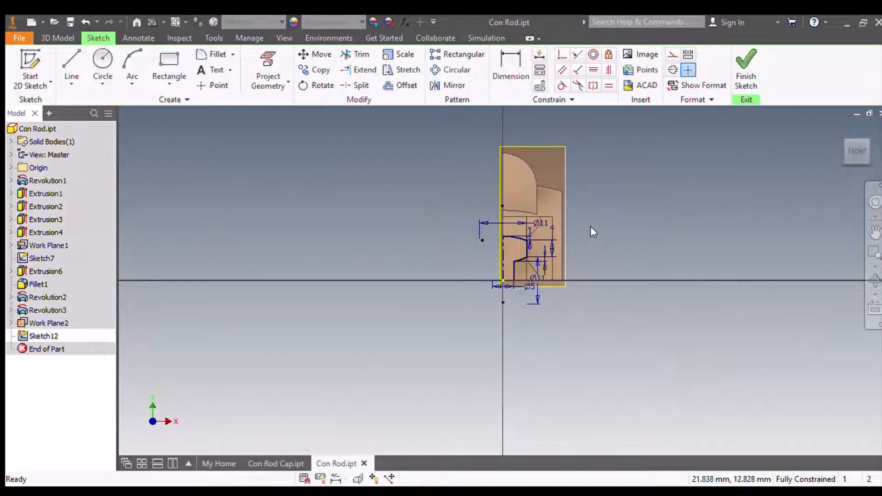
scroll(590, 229, "down", 3)
scroll(577, 260, "down", 3)
mouse_move(577, 260)
middle_mouse_down()
mouse_move(601, 274)
mouse_move(638, 275)
mouse_move(634, 302)
middle_mouse_up()
scroll(637, 273, "up", 3)
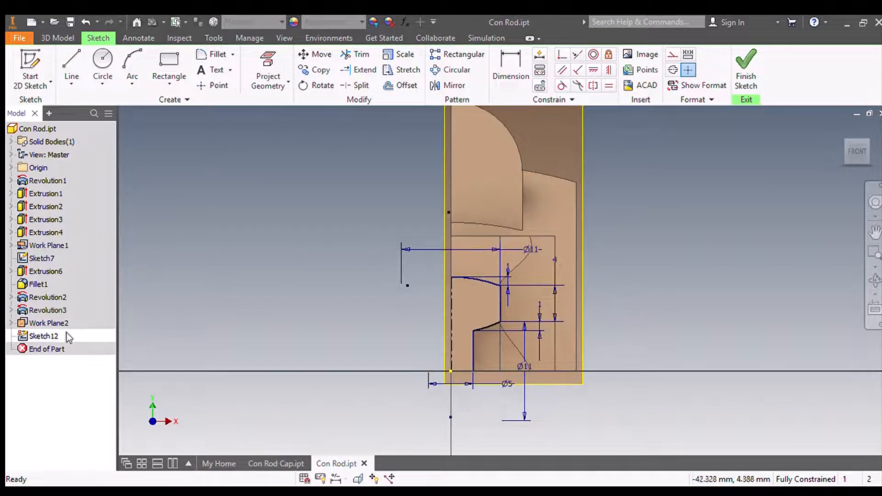
Copy the profile geometry and dimensions of Sketch7 into the new sketch, Sketch12.
left_click(41, 339)
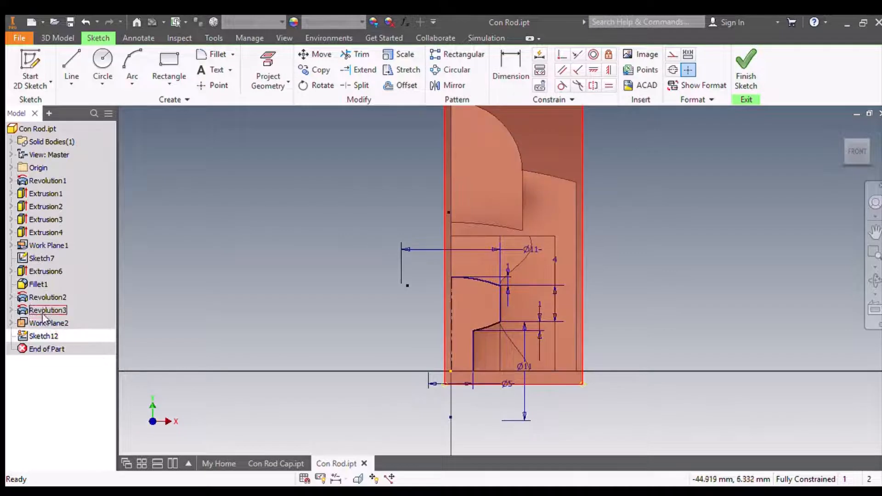
left_click(39, 259)
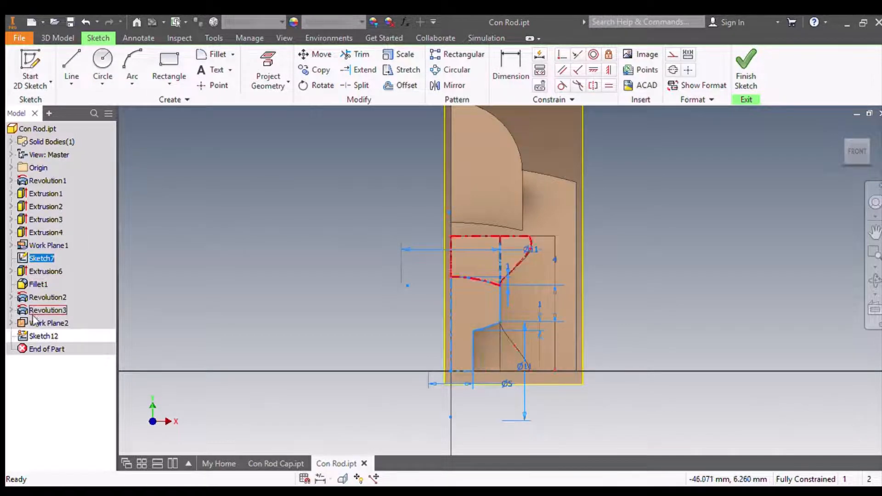
left_click(42, 337)
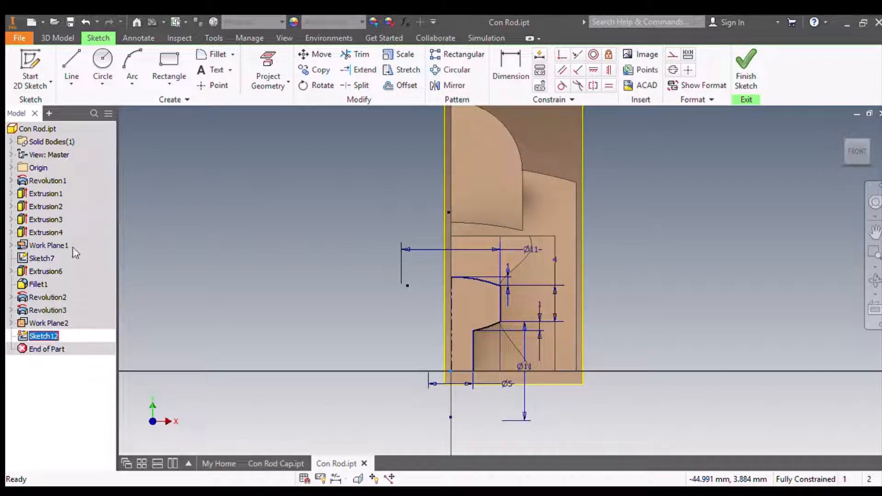
left_click(72, 229)
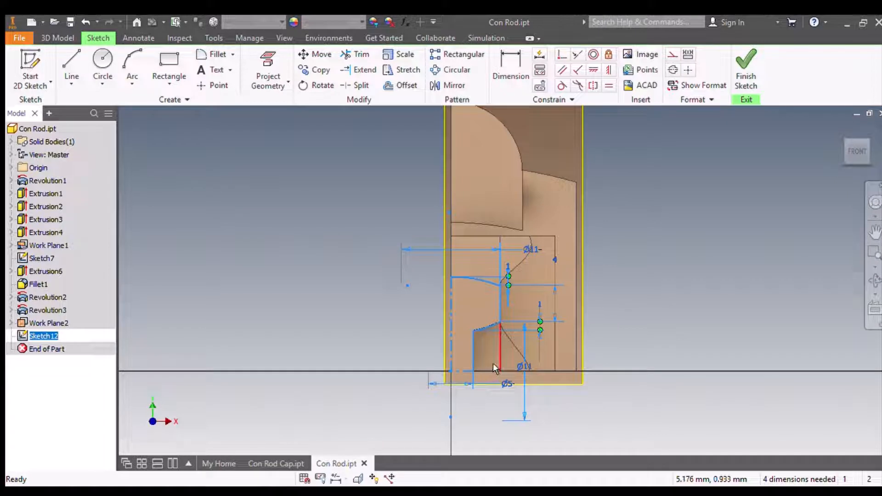
scroll(493, 363, "up", 3)
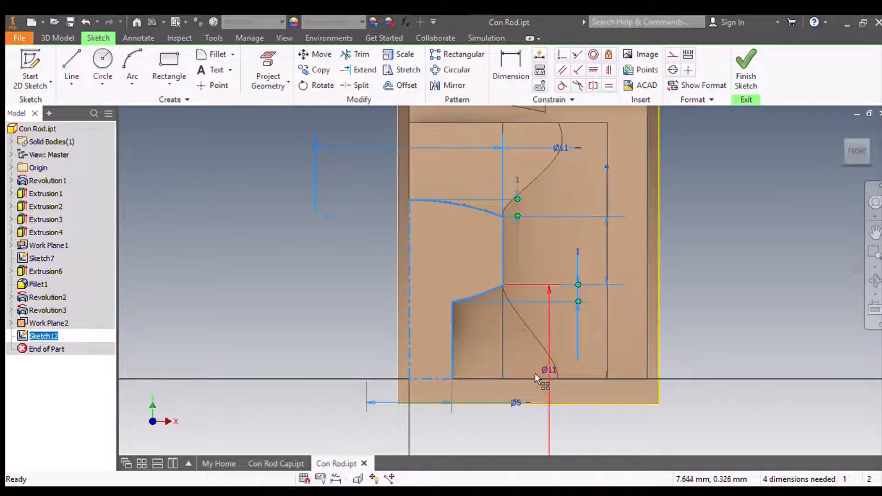
Set the lower Ø11 diameter dimension of the copied profile in Sketch12 to 5 mm.
scroll(635, 325, "down", 2)
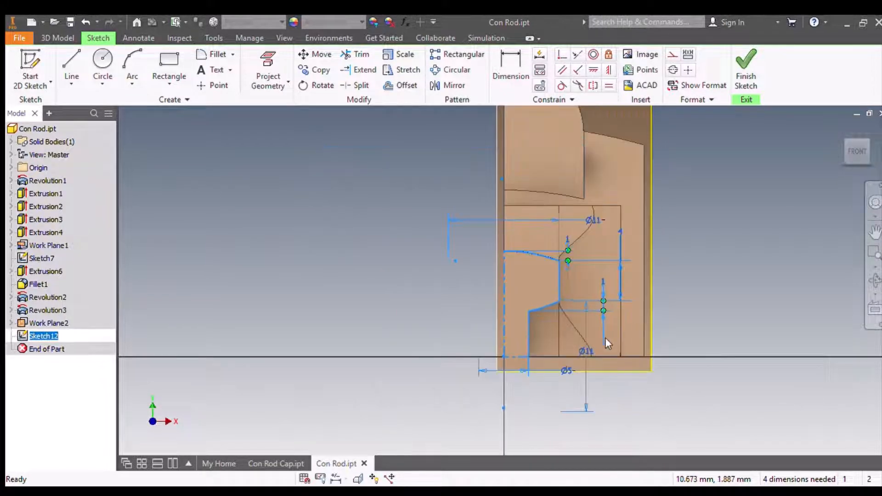
double_click(584, 350)
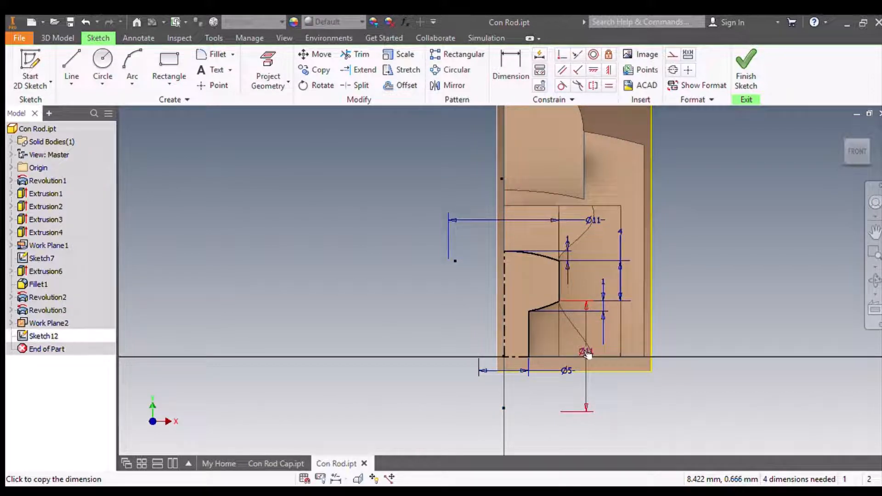
type("5")
key("Return")
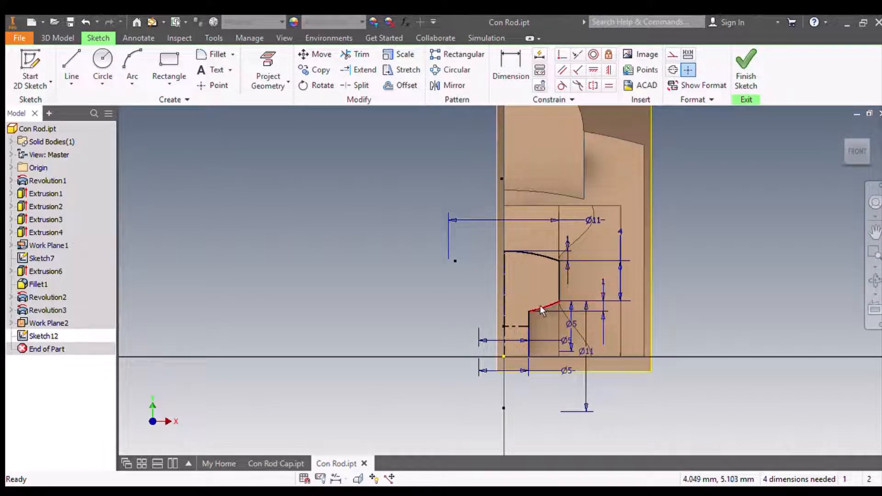
Move the copied profile clear, constrain the lower meeting point of its centerlines coincident with the sketch origin, and finish the sketch.
left_click_drag(541, 306, 364, 268)
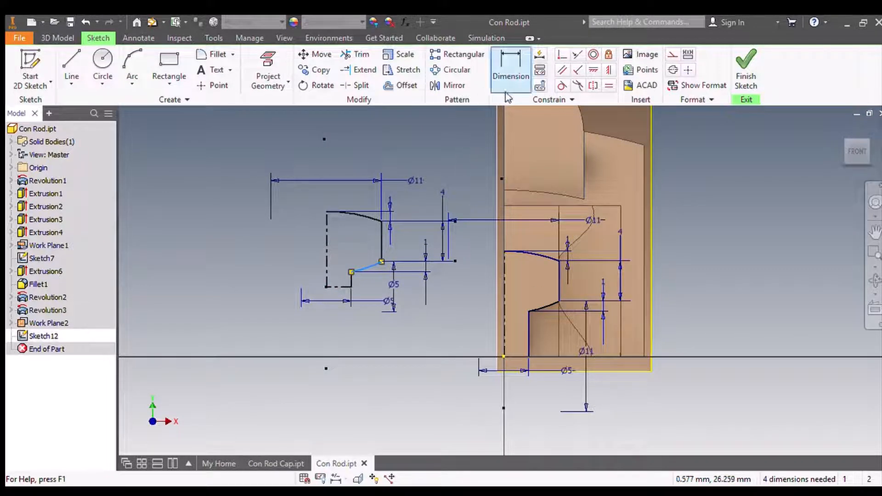
left_click(560, 58)
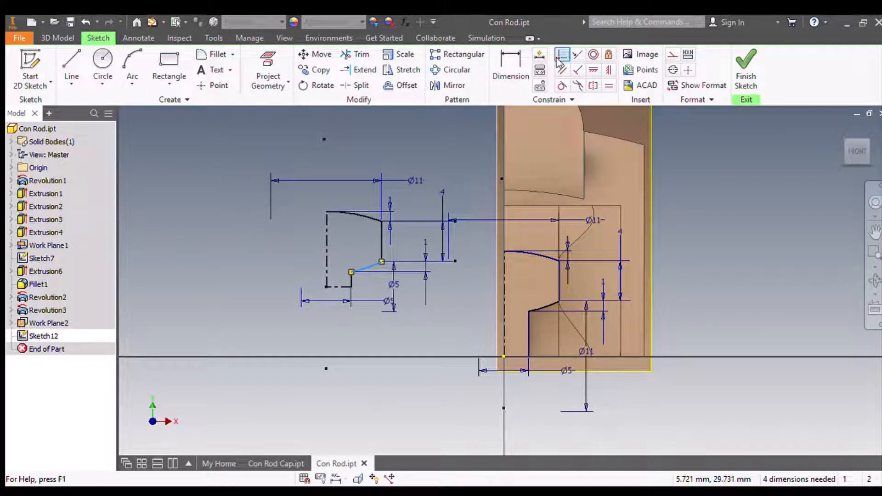
left_click(324, 287)
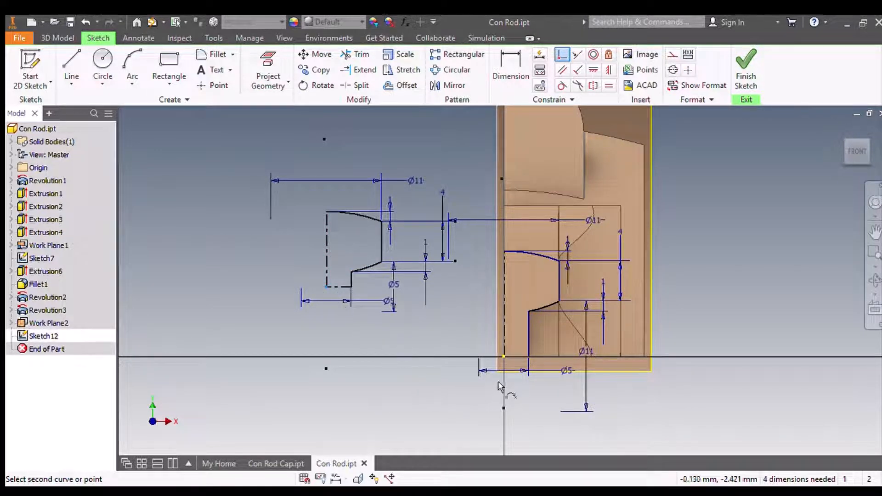
left_click(502, 357)
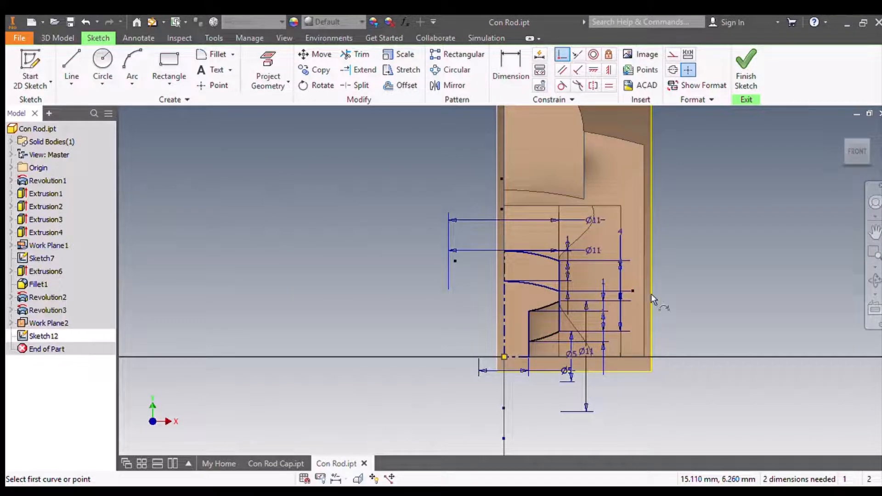
left_click(745, 70)
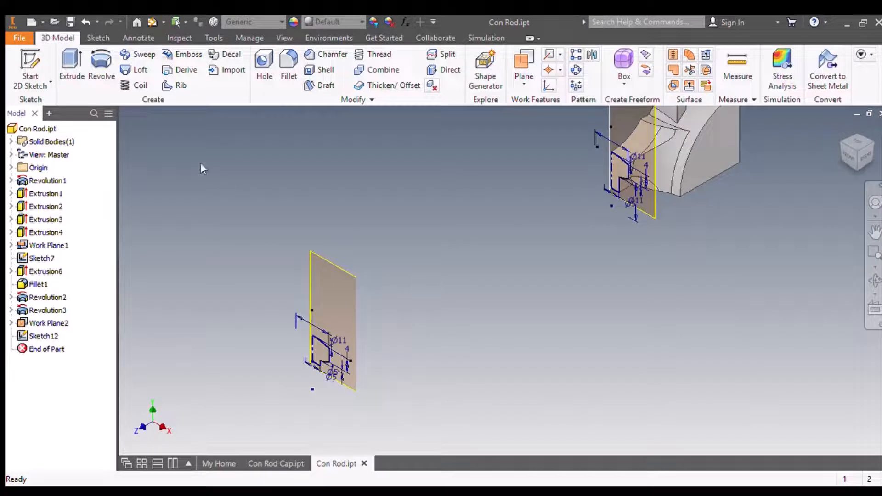
Create another work plane offset a short distance outward from Work Plane2, away from the block.
left_click(524, 64)
left_click(337, 268)
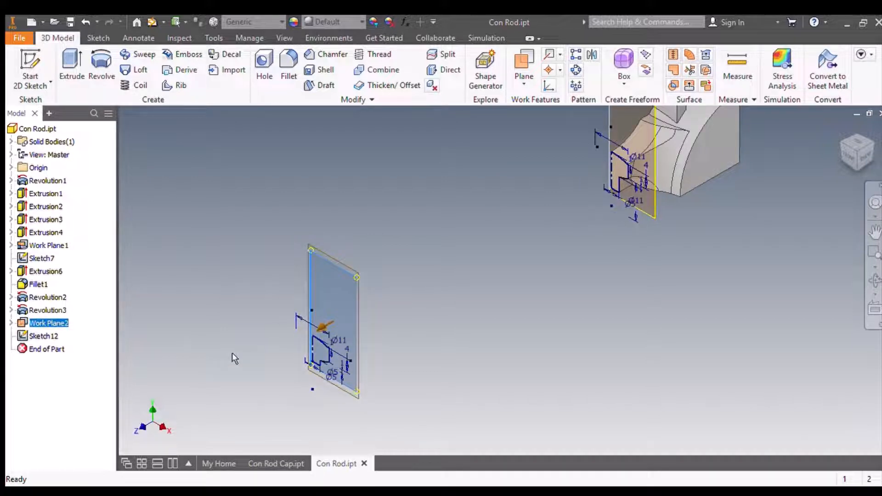
type("115")
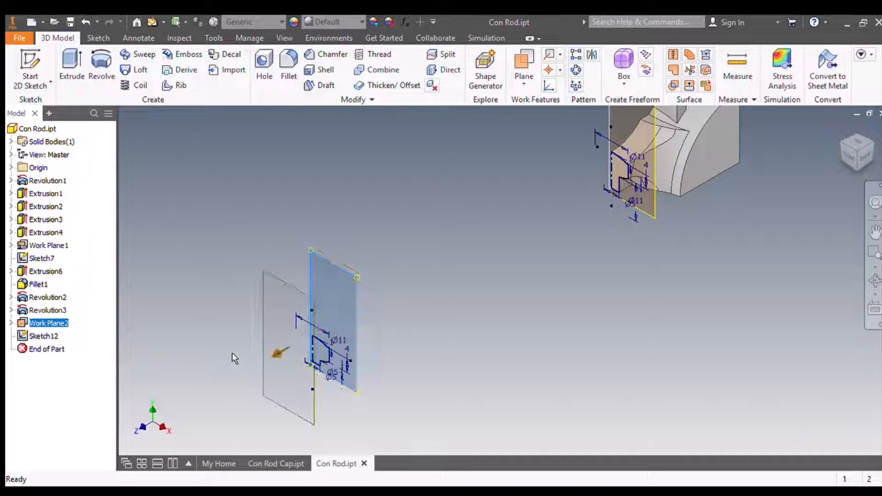
key("Return")
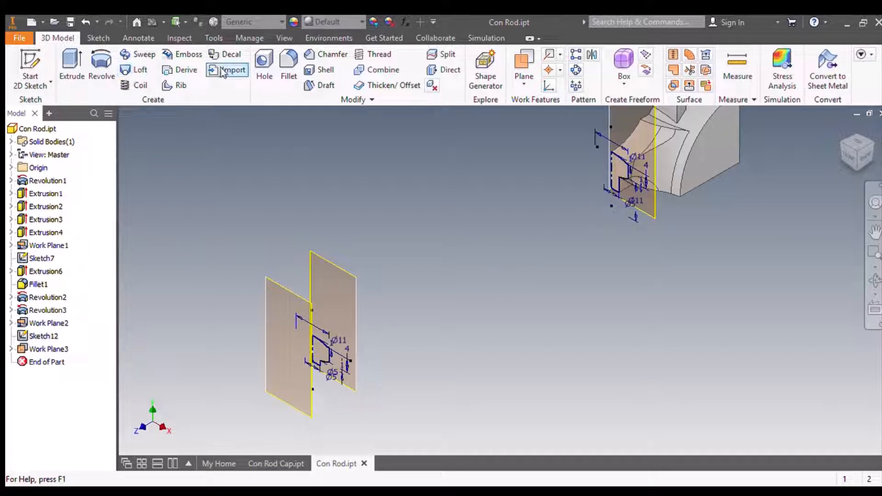
Revolve the Sketch12 profile 90 degrees about its short horizontal bottom centerline, outward from Work Plane2.
scroll(316, 375, "up", 3)
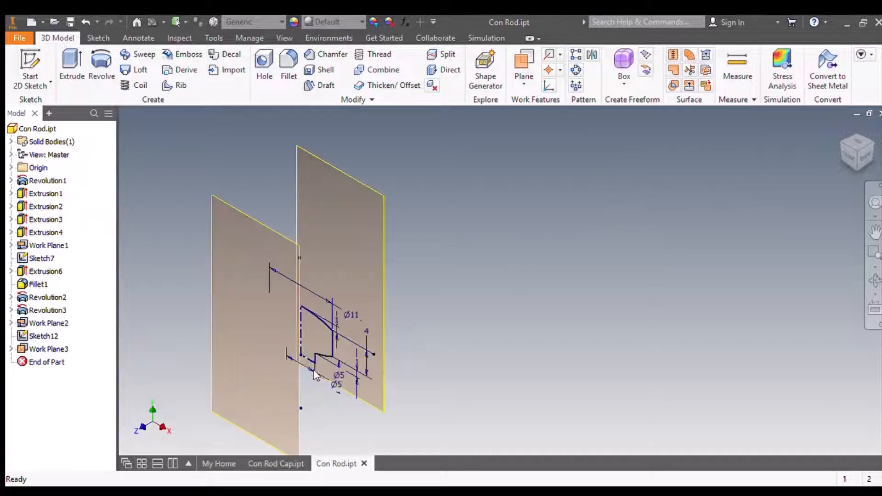
left_click(99, 70)
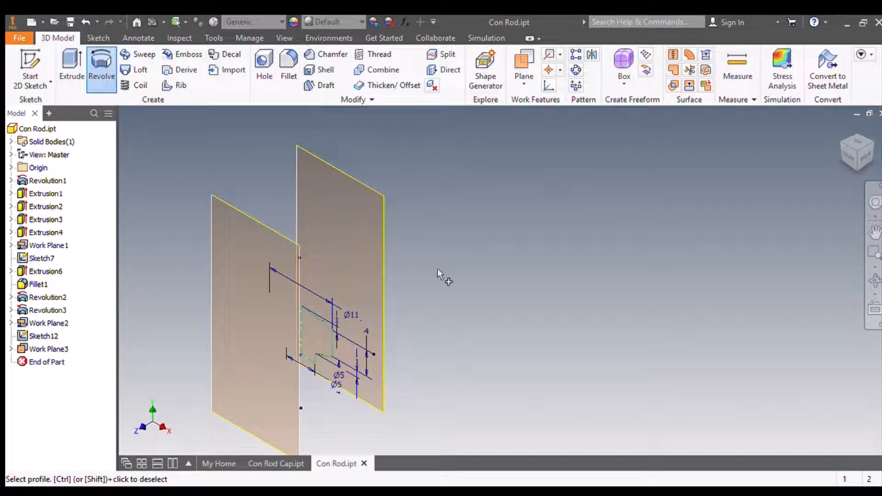
middle_click_drag(437, 268, 590, 223)
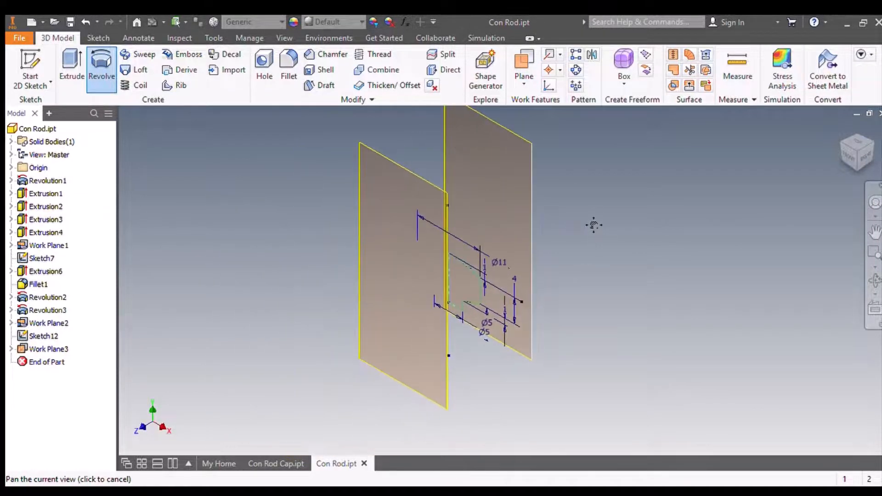
left_click(457, 282)
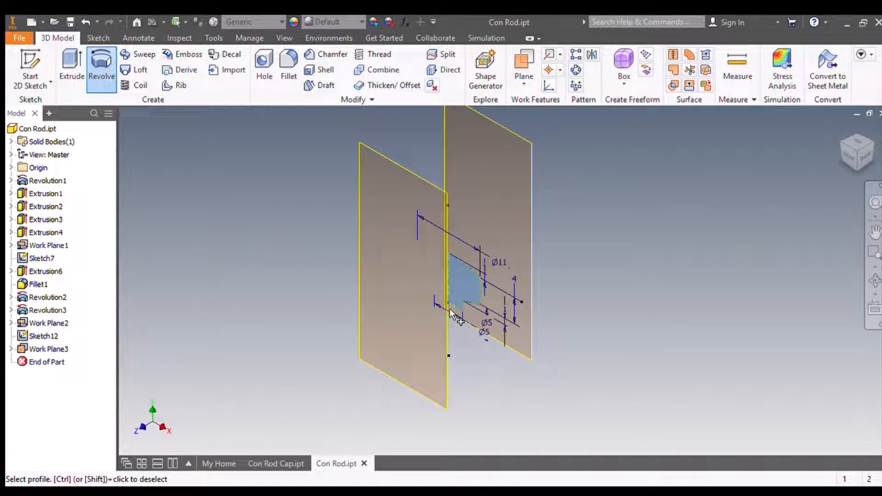
left_click(166, 259)
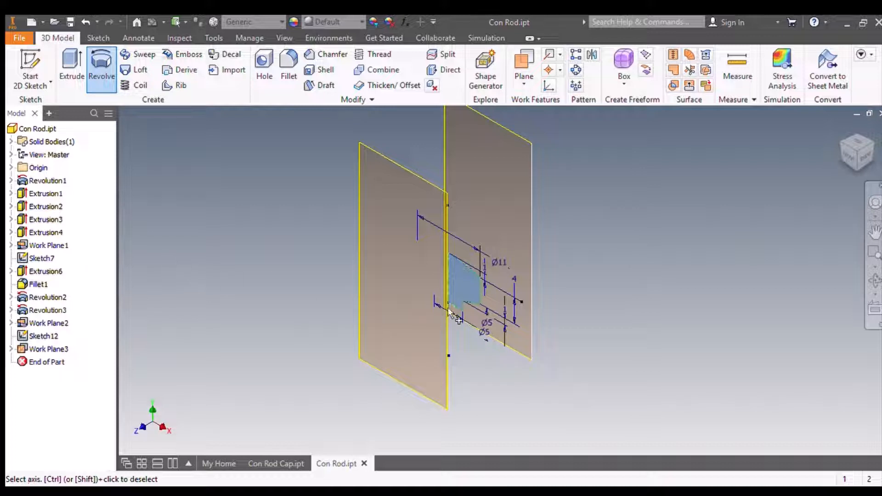
left_click(451, 313)
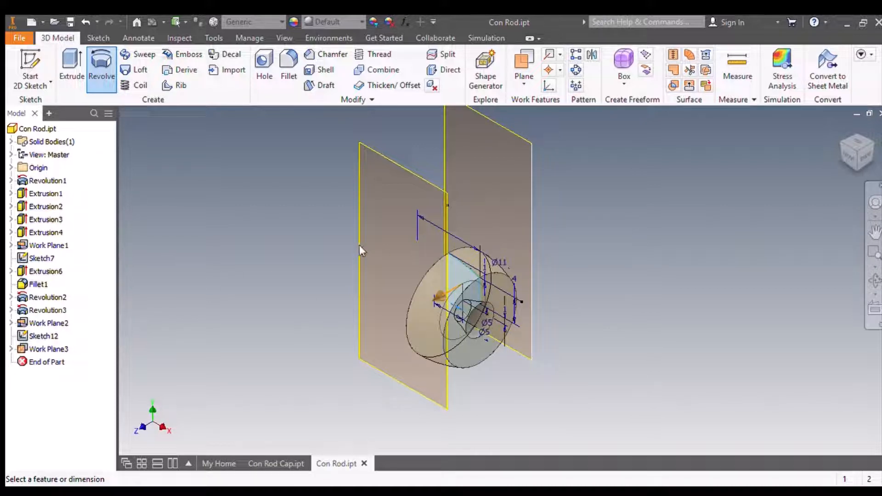
left_click(308, 252)
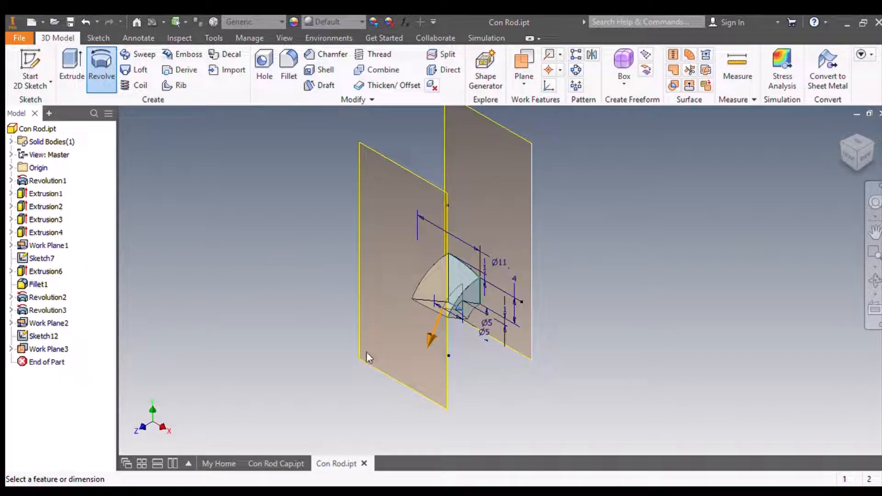
type("90")
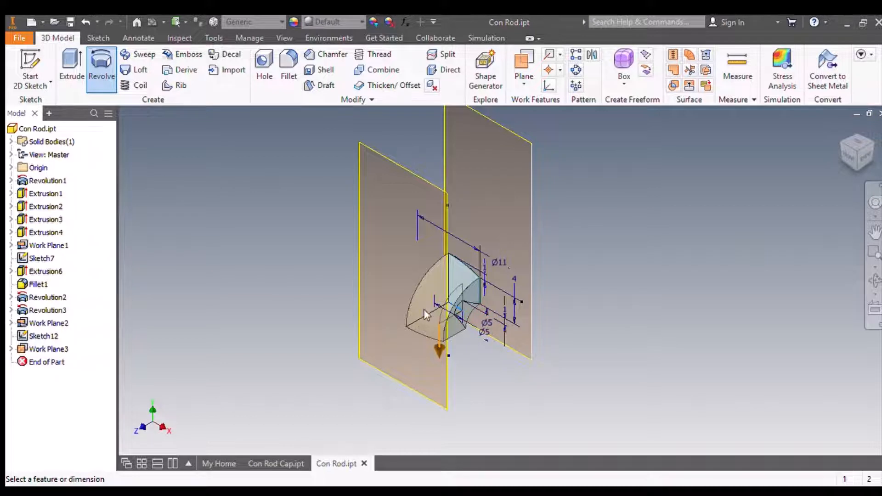
key("Return")
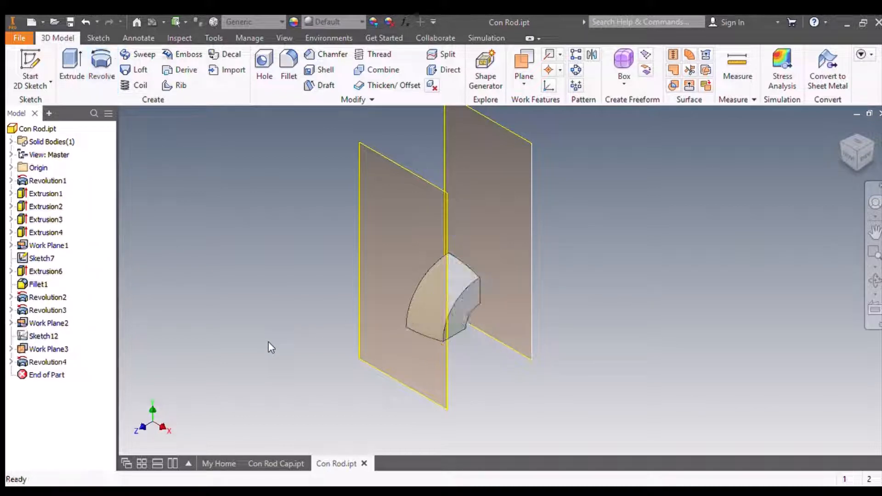
Start a new 3D sketch for a path between the end block and the new revolved piece.
scroll(595, 291, "down", 4)
key("F2")
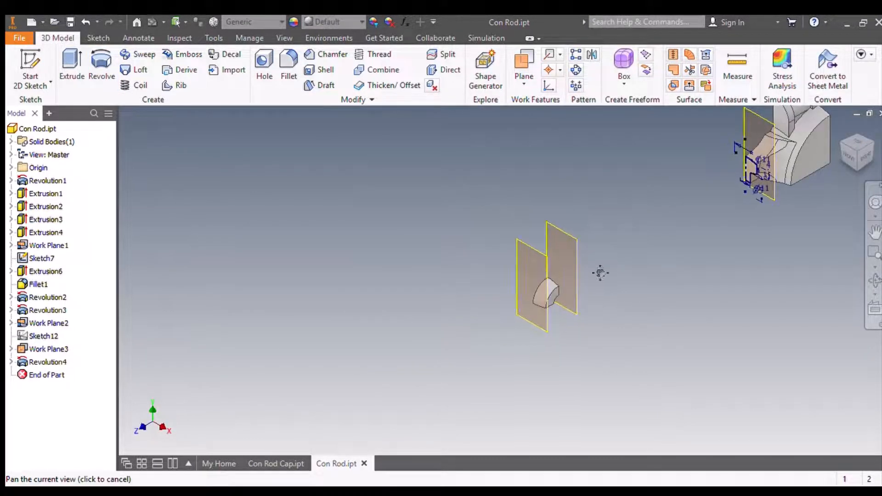
left_click_drag(599, 272, 452, 324)
scroll(452, 324, "down", 5)
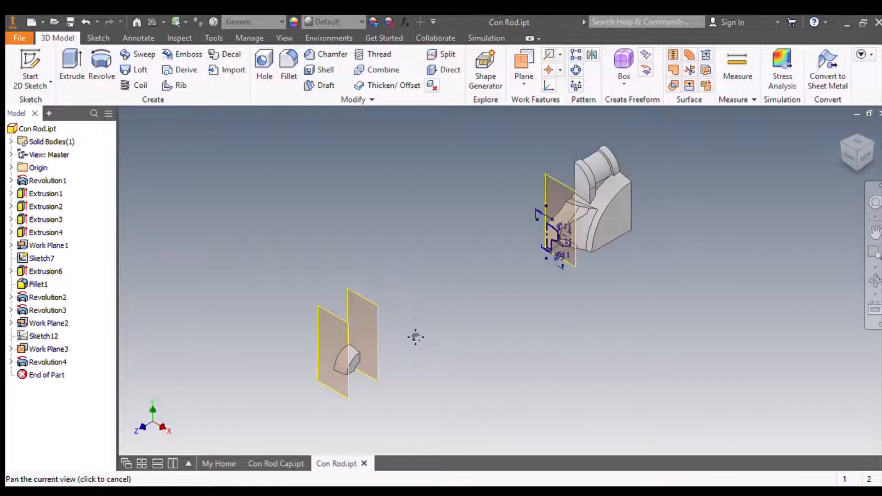
key("Escape")
scroll(422, 314, "up", 3)
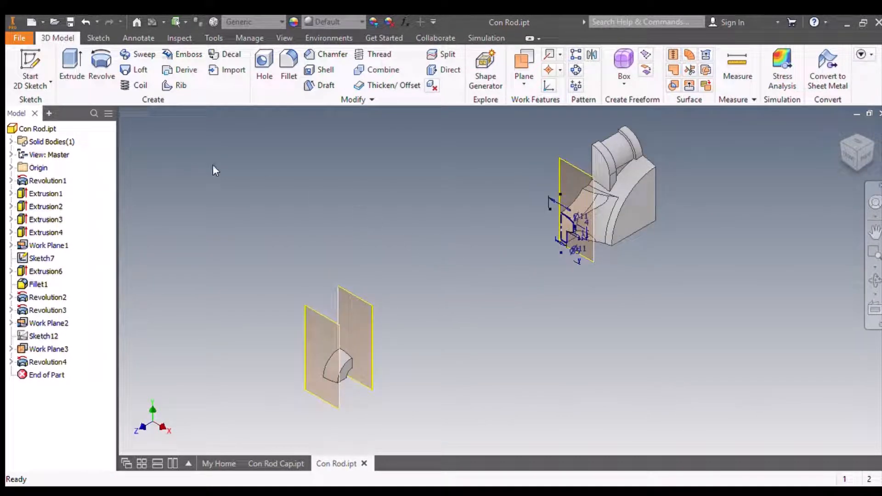
left_click(42, 82)
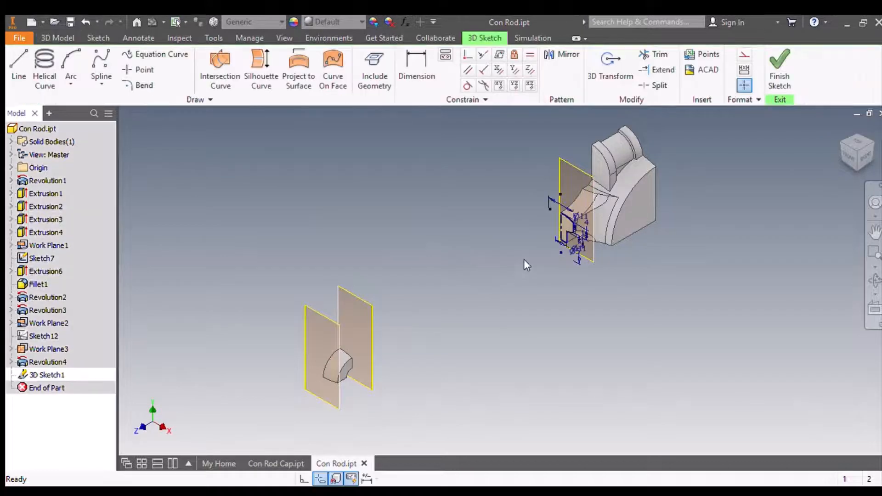
Draw a 3D line from the top point of the shank's end profile to the top corner of the new revolved piece.
left_click(18, 69)
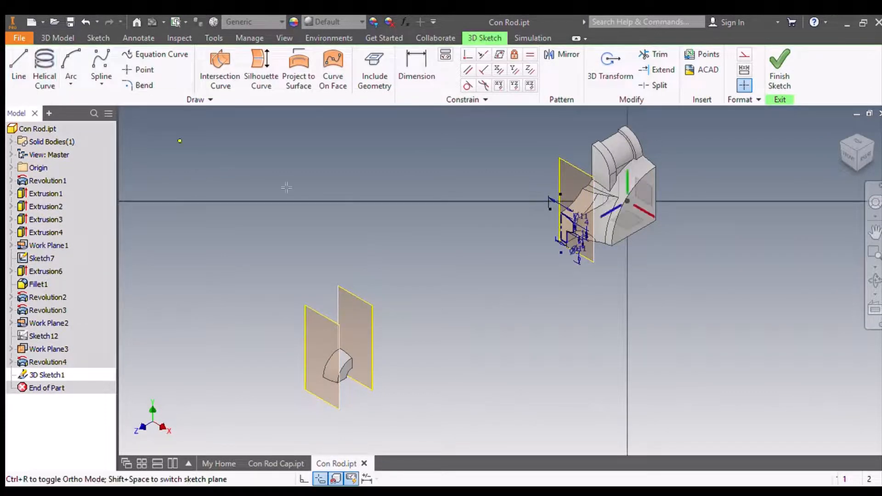
scroll(557, 220, "up", 3)
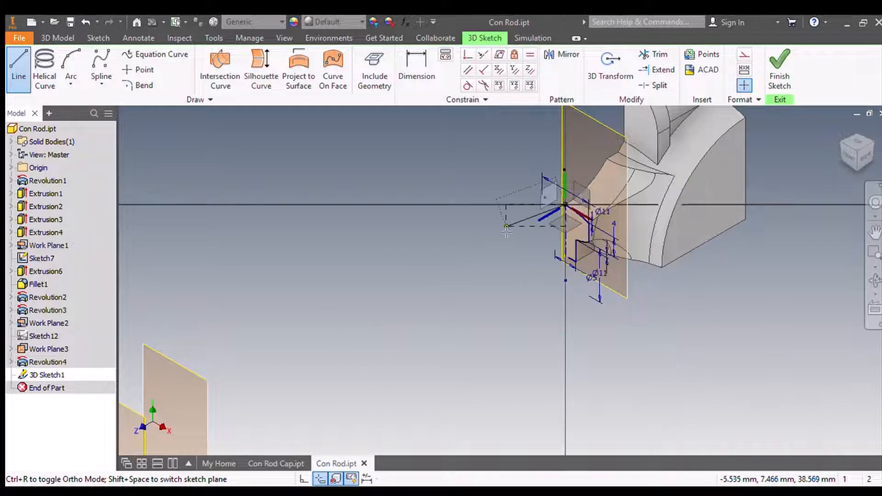
scroll(506, 232, "down", 5)
left_click(525, 220)
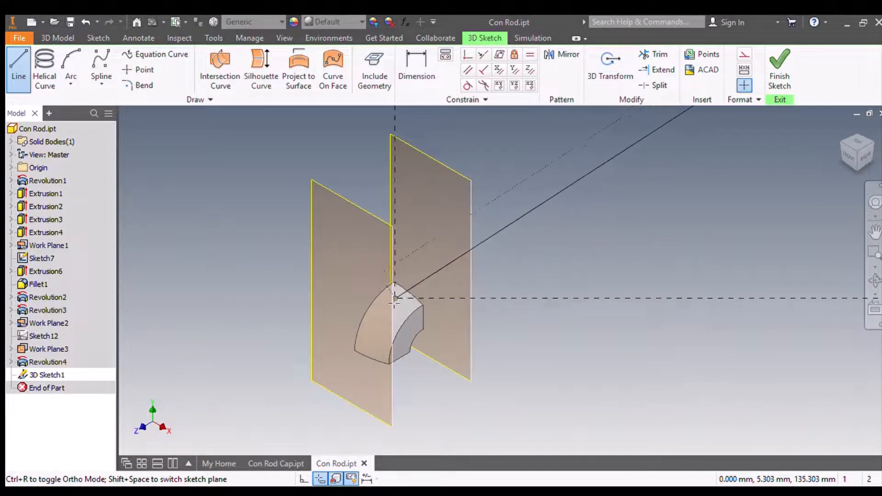
scroll(388, 298, "up", 3)
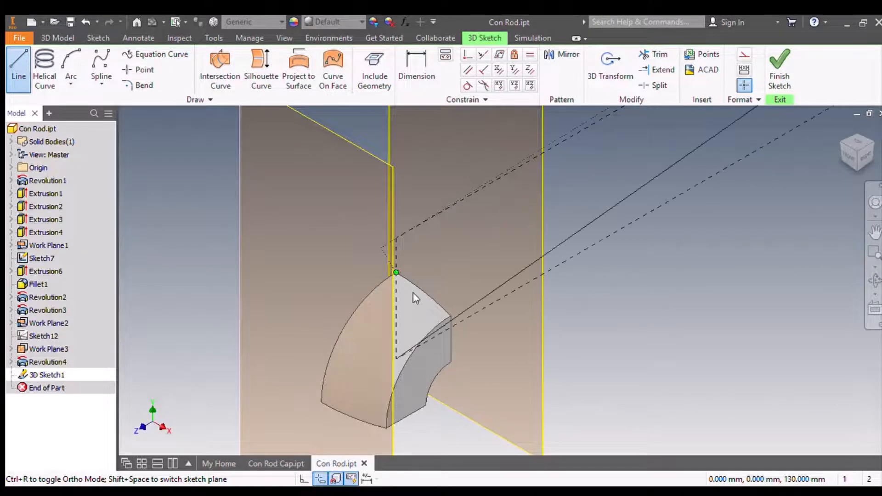
left_click(396, 273)
scroll(545, 248, "down", 5)
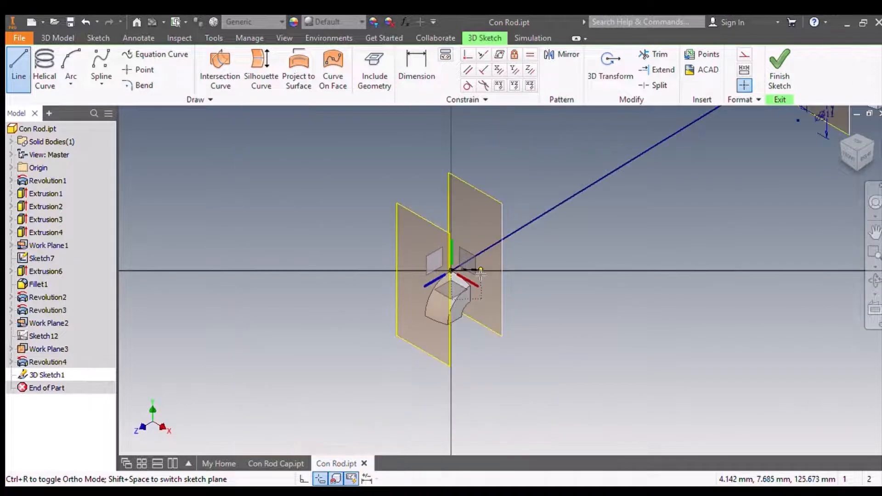
Add a short line segment continuing outward past Work Plane3 and constrain it collinear with the long line.
middle_click_drag(592, 236, 572, 273)
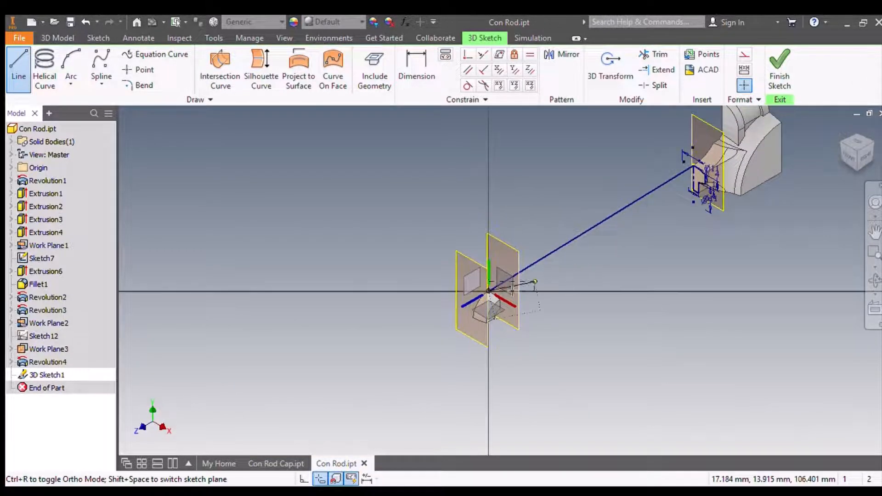
left_click(433, 315)
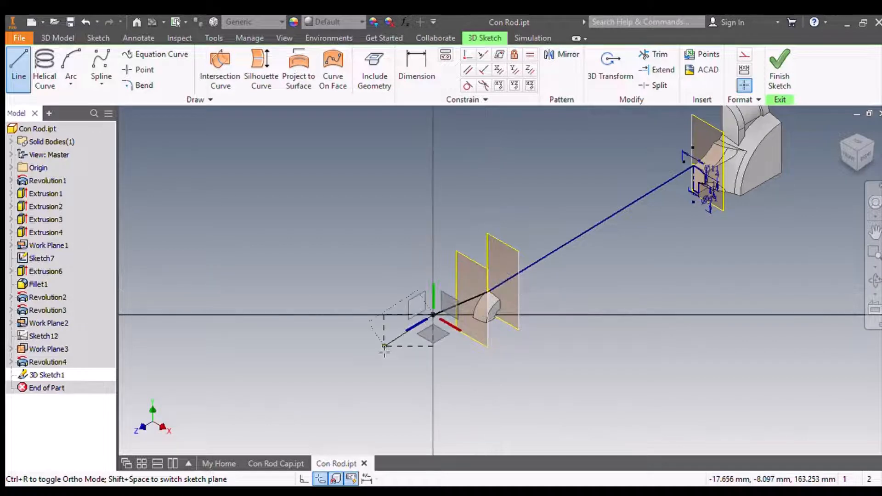
key("Escape")
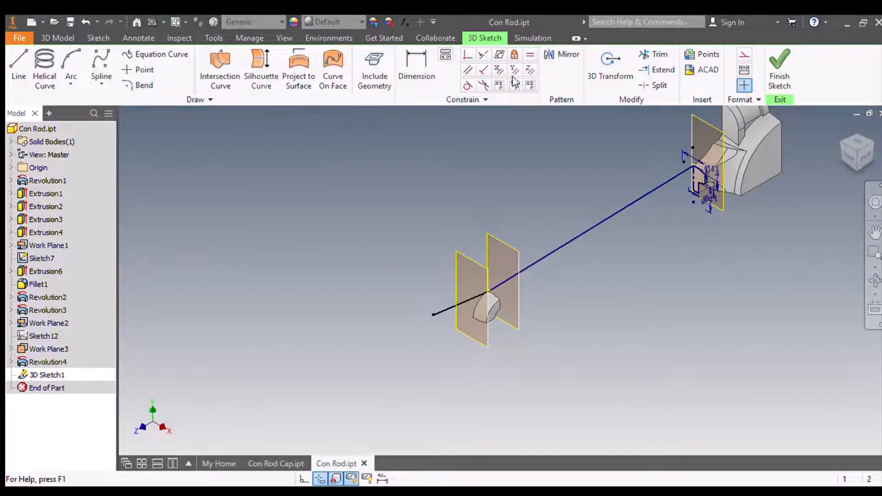
left_click(482, 57)
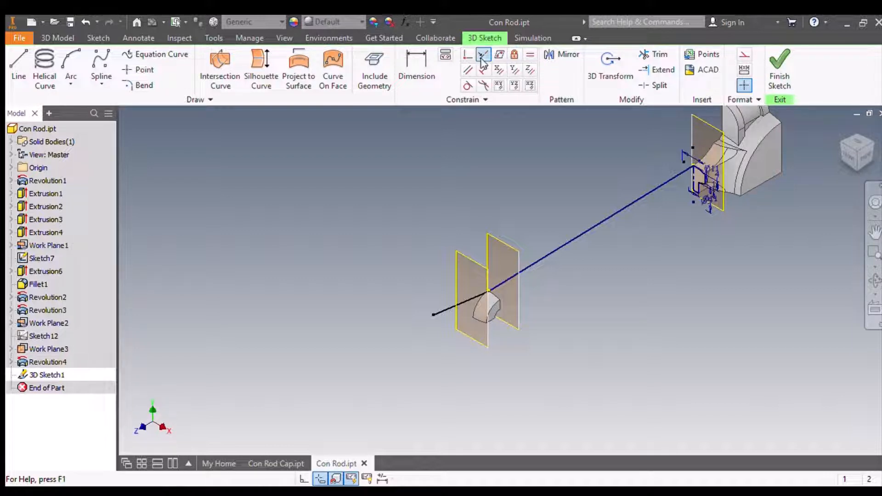
left_click(585, 232)
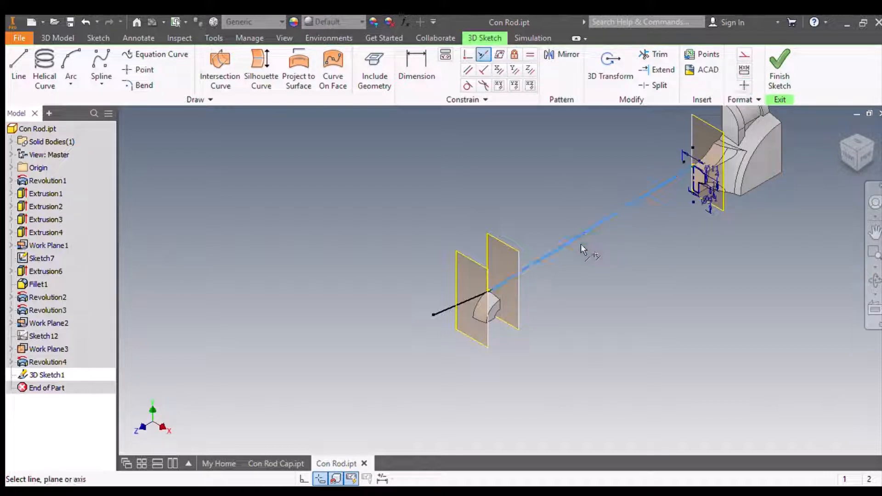
left_click(462, 304)
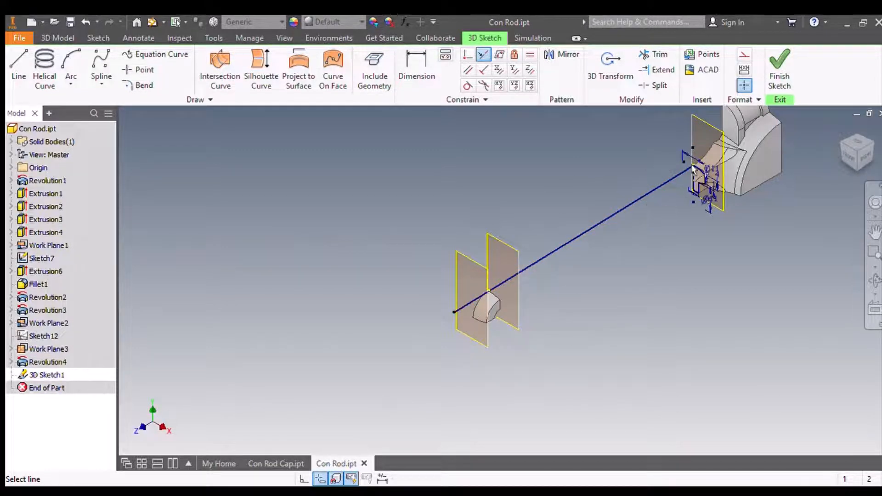
Constrain the short segment's free end coincident with Work Plane3 and finish the 3D sketch.
left_click(865, 159)
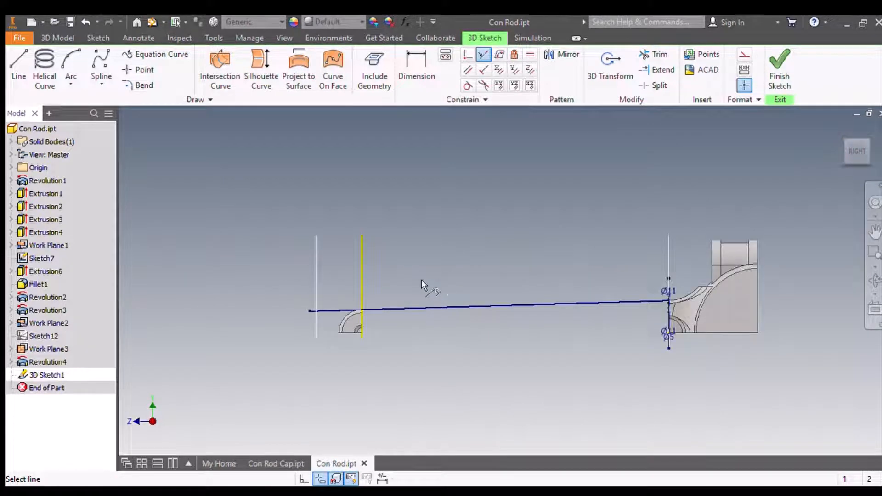
middle_click_drag(438, 290, 516, 278)
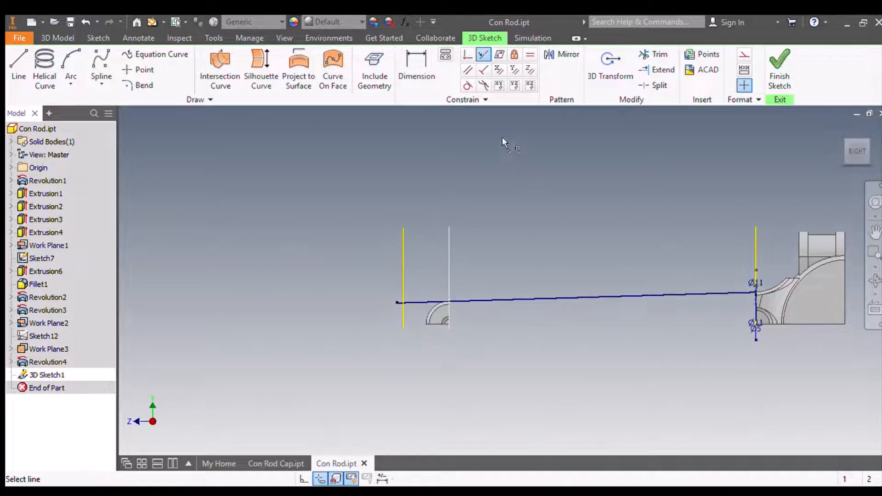
left_click(468, 54)
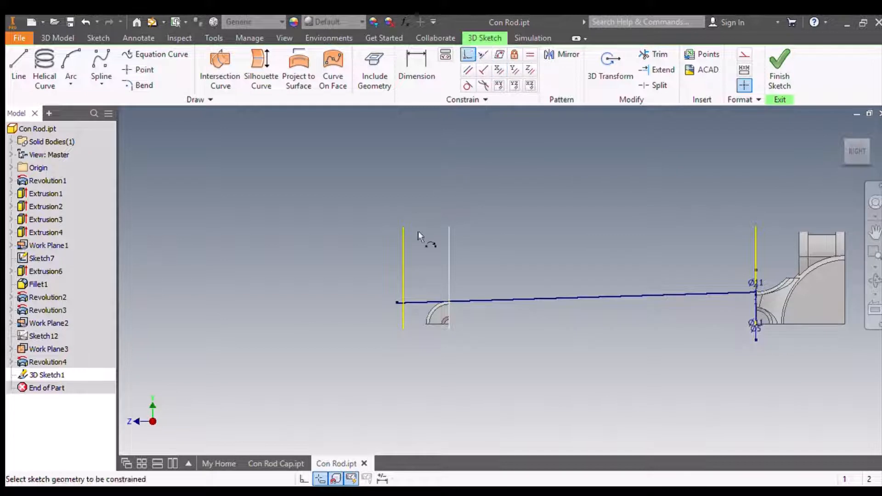
left_click(402, 307)
left_click(401, 316)
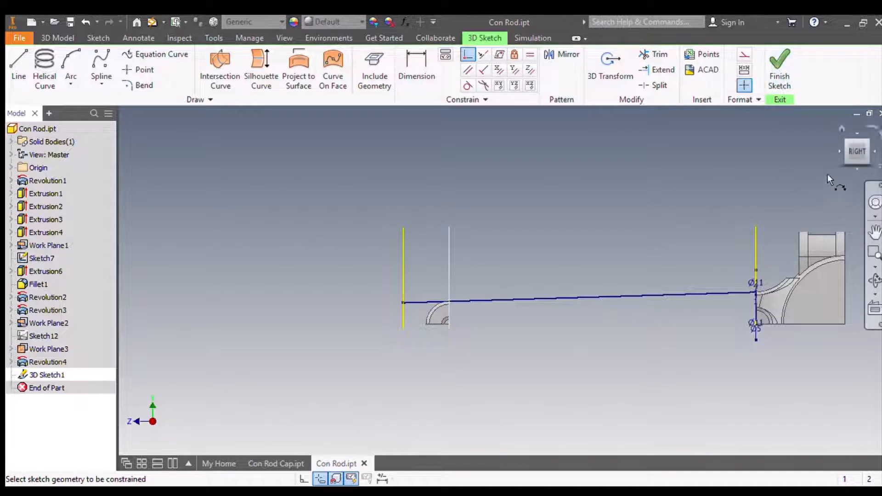
left_click(841, 130)
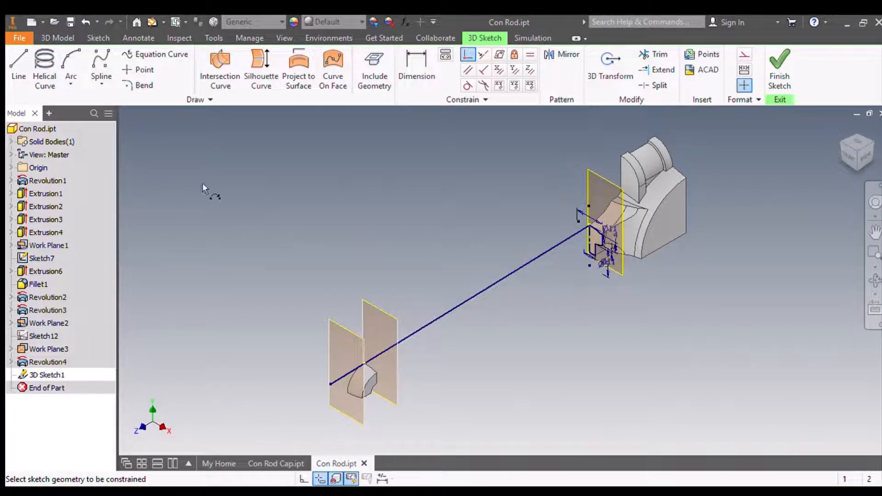
left_click(773, 69)
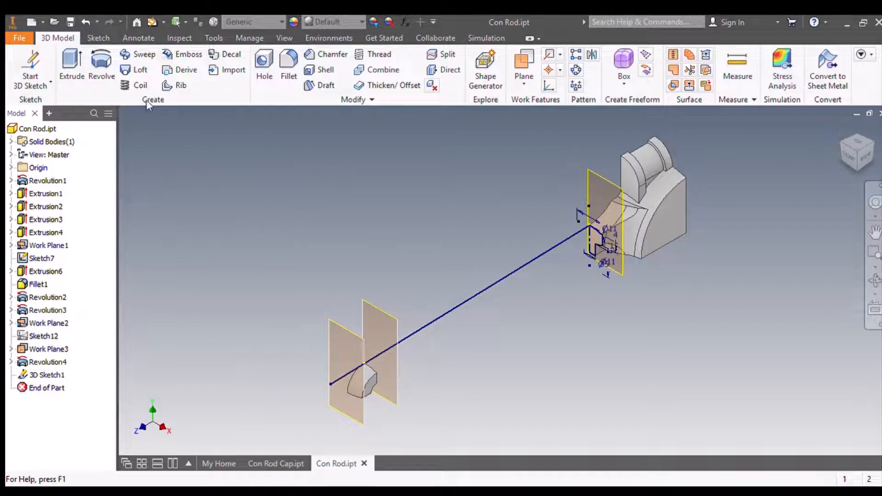
Sweep the shank's end profile along the 3D sketch line up to its end at Work Plane3.
left_click(142, 60)
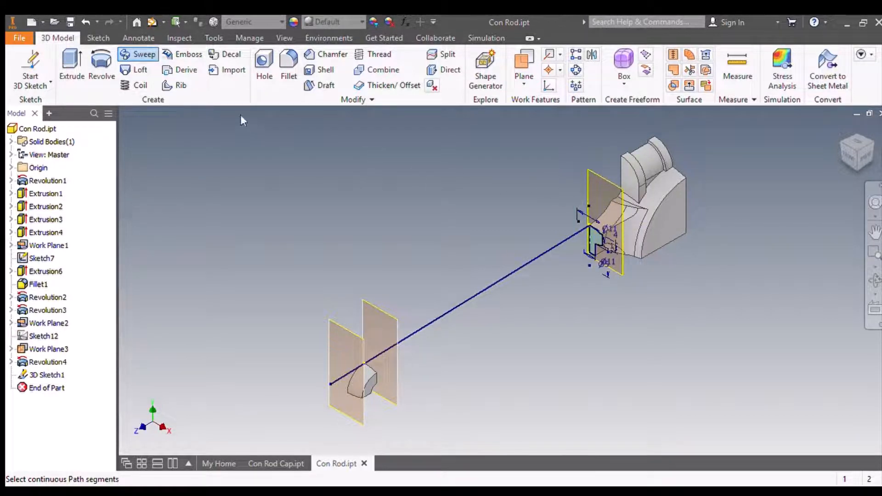
left_click(493, 282)
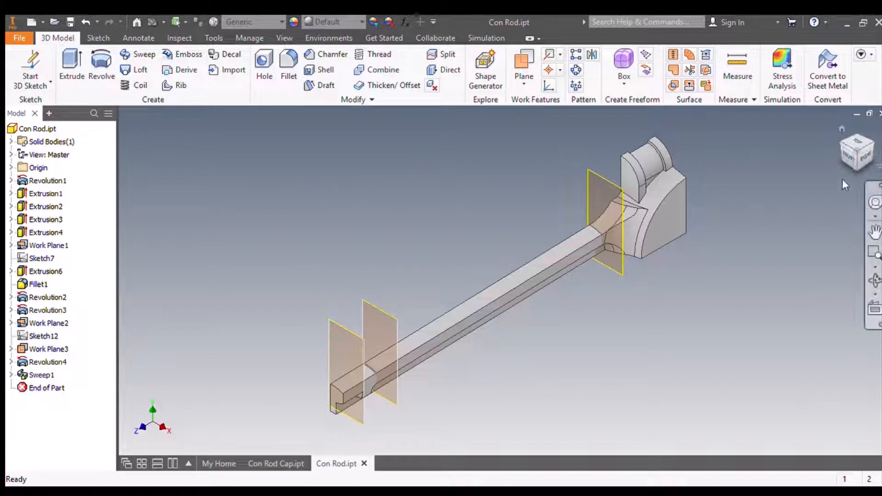
left_click(844, 145)
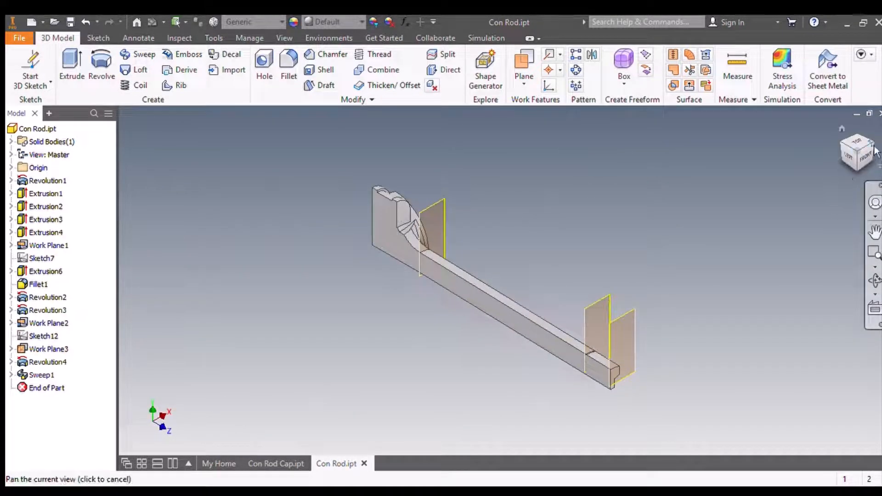
left_click(859, 158)
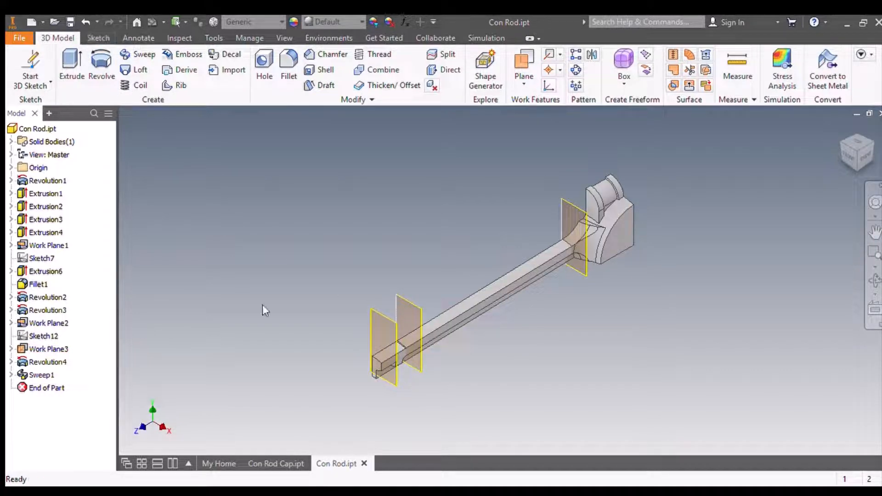
Start a new 2D sketch on Work Plane3.
left_click(368, 311)
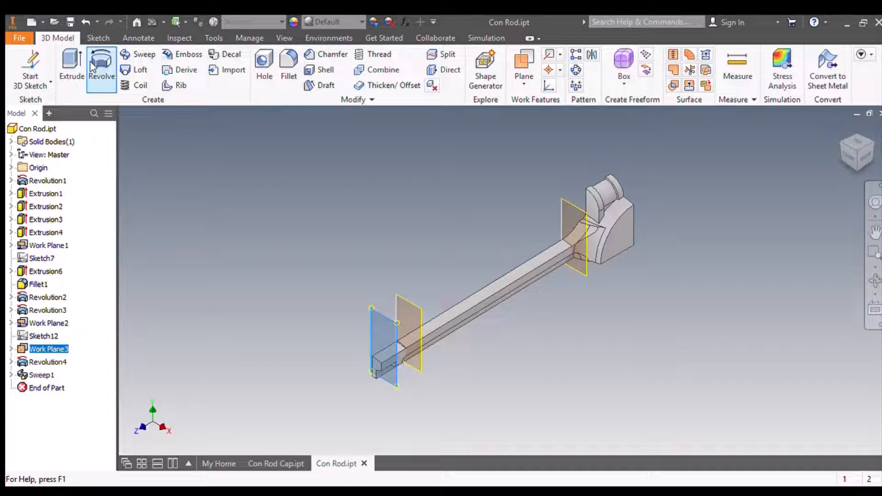
left_click(25, 85)
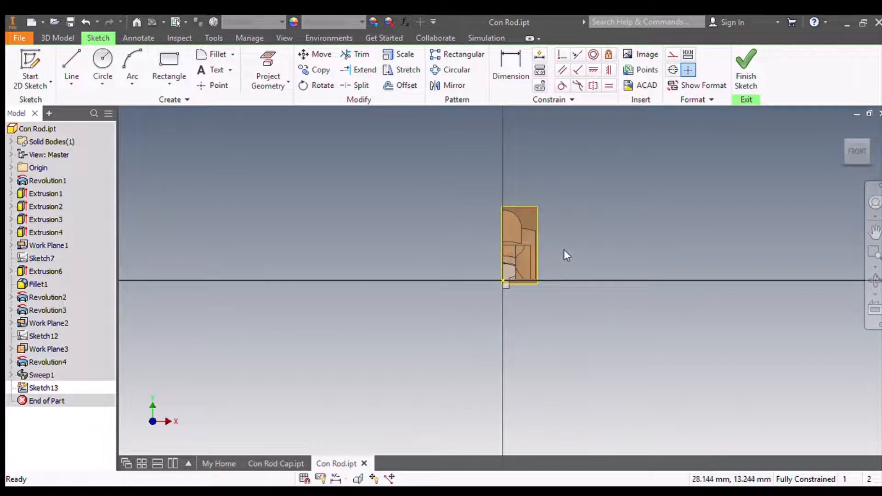
scroll(563, 249, "up", 5)
mouse_move(484, 295)
middle_mouse_down()
mouse_move(545, 313)
mouse_move(557, 301)
middle_mouse_up()
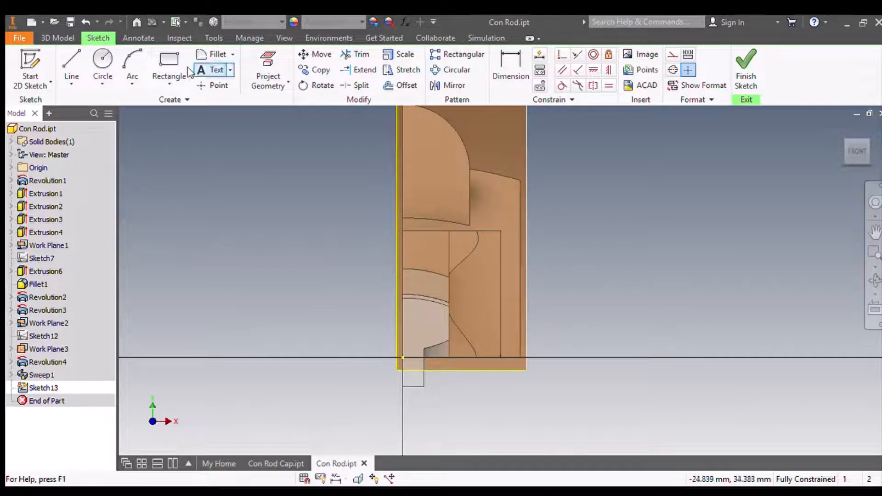
Draw a rectangle beside the part, delete its top line and stretch its left line slightly higher than the right one.
left_click(169, 64)
left_click(564, 220)
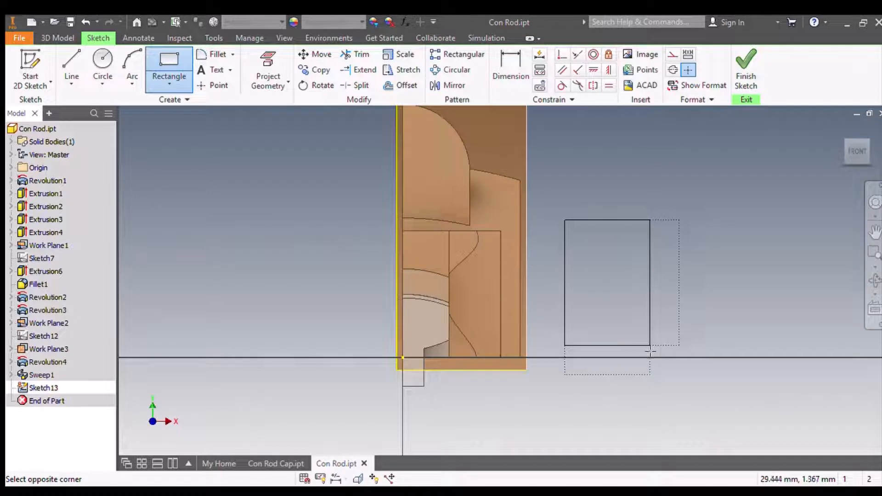
left_click(651, 346)
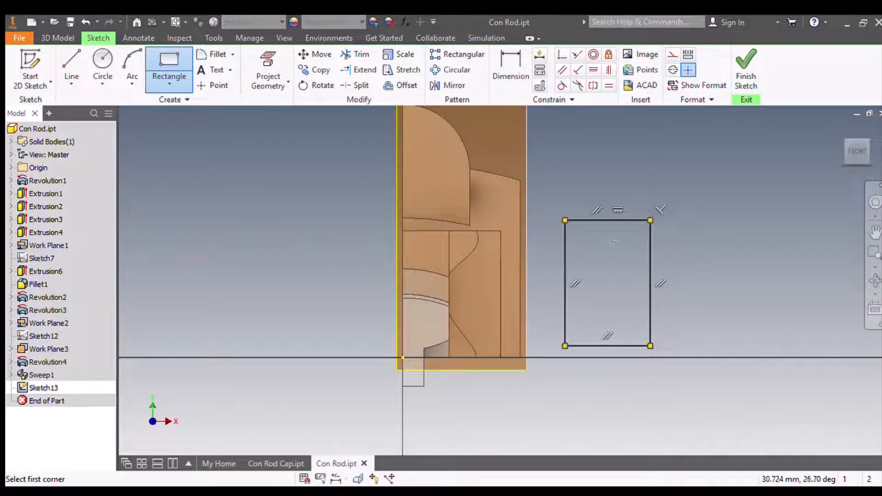
key("Escape")
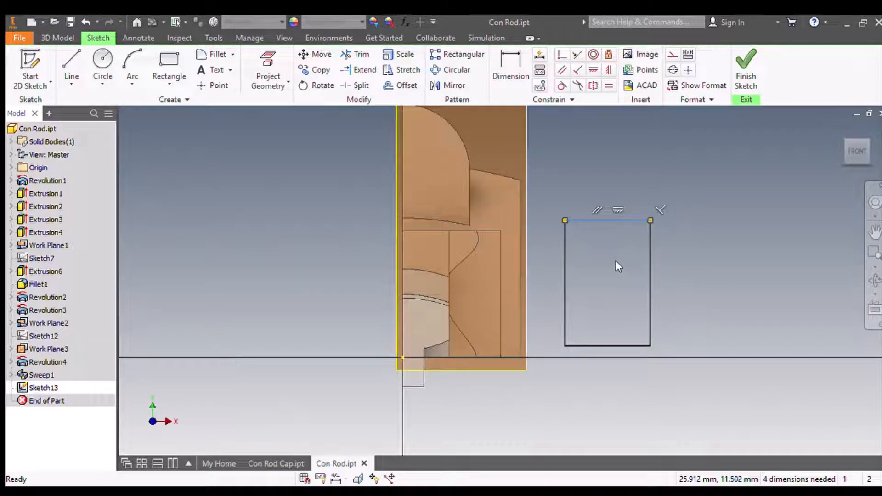
key("Delete")
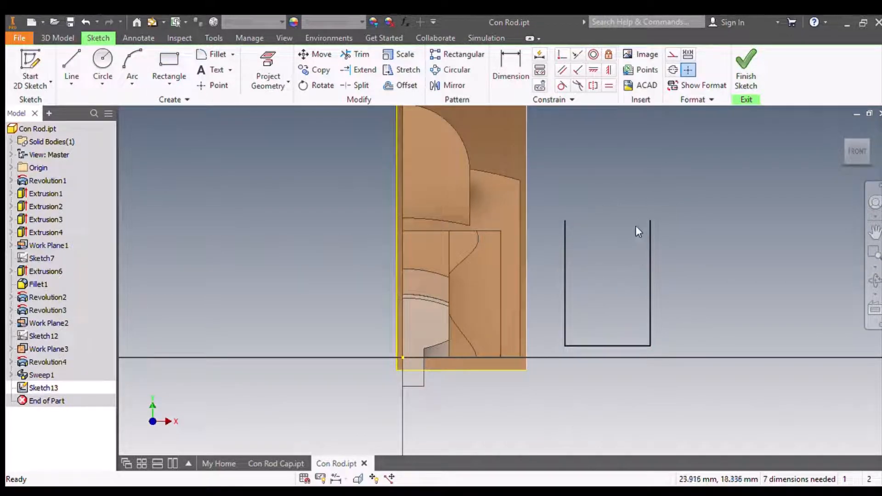
left_click_drag(565, 221, 565, 203)
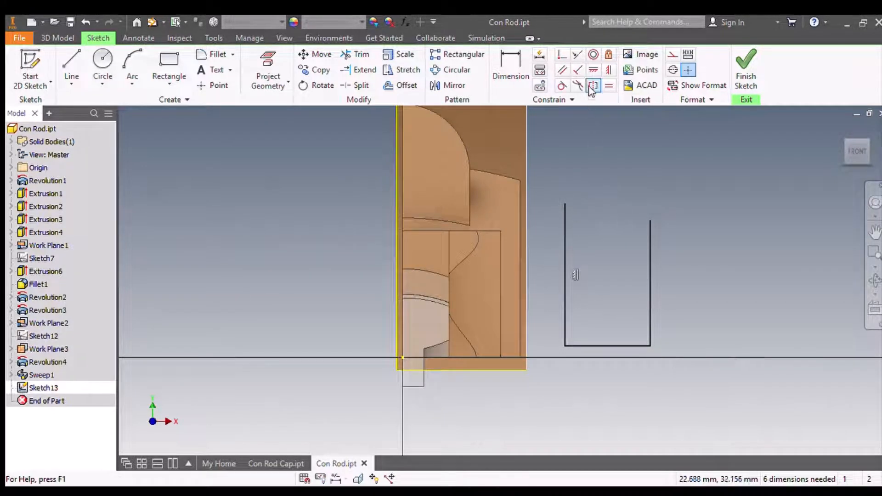
Draw a shallow three-point arc curving upward above the open top of the rectangle.
left_click(132, 64)
left_click(556, 192)
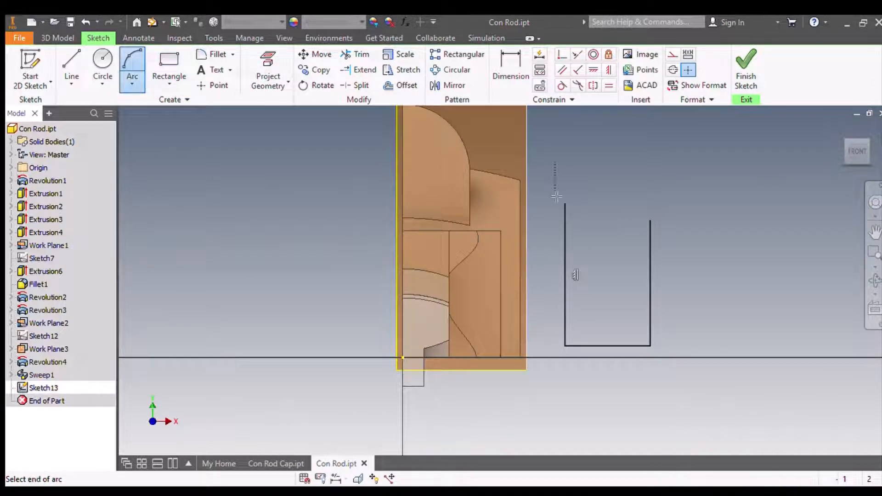
left_click(669, 192)
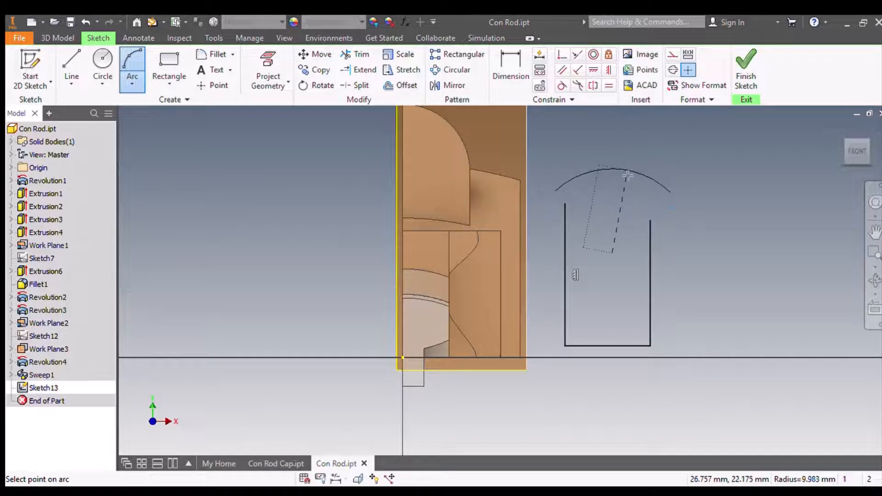
left_click(662, 186)
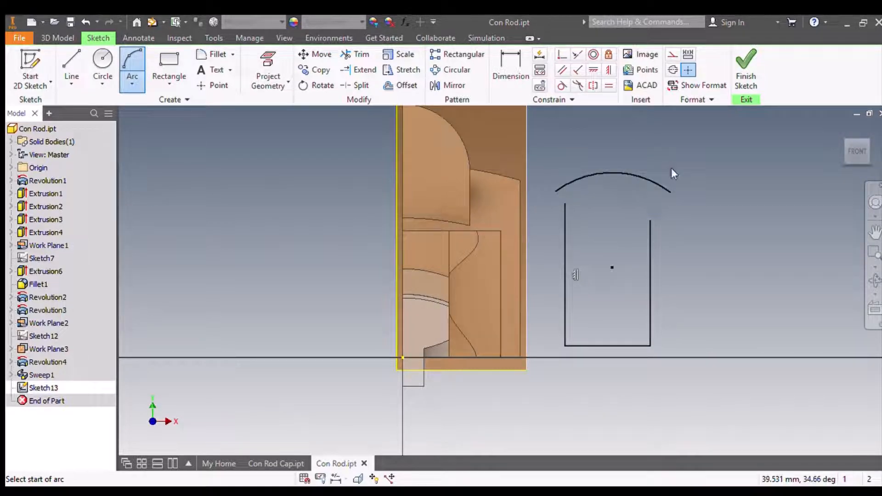
key("Escape")
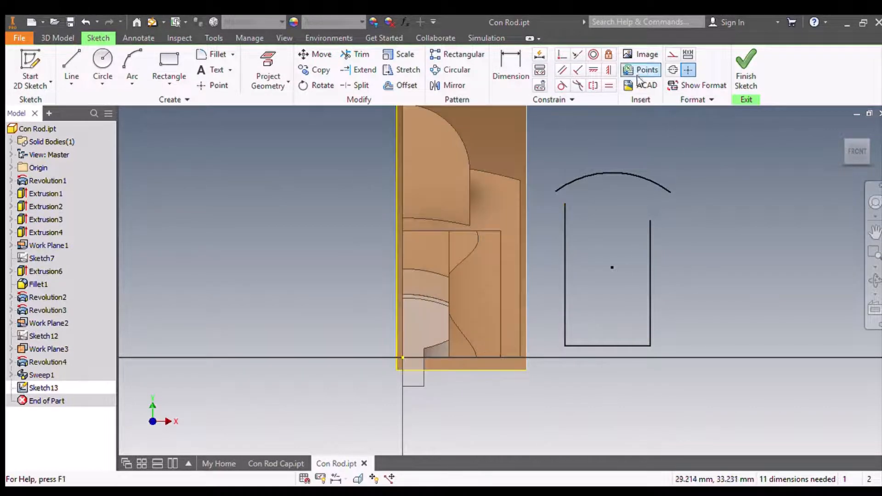
Dimension the top endpoint of the right vertical line 12 mm above the sketch origin.
left_click(514, 66)
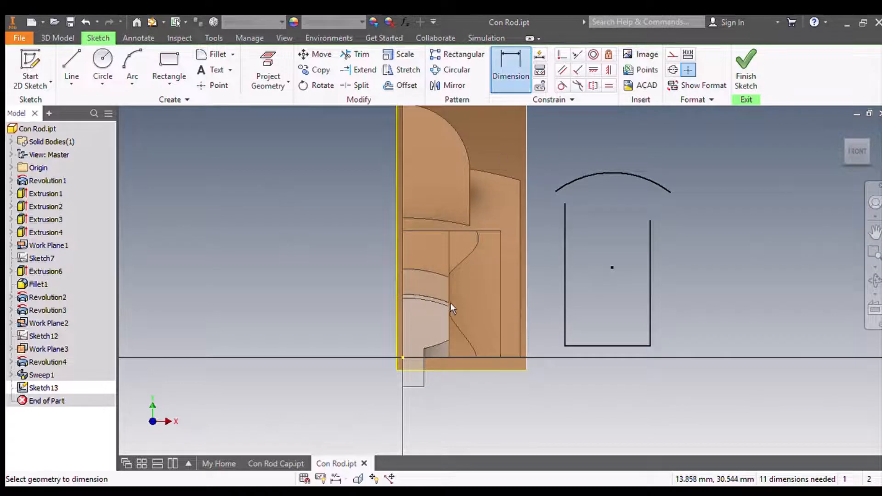
left_click(401, 358)
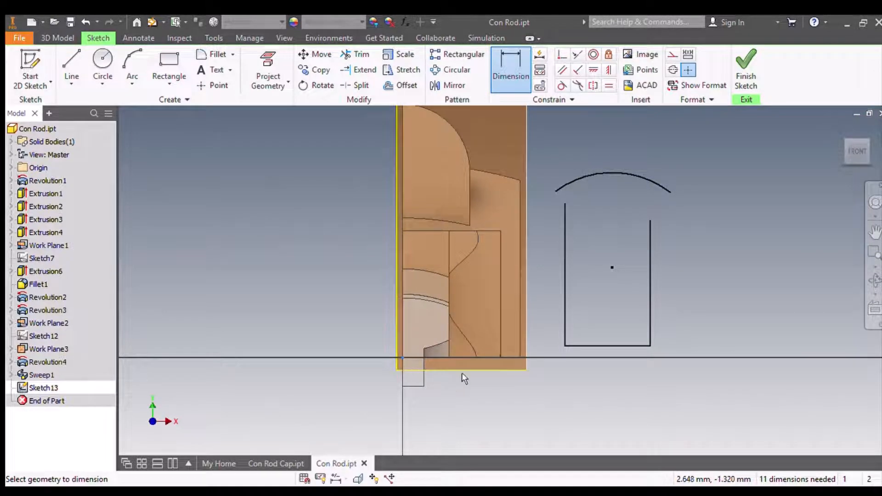
left_click(645, 223)
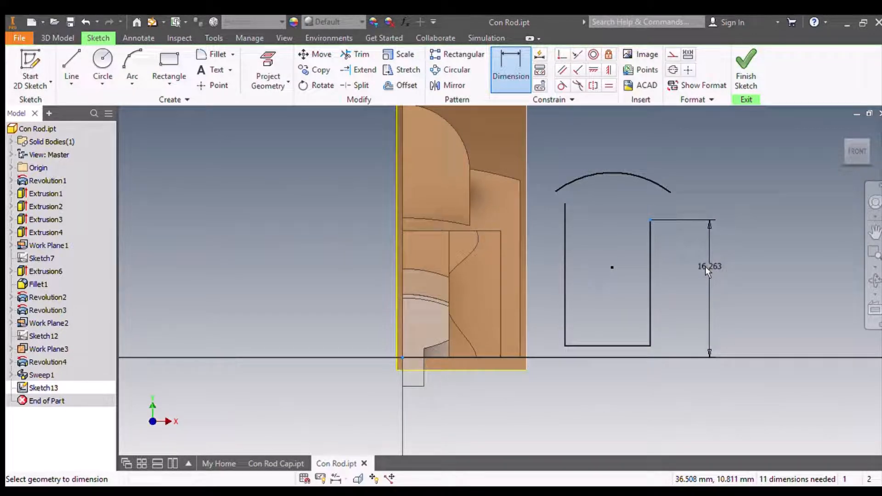
left_click(705, 267)
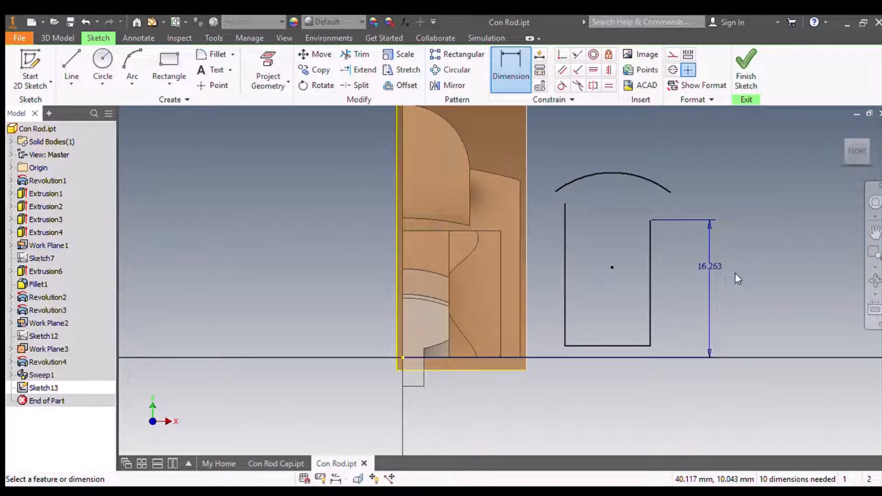
key("Return")
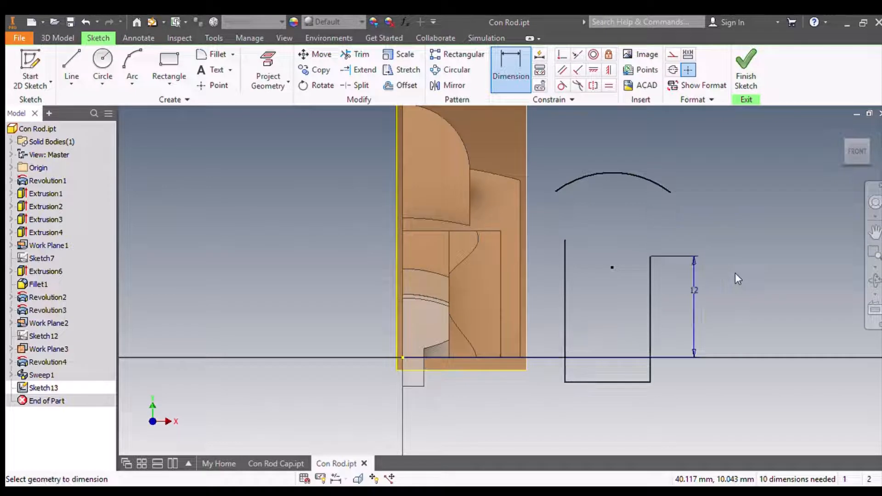
Set the height difference between the top endpoints of the two vertical lines to 2 mm.
left_click(645, 258)
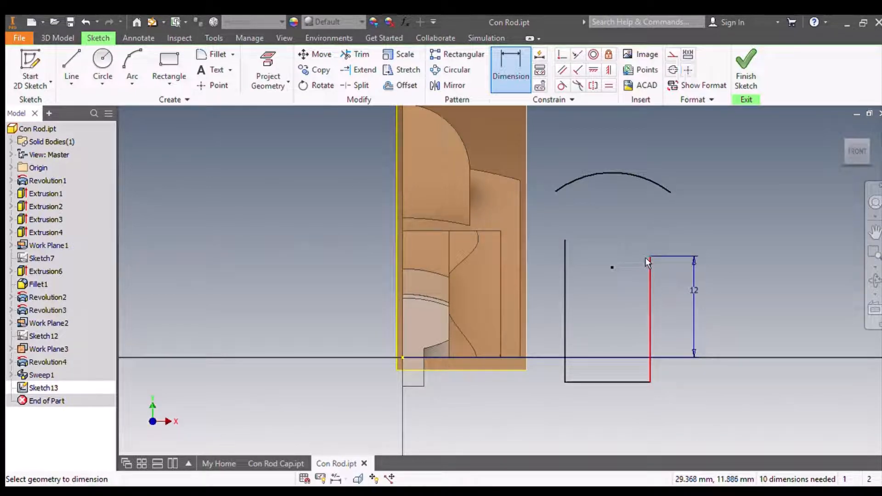
left_click(564, 240)
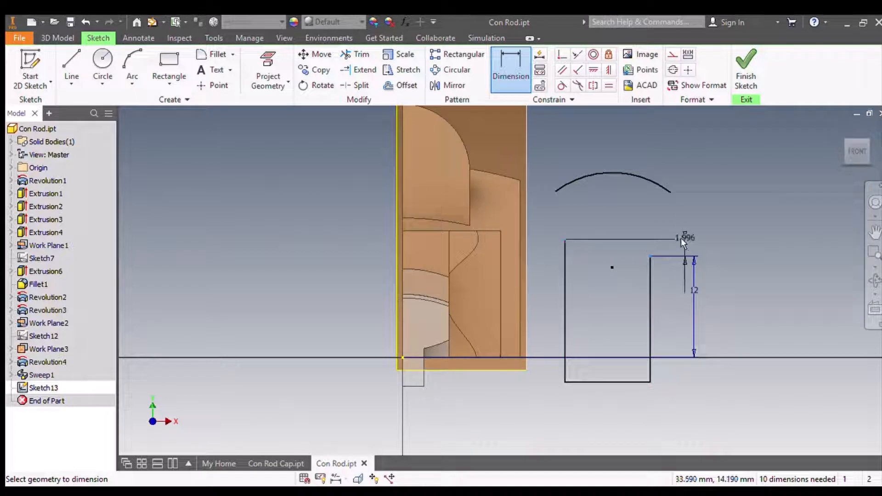
left_click(681, 226)
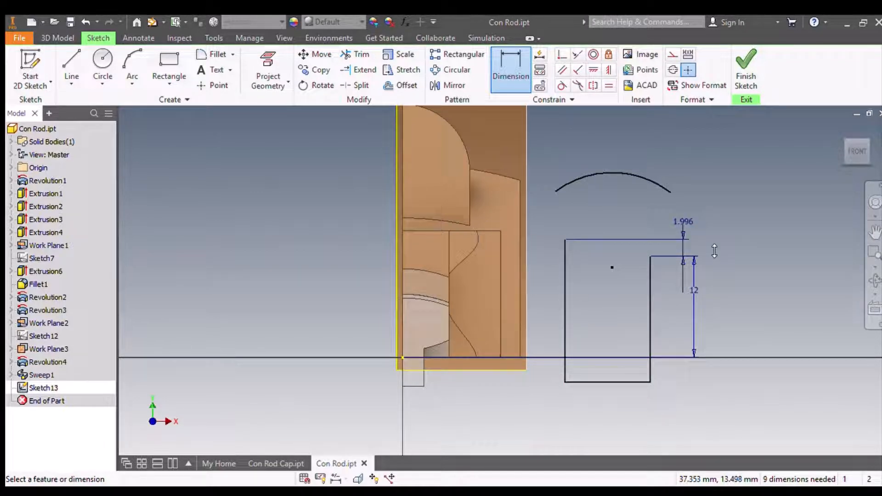
type("2")
key("Return")
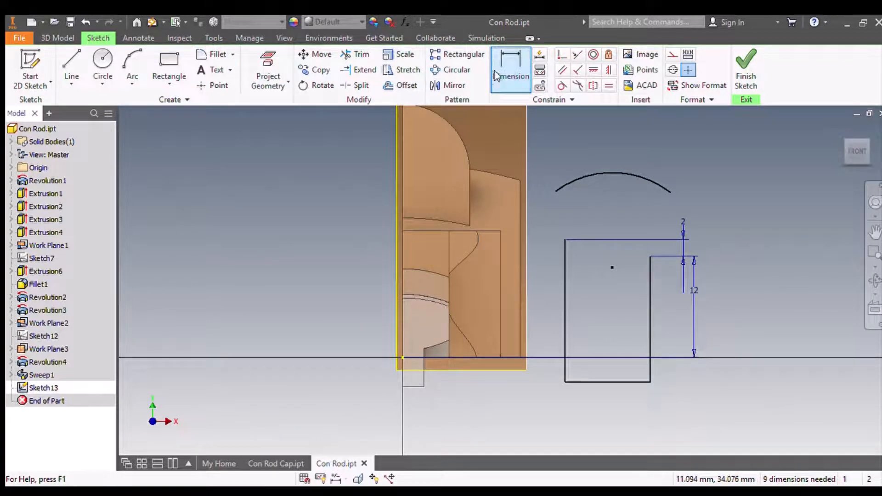
Constrain the arc's center point coincident with the left vertical line.
left_click(561, 55)
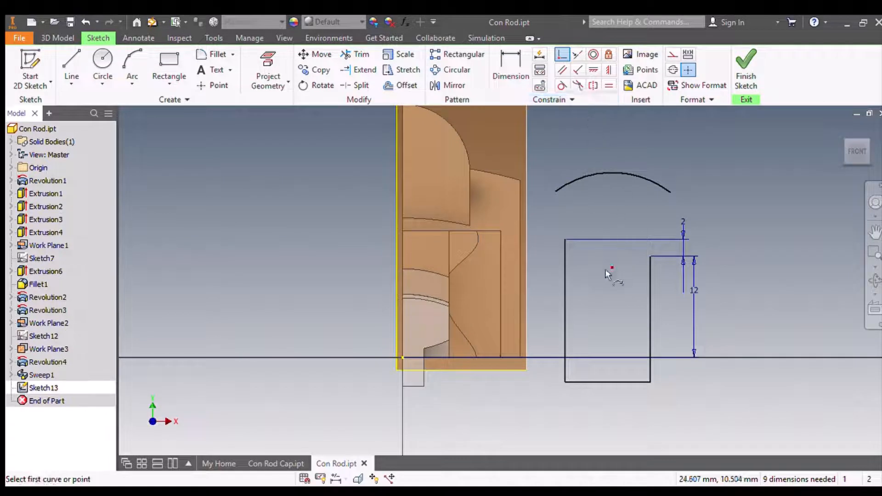
left_click(606, 269)
left_click(561, 286)
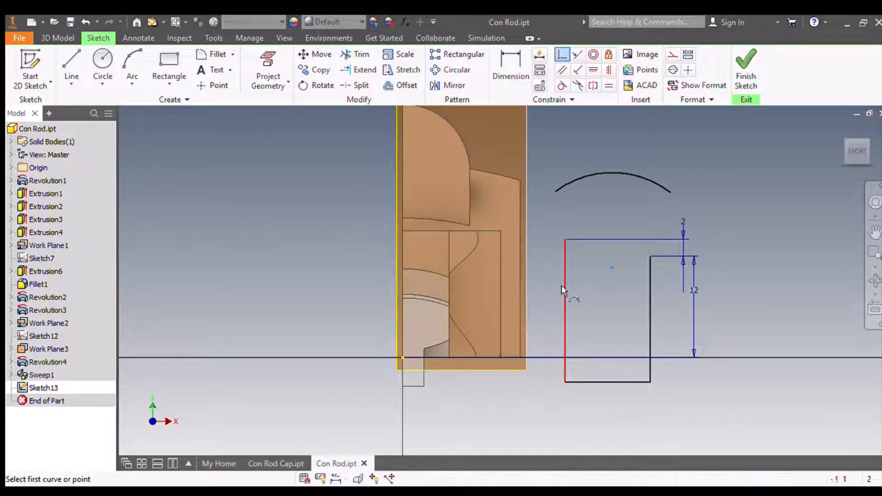
scroll(591, 283, "down", 3)
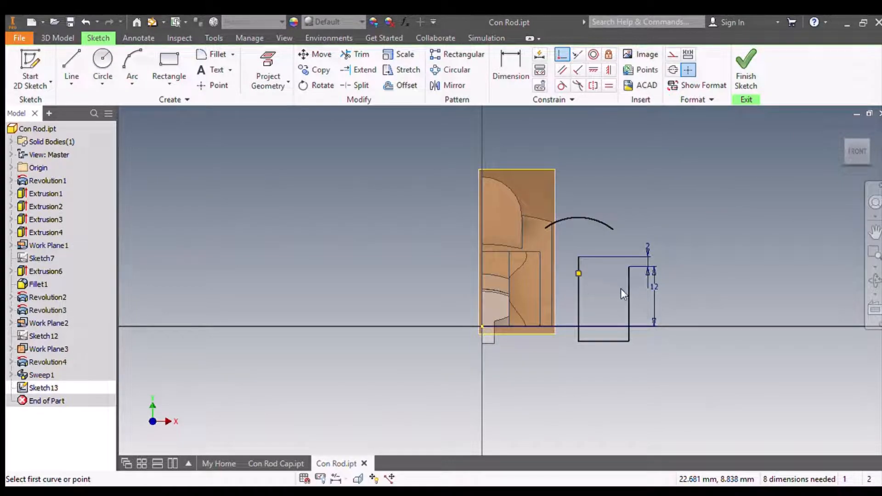
key("Escape")
left_click(577, 303)
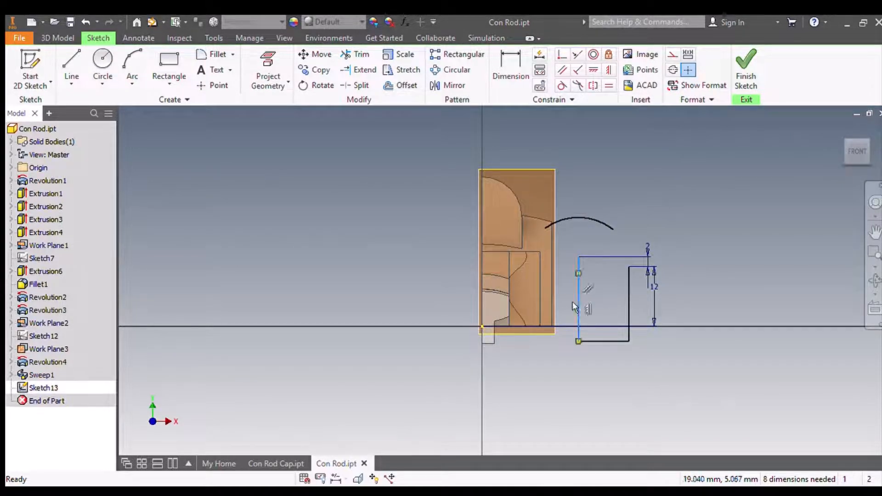
Convert the profile's left vertical line to a centerline.
left_click(687, 69)
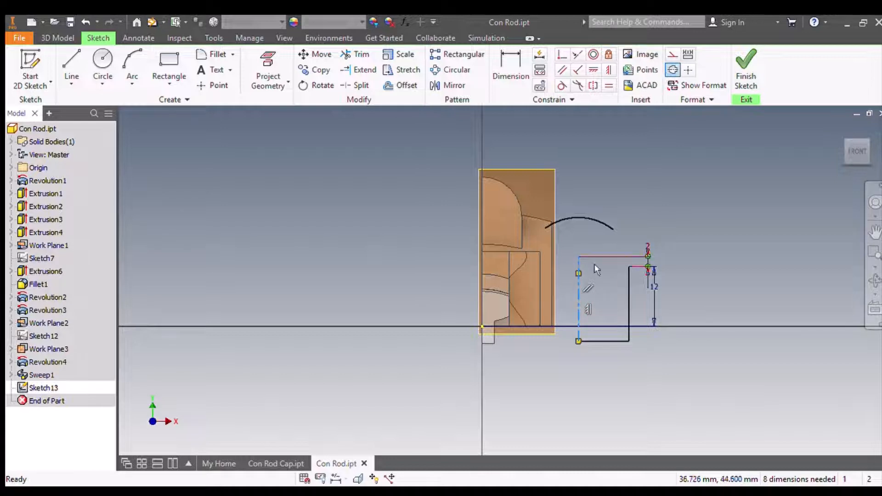
left_click(710, 283)
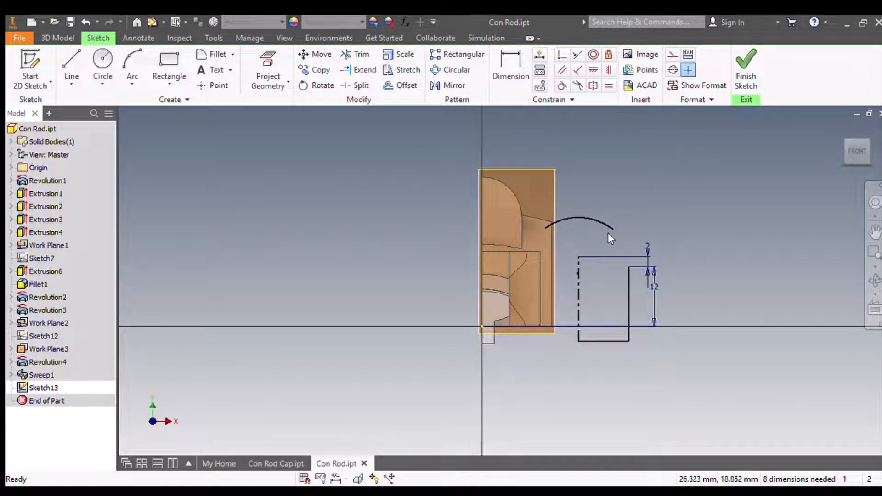
scroll(577, 274, "up", 3)
scroll(577, 274, "down", 2)
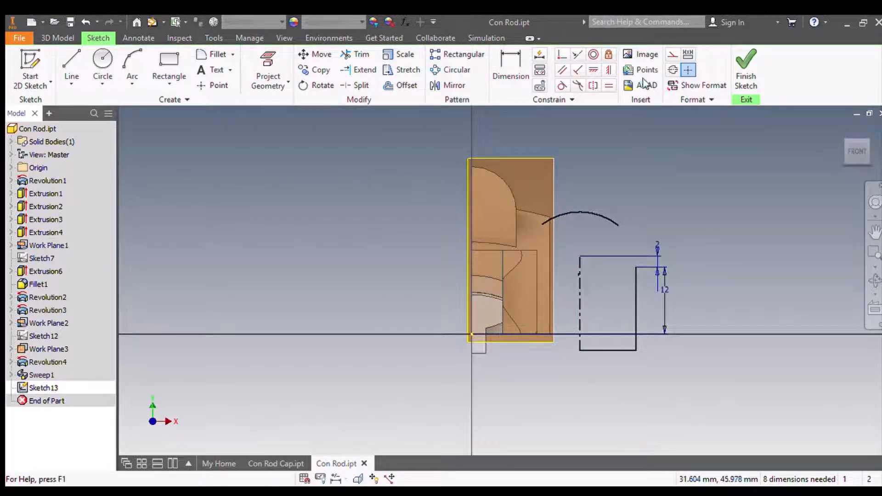
Dimension the profile's diameter from the centerline to the right vertical line as 18 mm.
left_click(514, 73)
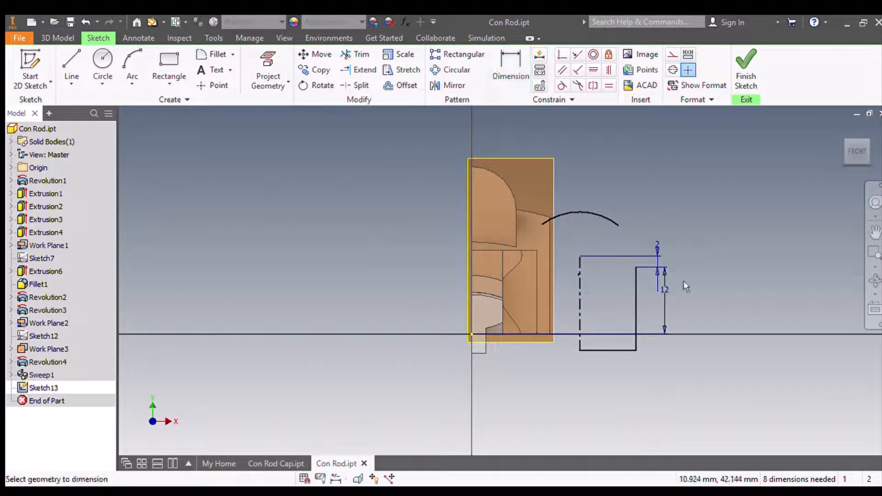
left_click(579, 324)
left_click(637, 321)
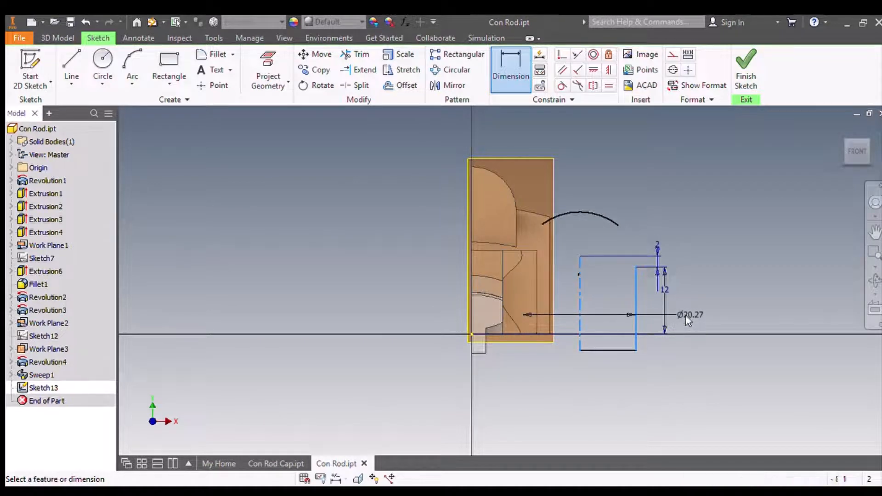
left_click(686, 315)
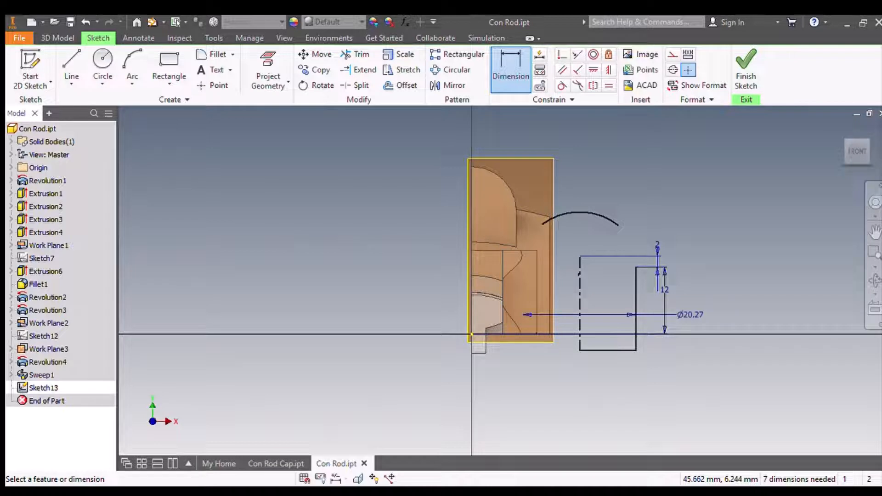
key("Return")
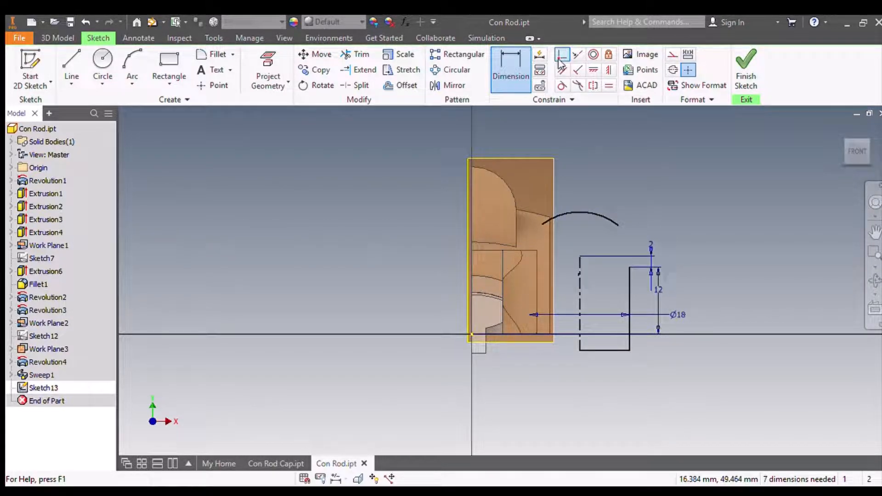
Constrain the arc coincident with the top endpoints of the centerline and the right vertical line.
left_click(561, 56)
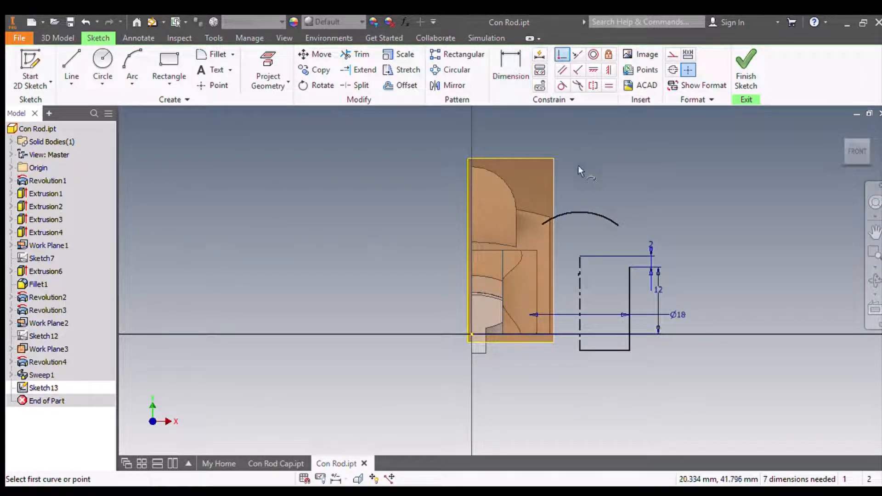
left_click(583, 213)
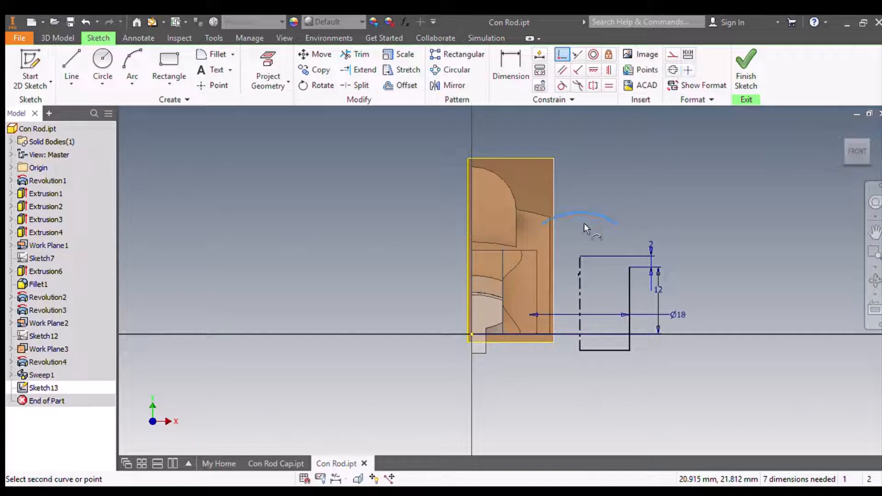
left_click(578, 257)
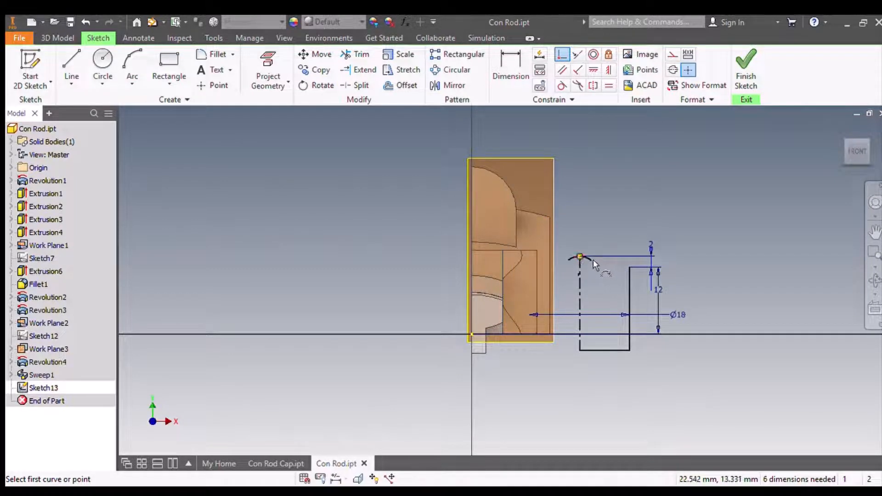
left_click(588, 263)
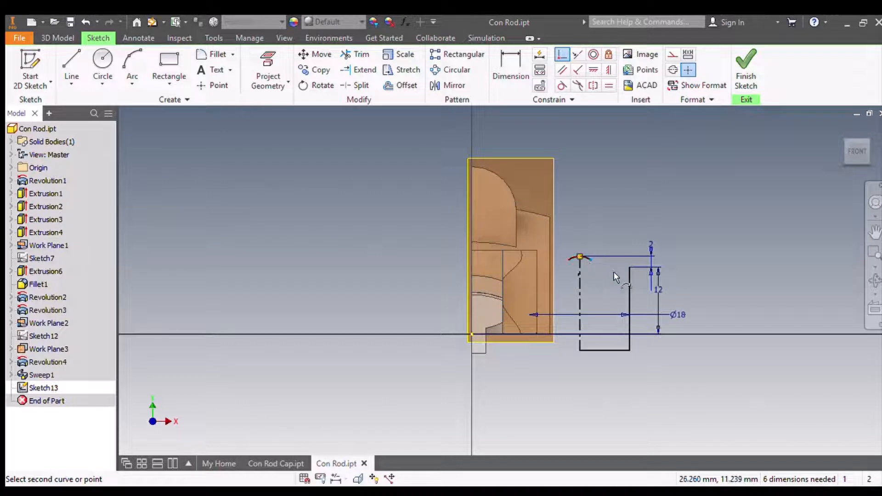
left_click(630, 267)
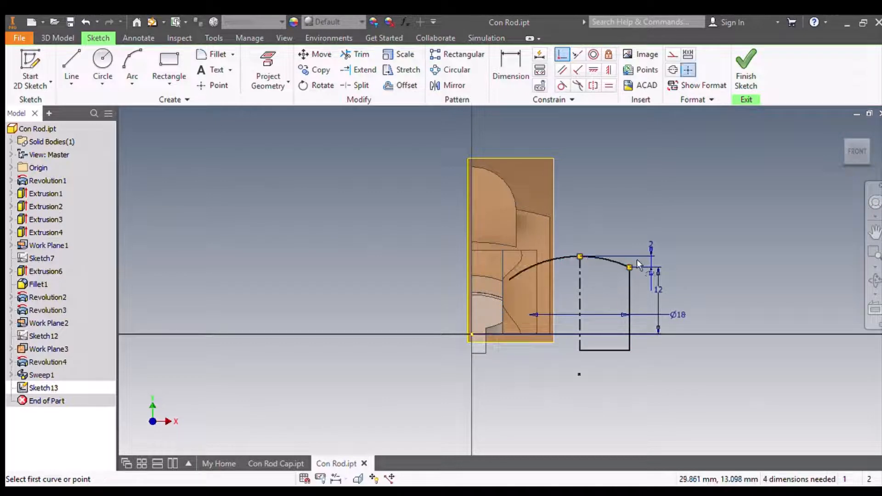
Apply a horizontal constraint between the arc's left end and the top endpoint of the right vertical line.
left_click(592, 72)
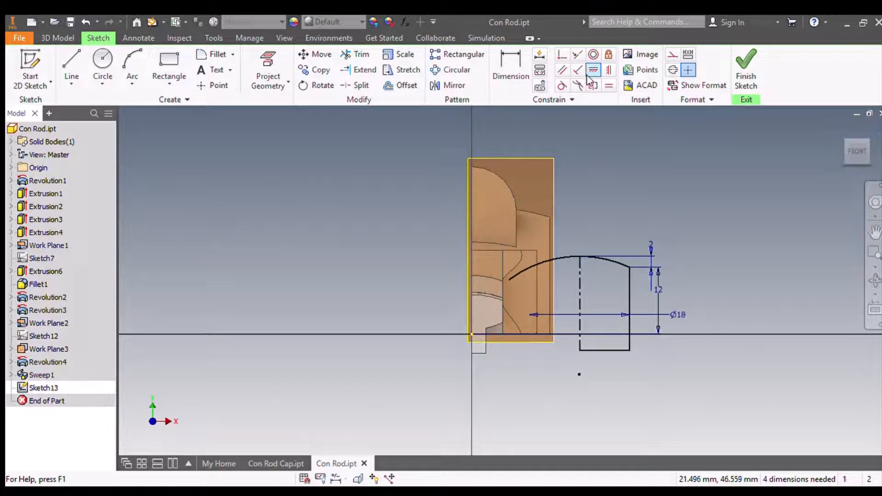
left_click(504, 283)
left_click(627, 266)
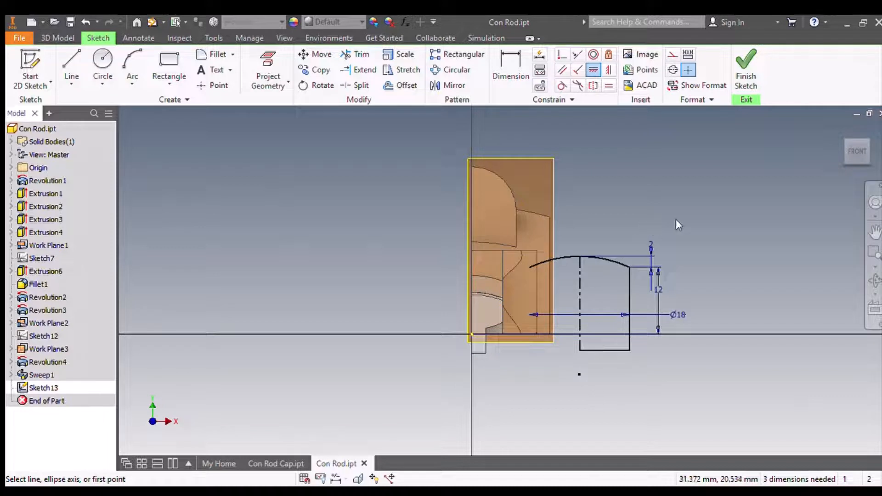
key("Escape")
Move the profile farther from the rod geometry and delete the 12 mm height dimension to the sketch origin.
mouse_move(610, 262)
left_mouse_down()
mouse_move(690, 194)
mouse_move(672, 373)
mouse_move(679, 289)
mouse_move(685, 367)
left_mouse_up()
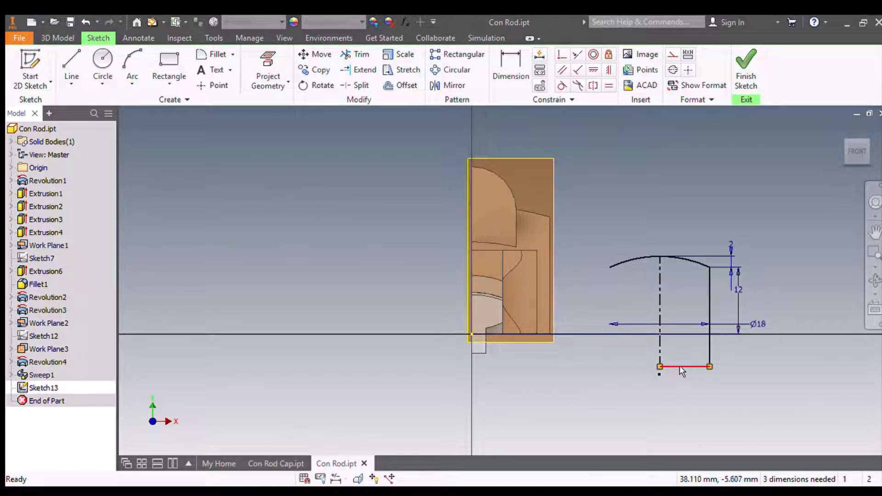
left_click(738, 291)
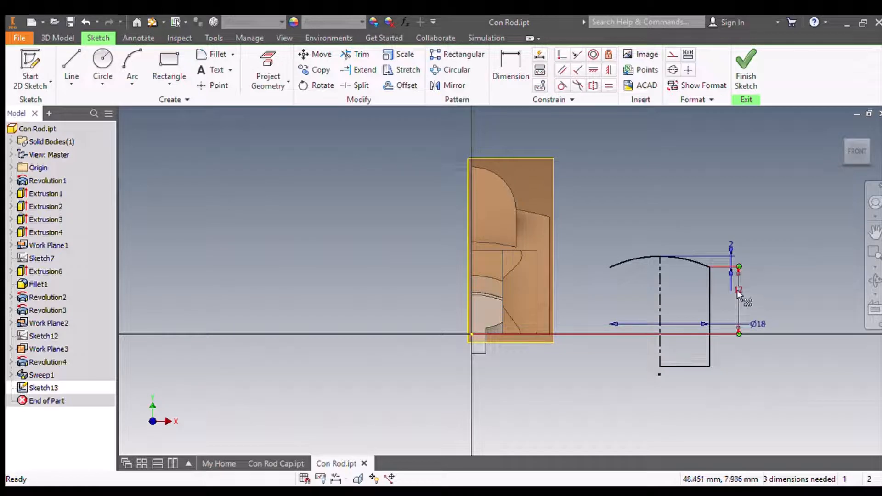
key("Delete")
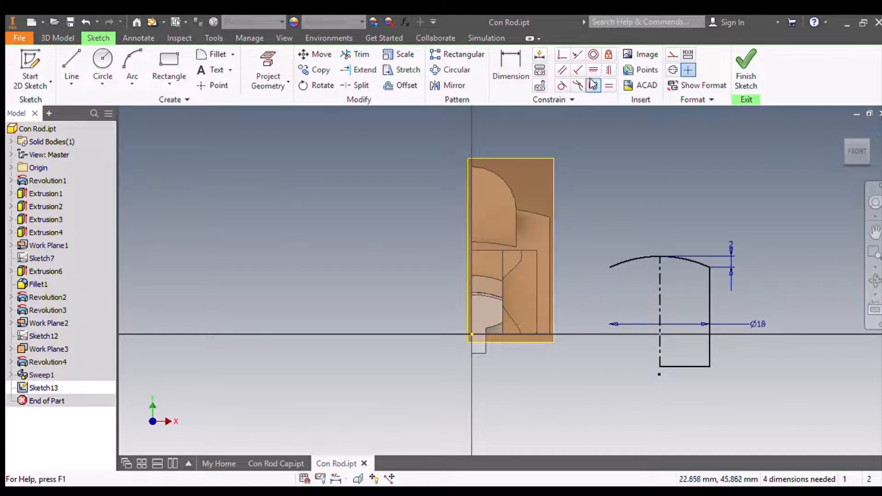
Dimension the length of the right vertical line as 12 mm.
left_click(510, 69)
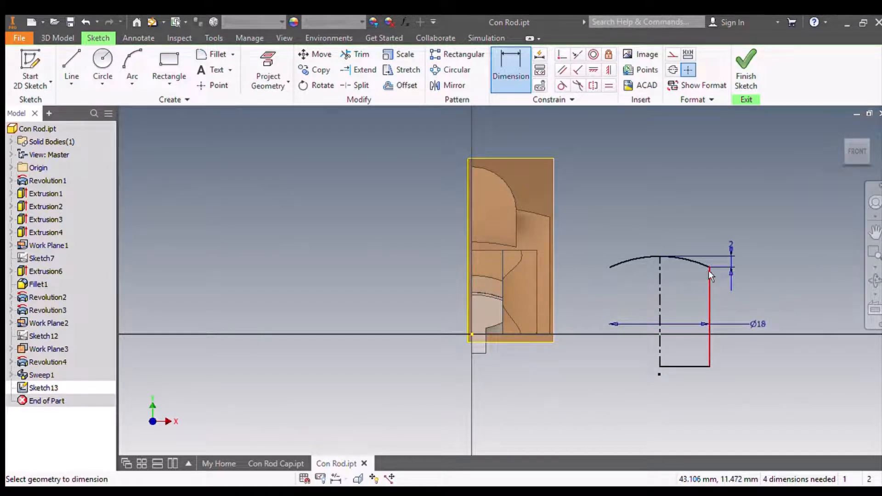
left_click(707, 287)
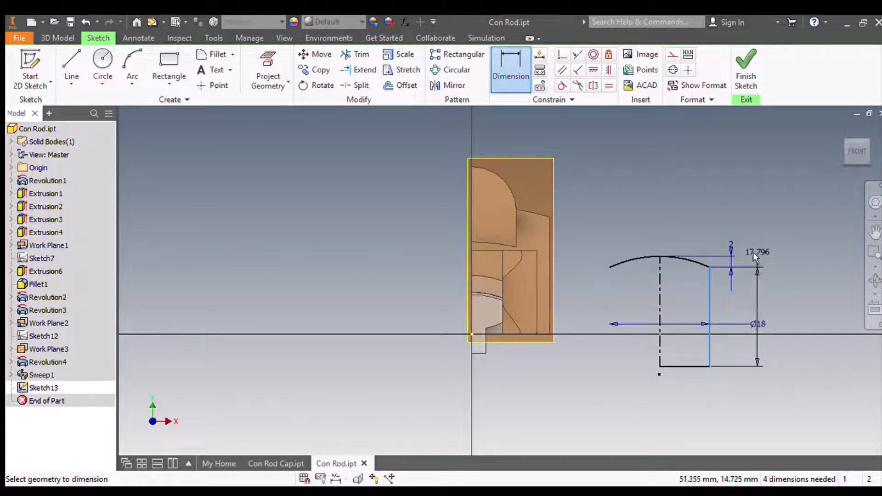
left_click(753, 253)
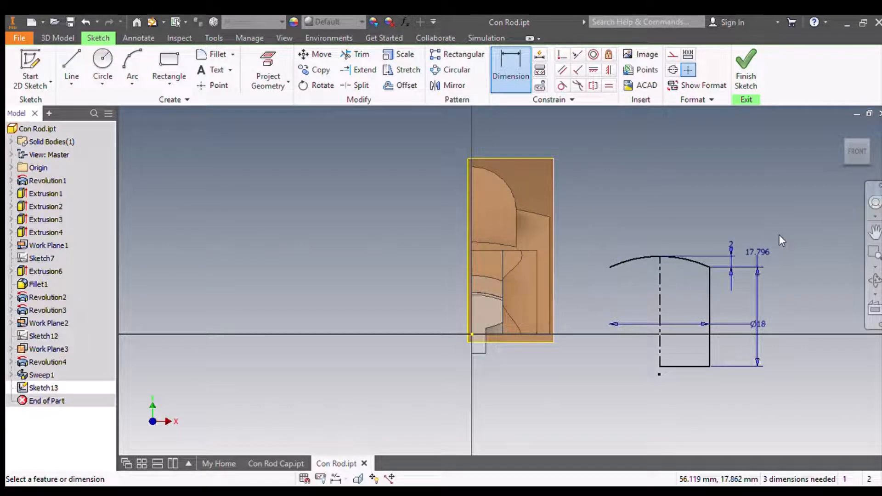
type("12")
key("Return")
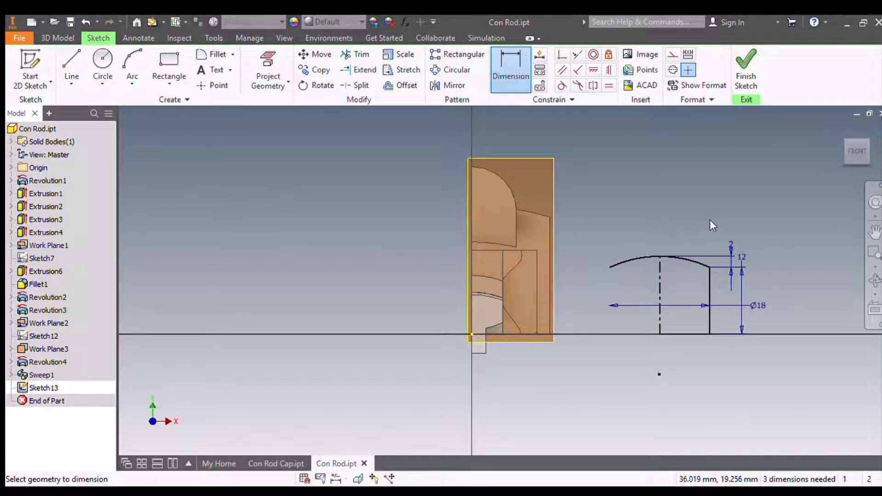
Pull the arc upward and constrain the profile's bottom line horizontal.
key("Escape")
left_click_drag(688, 242, 694, 201)
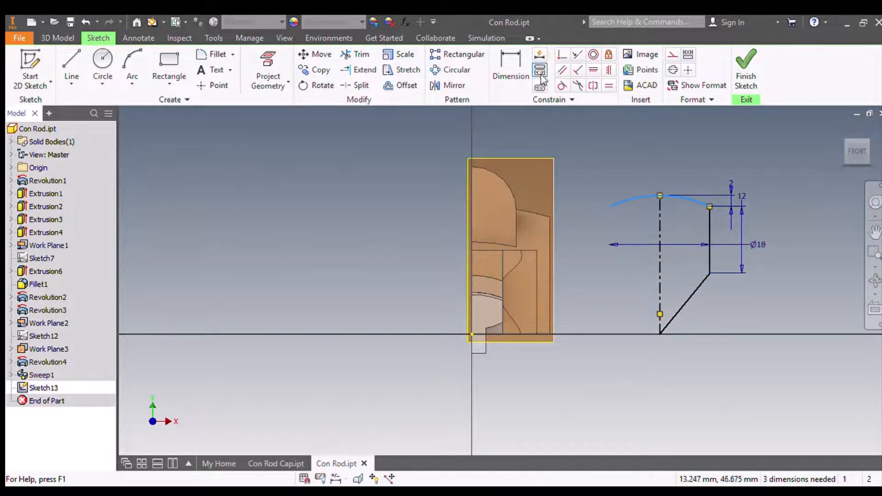
left_click(590, 74)
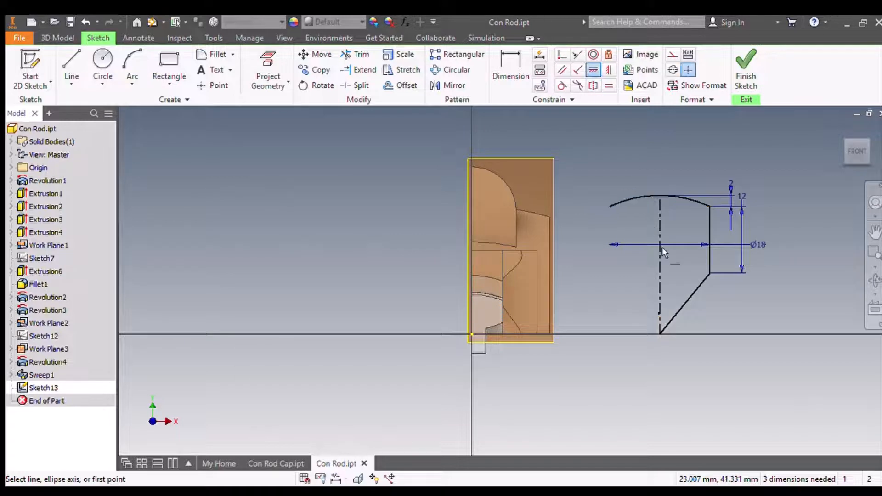
left_click(684, 296)
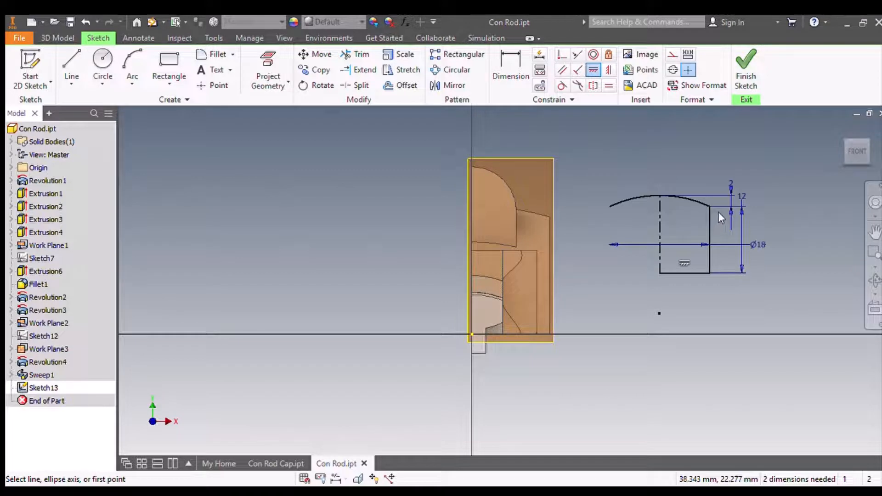
key("Escape")
Constrain the centerline's bottom endpoint coincident with the sketch origin and finish the sketch.
left_click_drag(709, 210, 680, 226)
left_click_drag(680, 301, 686, 303)
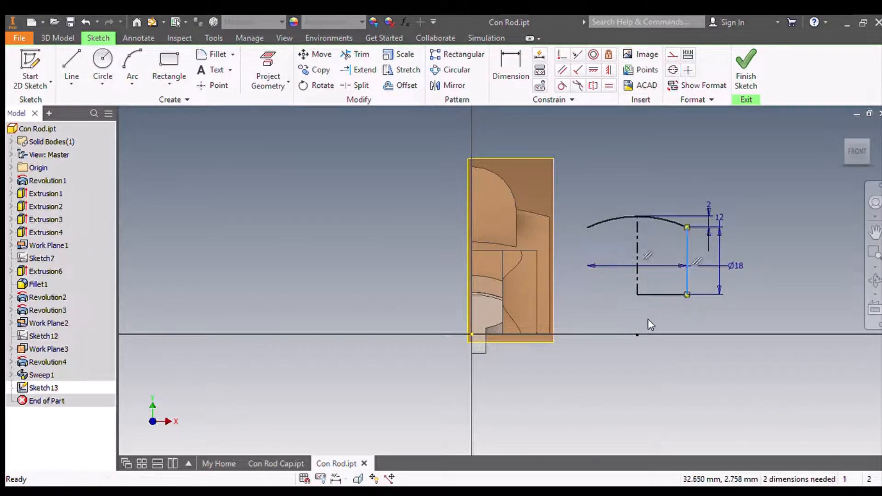
left_click(645, 317)
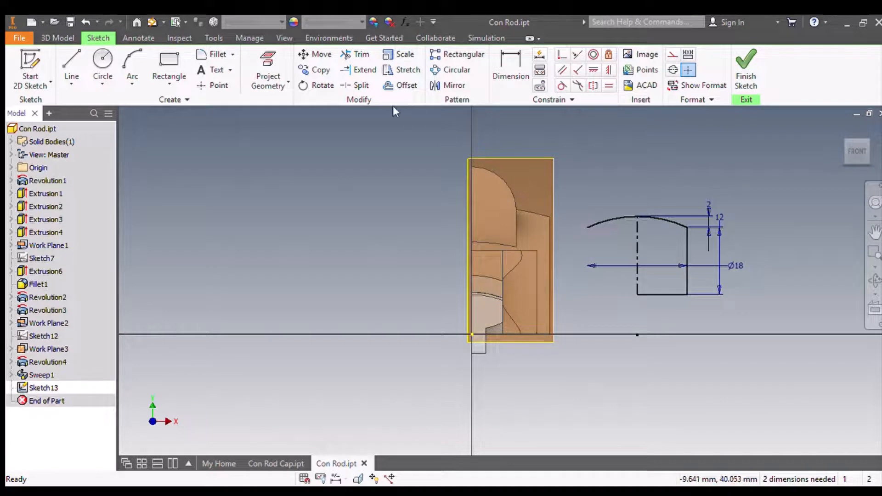
left_click(561, 54)
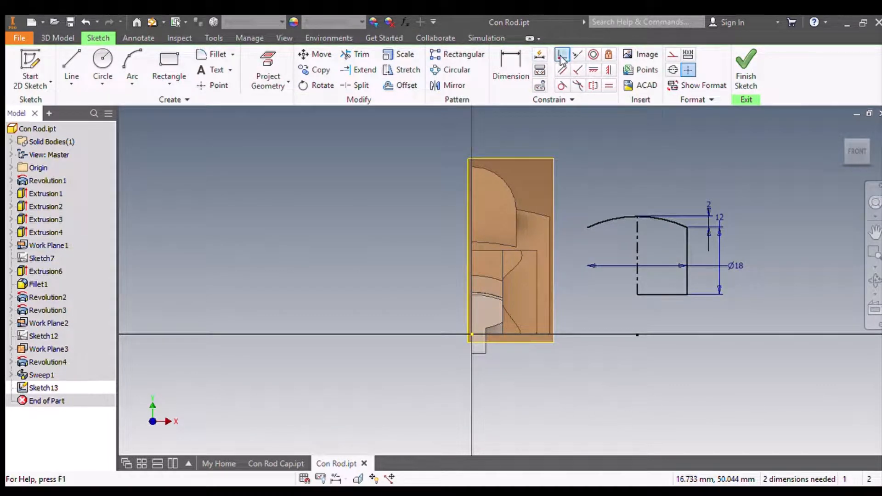
left_click(632, 295)
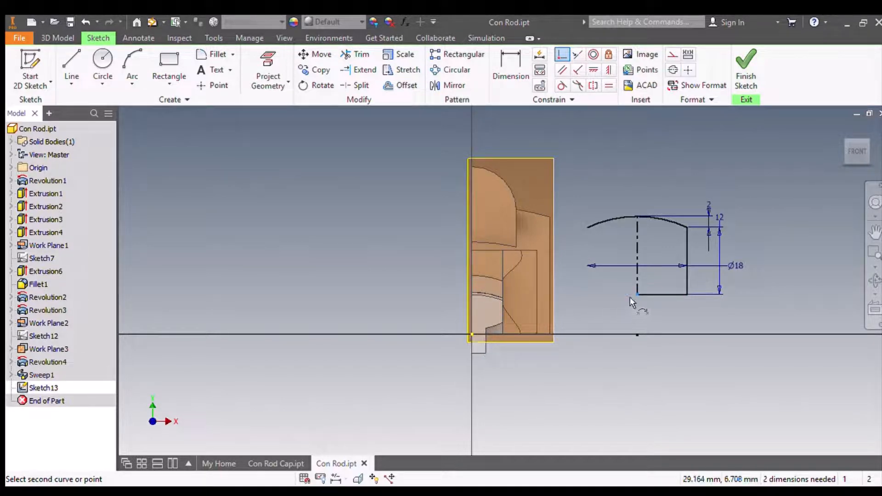
left_click(468, 333)
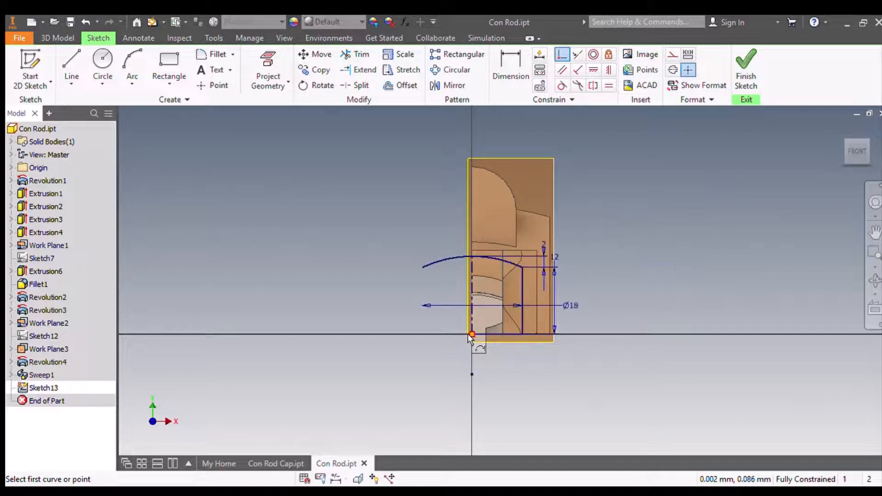
left_click(745, 76)
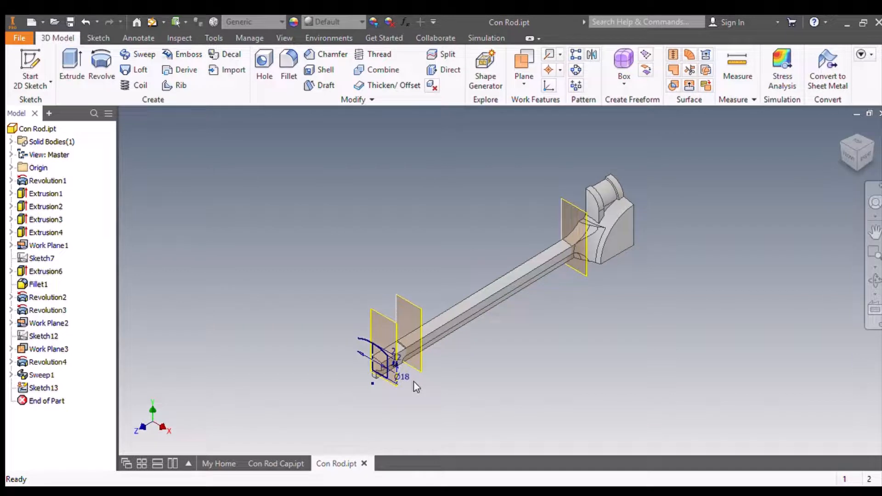
Revolve the small-end profile 180 degrees about its bottom line, symmetrically to both sides of the sketch plane.
left_click(101, 69)
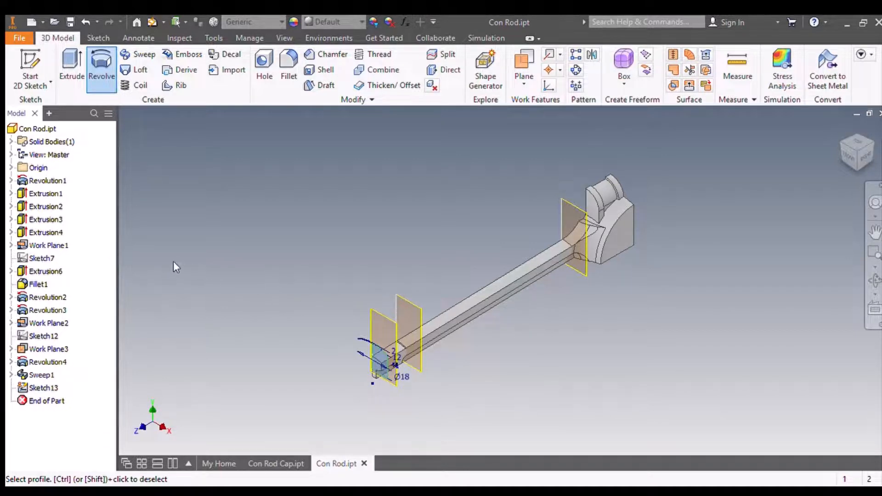
scroll(348, 394, "up", 3)
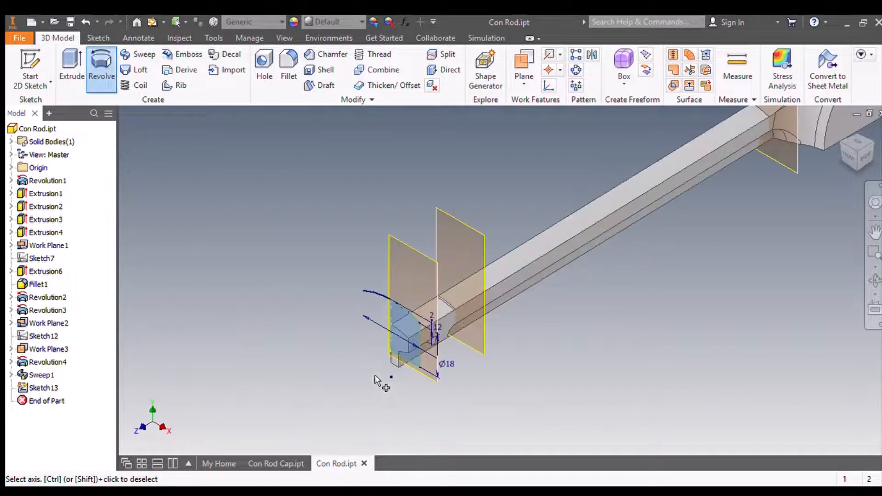
scroll(374, 376, "up", 2)
scroll(384, 361, "up", 2)
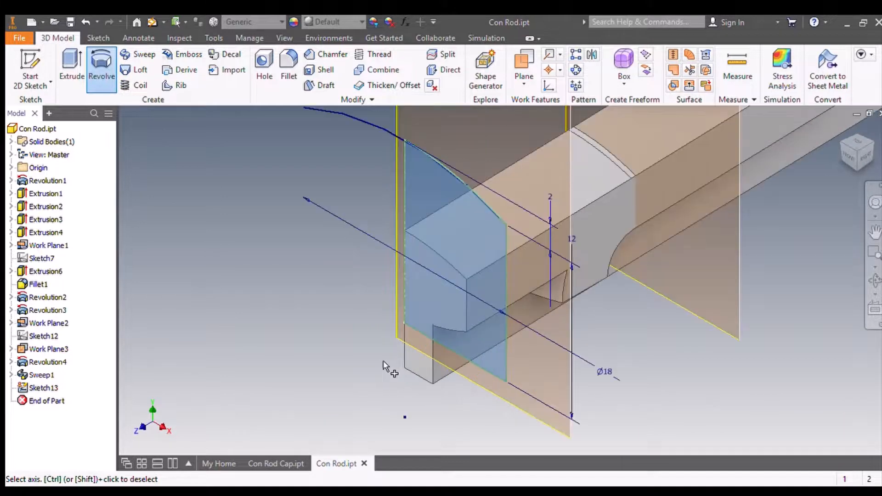
left_click(419, 337)
scroll(477, 313, "down", 3)
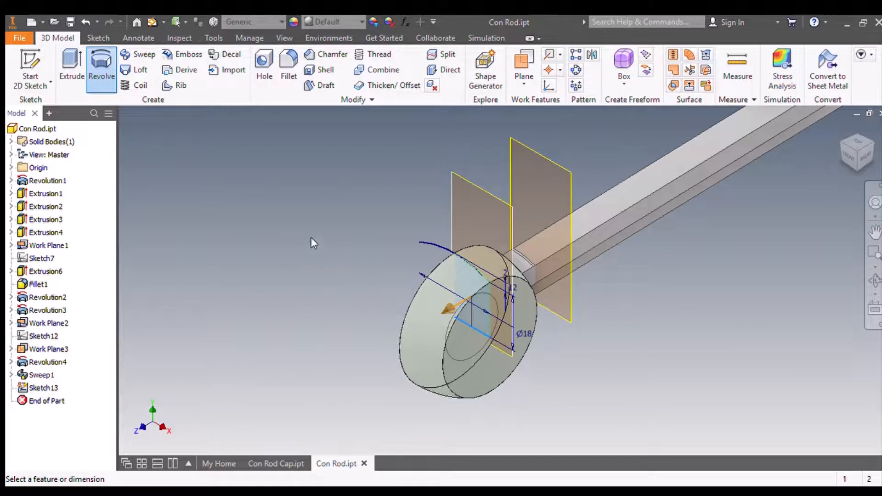
left_click(308, 252)
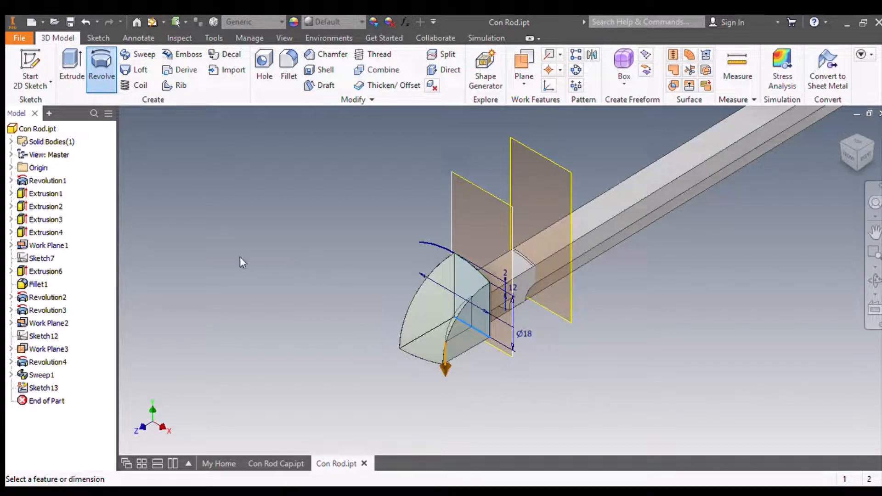
type("1")
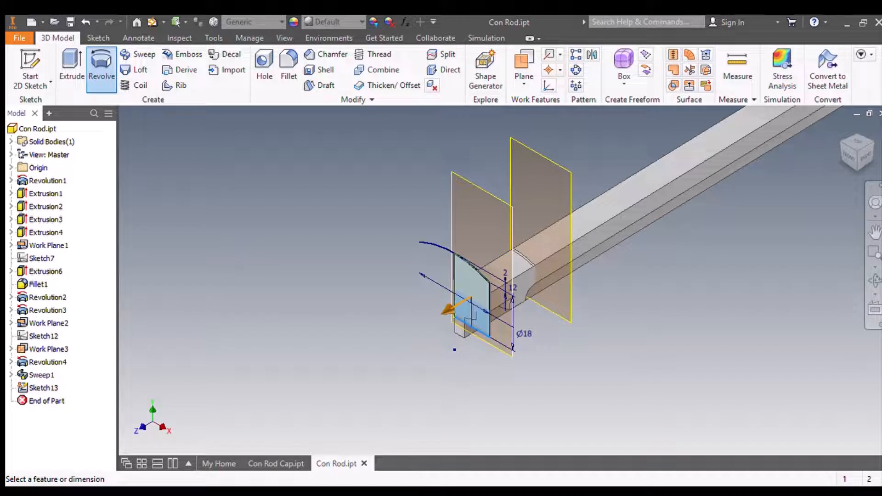
type("80")
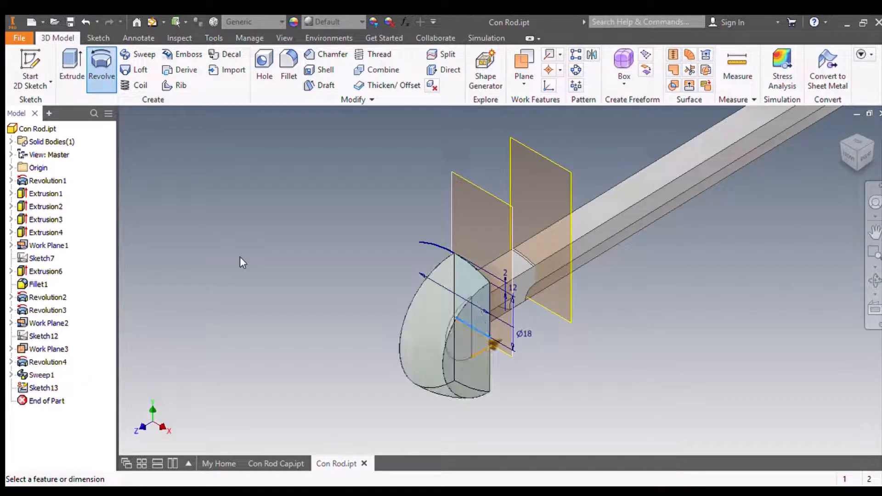
left_click(303, 279)
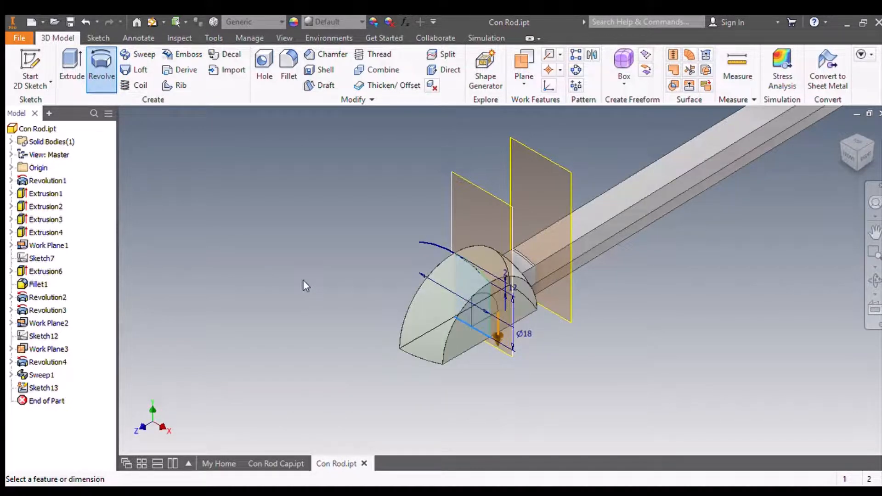
scroll(594, 299, "down", 3)
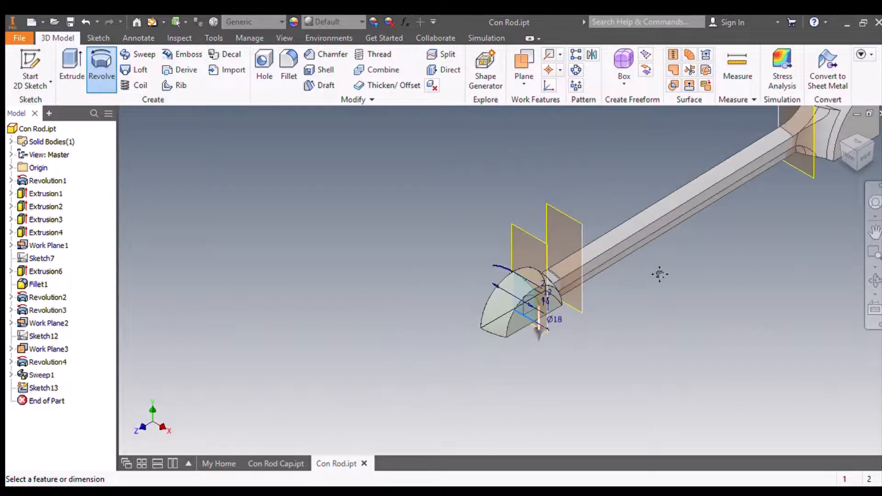
middle_click_drag(657, 274, 585, 324)
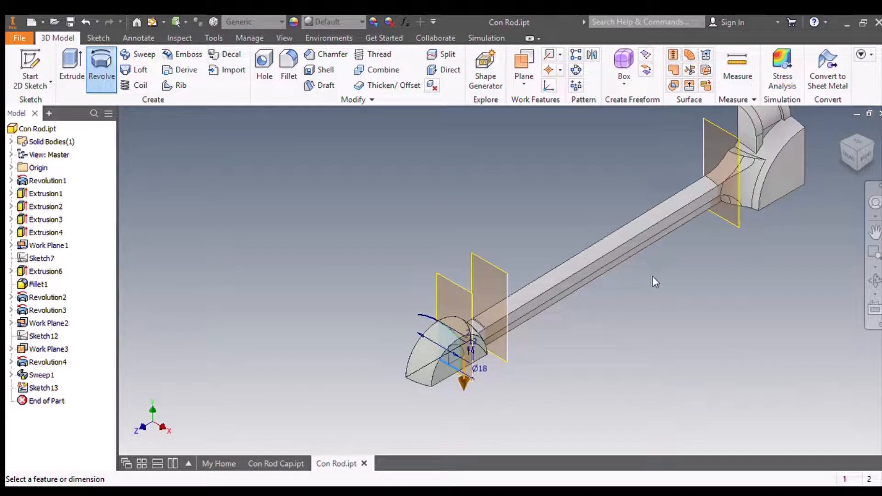
key("Return")
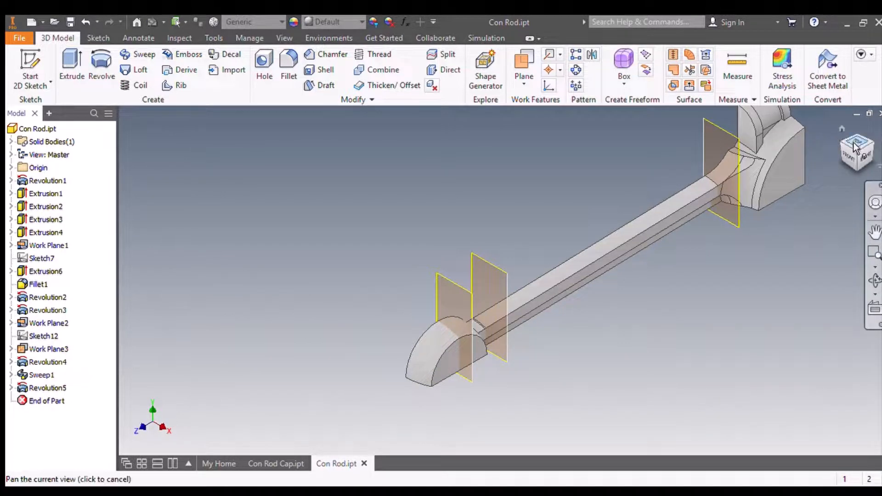
Fillet the edge where the rod's top face meets the revolved small end.
left_click(840, 131)
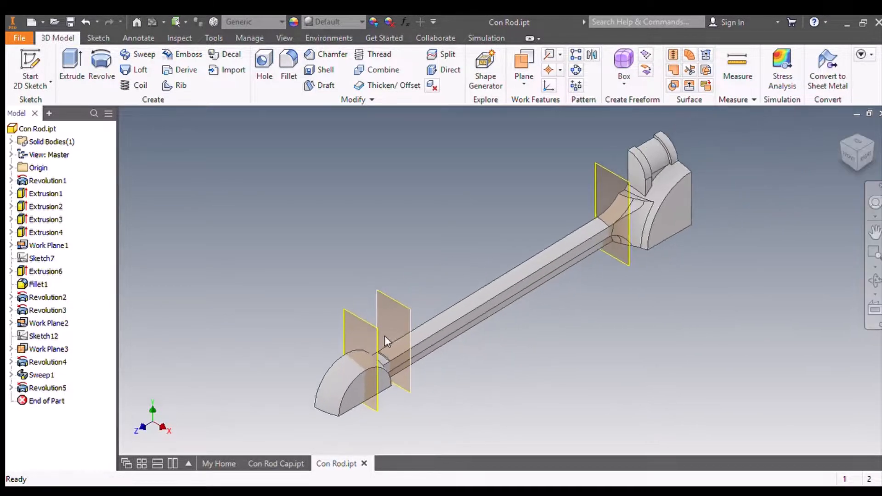
scroll(384, 335, "down", 3)
scroll(805, 191, "up", 3)
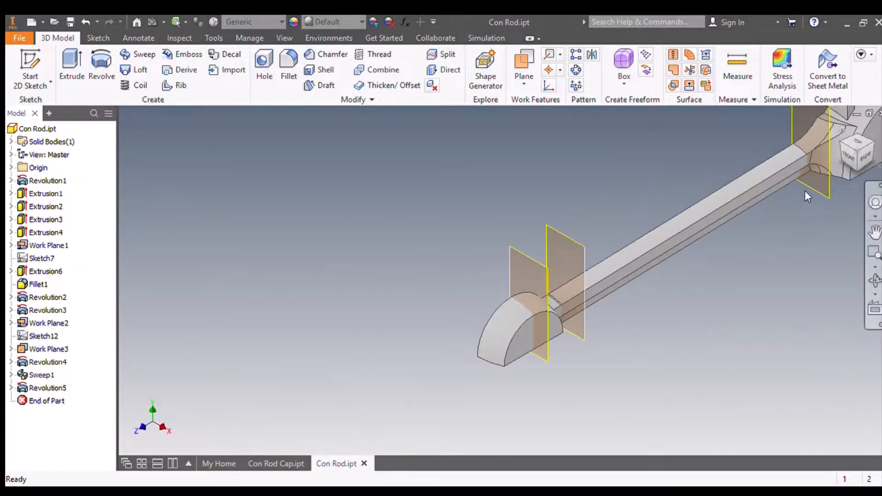
left_click(874, 143)
scroll(425, 248, "down", 3)
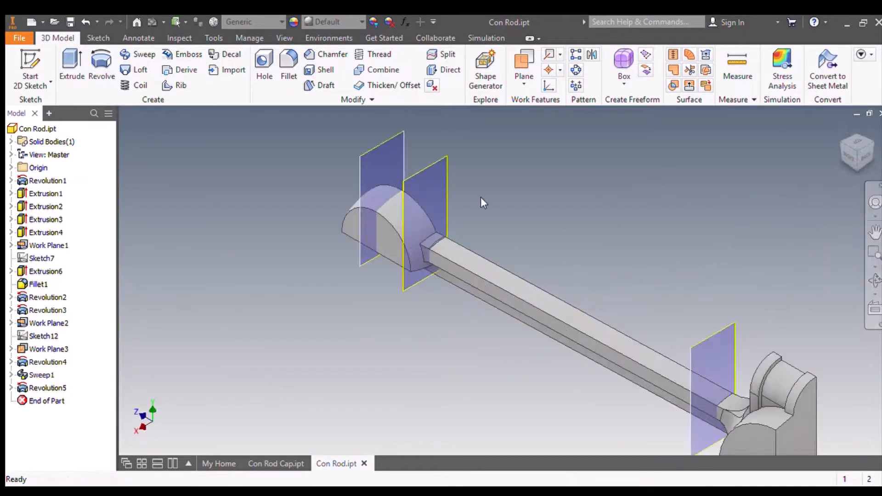
scroll(480, 198, "down", 2)
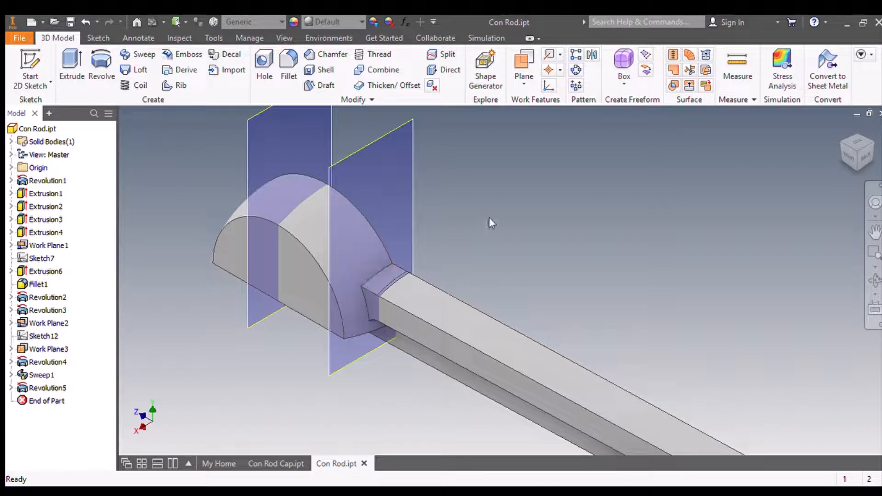
left_click(294, 69)
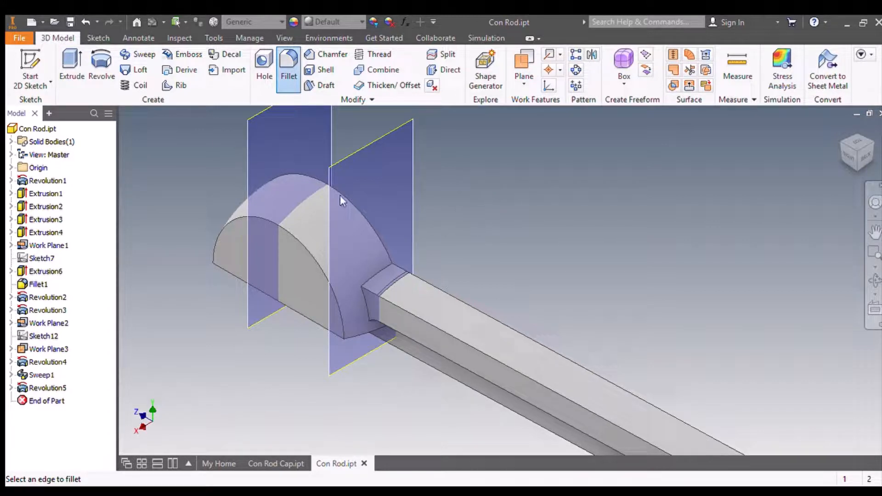
middle_click_drag(523, 265, 691, 241)
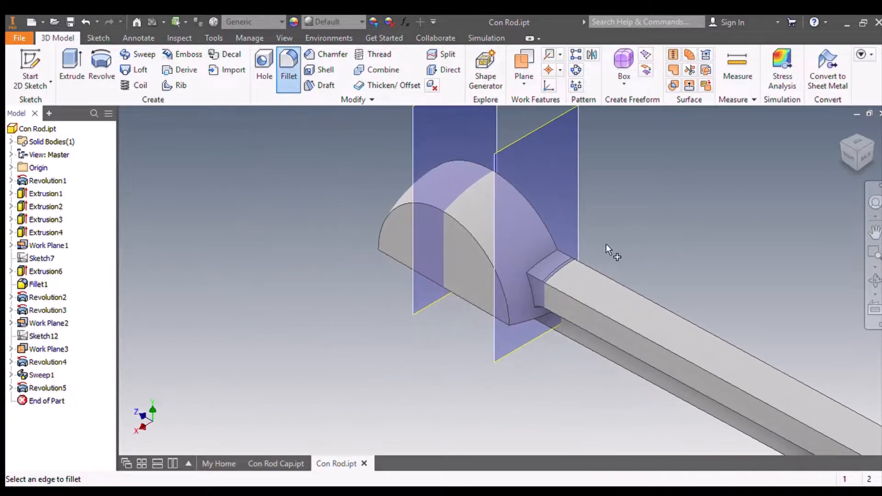
left_click(545, 255)
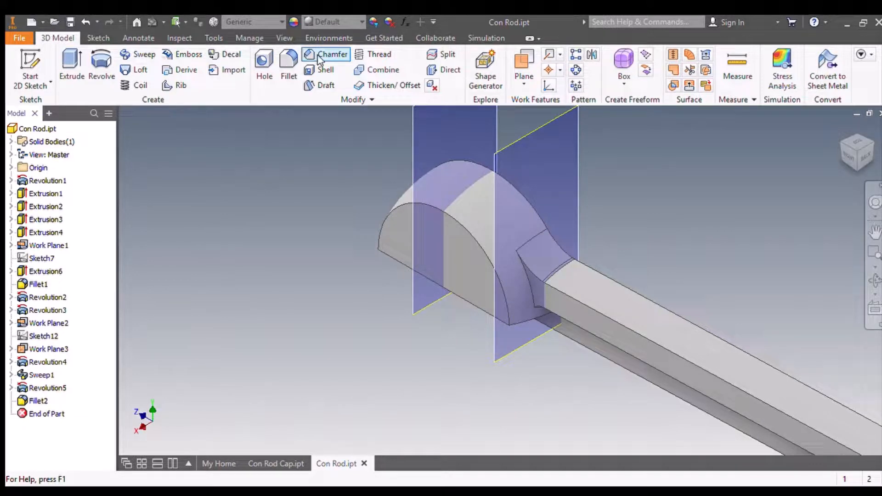
Fillet the edge where the rod's side face meets the revolved small end.
left_click(288, 67)
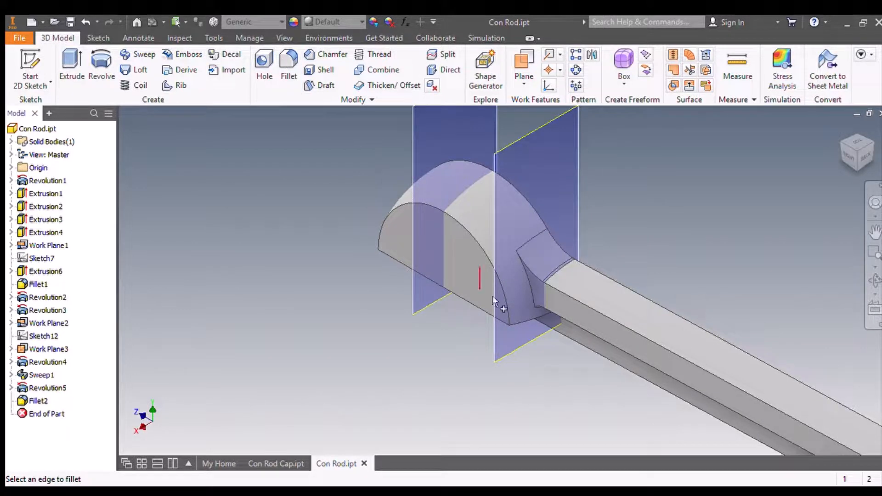
left_click(524, 286)
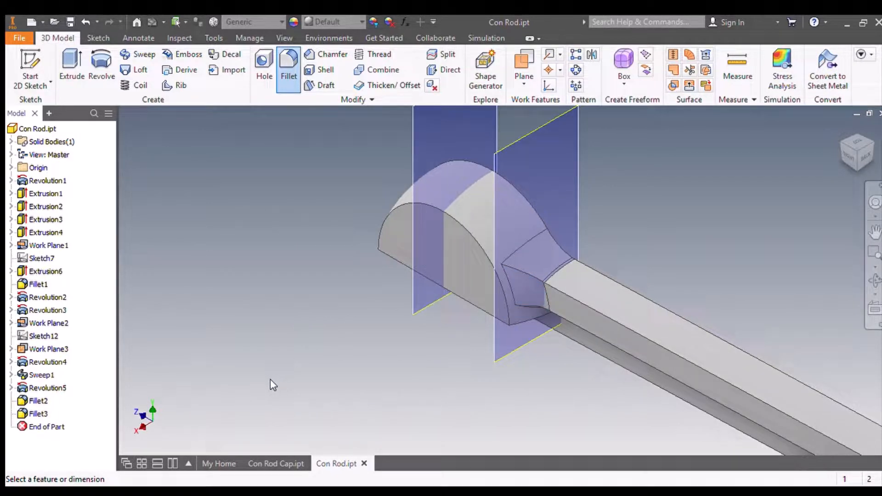
key("Escape")
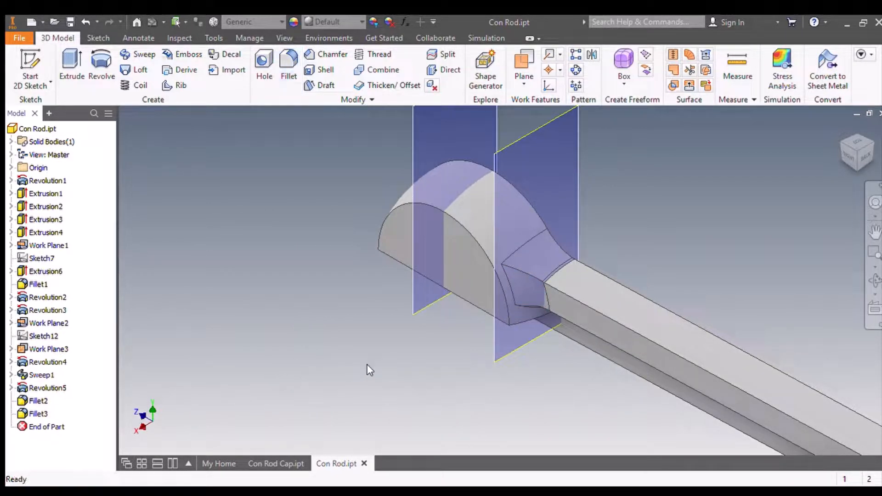
Start a new 2D sketch on the work plane next to the rod's big end.
scroll(434, 358, "down", 4)
scroll(573, 423, "up", 5)
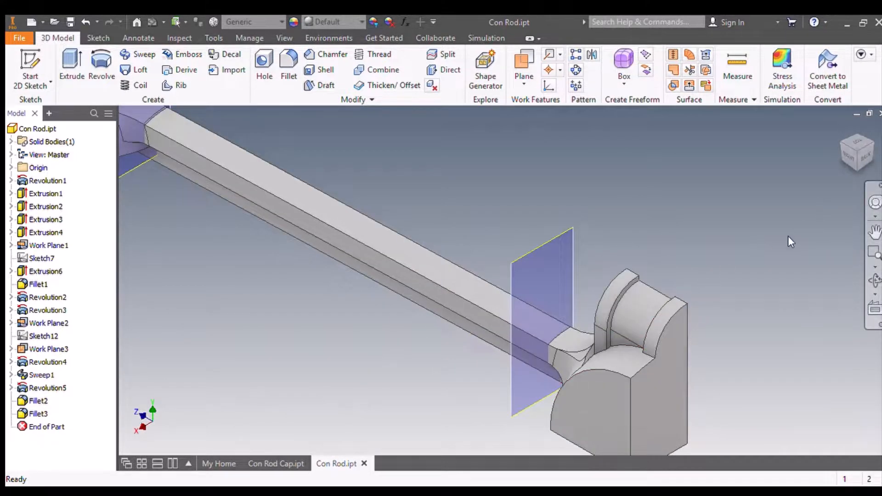
scroll(790, 239, "down", 2)
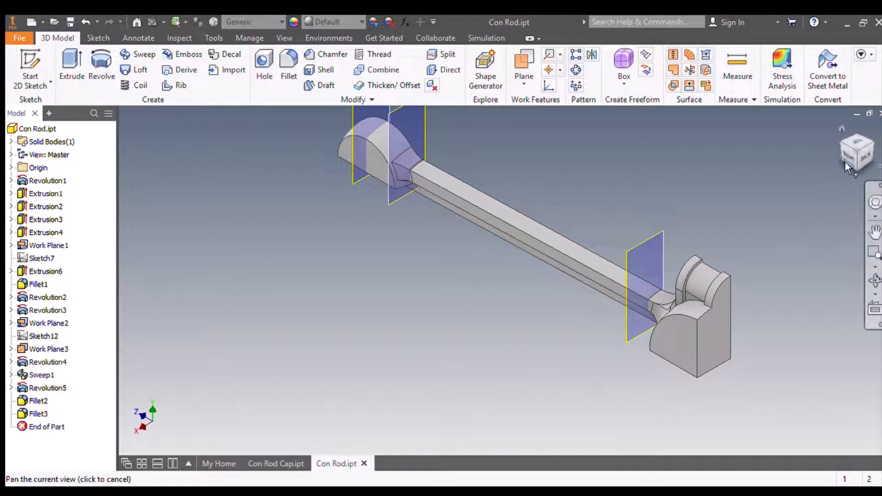
left_click(848, 146)
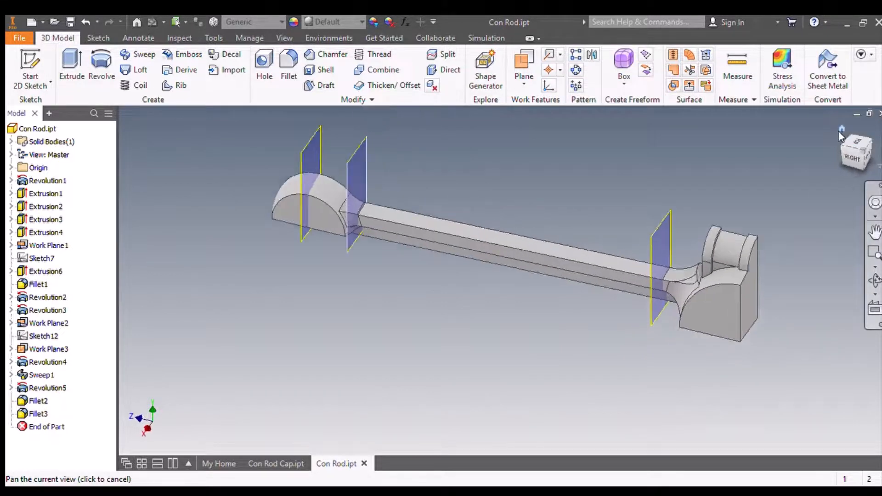
scroll(523, 219, "up", 4)
scroll(592, 157, "down", 2)
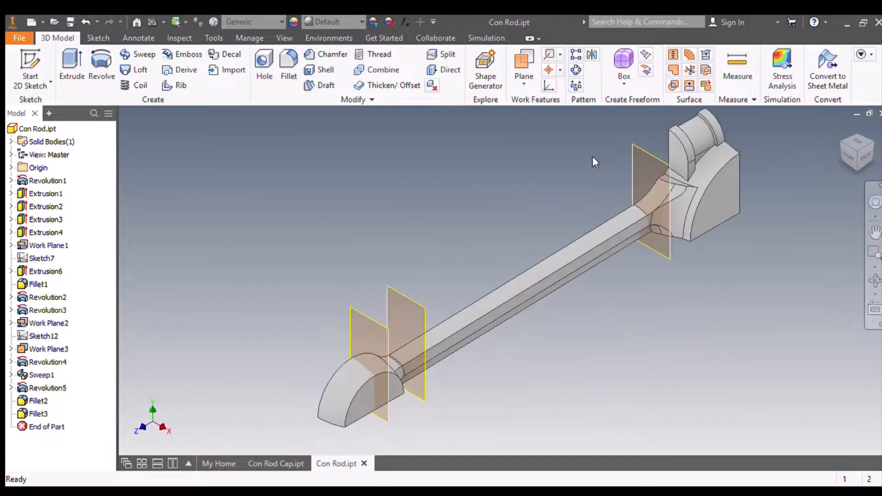
middle_click_drag(591, 157, 423, 287)
scroll(423, 287, "down", 3)
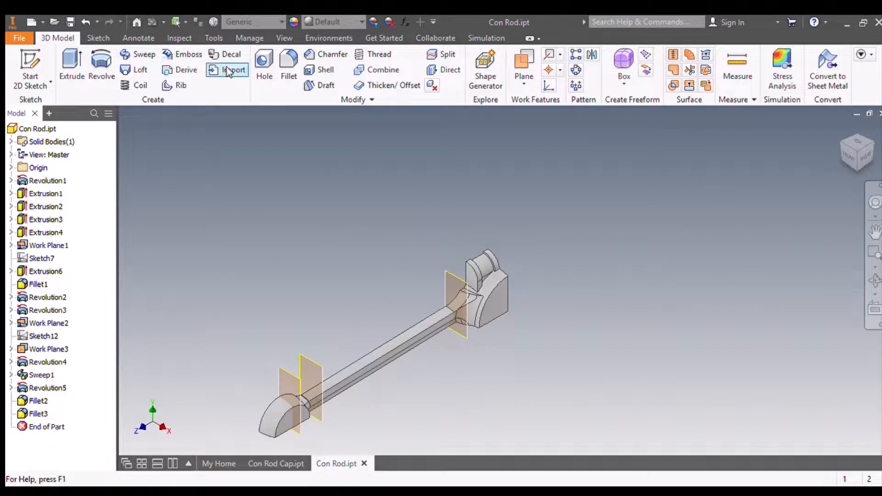
left_click(263, 64)
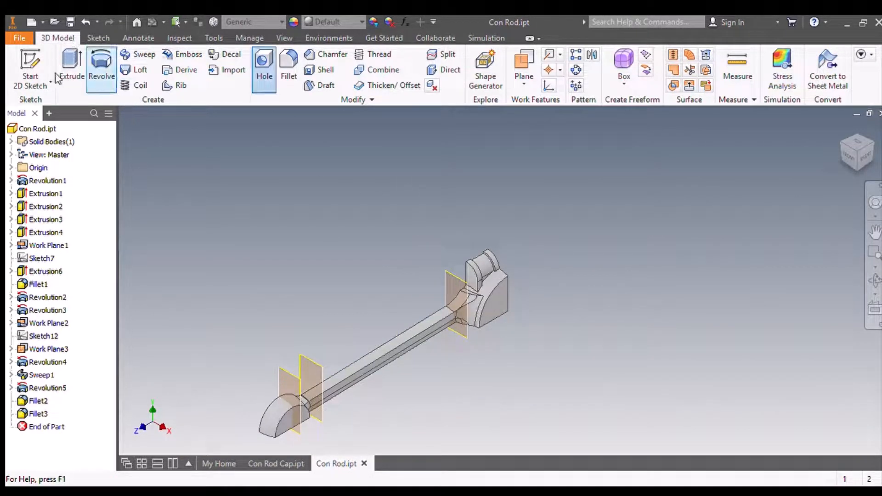
left_click(30, 65)
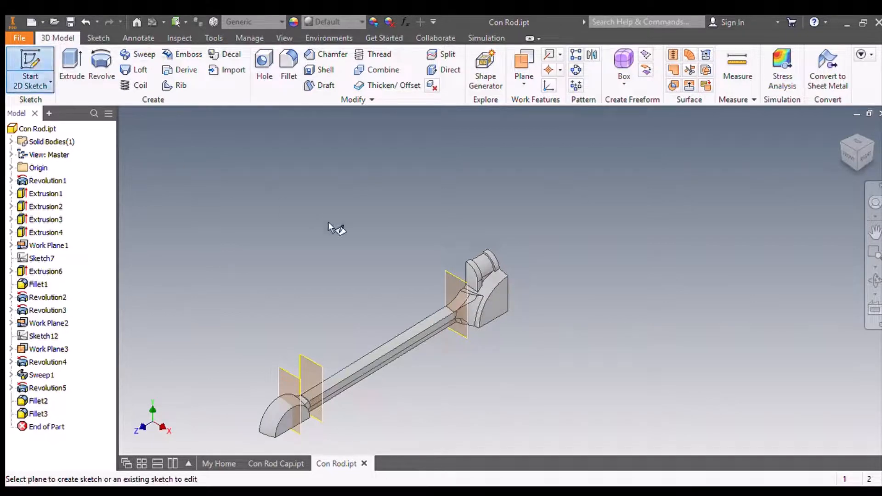
left_click(464, 276)
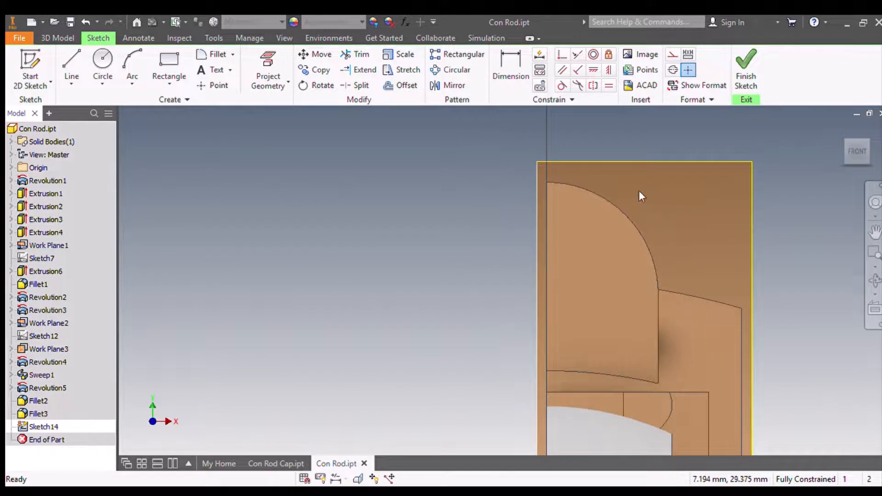
Sketch a circle in the empty area beside the part, clear of the work plane, and dimension its diameter as 8 mm.
left_click(96, 62)
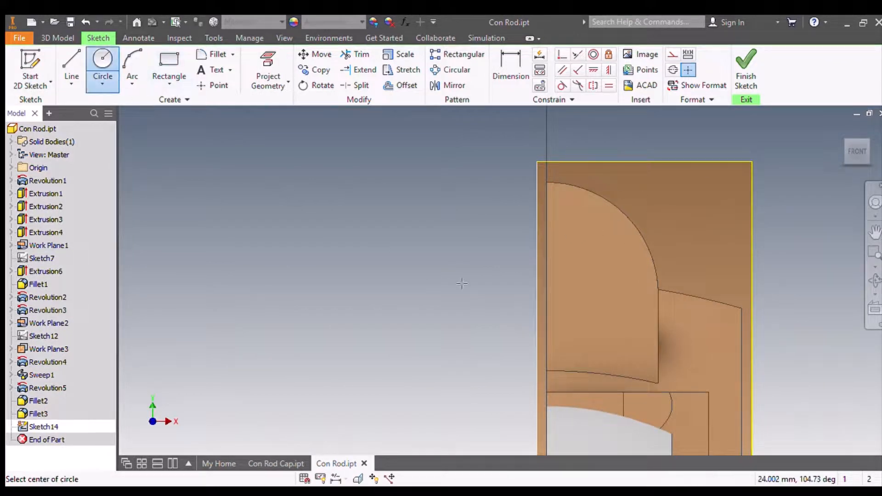
left_click(445, 295)
left_click(480, 258)
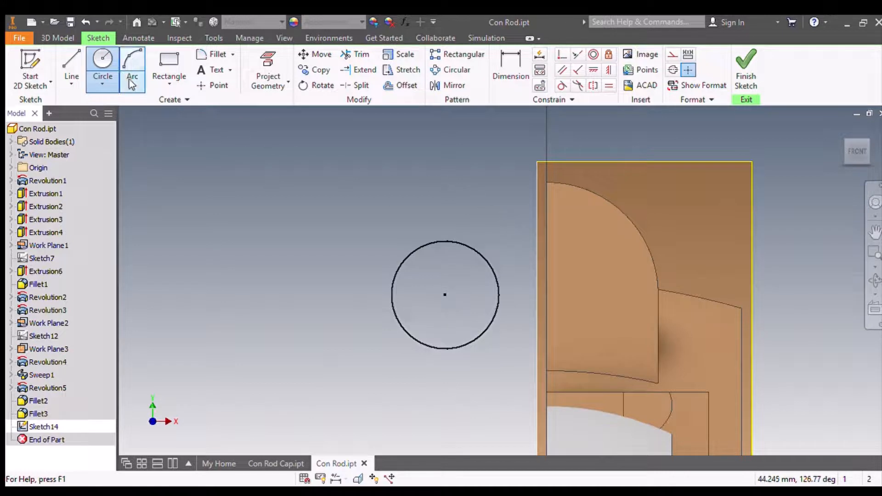
left_click(513, 79)
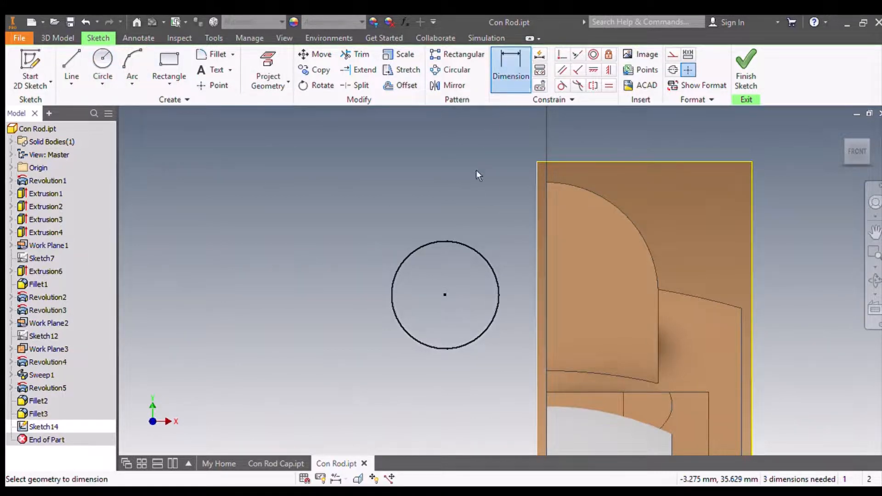
left_click(453, 243)
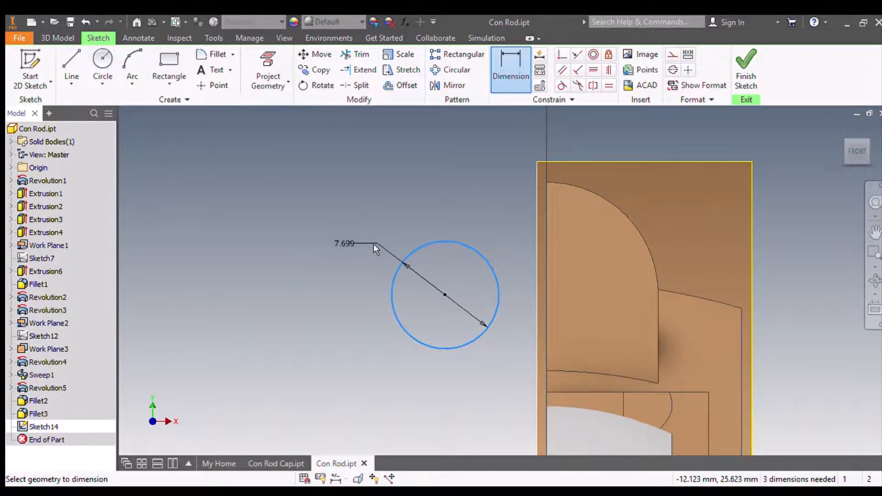
left_click(373, 243)
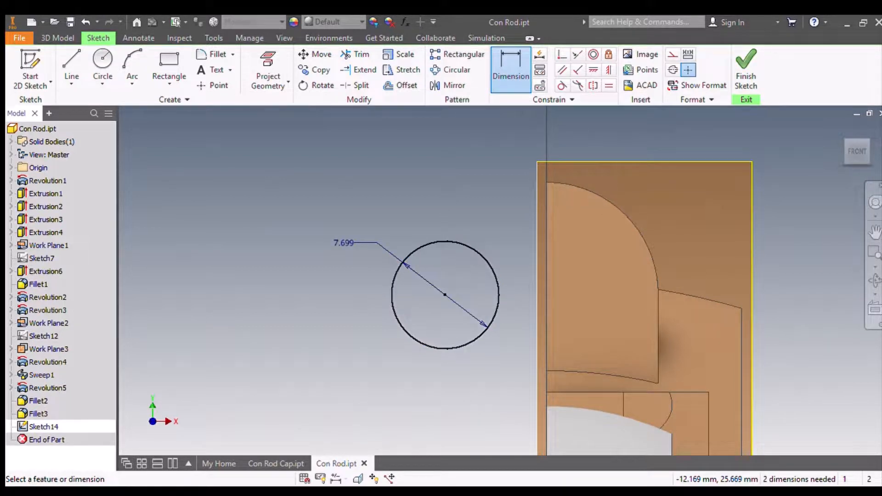
type("8")
key("Return")
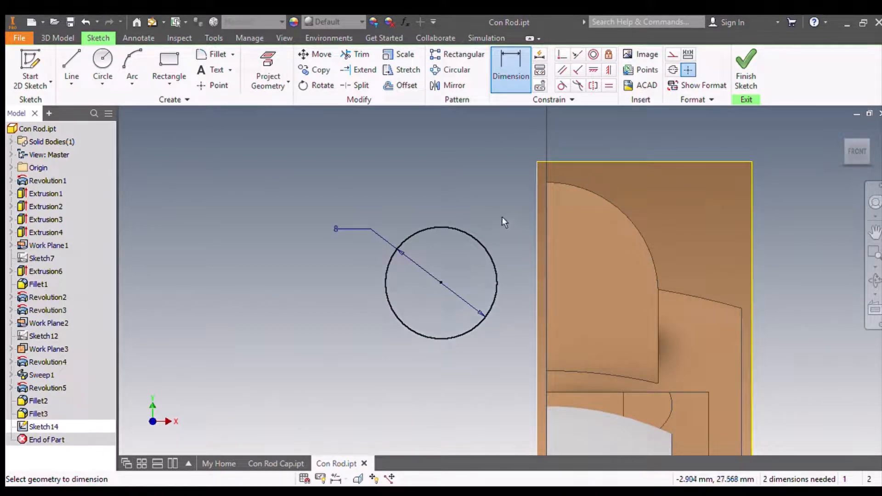
Make the 8 mm circle concentric with the curved edge of the lug on the big end and finish the sketch.
left_click(594, 59)
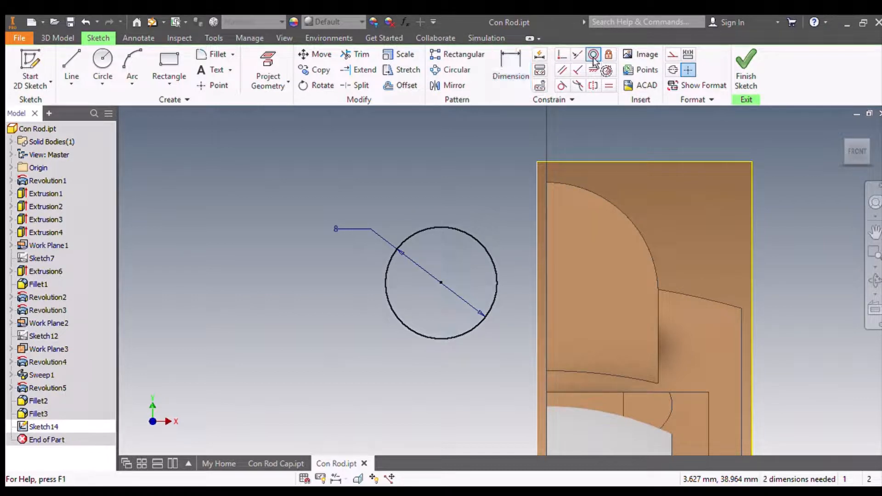
left_click(595, 194)
left_click(491, 255)
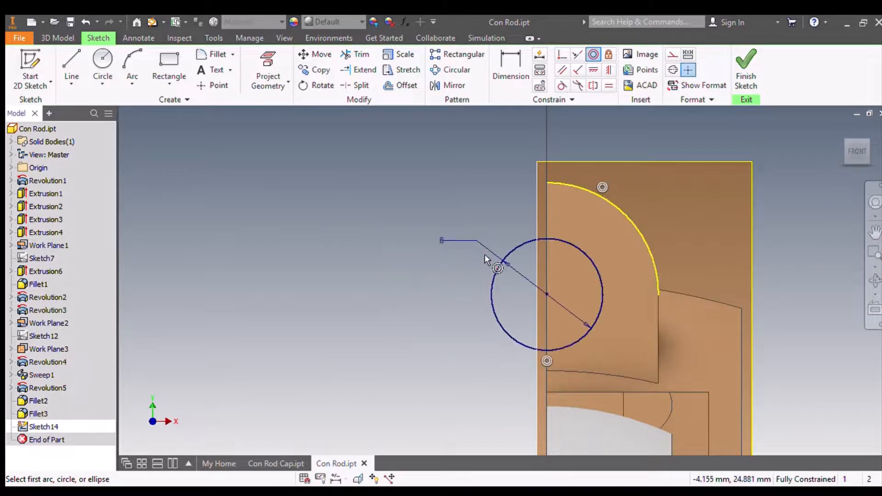
left_click(746, 66)
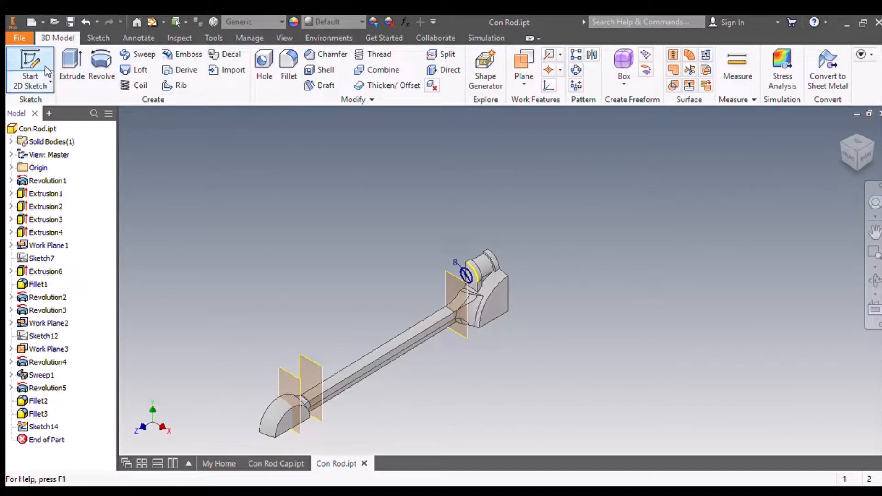
Cut the 8 mm circle through the lug on the big end with a 15 mm extrusion directed into the part.
left_click(69, 75)
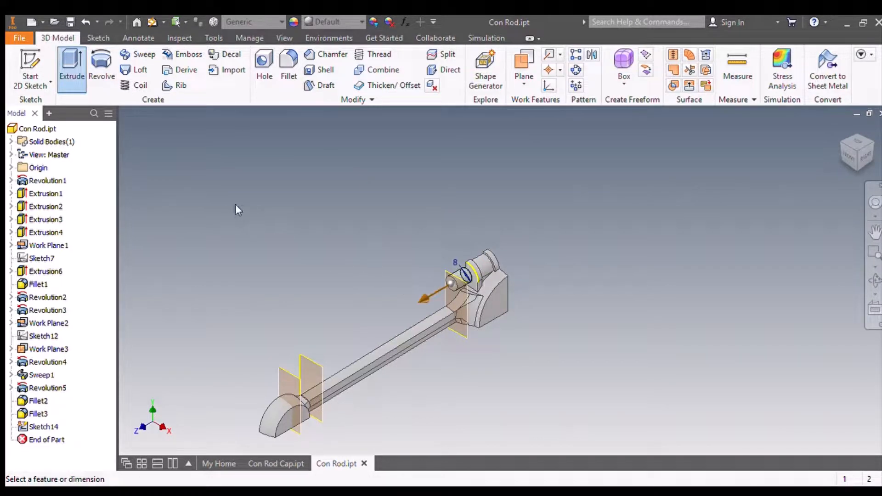
left_click(211, 215)
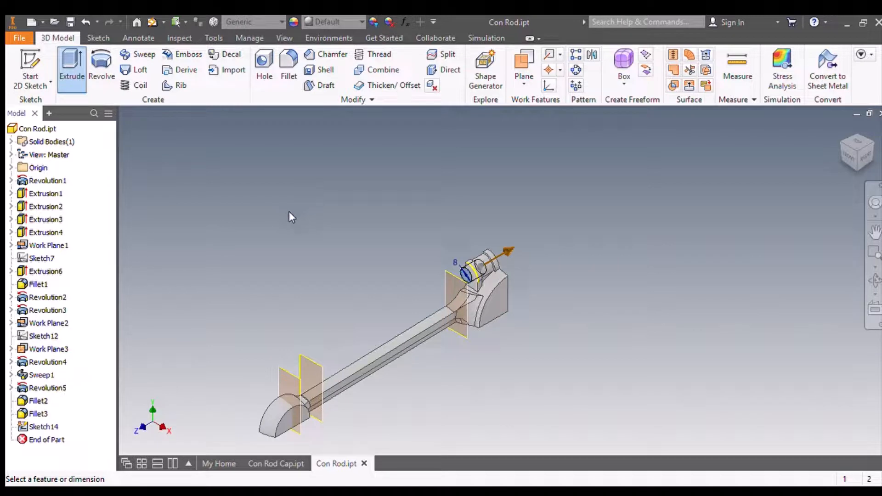
type("15")
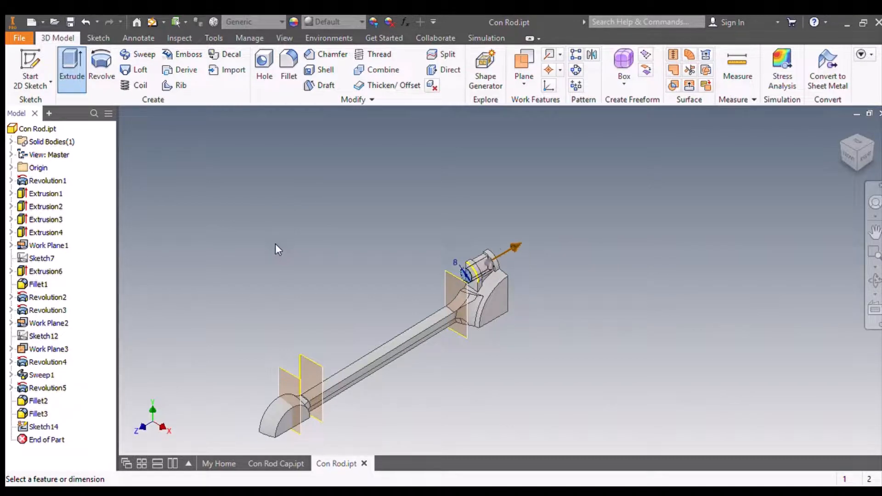
key("Return")
scroll(508, 263, "down", 3)
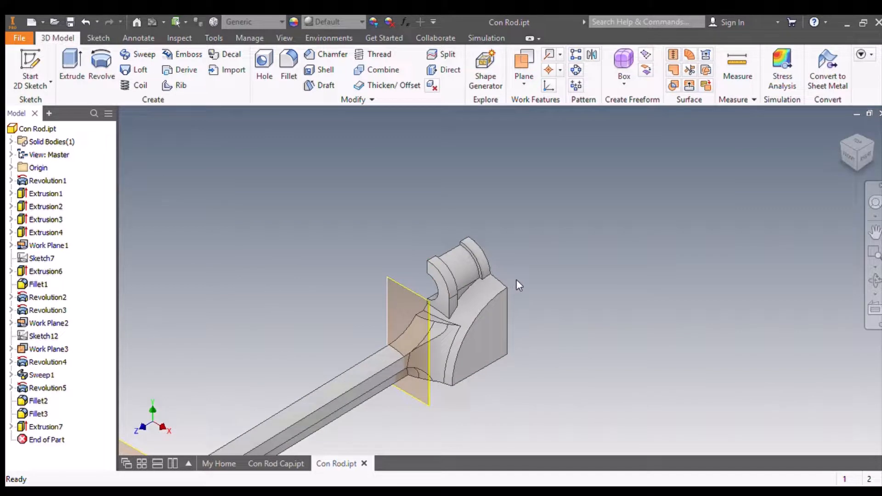
Start a new 2D sketch on the flat side face of the rod's big end.
scroll(516, 279, "up", 5)
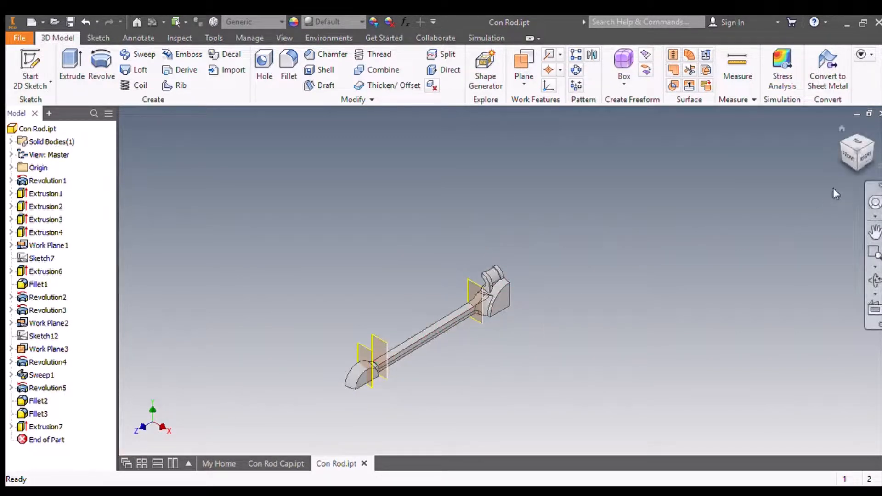
left_click(865, 158)
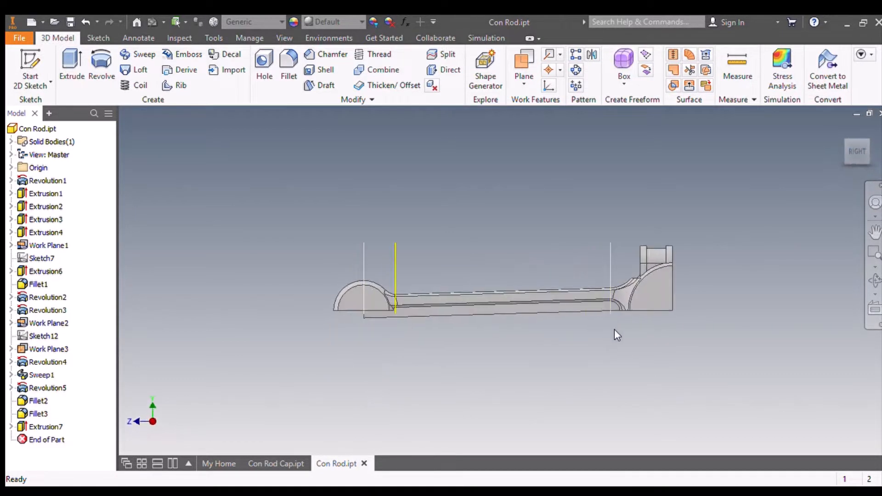
scroll(682, 301, "down", 3)
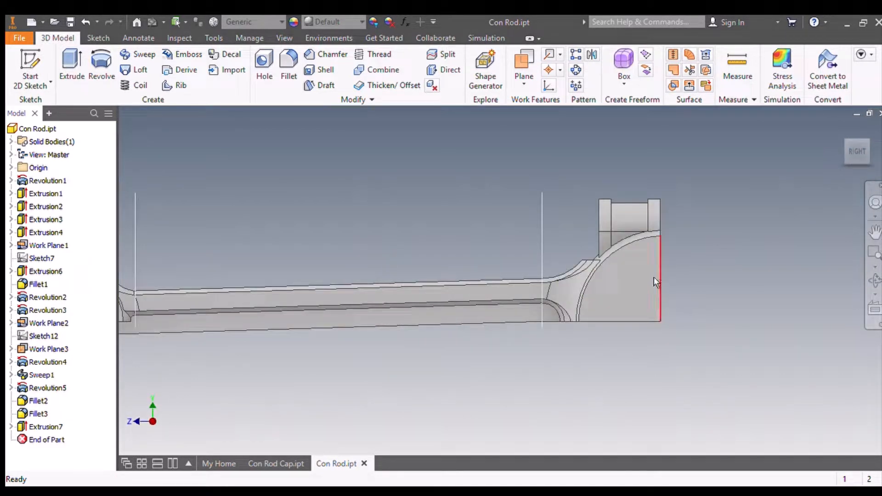
left_click(34, 68)
left_click(646, 312)
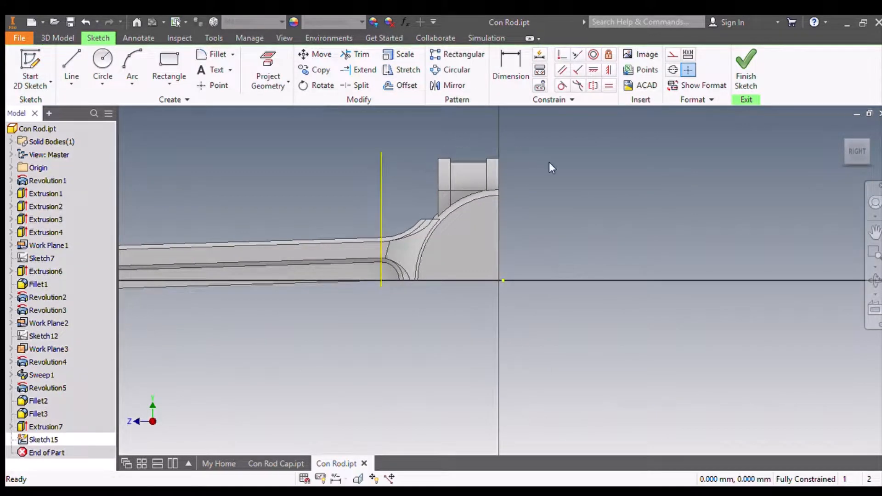
scroll(550, 164, "down", 3)
middle_click_drag(550, 169, 650, 238)
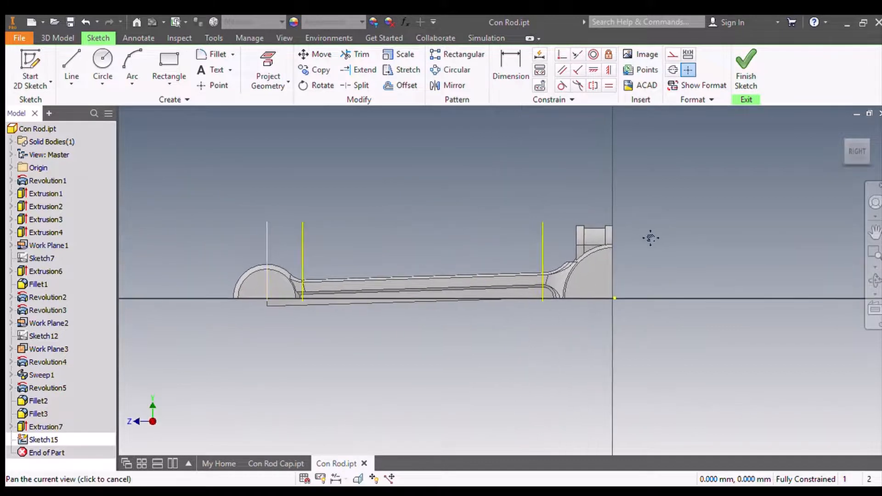
Sketch a circle centred on the projected origin point at the big end and dimension its diameter as 34 mm.
left_click(108, 65)
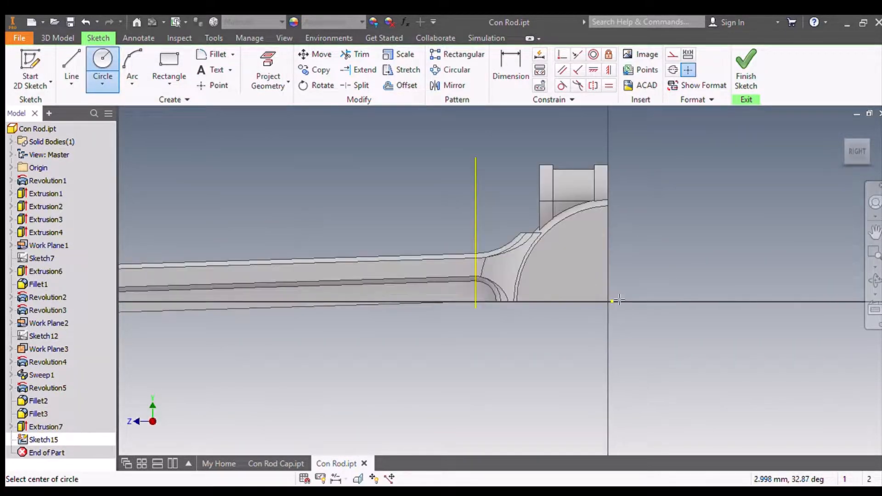
scroll(616, 301, "up", 3)
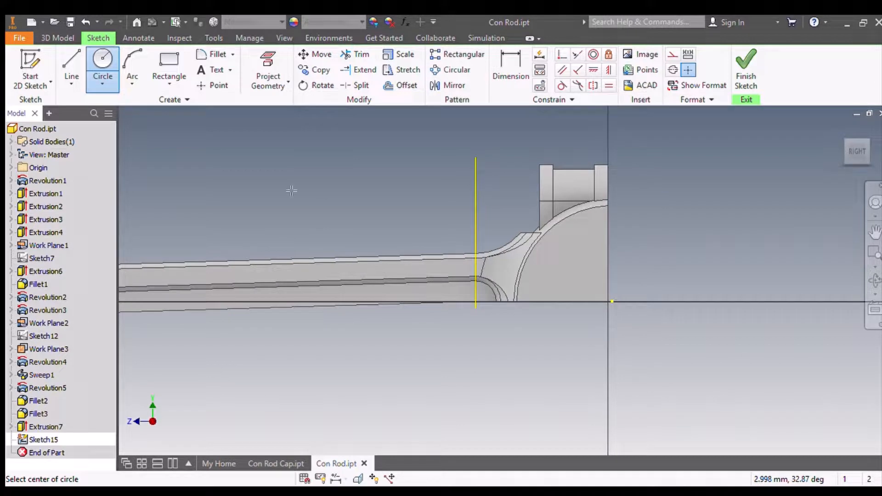
left_click(612, 305)
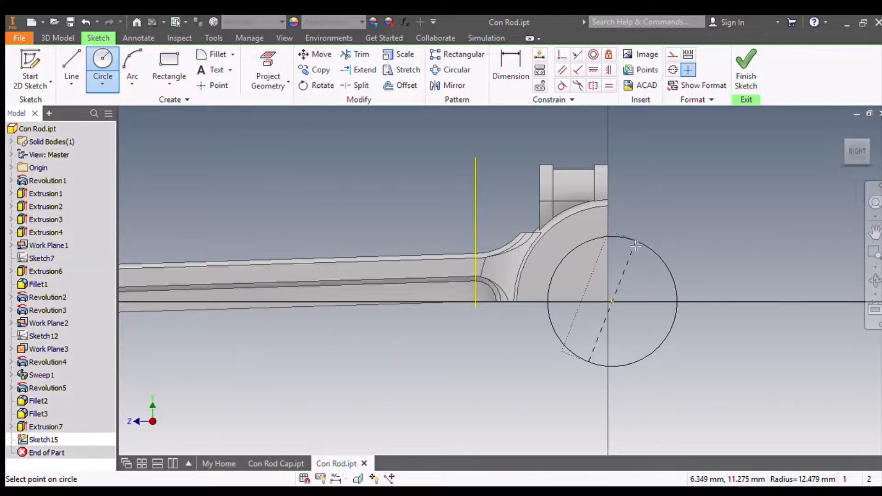
left_click(636, 236)
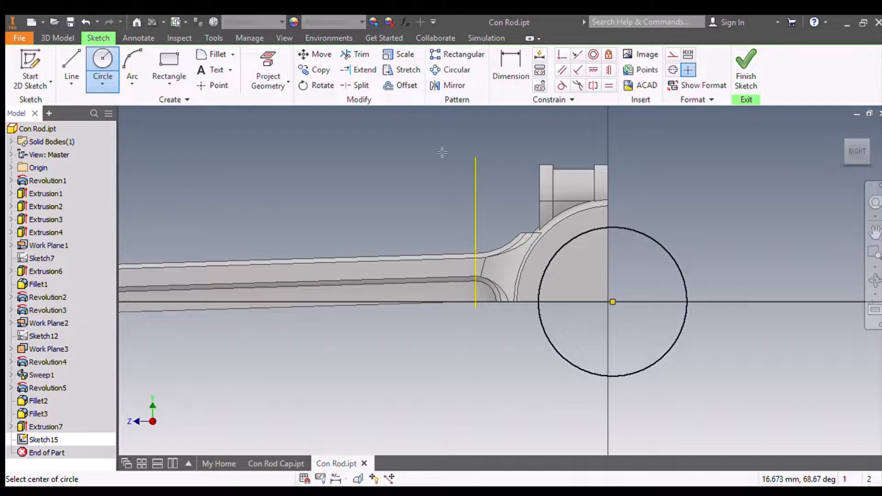
key("Escape")
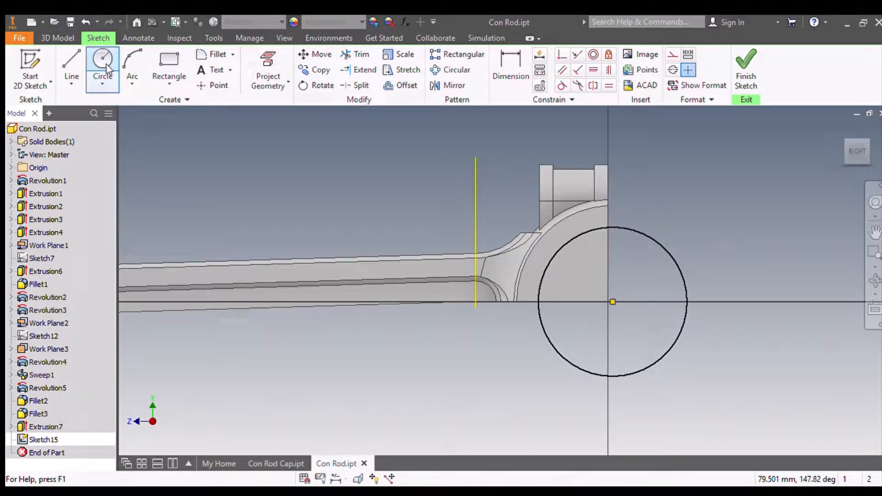
left_click(510, 70)
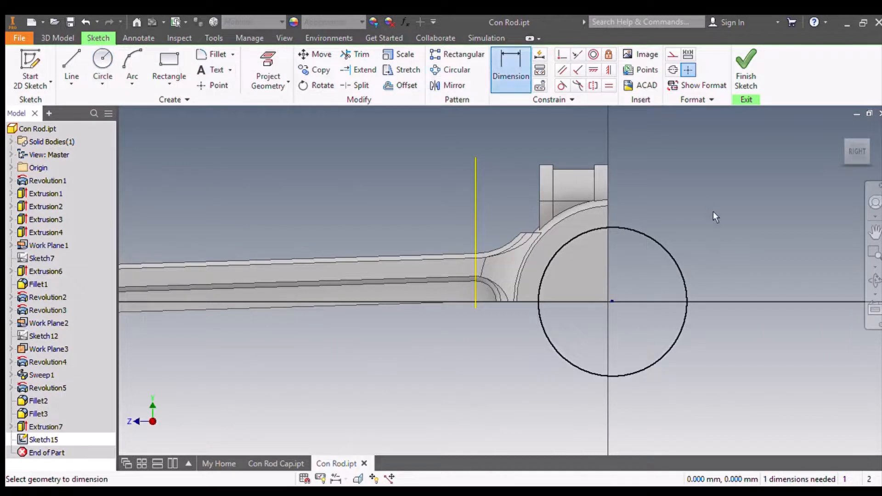
left_click(646, 238)
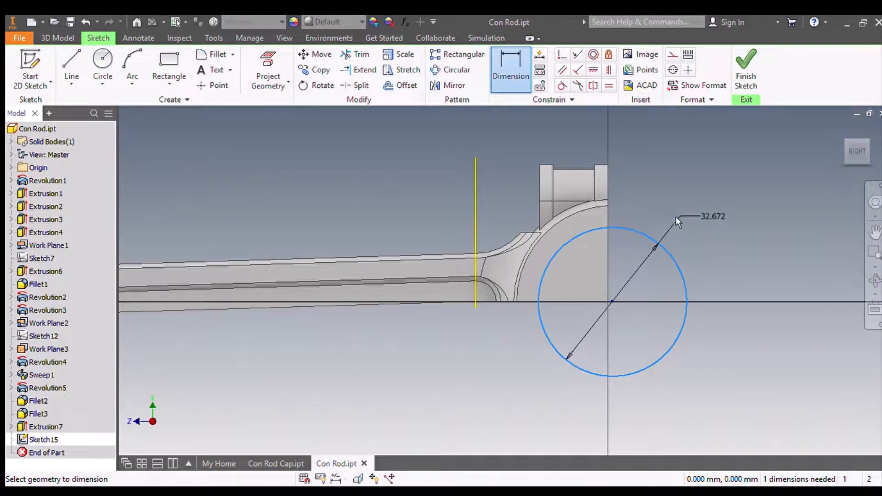
left_click(676, 217)
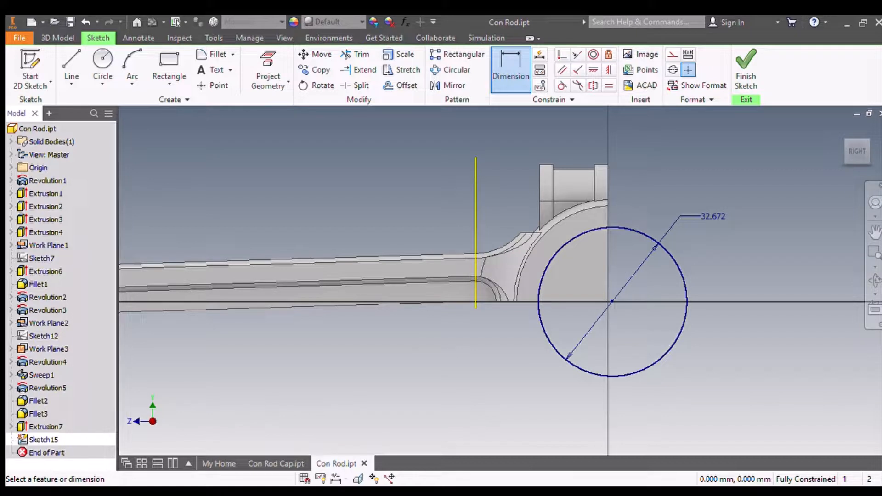
key("Return")
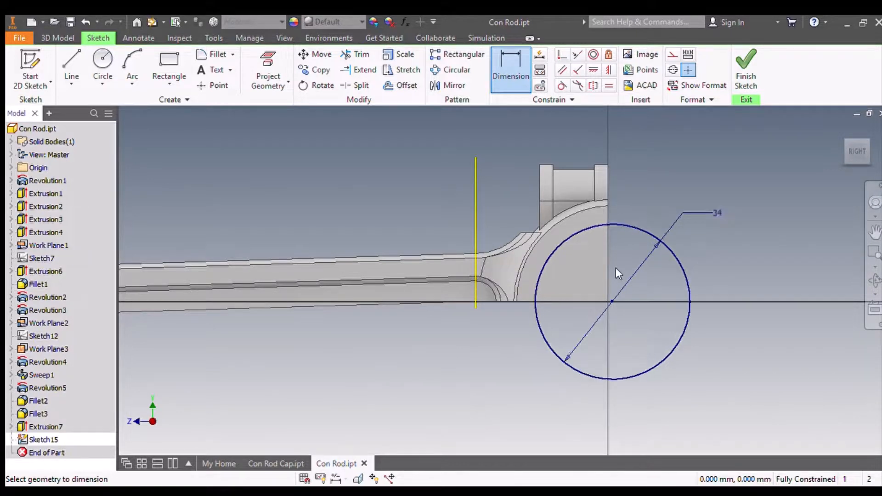
Sketch a circle about 17 mm in diameter at the rod's small end, slightly off the end's centre.
scroll(615, 267, "up", 5)
scroll(352, 274, "down", 3)
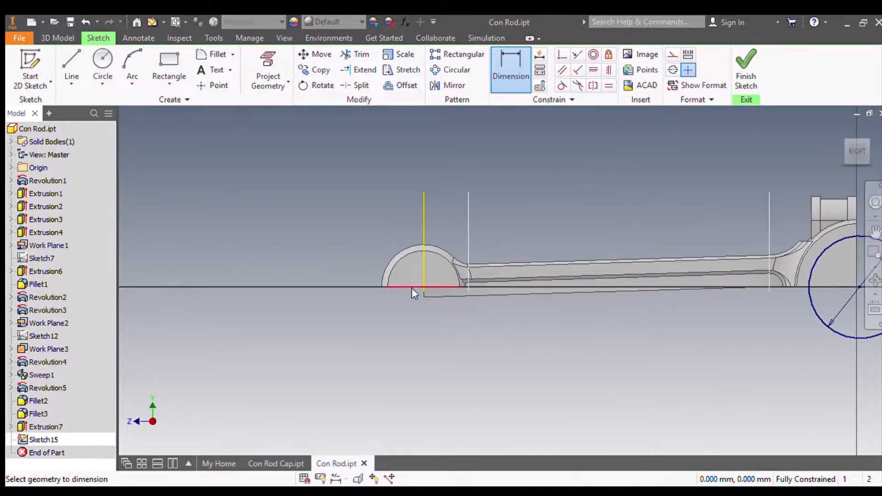
left_click(102, 62)
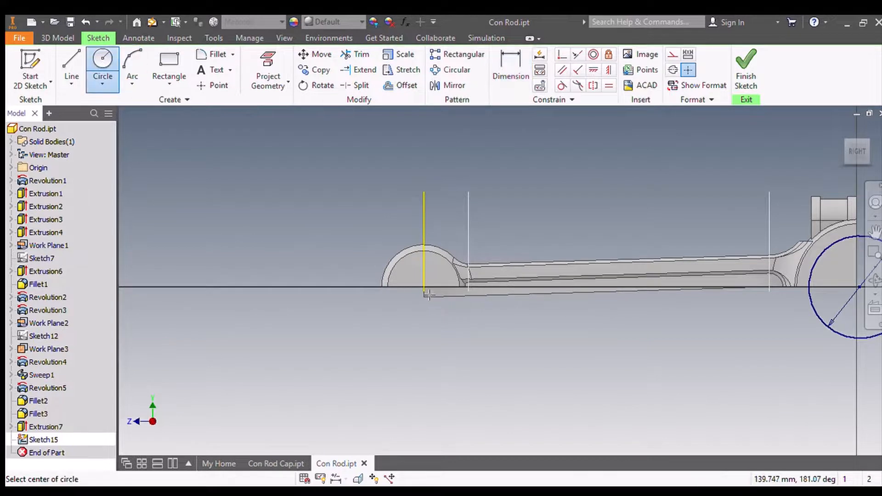
scroll(425, 292, "down", 3)
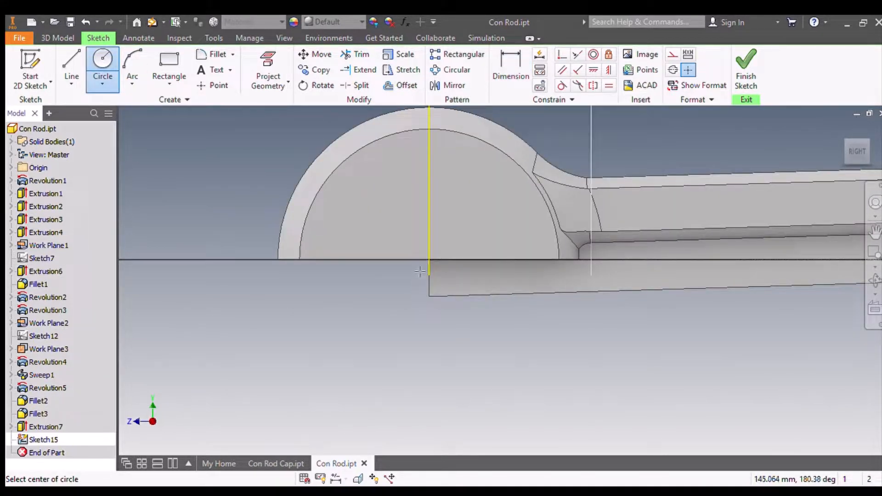
left_click(417, 285)
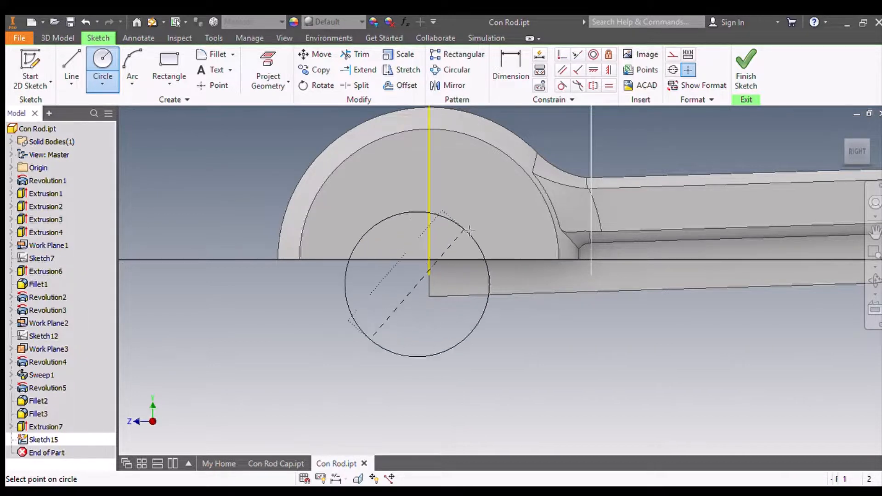
left_click(471, 215)
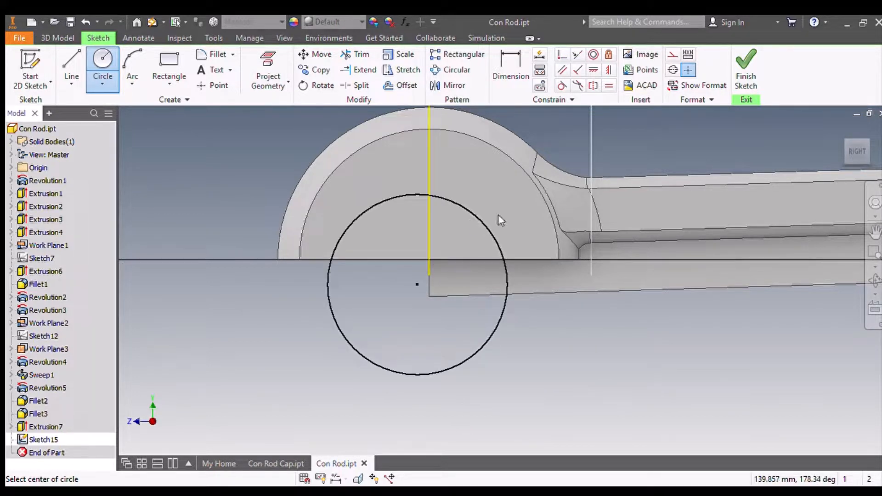
key("Escape")
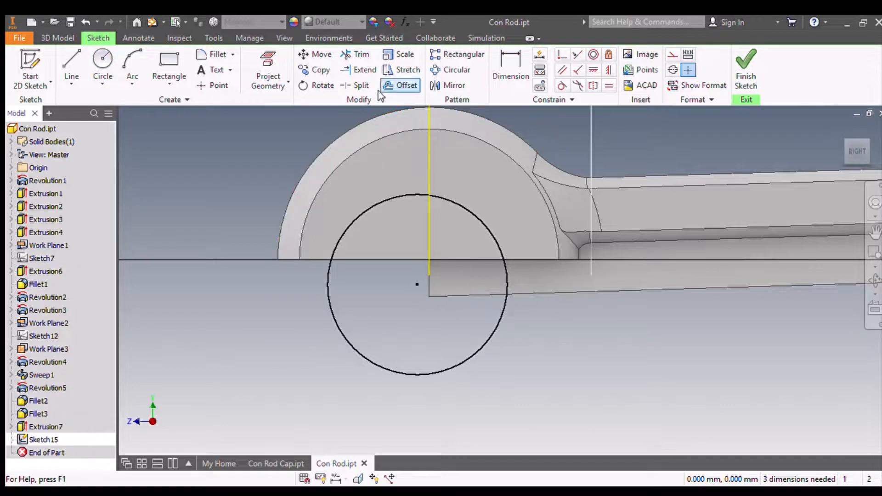
Make the small-end circle concentric with the inner semicircular edge of the small end.
left_click(594, 54)
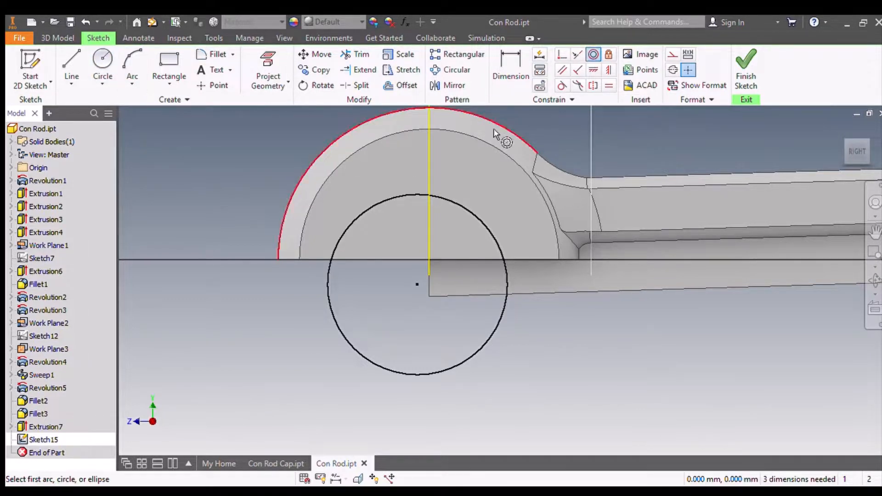
left_click(486, 151)
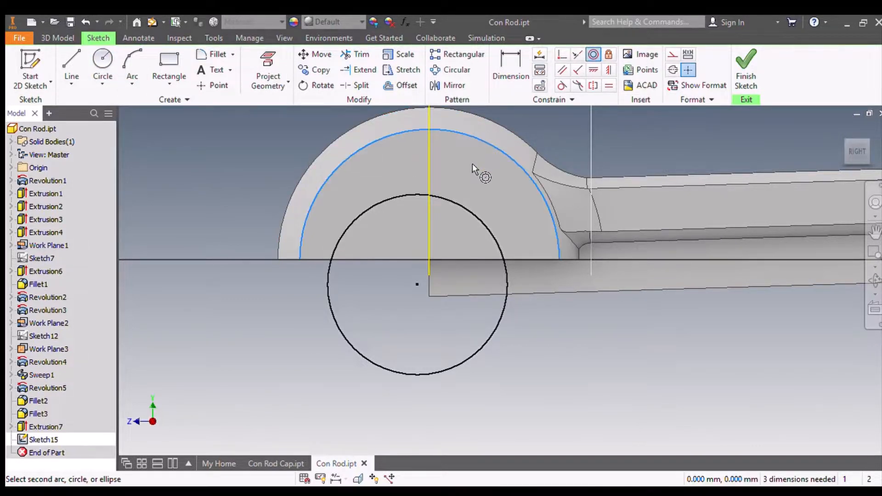
left_click(456, 207)
scroll(486, 200, "up", 3)
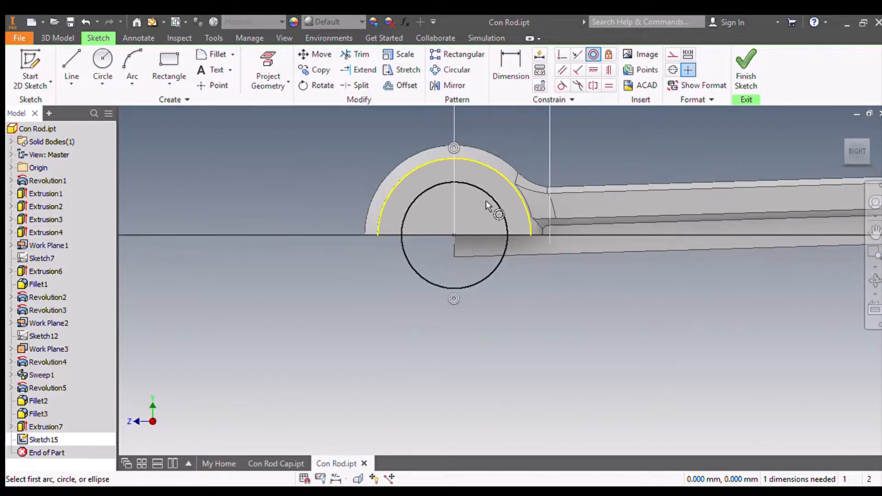
Dimension the small-end circle's diameter as 18 mm.
key("d")
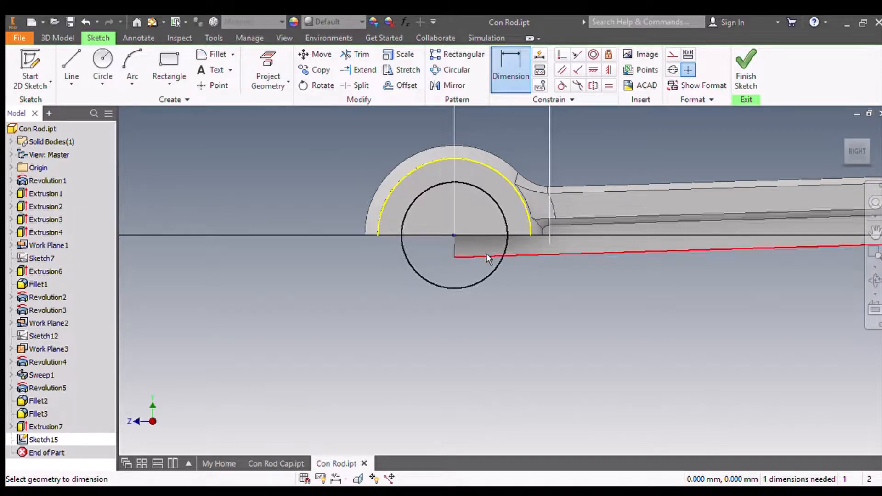
left_click(495, 263)
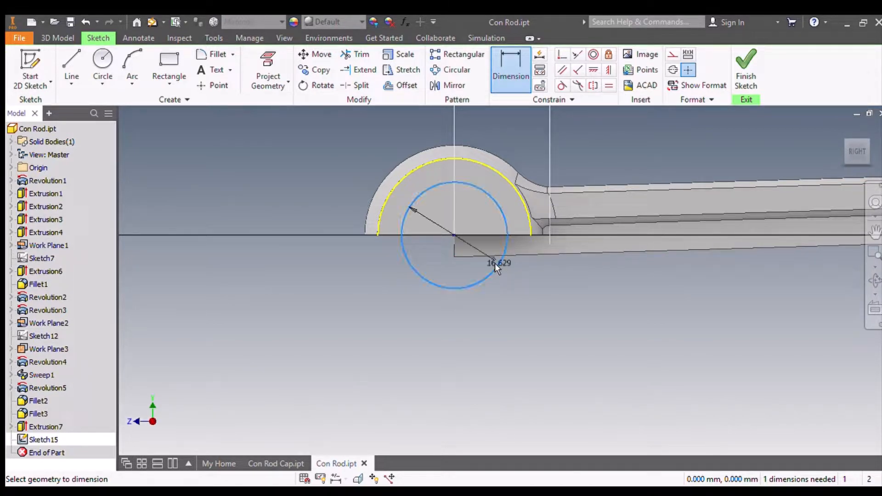
left_click(520, 300)
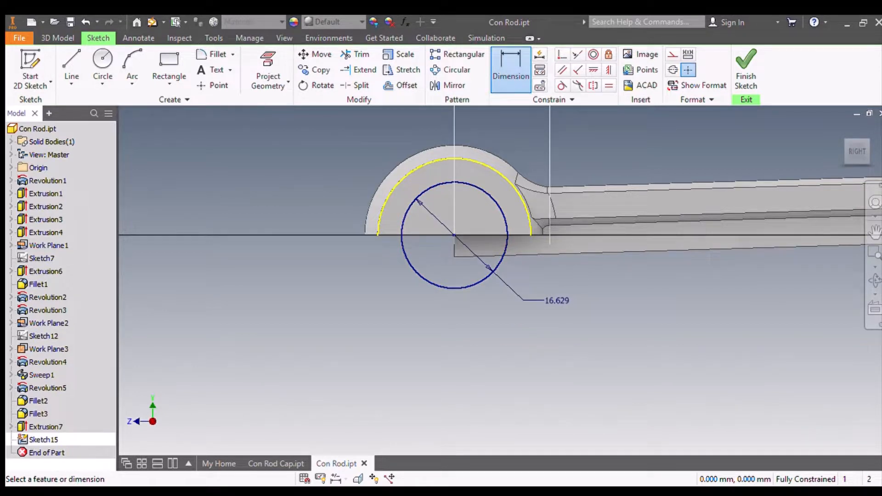
type("18")
key("Return")
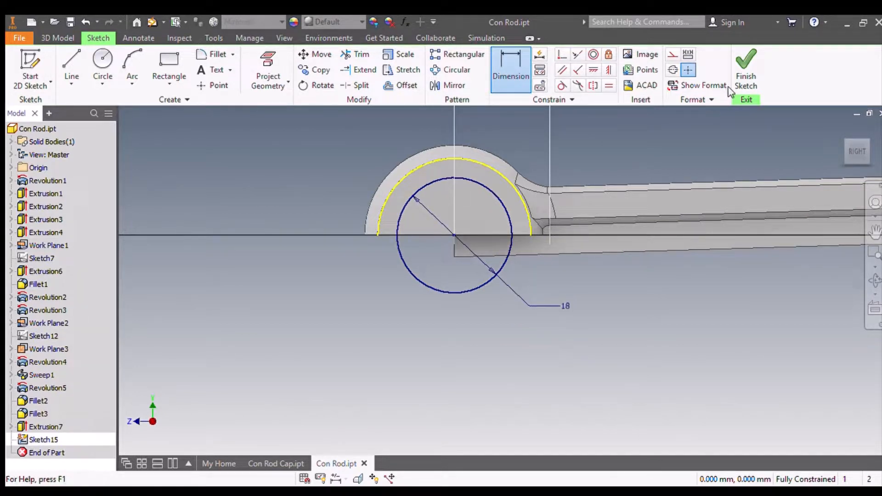
scroll(731, 270, "down", 4)
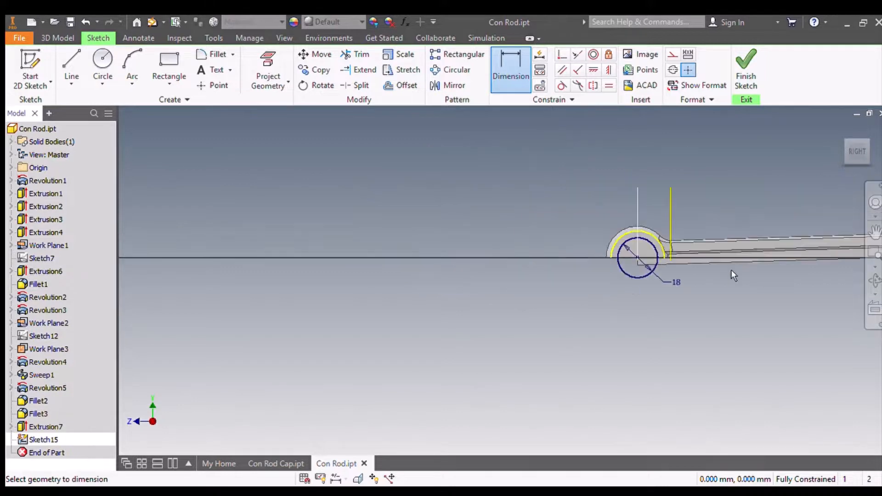
Finish the bore sketch and extrude-cut the 34 mm and 18 mm circles through the rod's big and small ends.
middle_click_drag(754, 283, 404, 260)
left_click(746, 69)
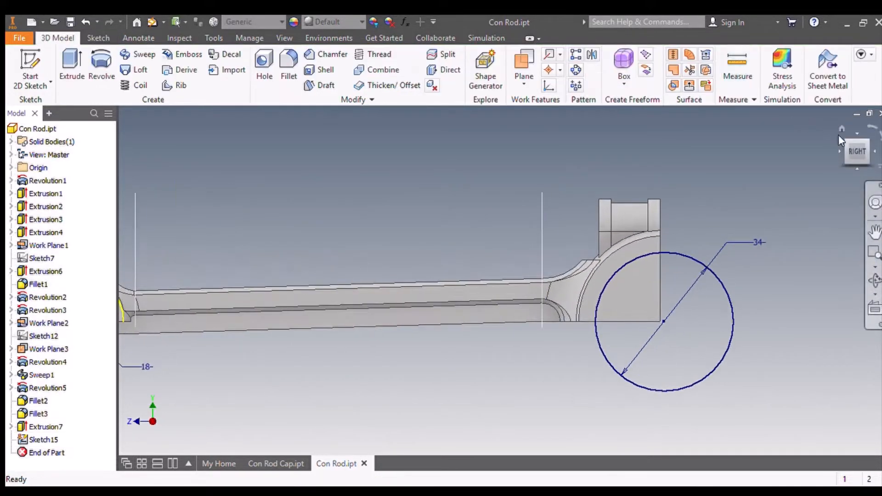
left_click(841, 129)
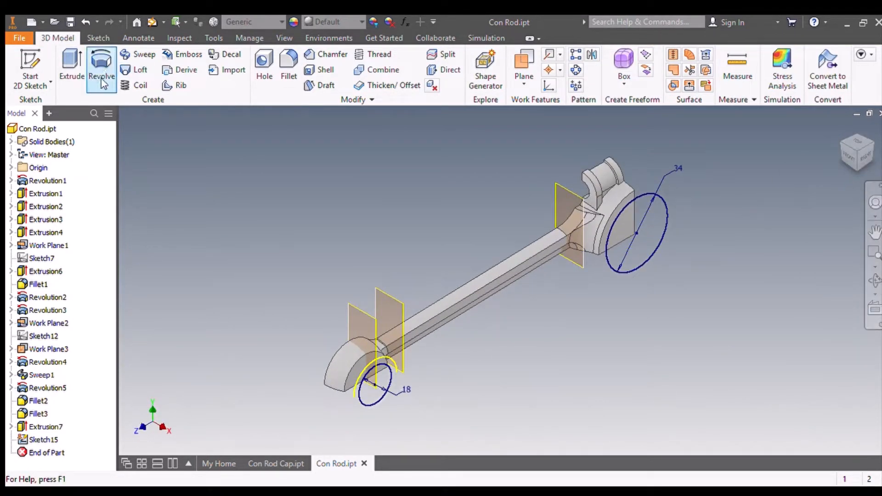
left_click(64, 63)
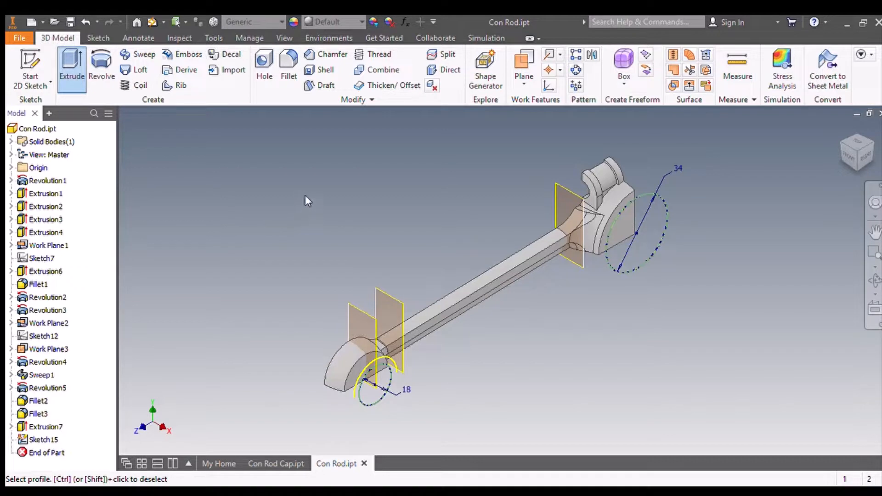
left_click(667, 241)
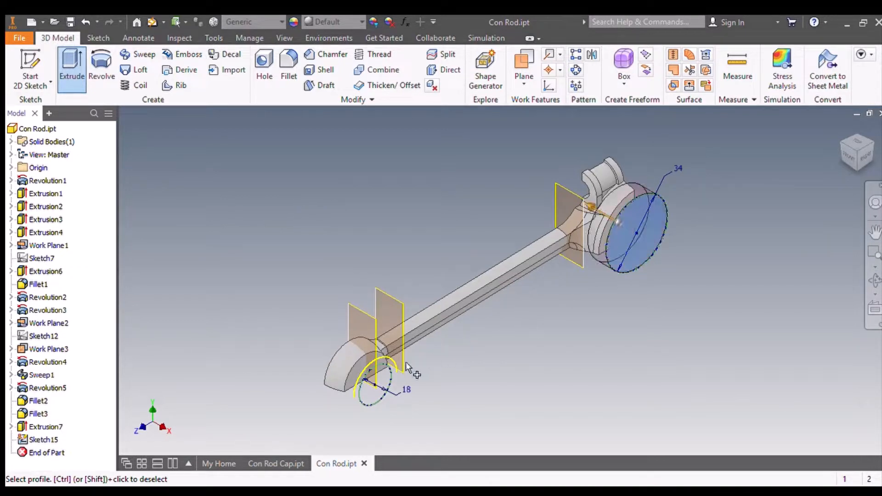
left_click(379, 386)
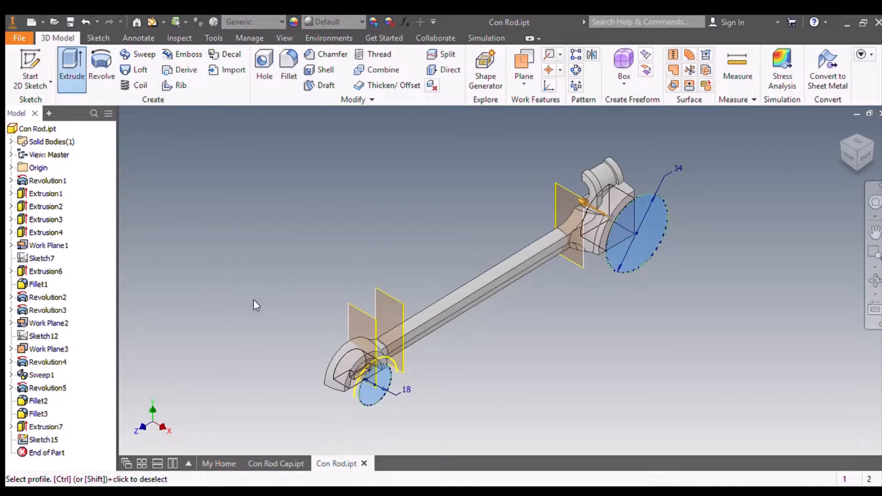
key("Return")
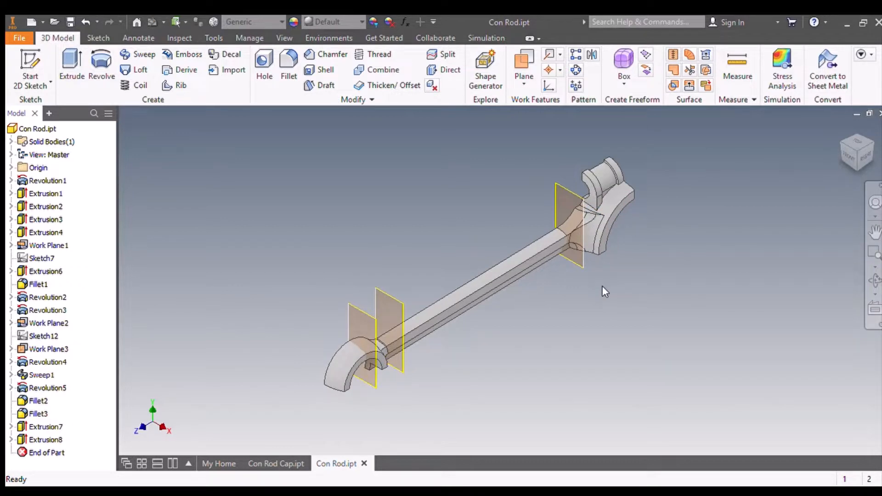
Mirror the entire solid about the rod's long flat side face to complete its width.
left_click(839, 149)
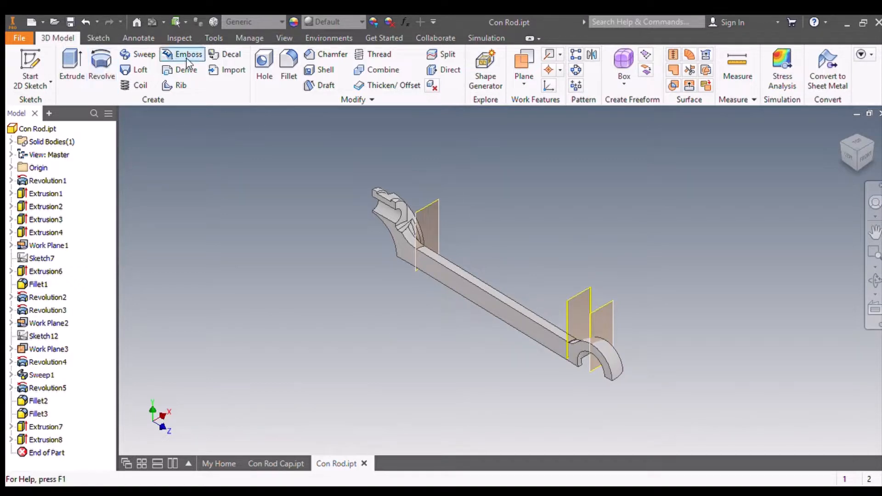
left_click(590, 57)
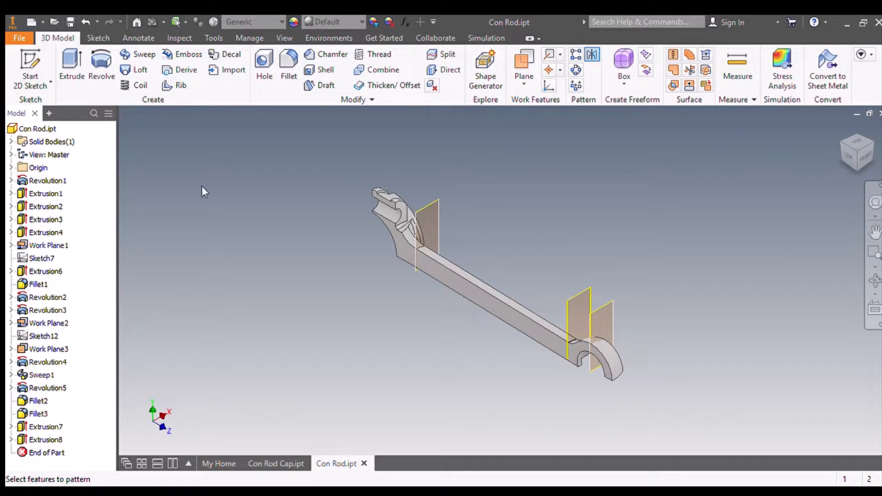
left_click(161, 209)
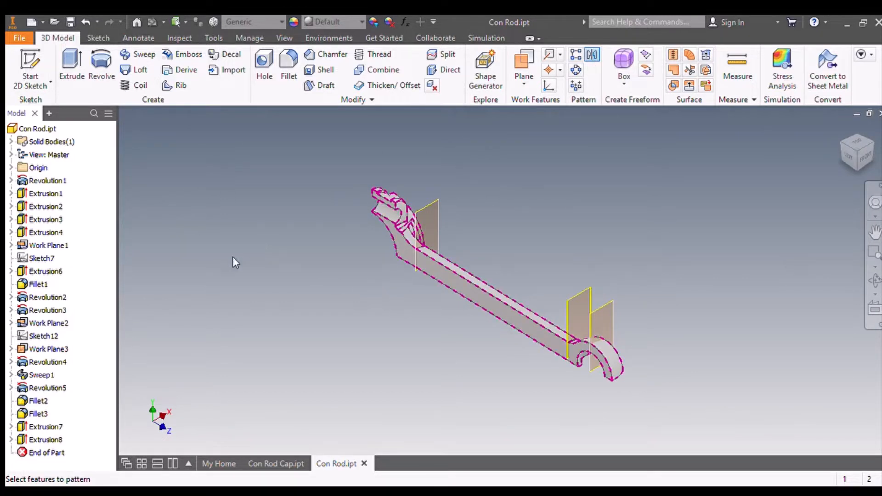
left_click(186, 215)
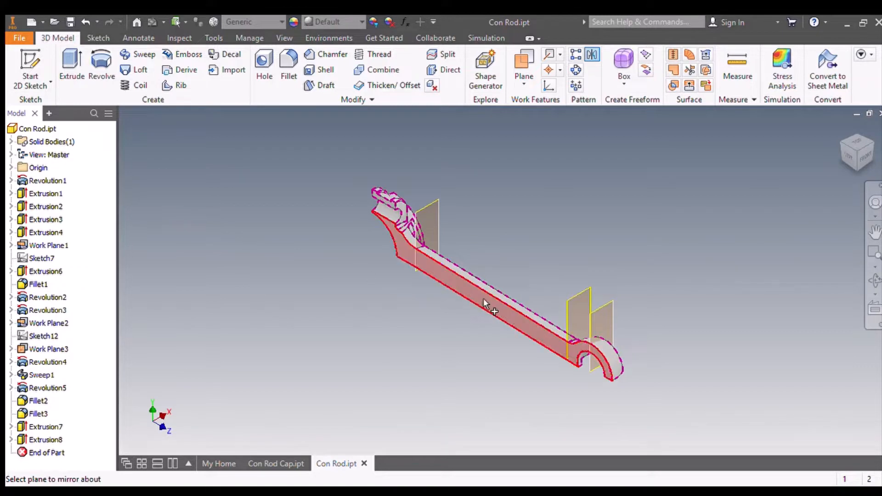
left_click(473, 294)
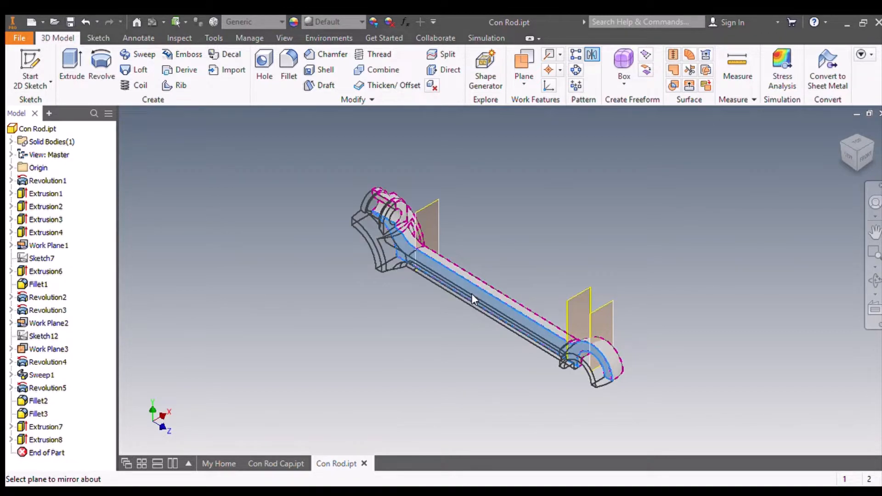
key("Return")
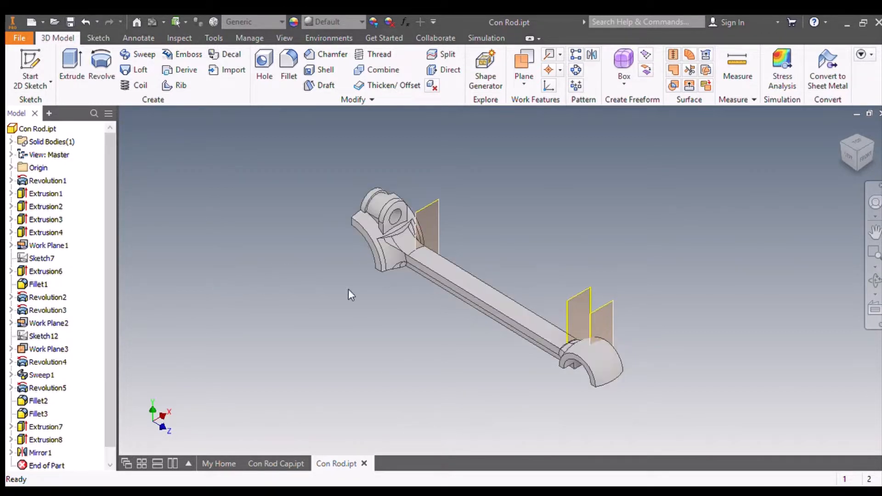
Mirror the entire solid about the XZ origin plane to complete the rod's other half.
left_click(854, 175)
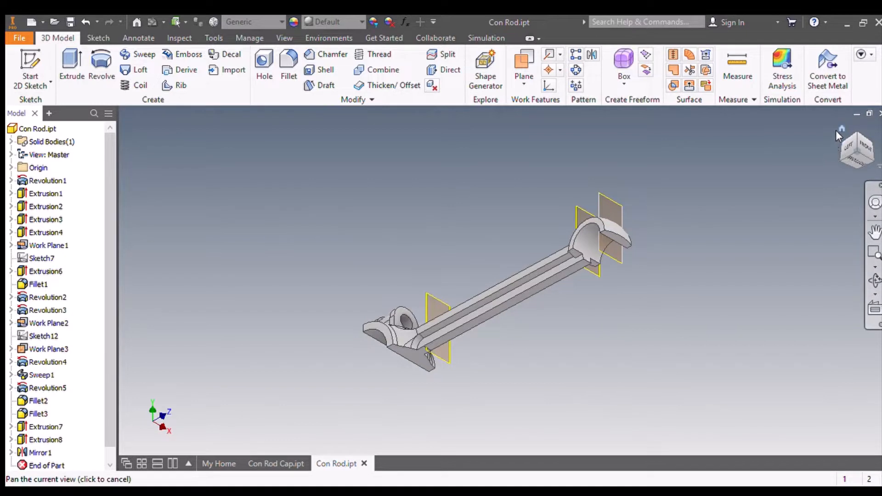
left_click(842, 128)
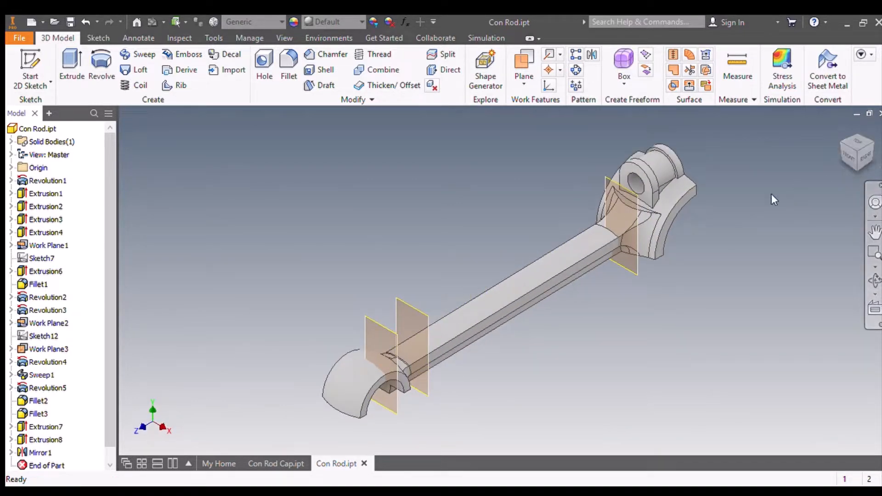
left_click(876, 203)
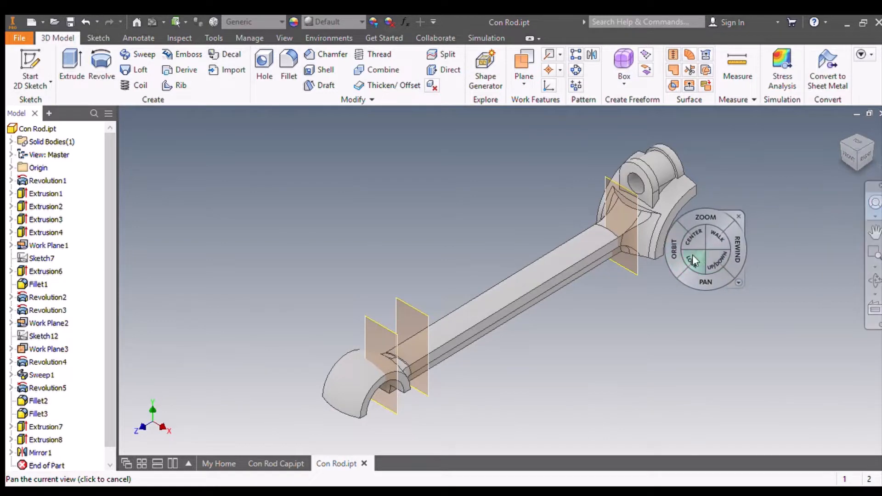
left_click_drag(675, 257, 622, 226)
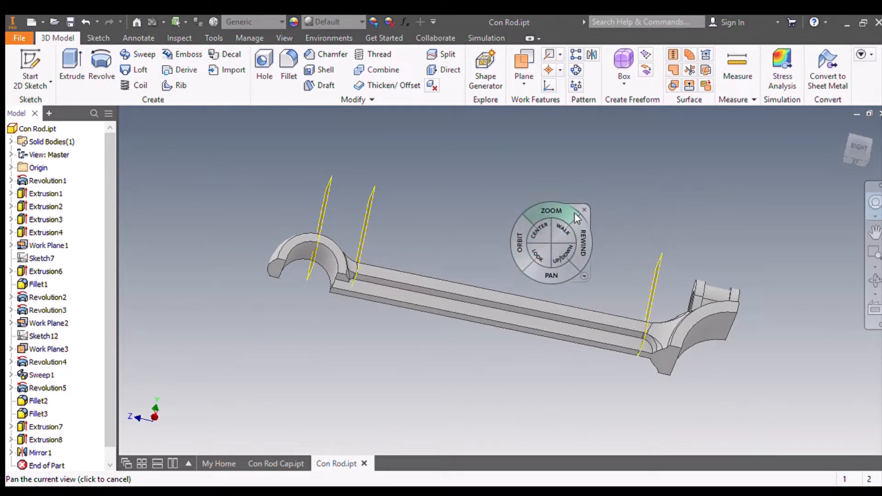
left_click(581, 209)
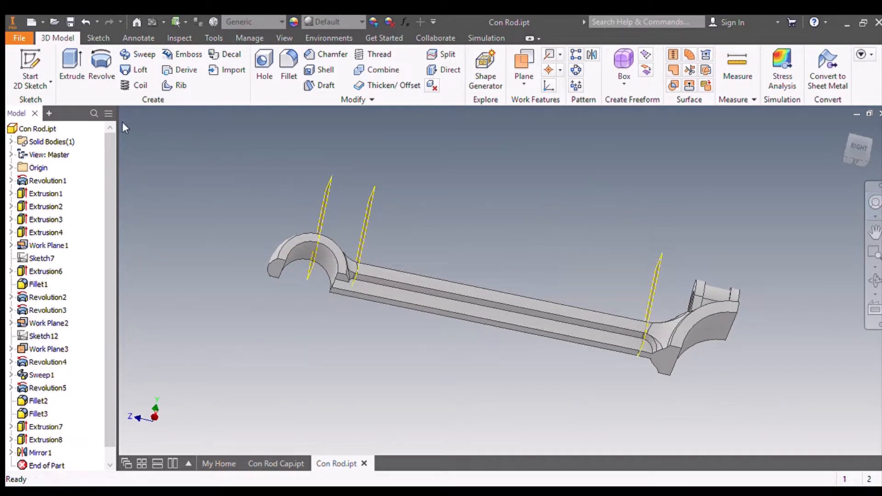
left_click(592, 56)
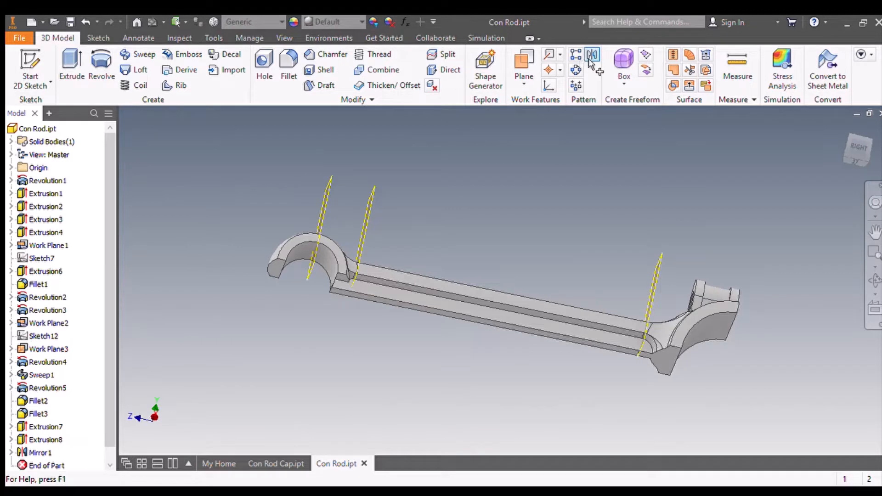
left_click(158, 206)
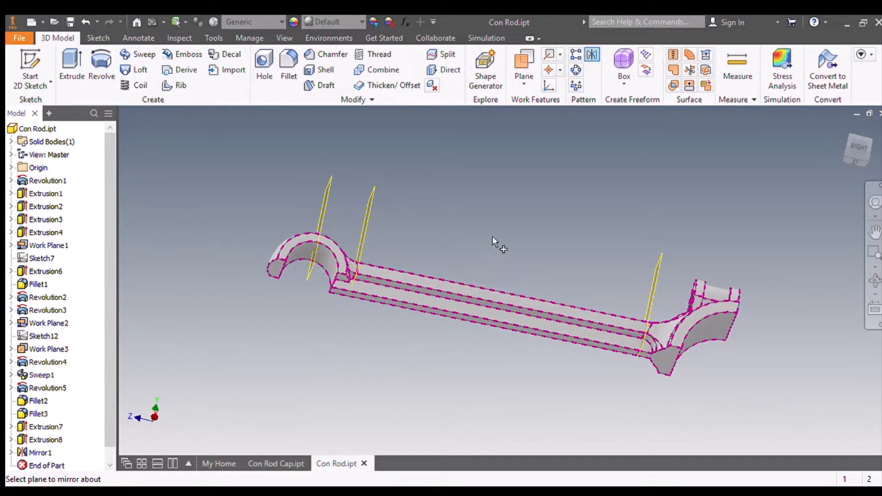
middle_click_drag(493, 236, 622, 237)
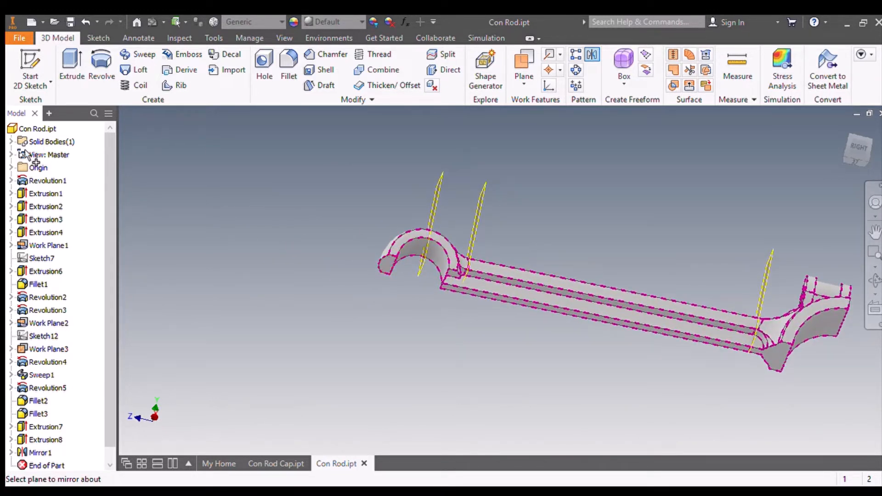
left_click(11, 168)
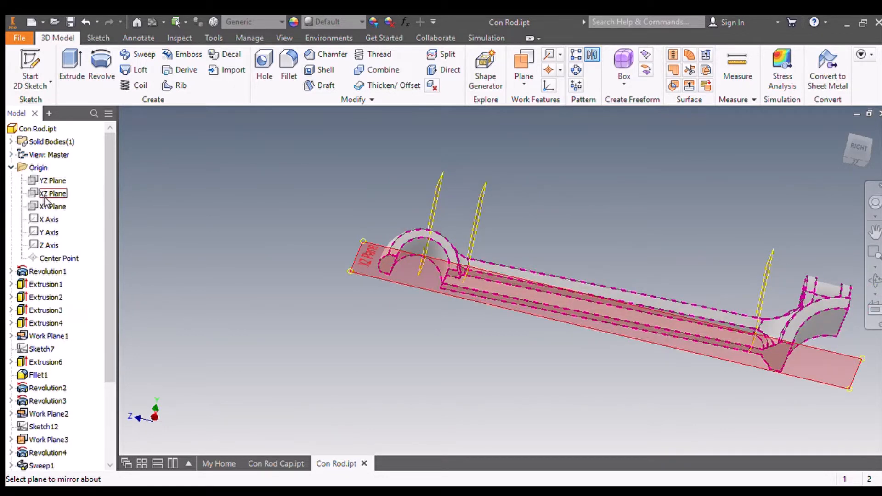
left_click(51, 194)
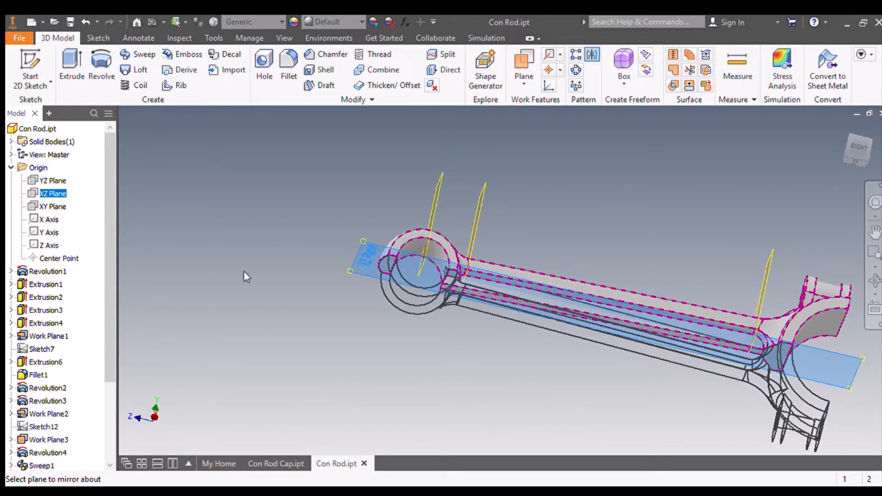
left_click(213, 277)
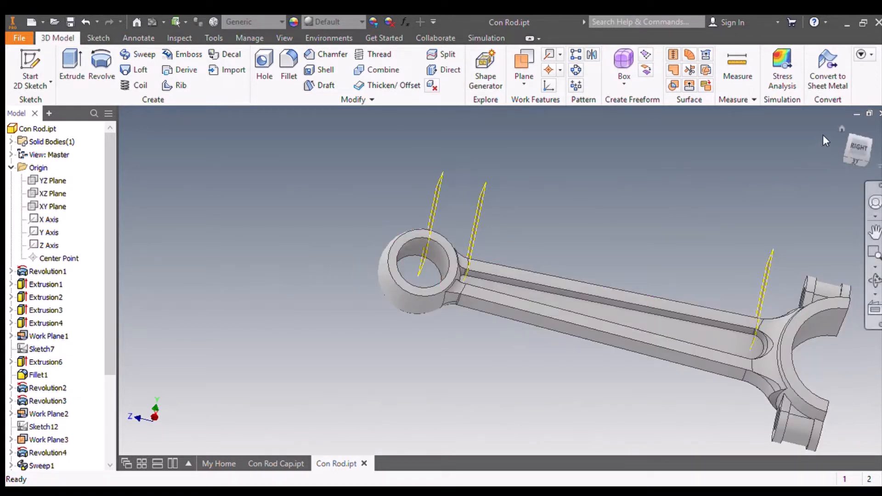
Hide Work Plane3, Work Plane2 and Work Plane1 in the connecting rod part.
left_click(837, 127)
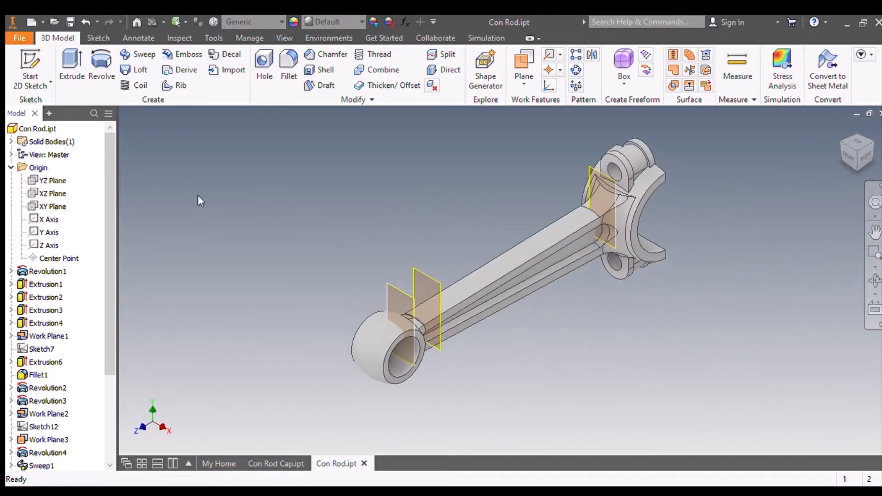
scroll(284, 263, "up", 3)
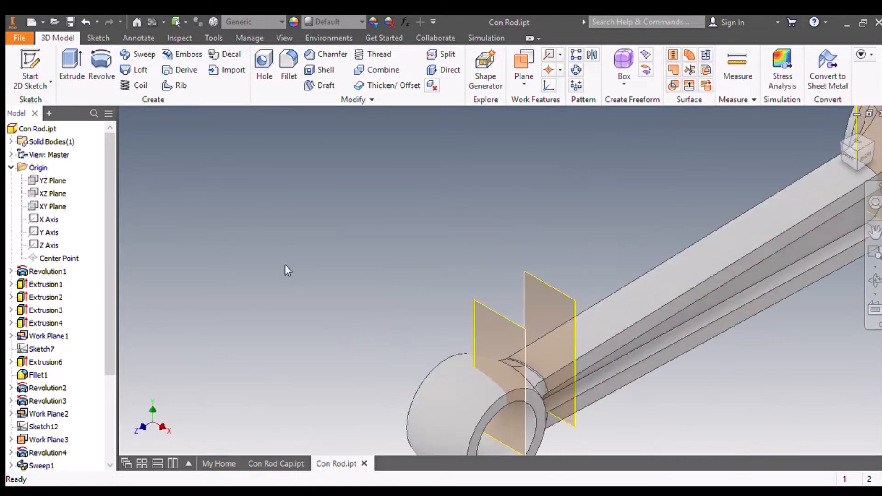
scroll(286, 262, "down", 3)
scroll(36, 304, "down", 3)
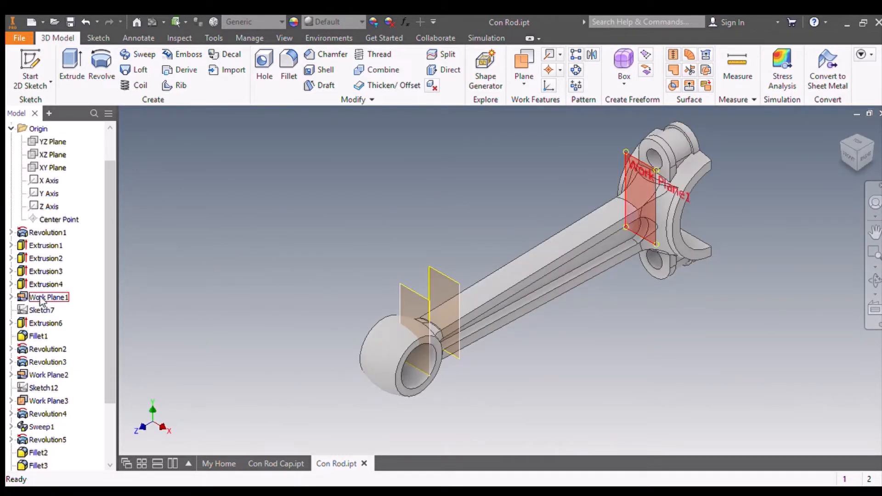
left_click(37, 326)
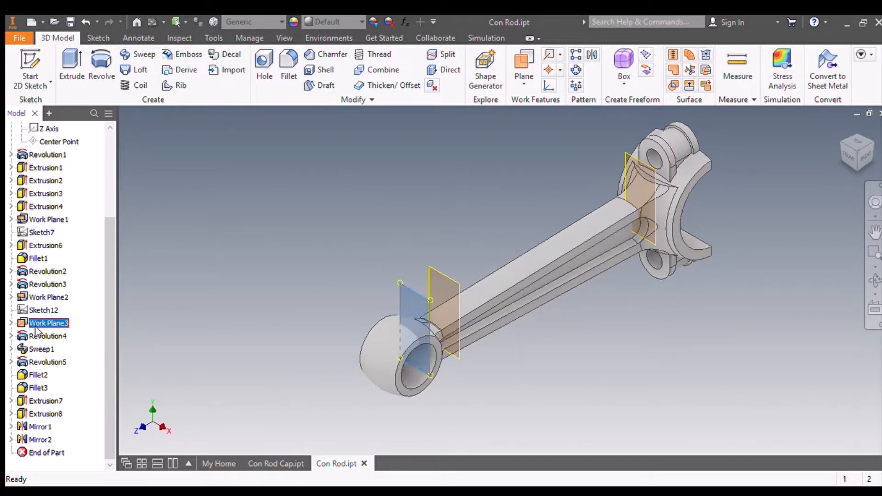
left_click(65, 283)
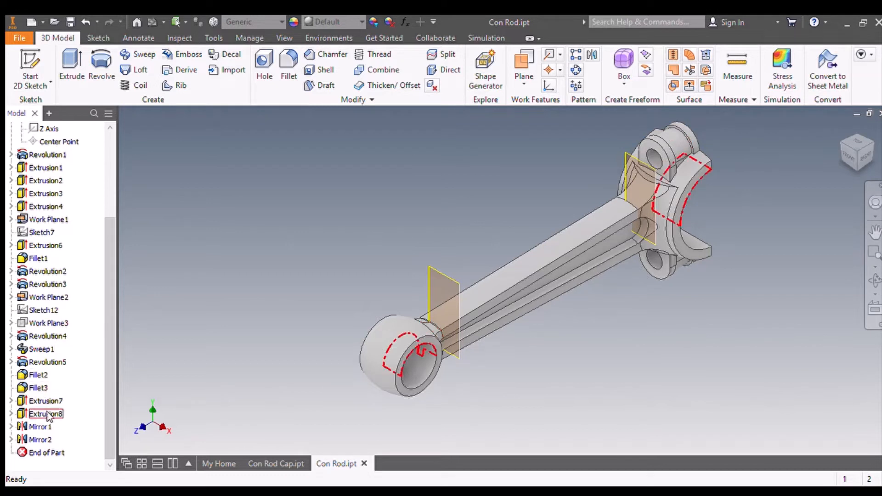
left_click(48, 297)
key("alt+v")
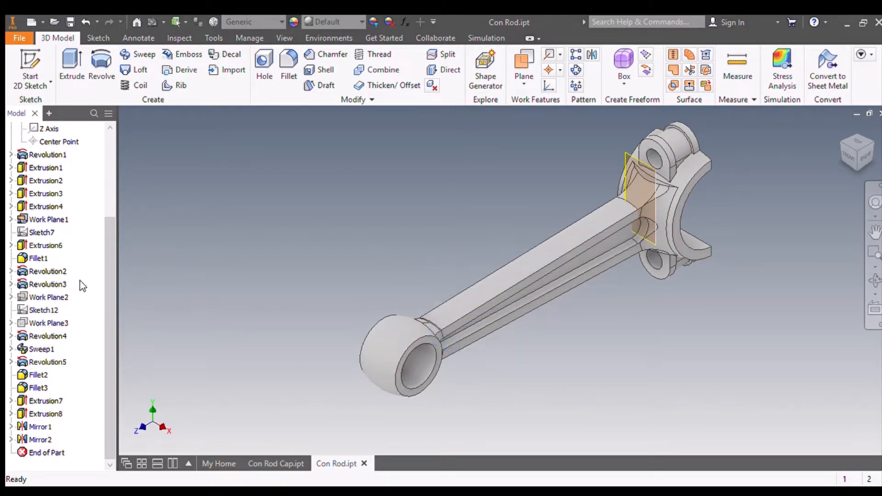
left_click(58, 222)
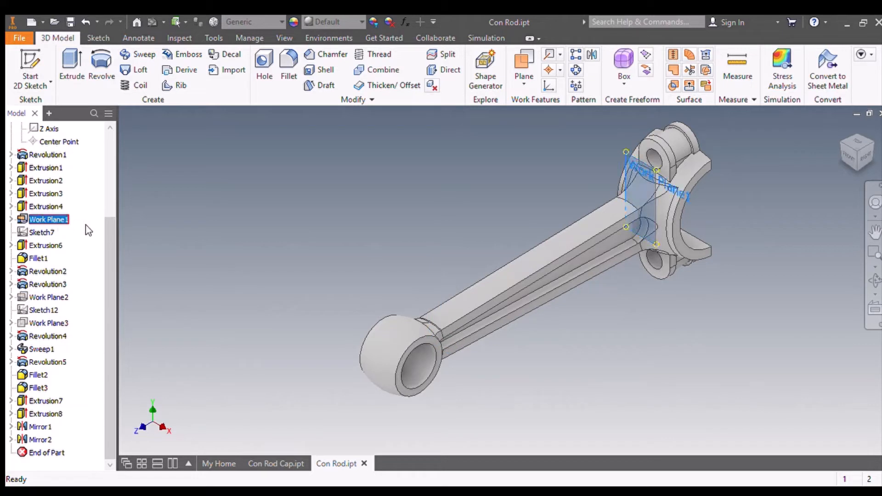
key("alt+v")
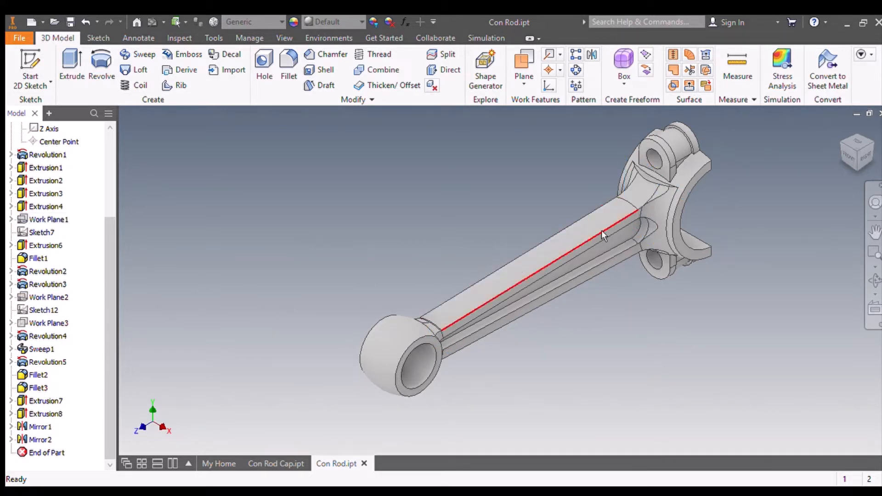
Examine the mirrored connecting rod from the right and top views, including a close-up of the small end.
left_click(864, 159)
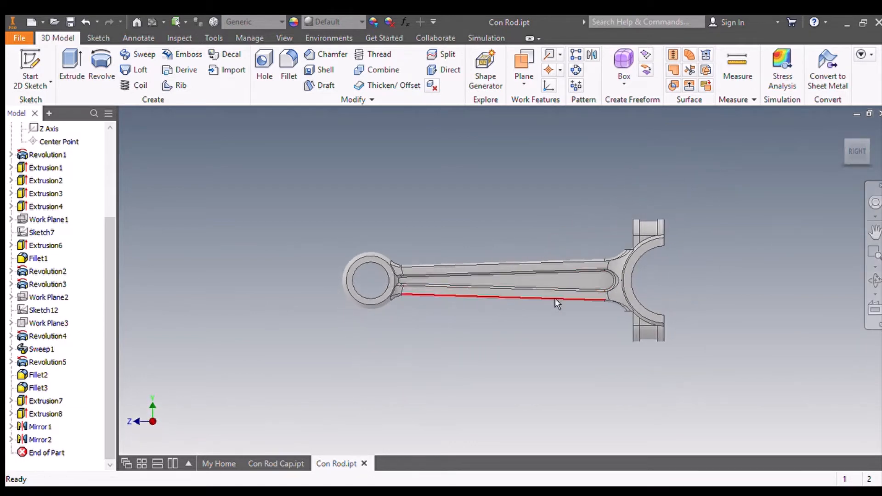
scroll(386, 281, "up", 5)
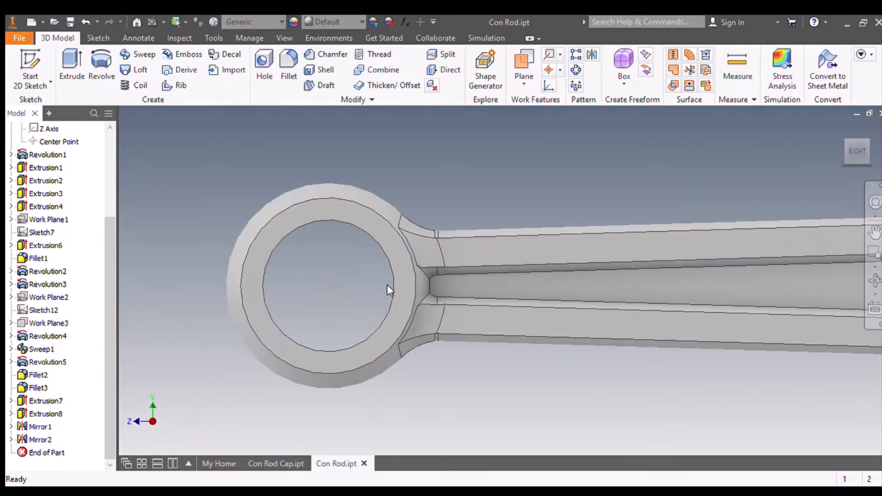
scroll(503, 270, "down", 5)
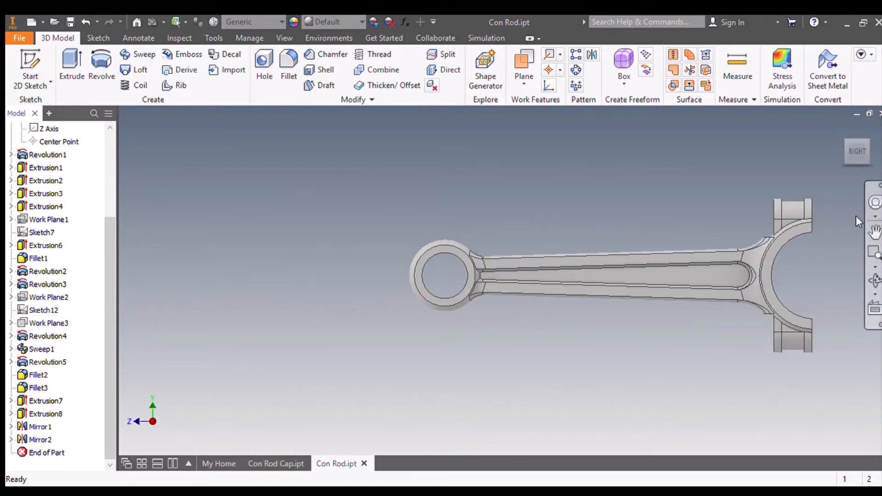
key("F2")
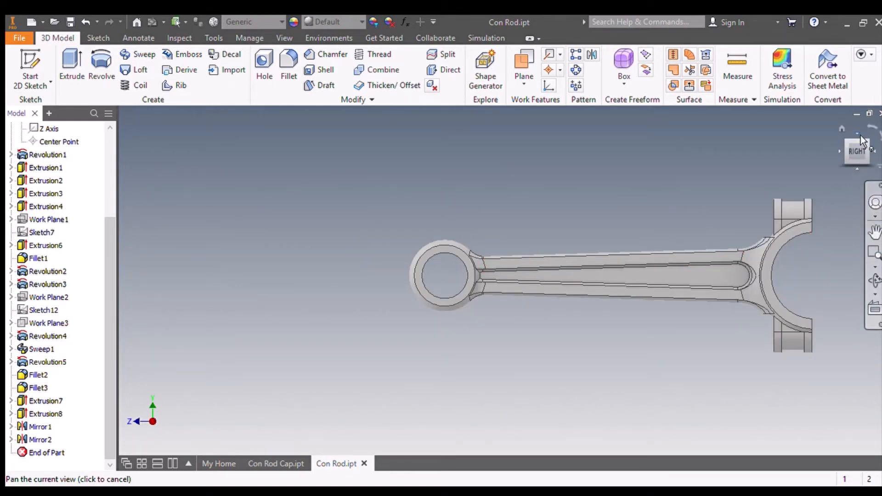
left_click(856, 136)
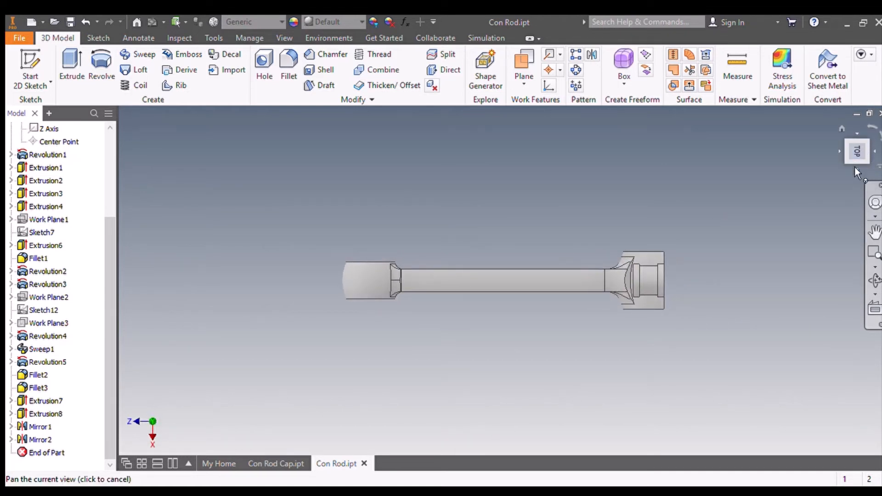
key("Escape")
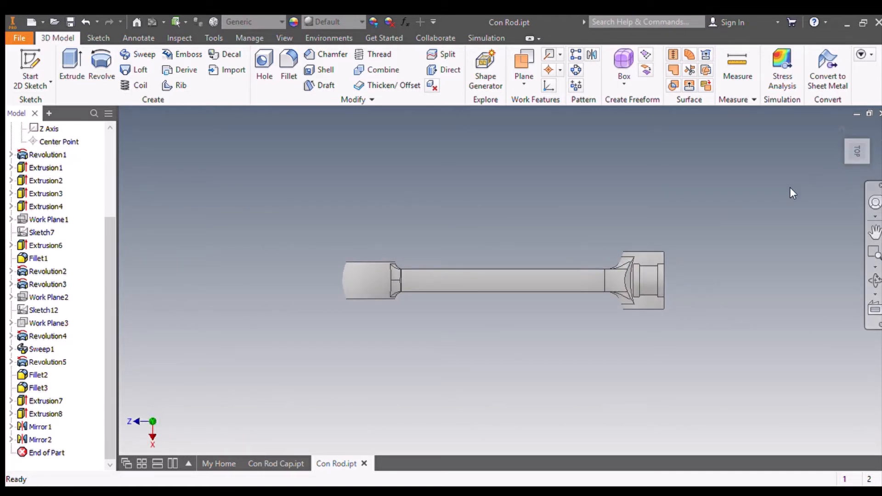
left_click(838, 130)
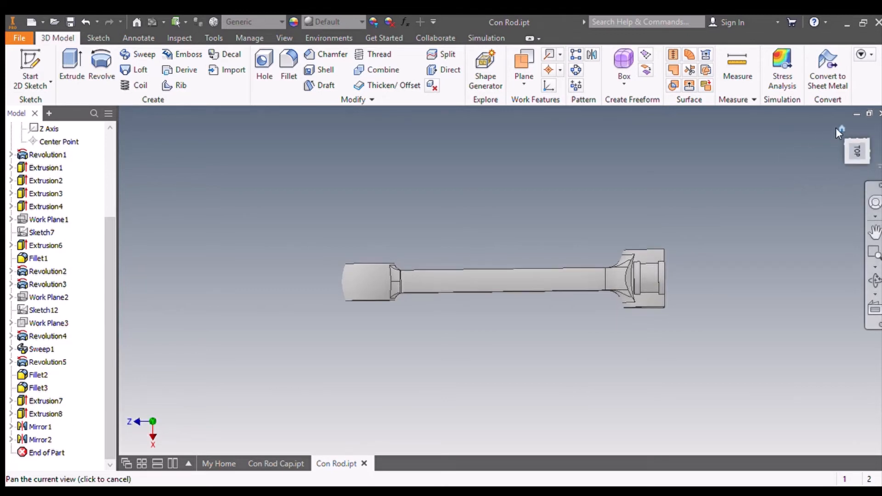